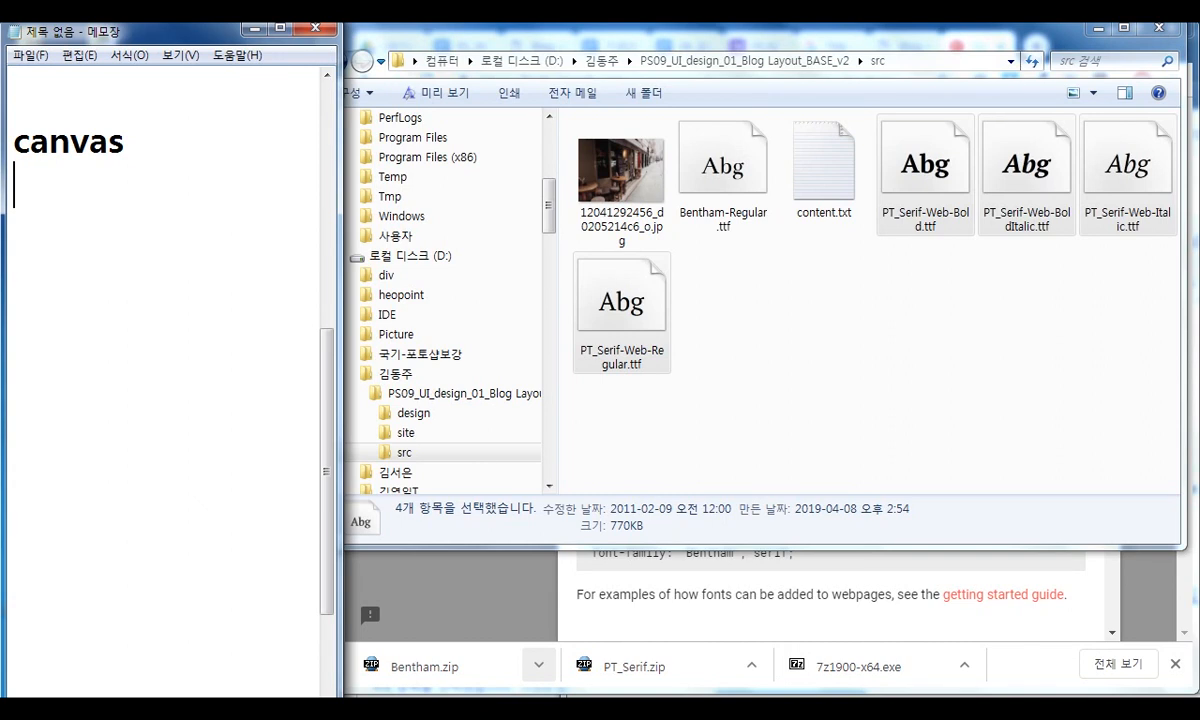
Enter the canvas size 1200*1815 on the line below the word canvas in the note.
text(1200*)
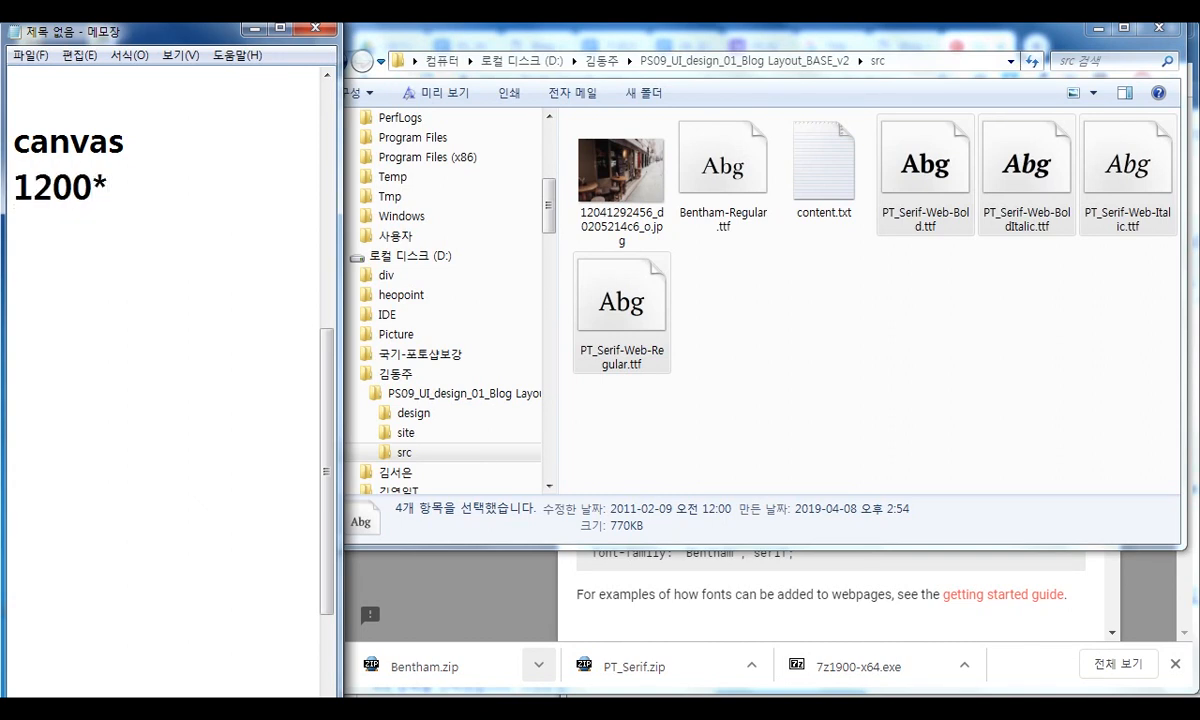
text(2181)
key(BackSpace)
key(BackSpace)
key(BackSpace)
key(BackSpace)
text(1815)
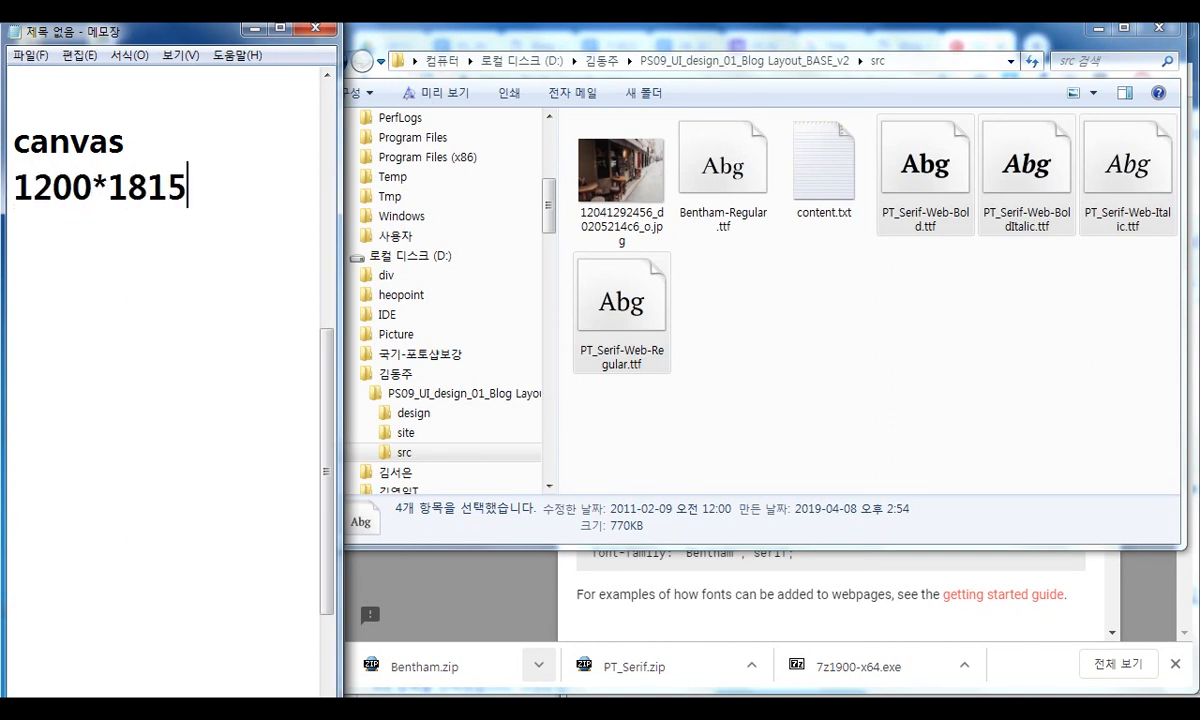
key(Return)
Add "photohshop cs6" as the first line of the note, above the canvas entry.
key(ctrl+Home)
text(pho)
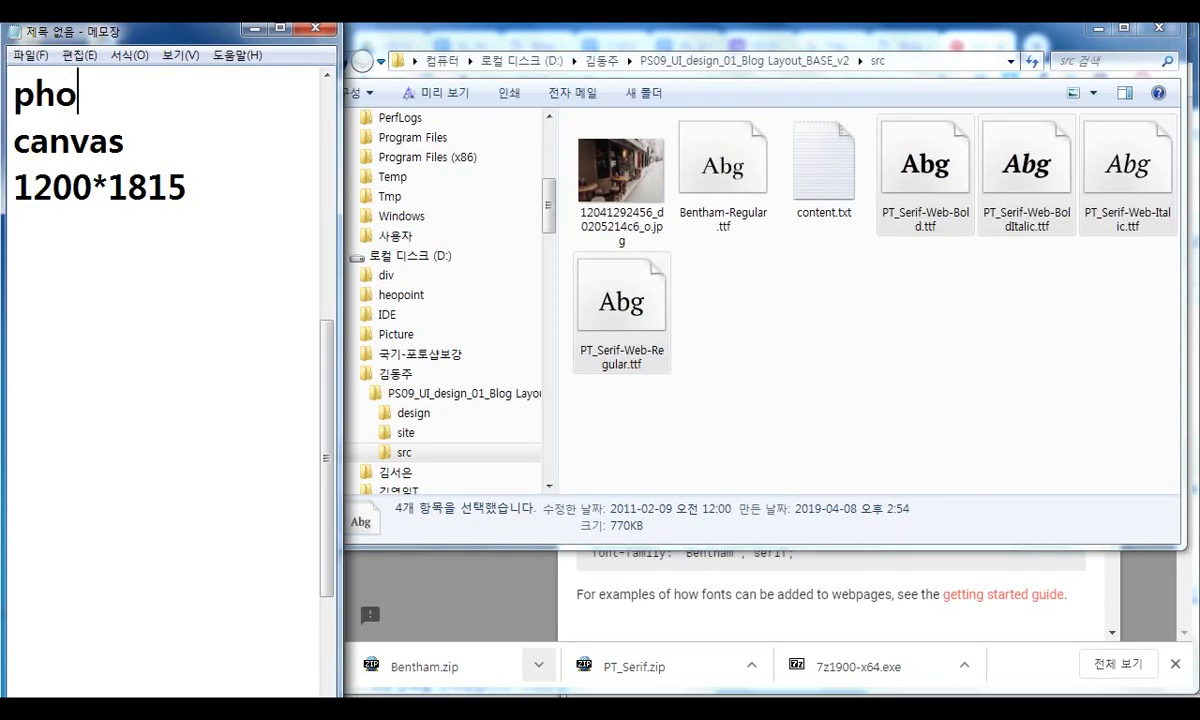
text(tohsop)
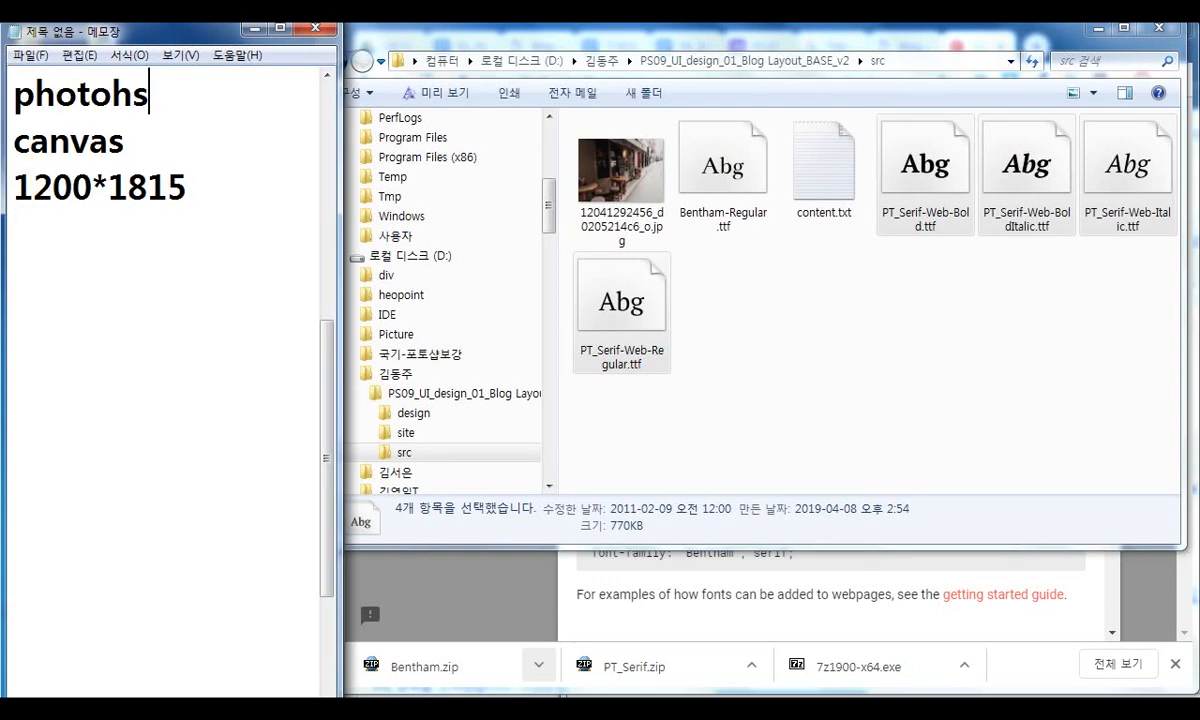
key(BackSpace)
key(BackSpace)
text(shop)
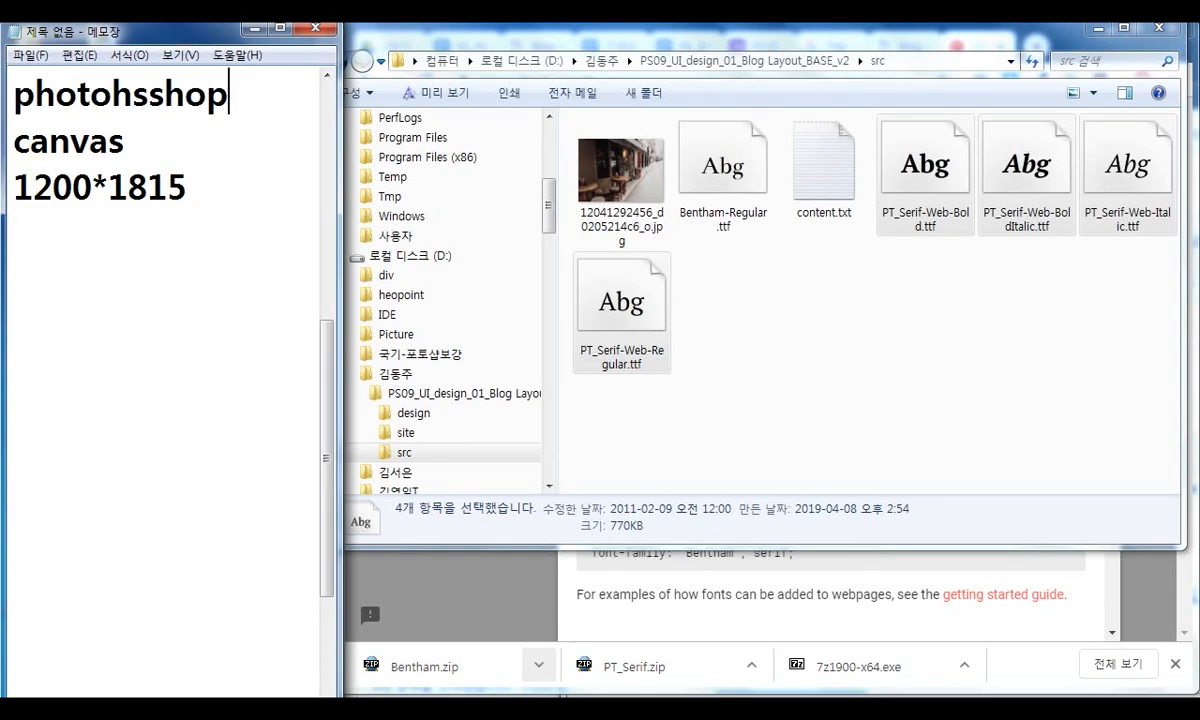
key(BackSpace)
key(BackSpace)
key(BackSpace)
key(BackSpace)
key(BackSpace)
text(shop cs6)
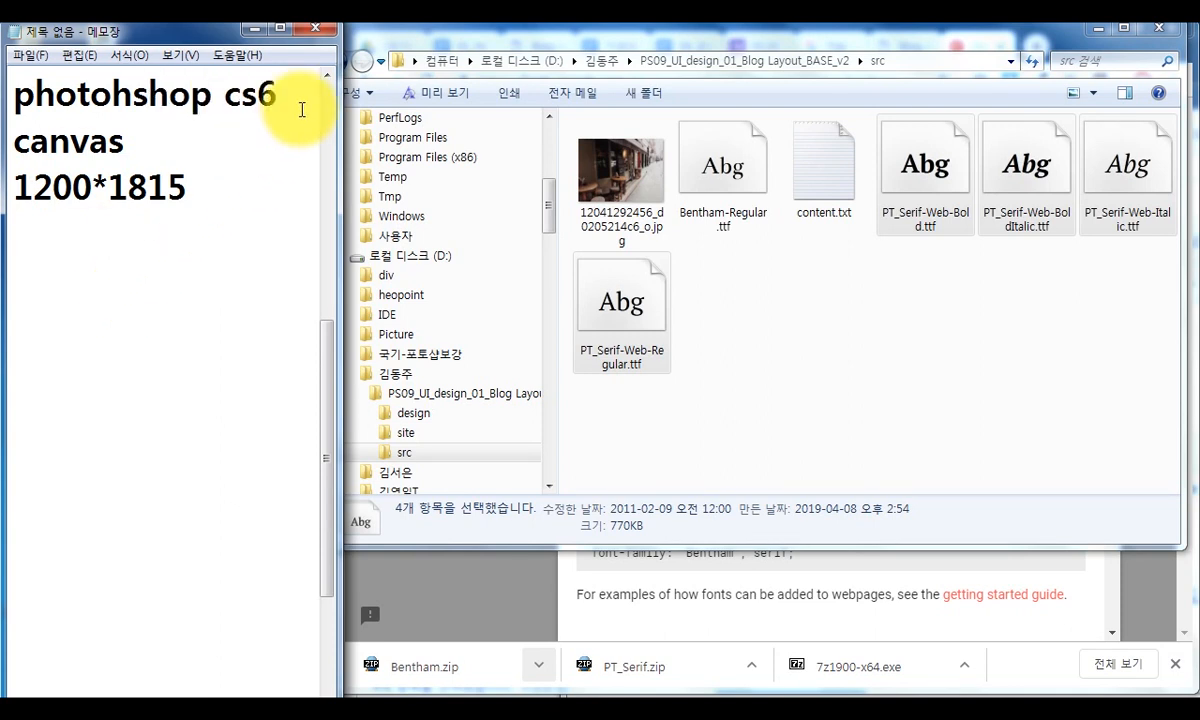
Launch Adobe Photoshop CS6 and maximize its window.
click(30, 710)
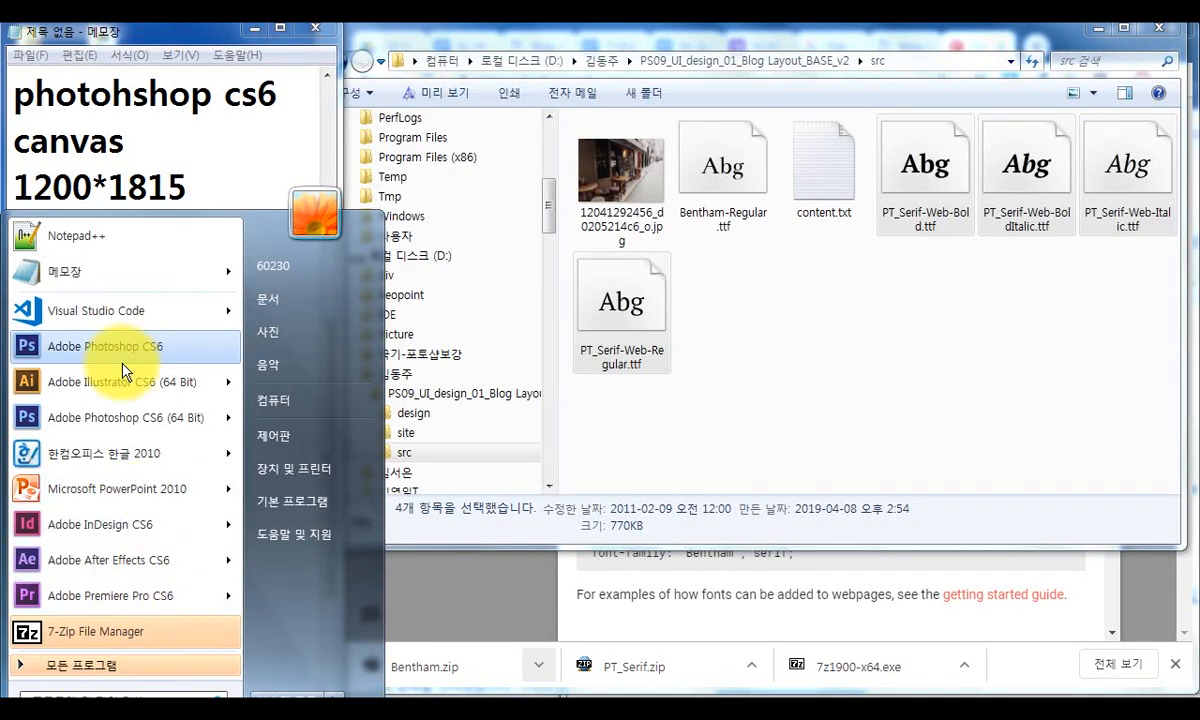
click(221, 431)
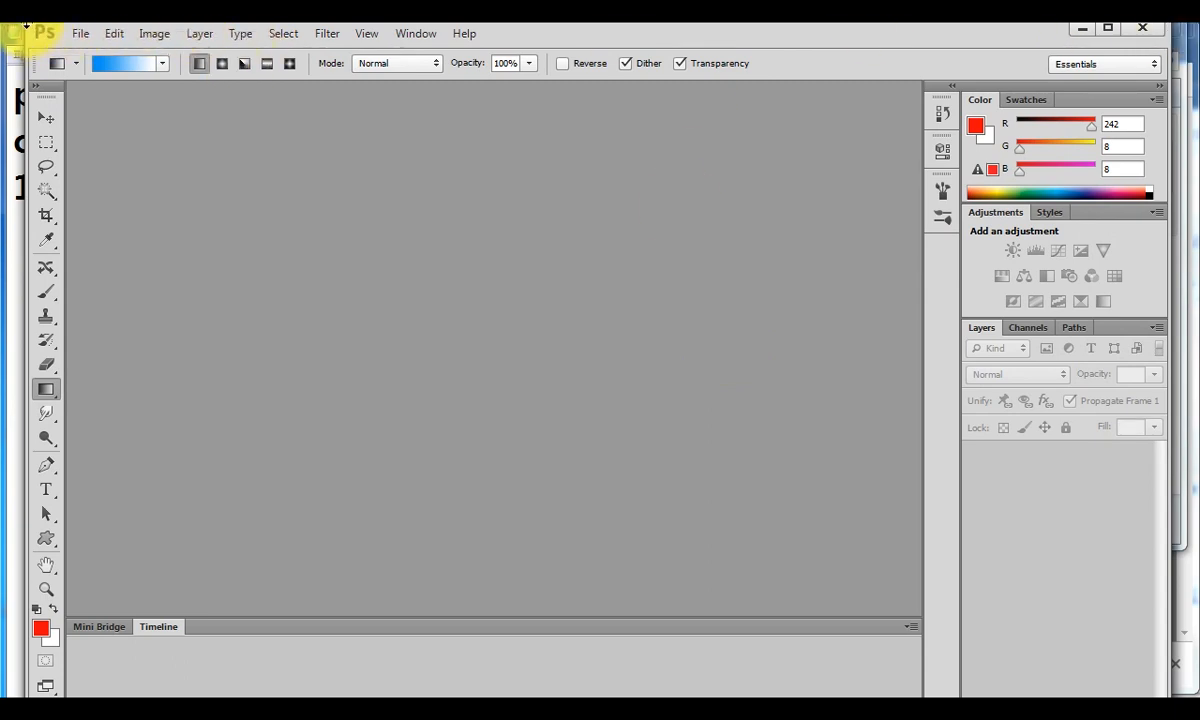
drag(26, 30, 295, 32)
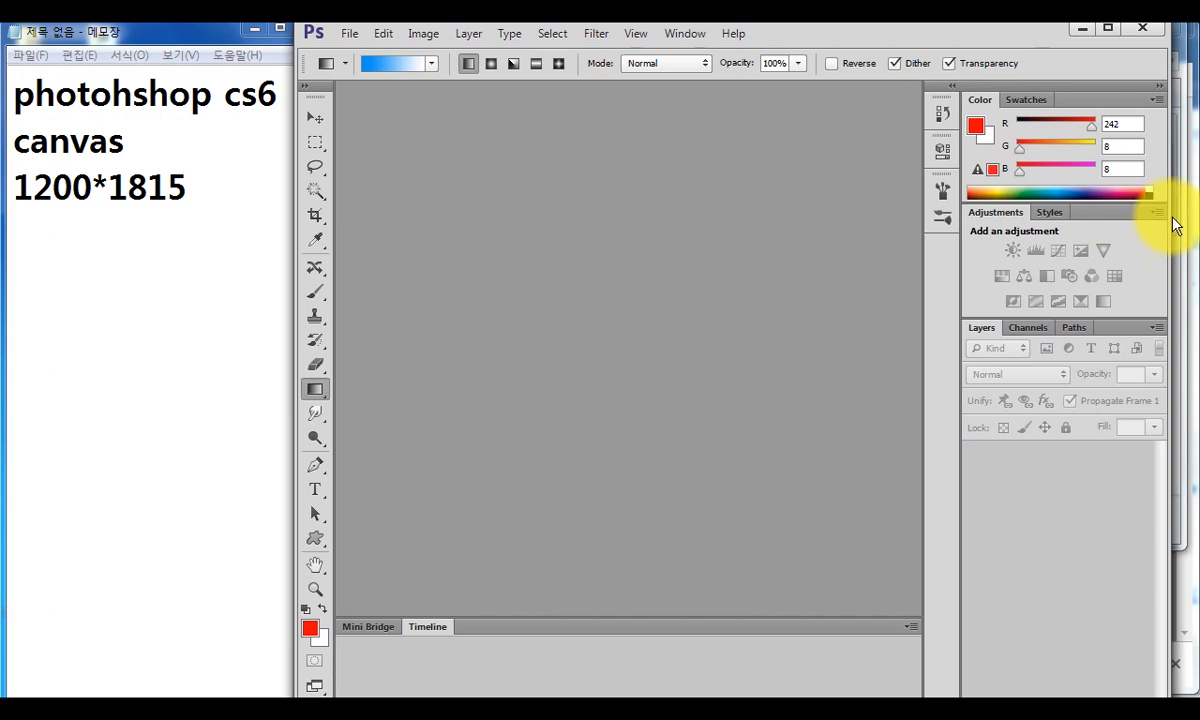
drag(1166, 225, 1196, 222)
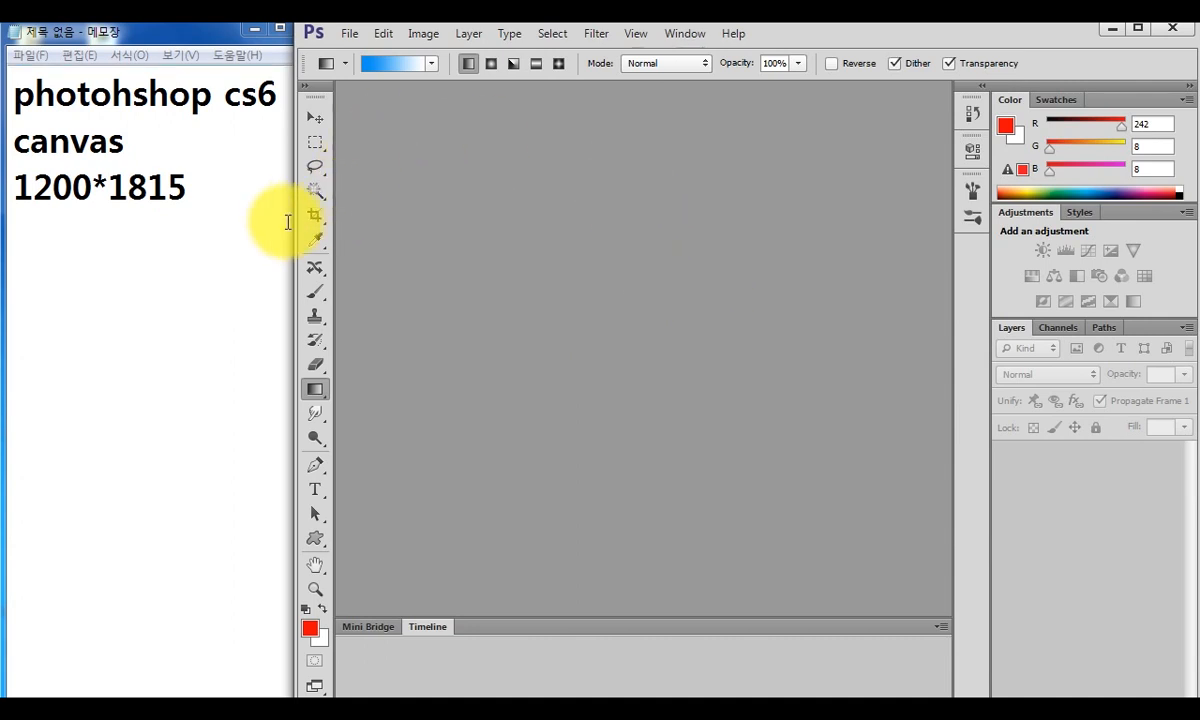
drag(295, 222, 191, 205)
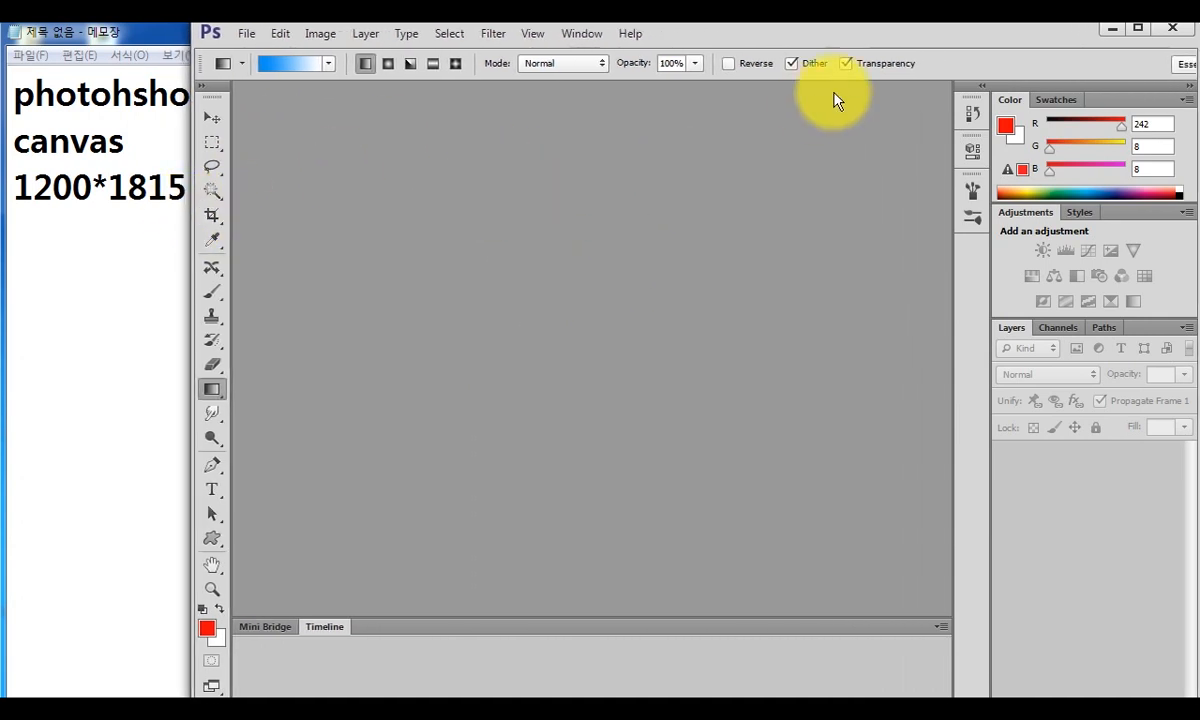
click(1138, 28)
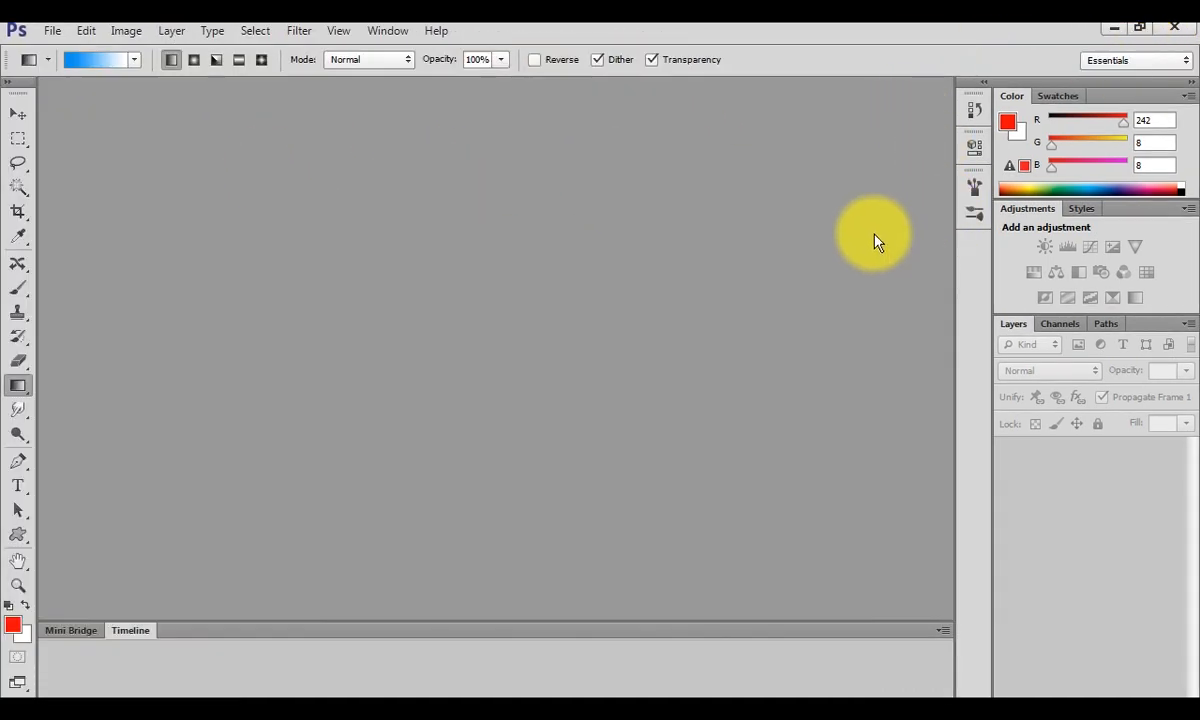
click(1140, 27)
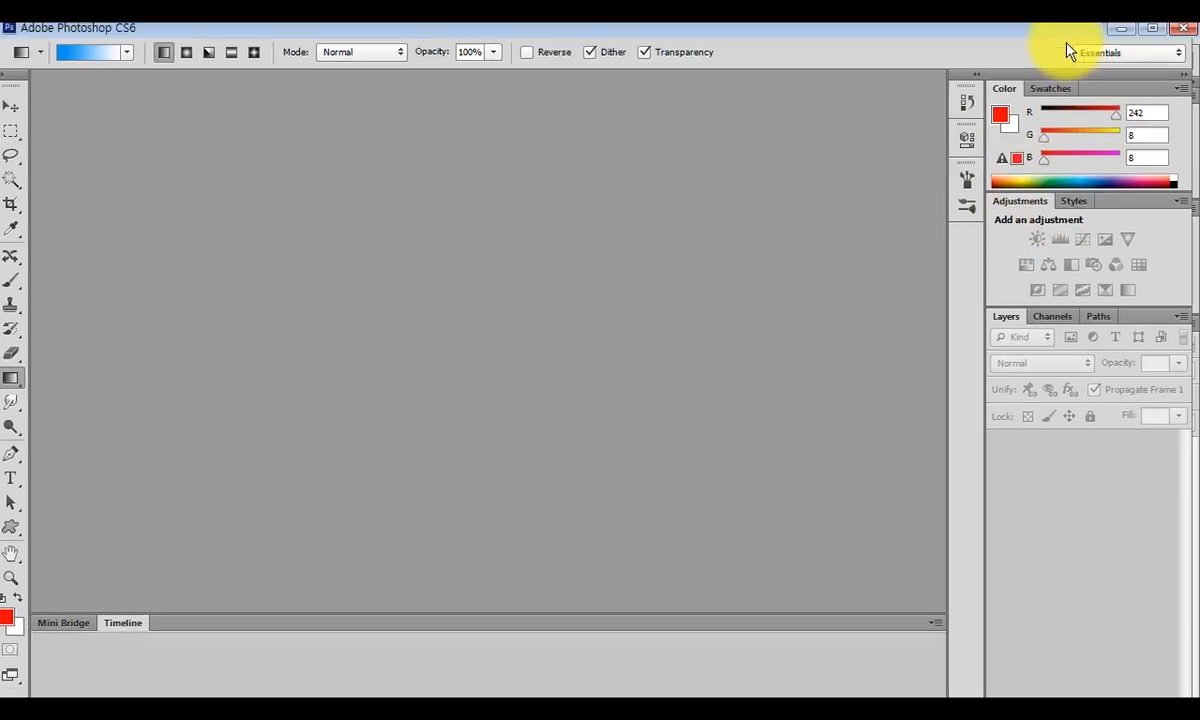
double_click(980, 48)
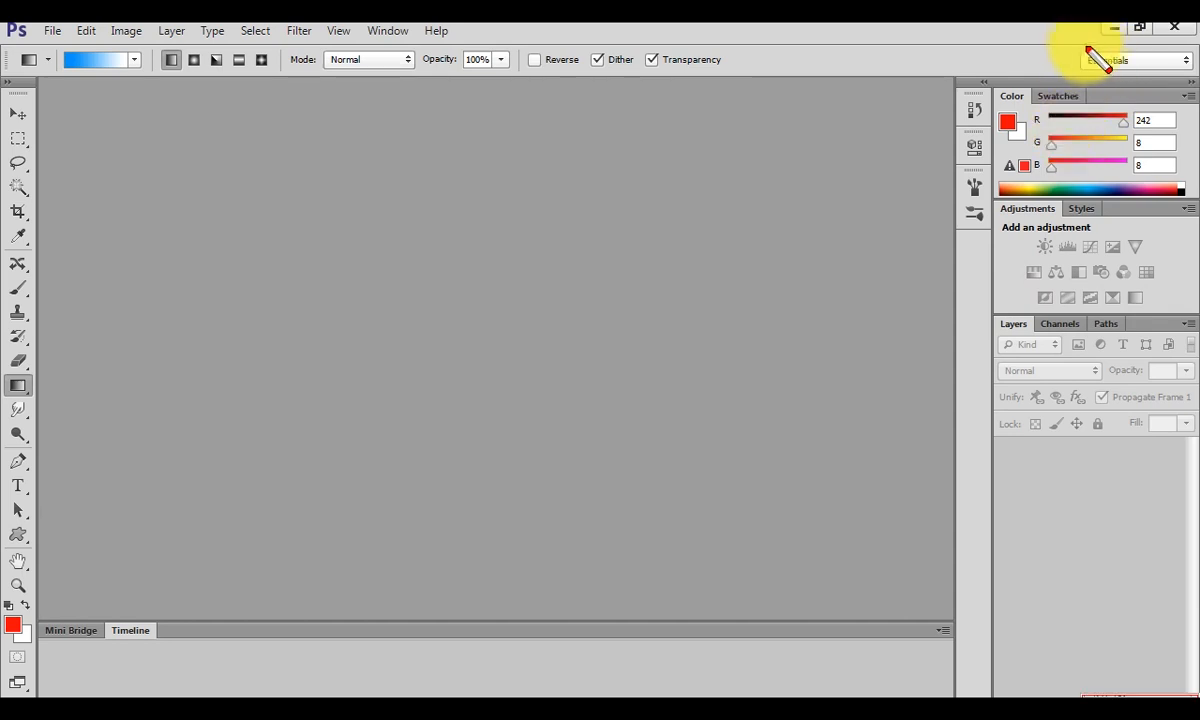
Reset the Essentials workspace to its default panel layout.
drag(1074, 48, 1196, 81)
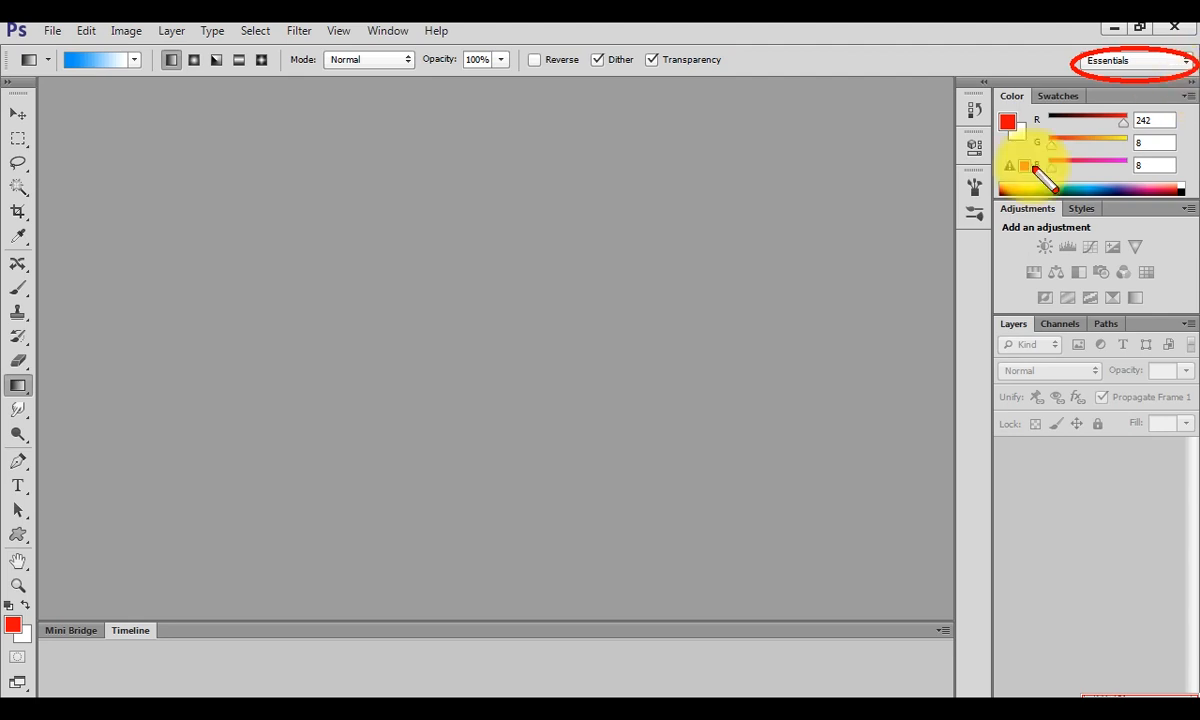
click(1155, 60)
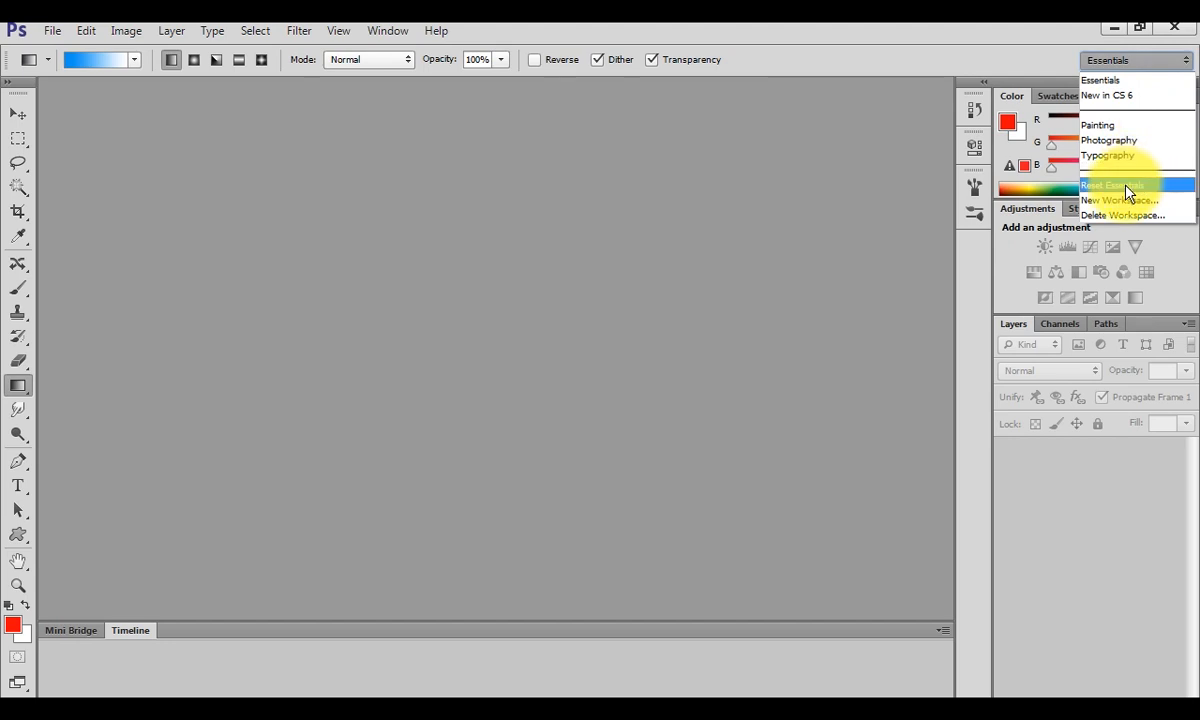
click(1127, 188)
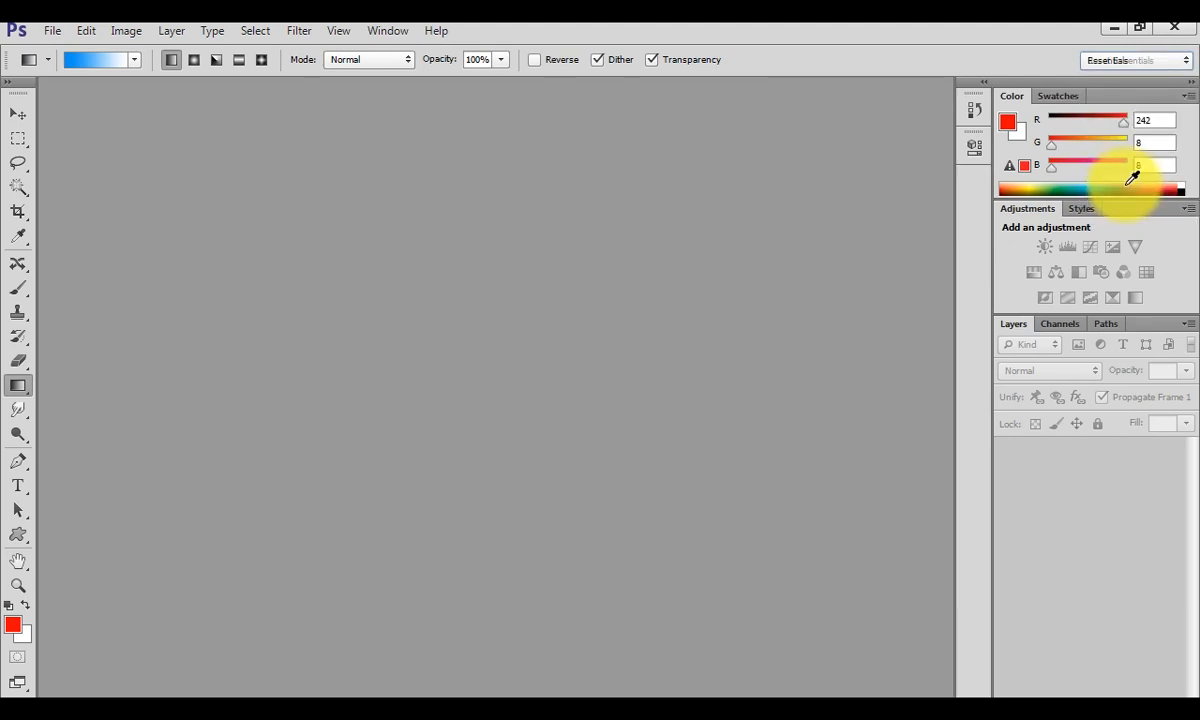
click(1138, 62)
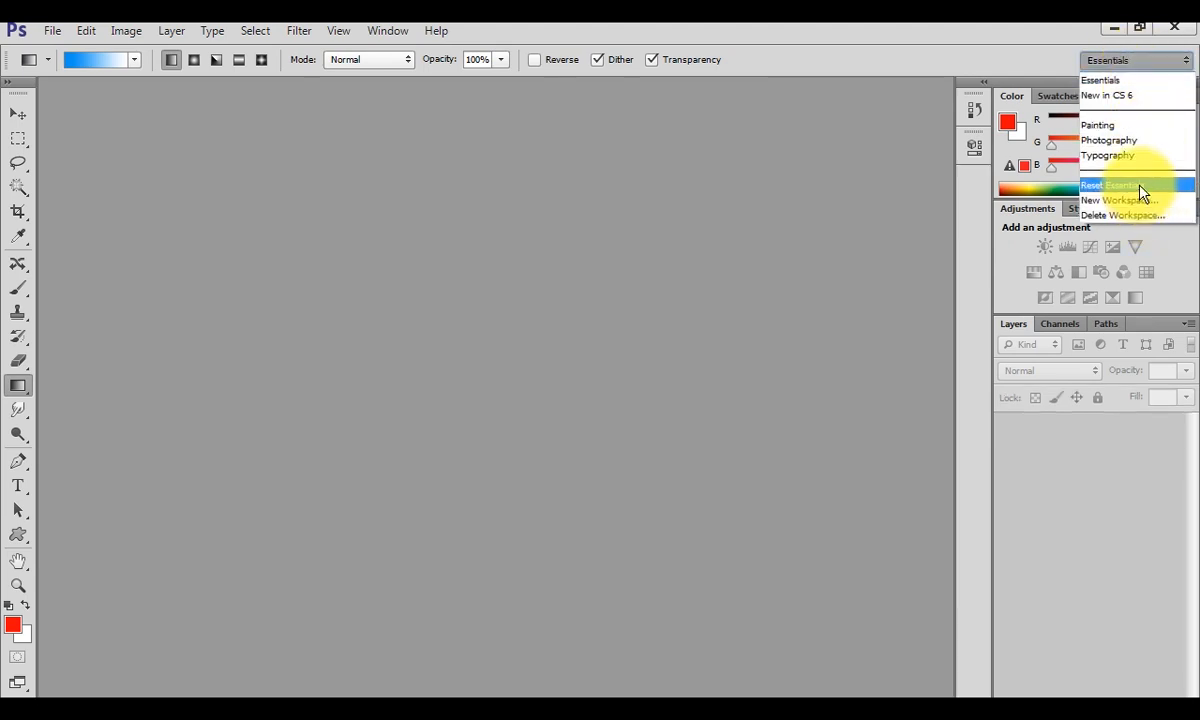
key(ctrl+shift+d)
drag(1089, 45, 1140, 75)
drag(1110, 187, 1166, 195)
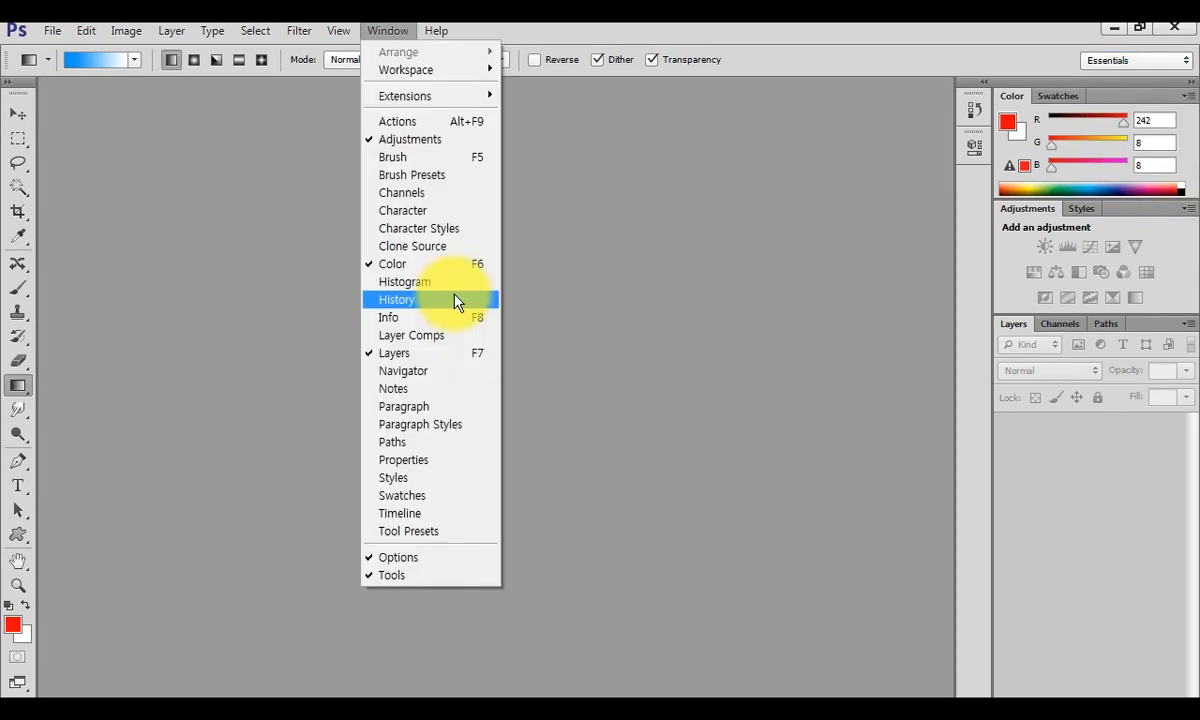
Display the Info panel docked above the Color panel group, and close the Properties panel.
click(395, 325)
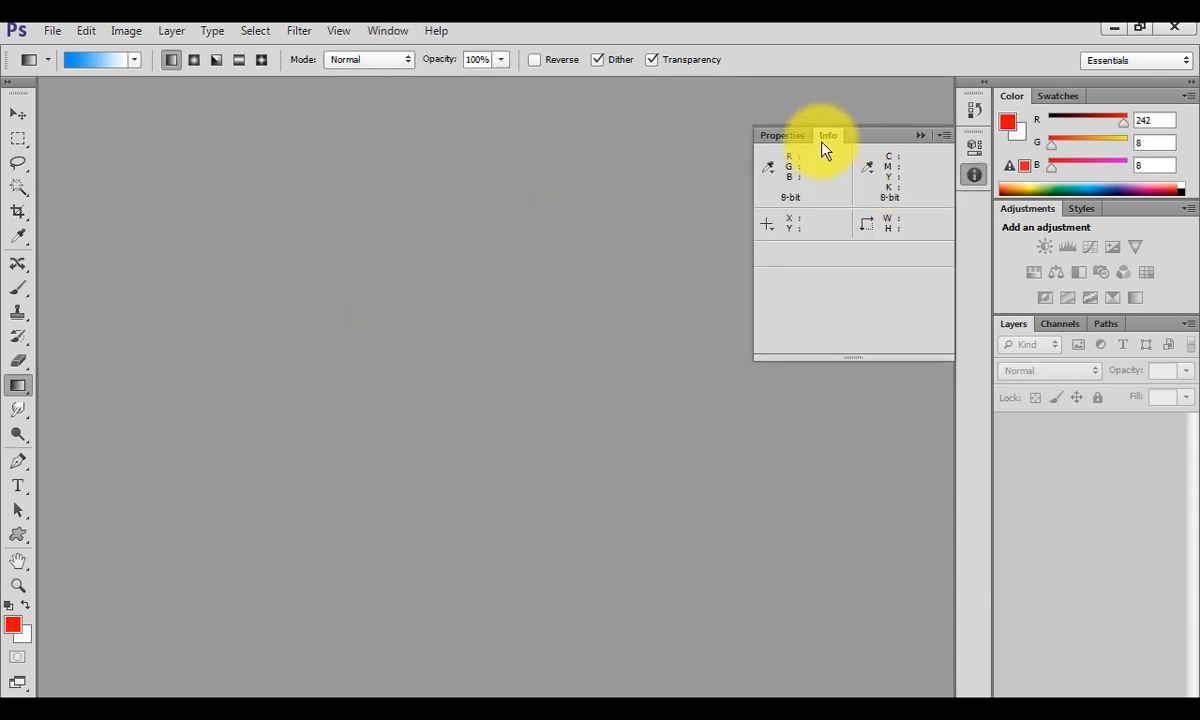
click(387, 31)
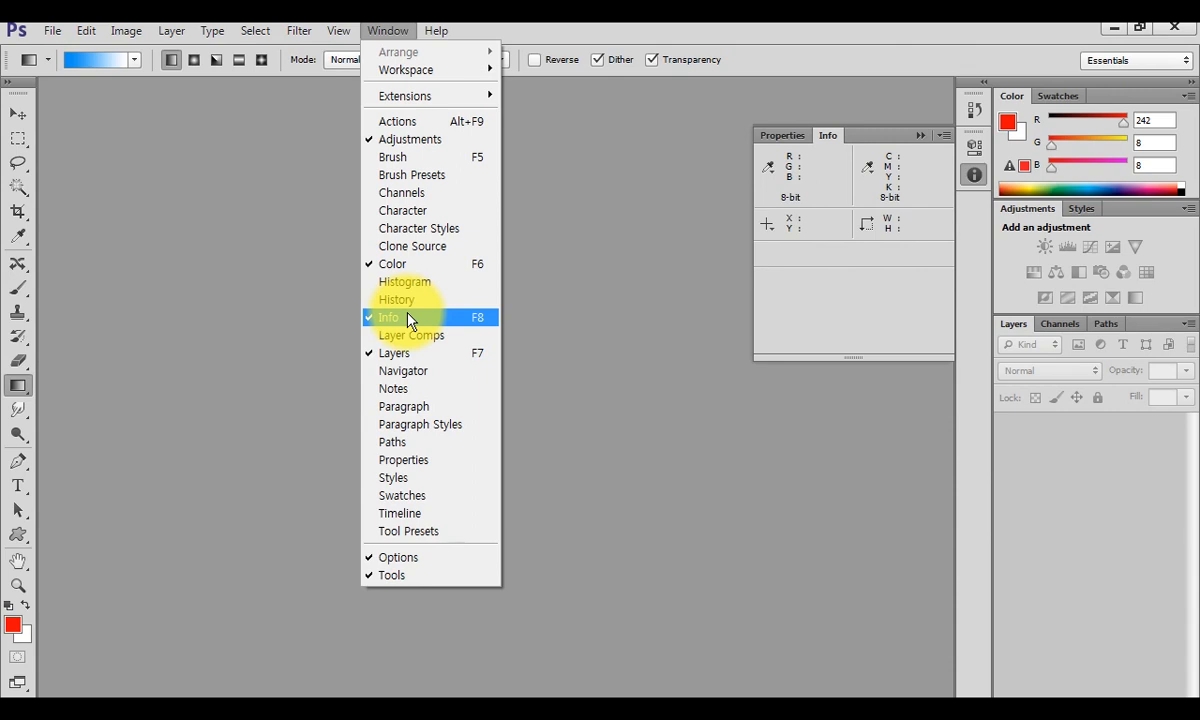
click(829, 138)
drag(829, 138, 1012, 90)
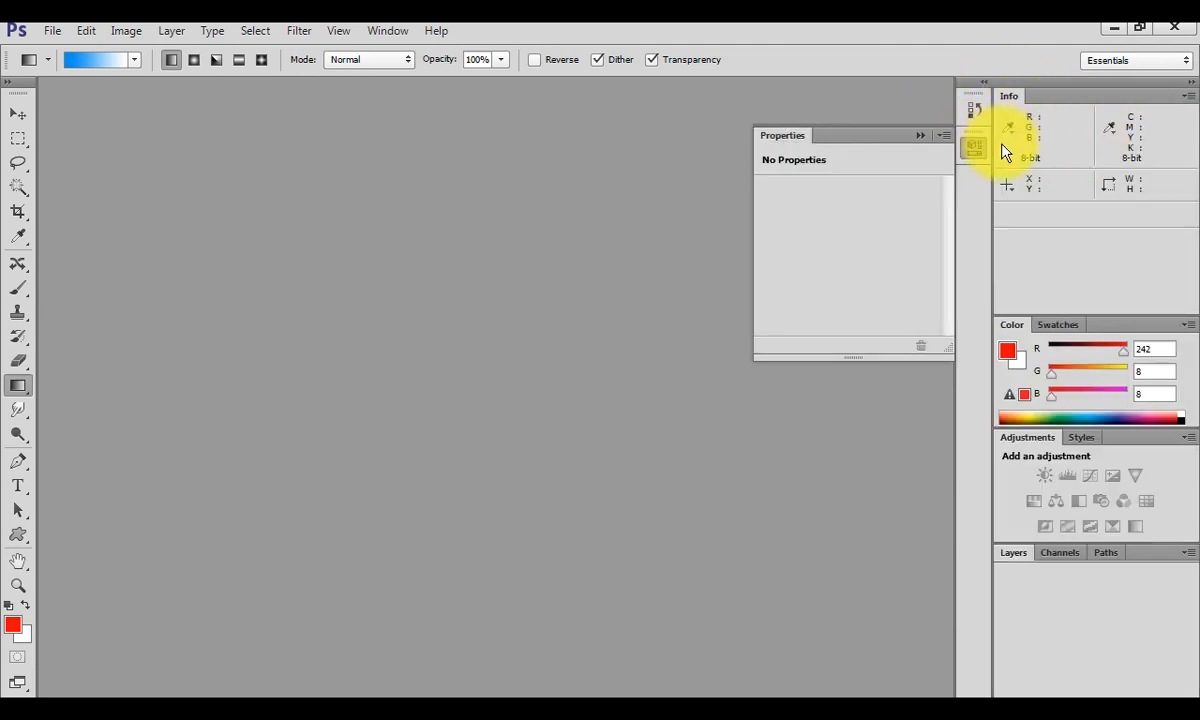
click(387, 30)
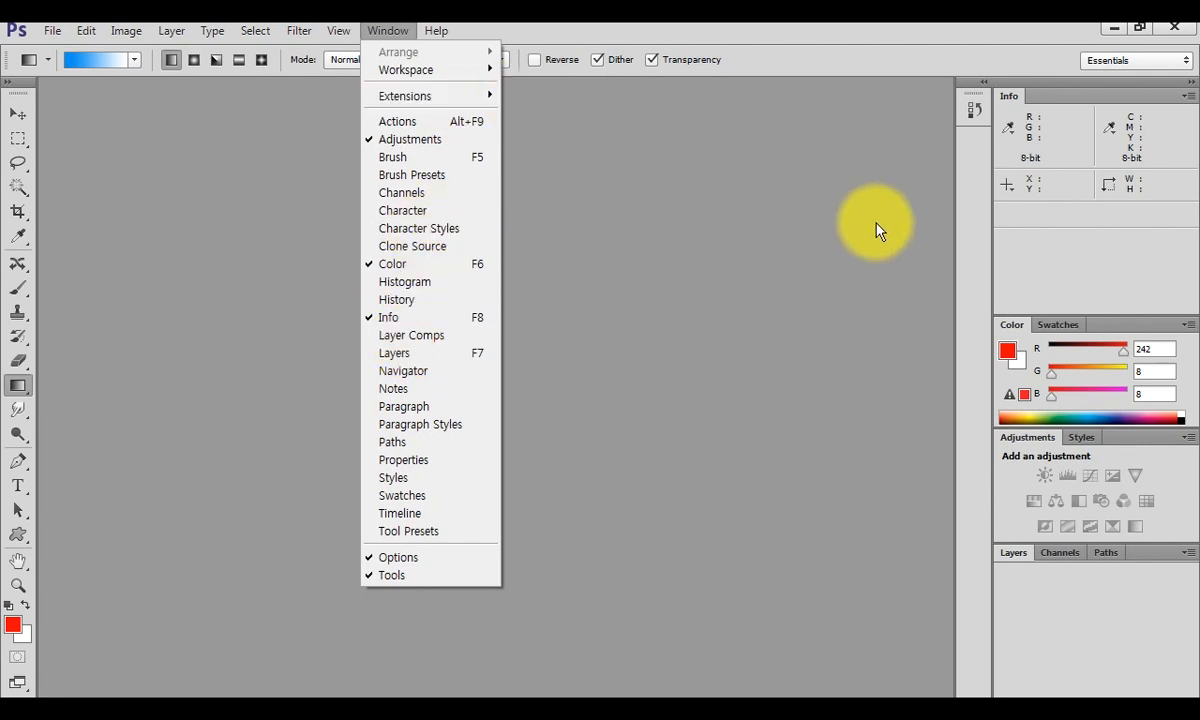
click(1060, 250)
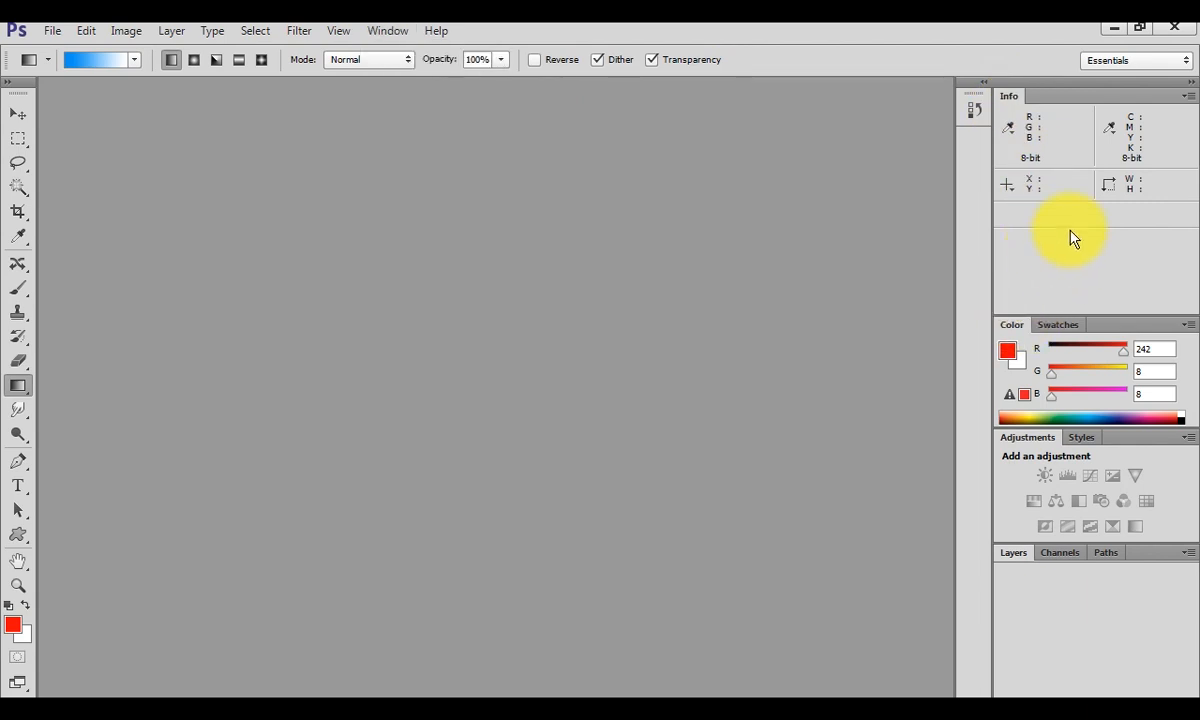
Collapse the Color and Adjustments panel groups to leave more room for the Layers panel.
click(1057, 330)
click(1013, 324)
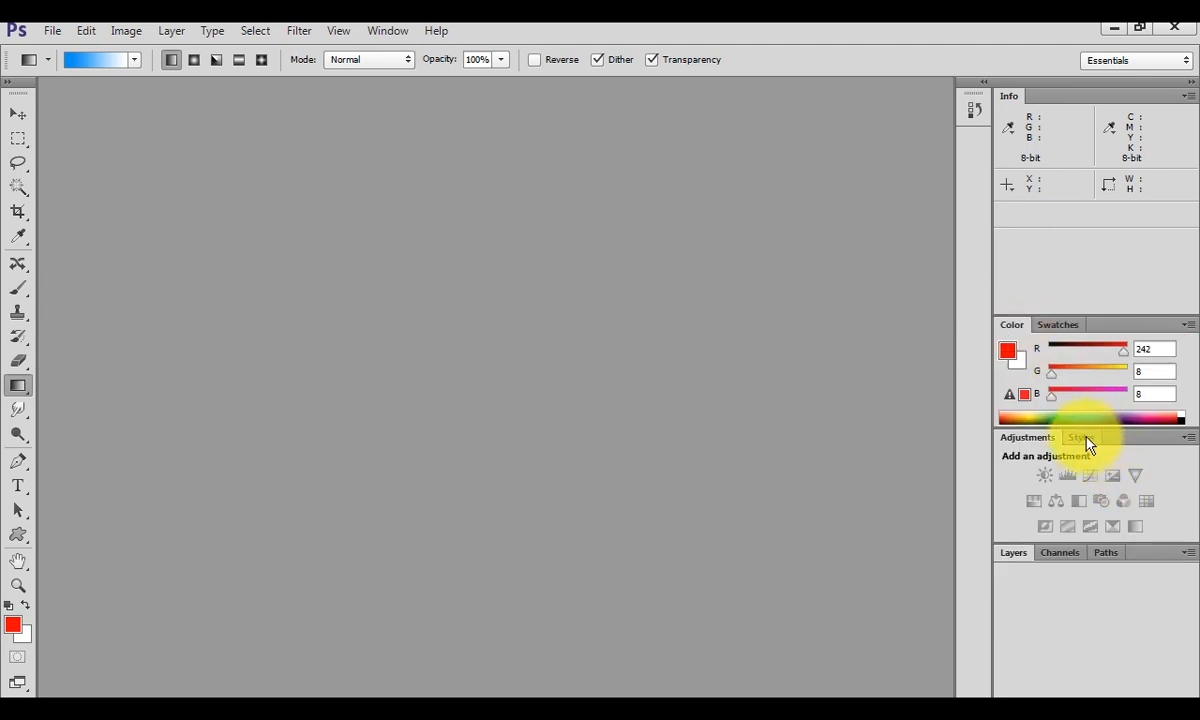
double_click(1012, 325)
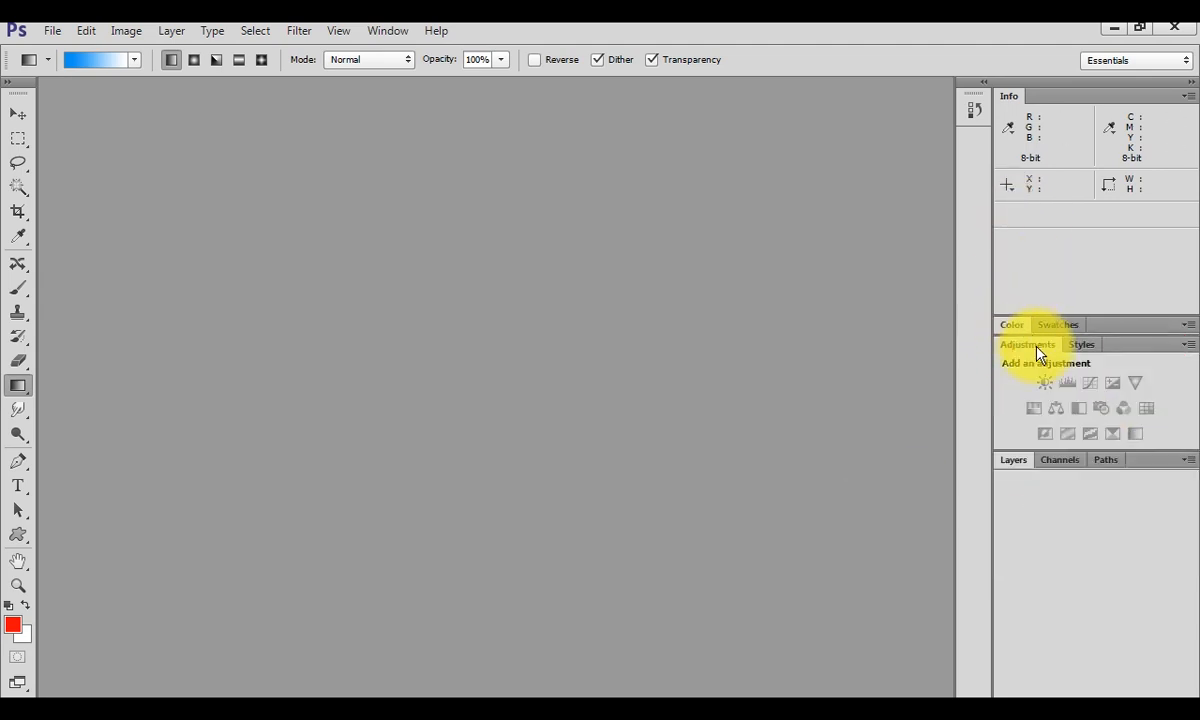
double_click(1028, 345)
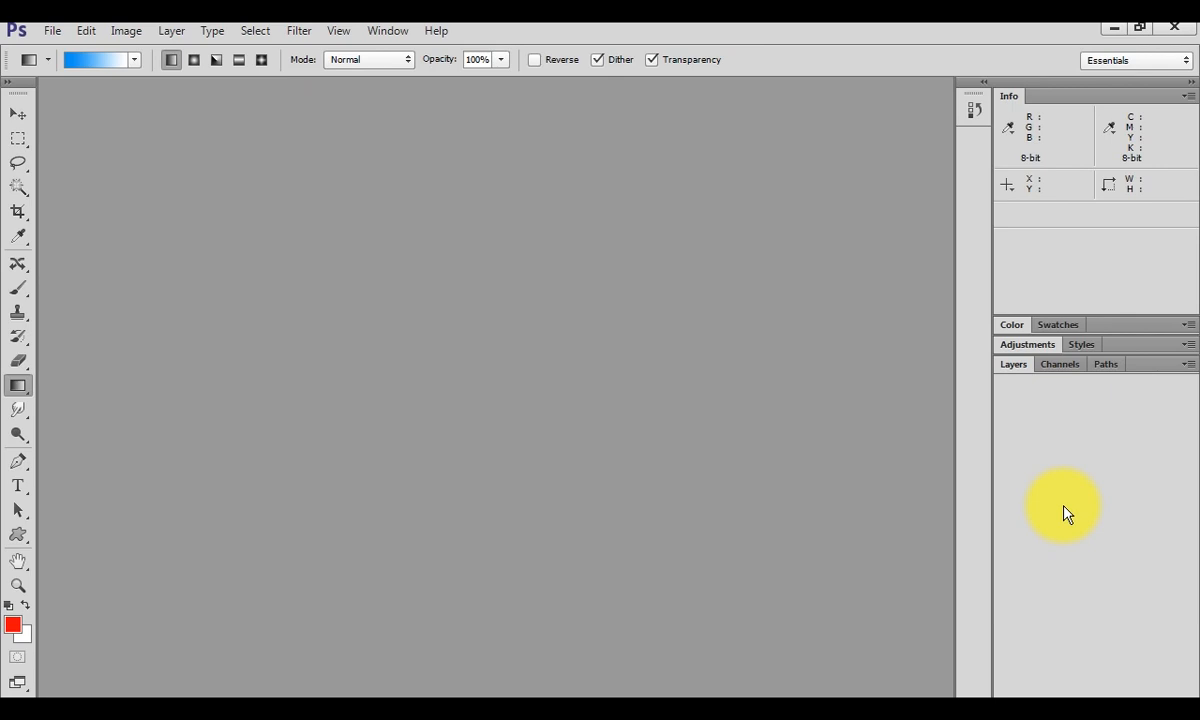
Save the current panel layout as a new workspace named KDJ - WEB.
click(1147, 61)
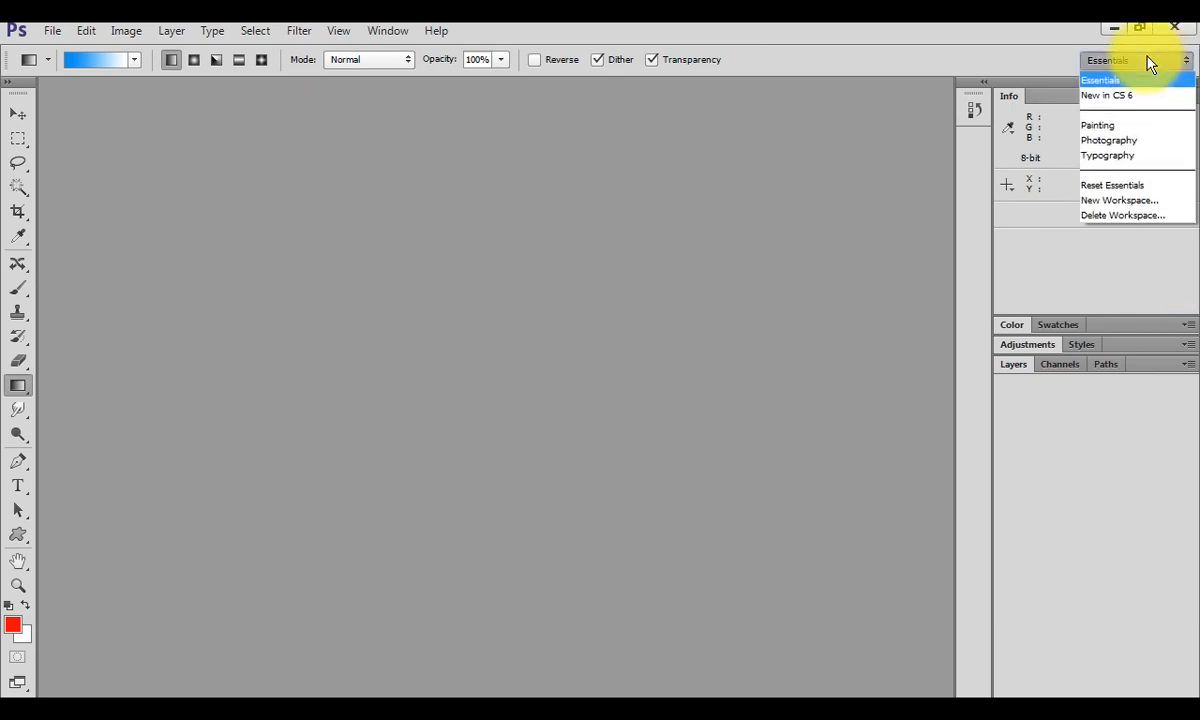
key(ctrl+shift+d)
drag(1054, 178, 1197, 218)
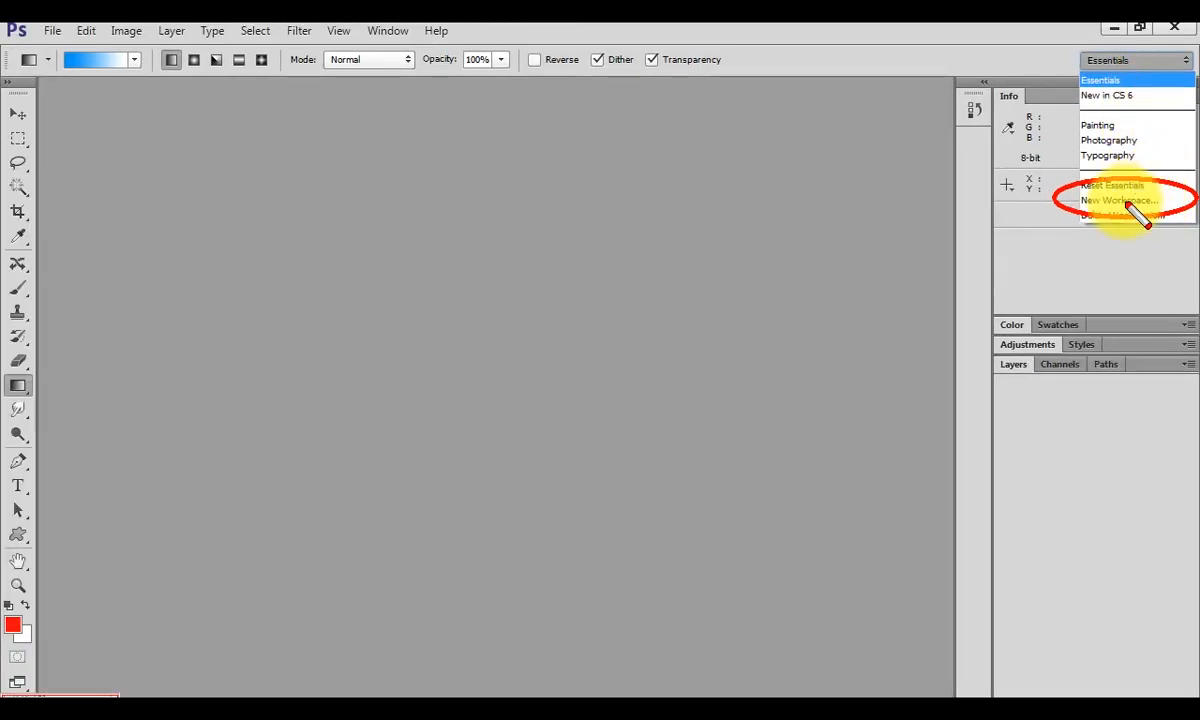
click(1060, 383)
click(1130, 58)
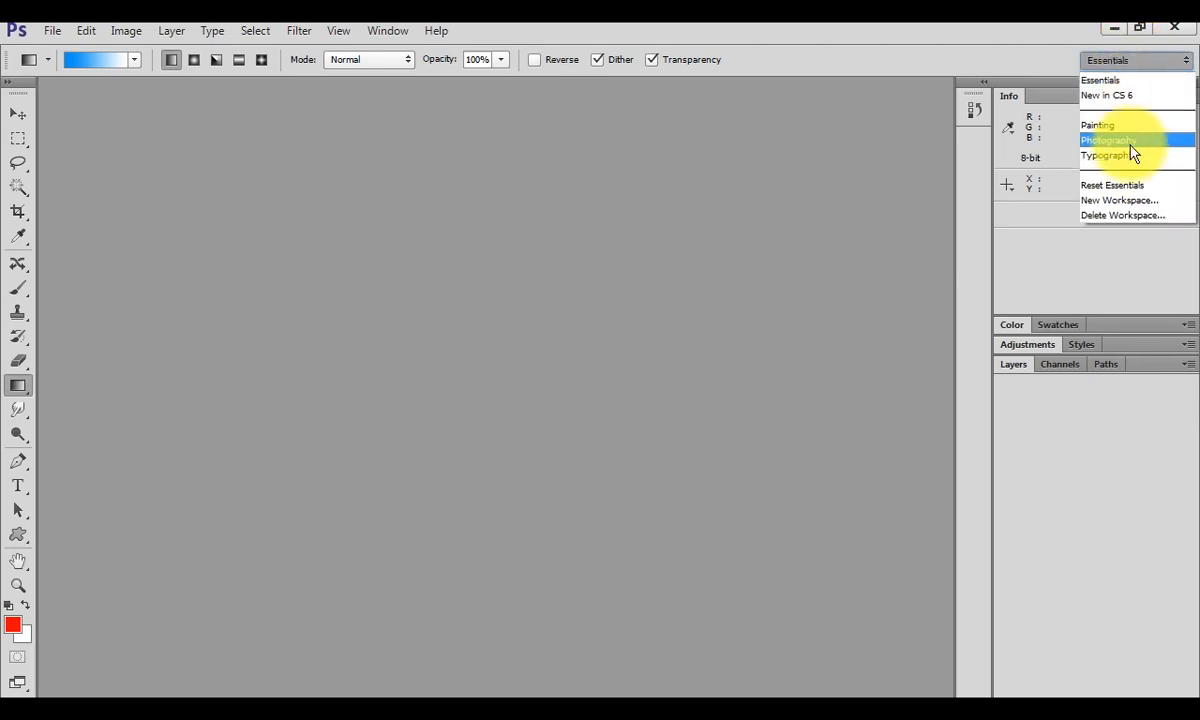
click(1119, 202)
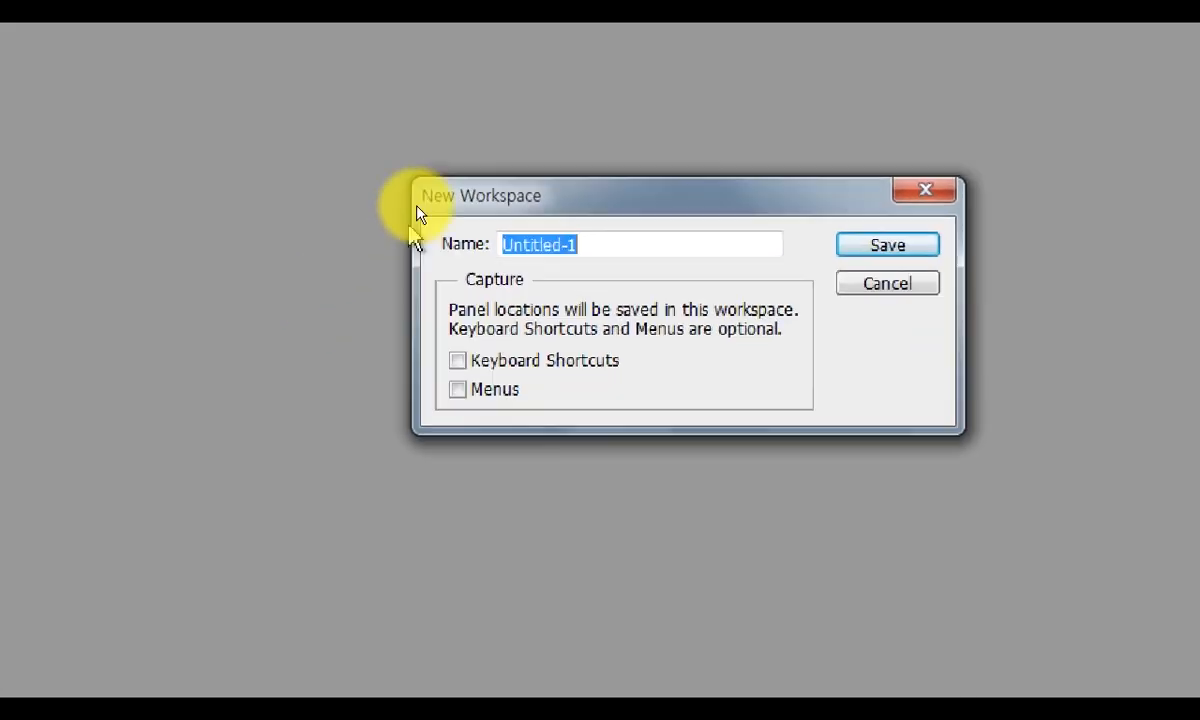
text(kdj)
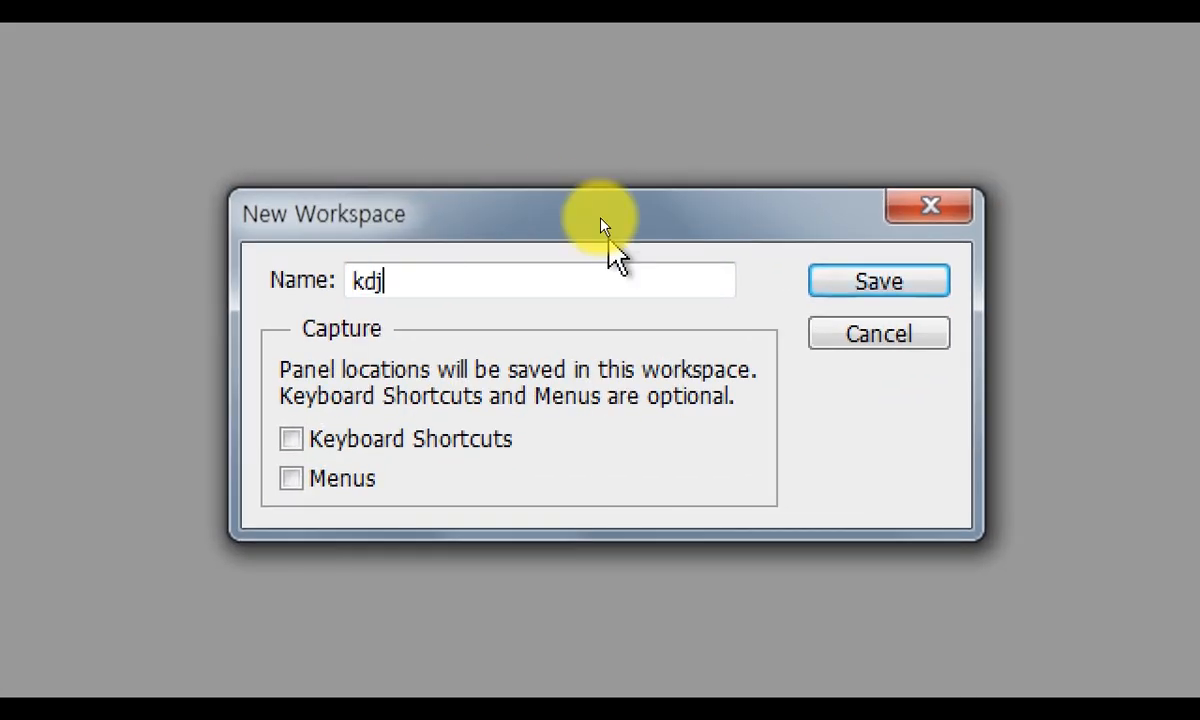
key(BackSpace)
key(BackSpace)
key(BackSpace)
text(KDJ - WEB)
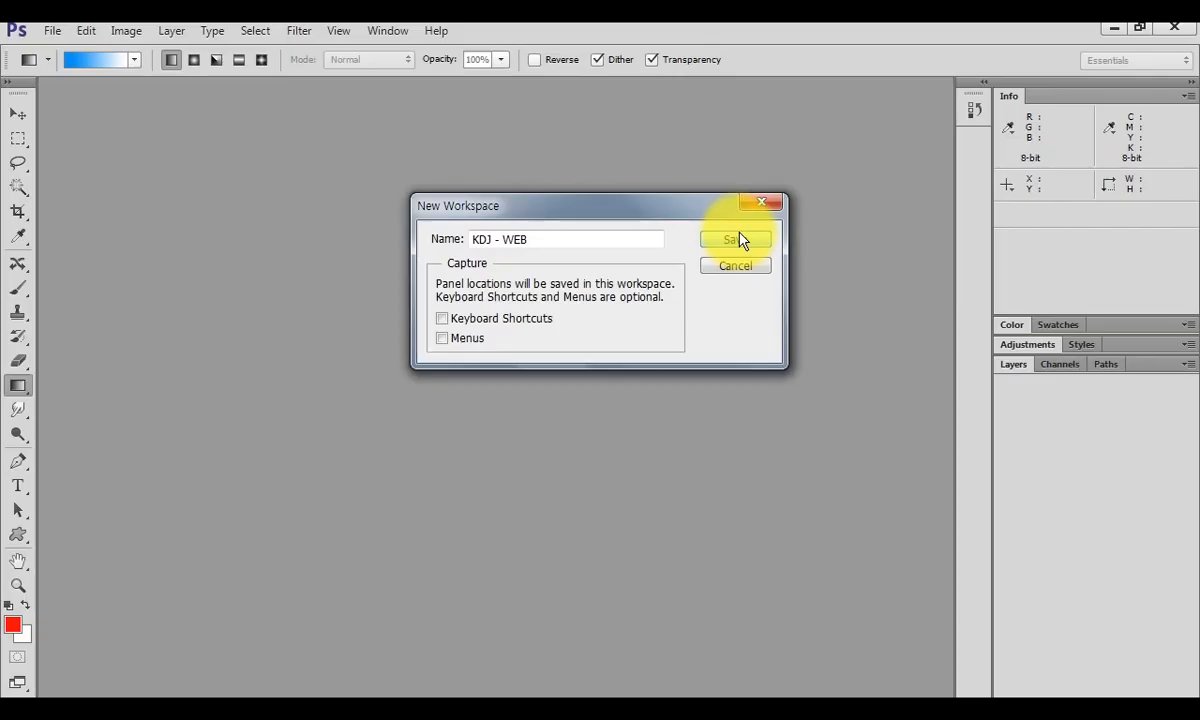
click(879, 281)
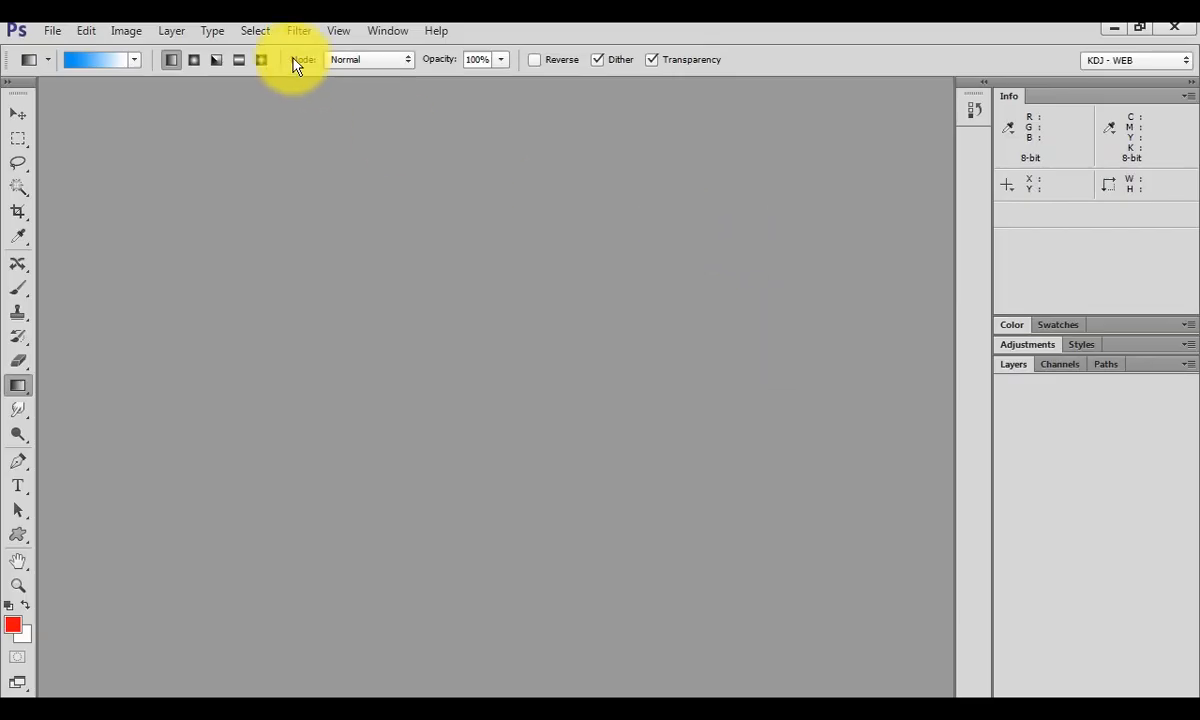
Display the Brush panel and pull the Channels panel out of its group to float over the work area.
click(387, 31)
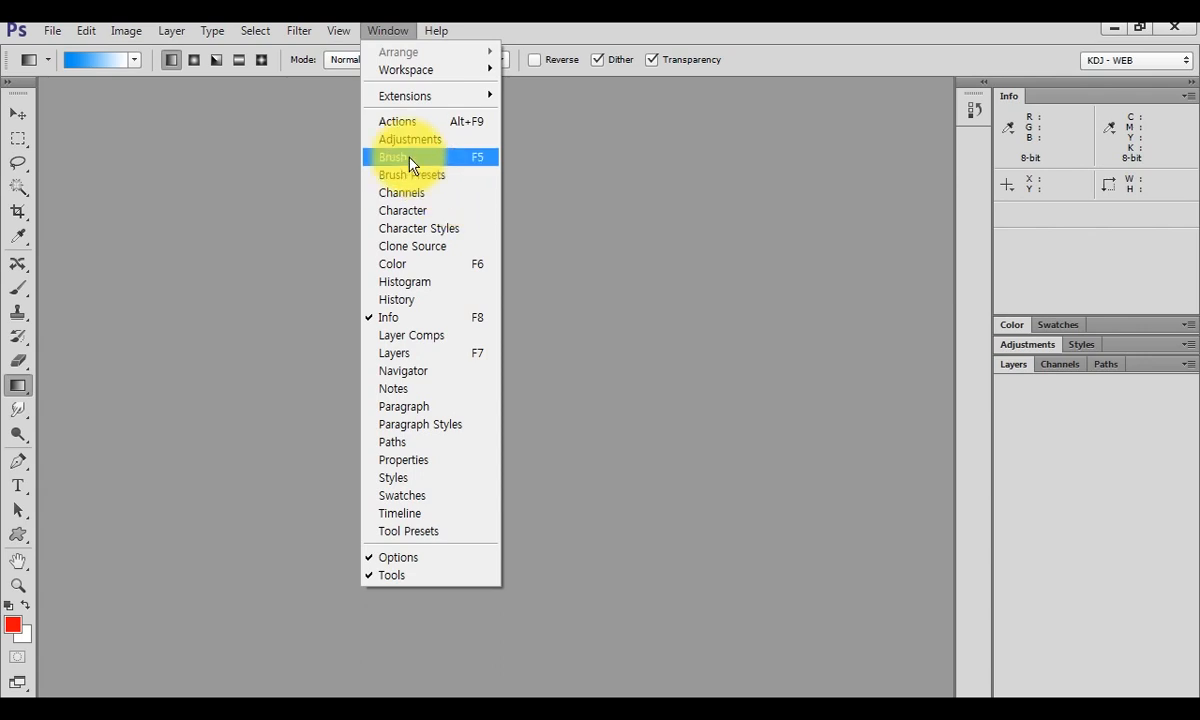
click(410, 158)
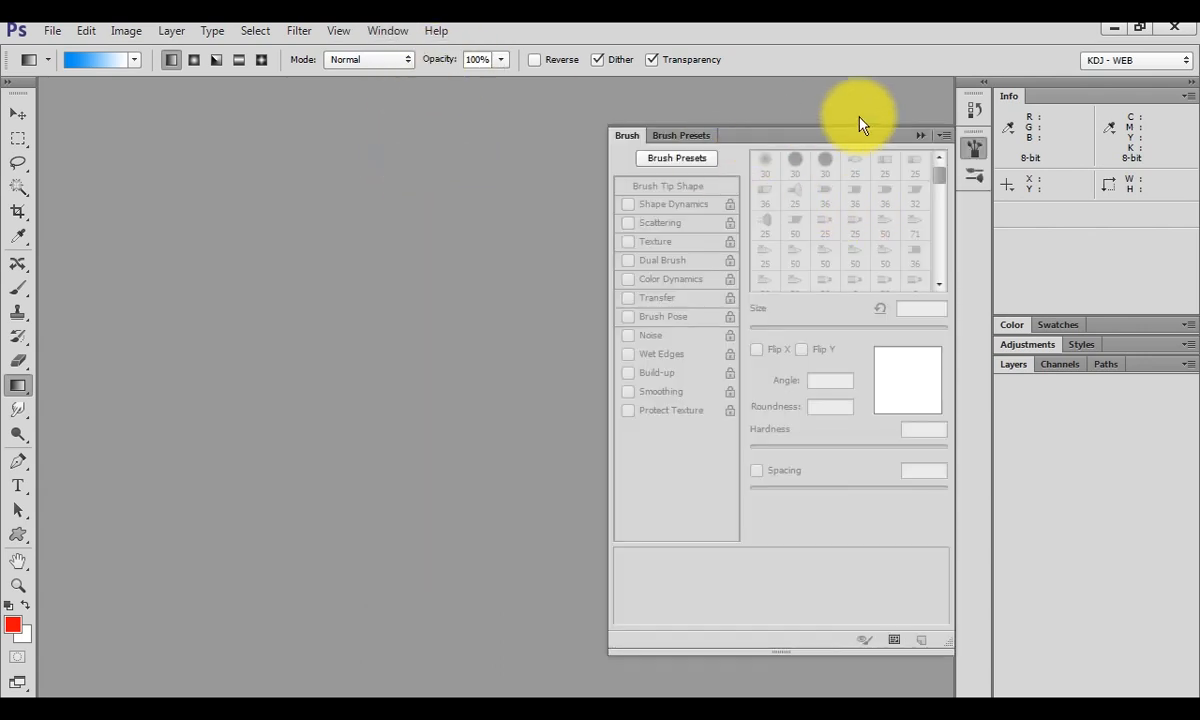
click(389, 31)
click(410, 193)
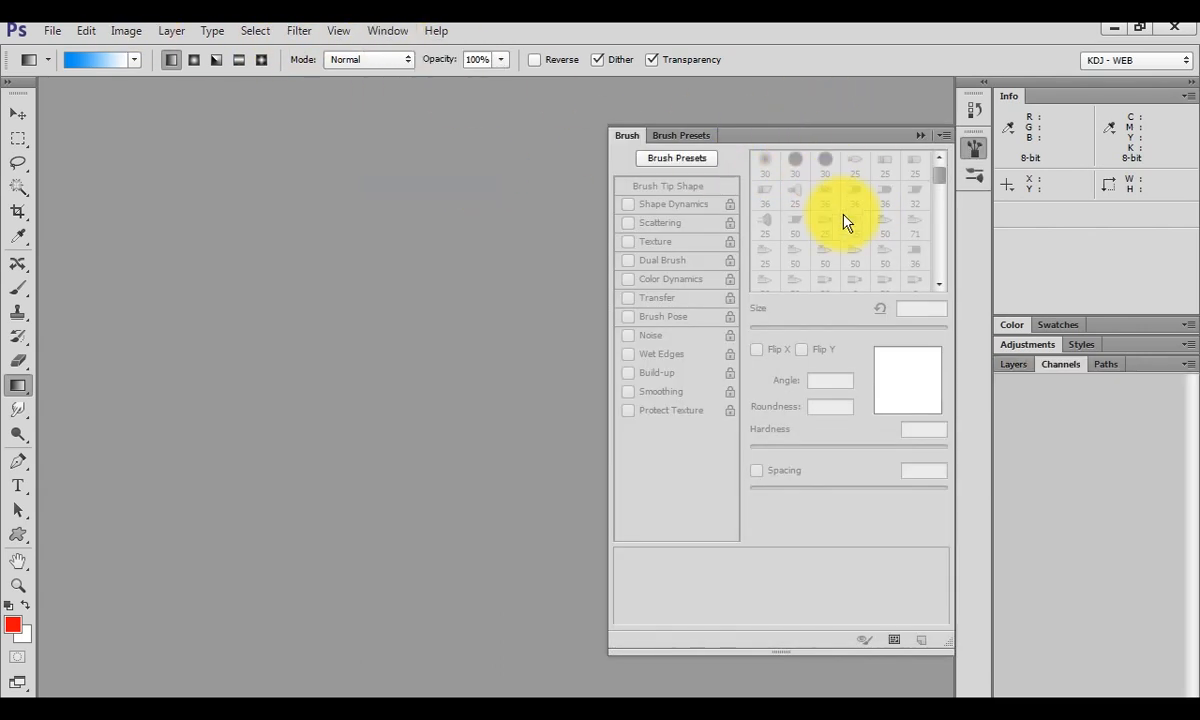
drag(1055, 368, 251, 217)
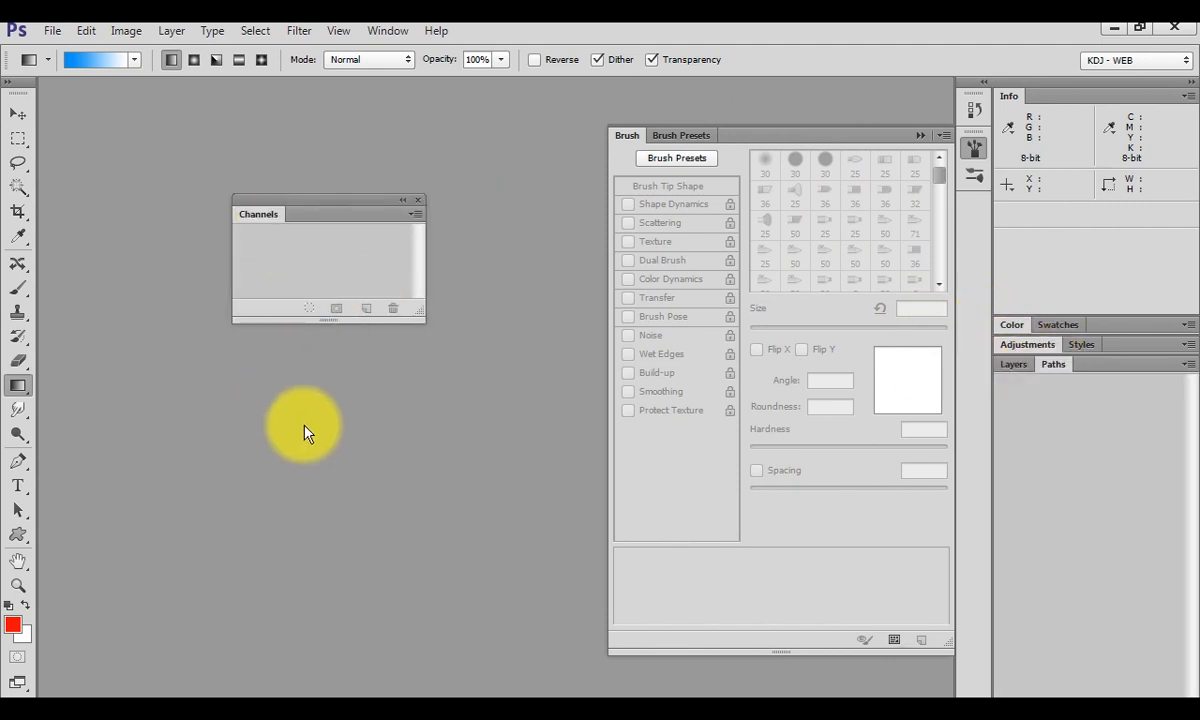
Reset the KDJ - WEB workspace to its saved panel layout.
click(1150, 62)
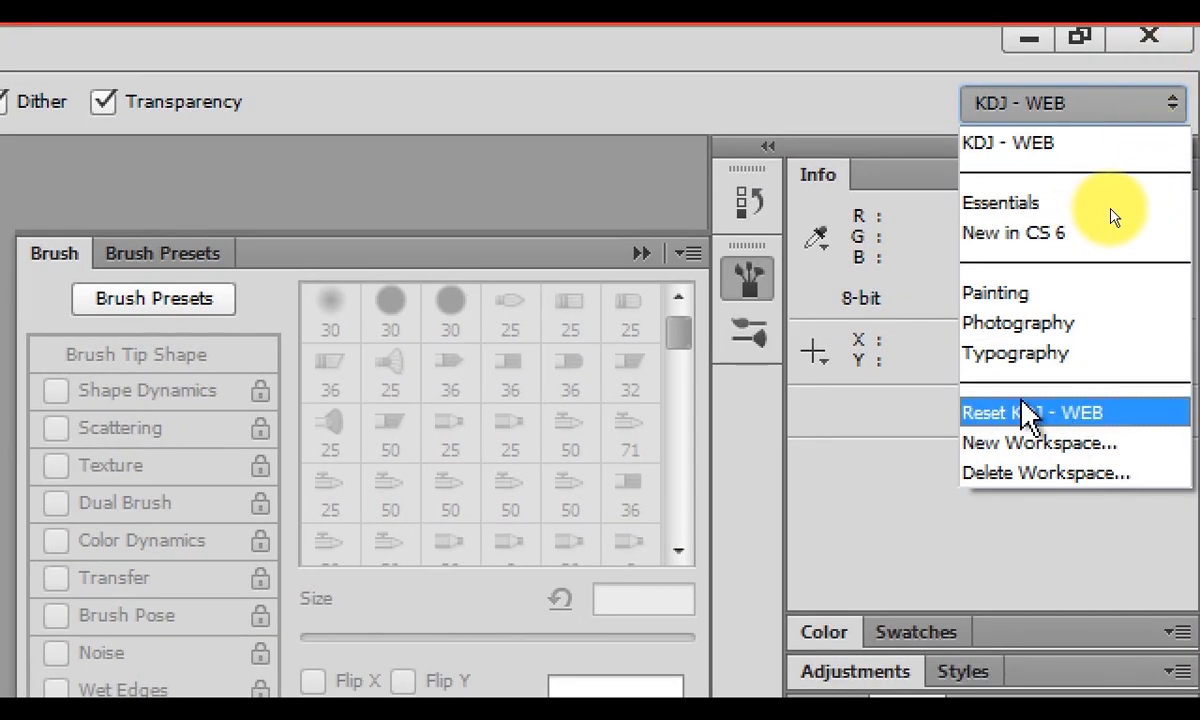
click(1060, 424)
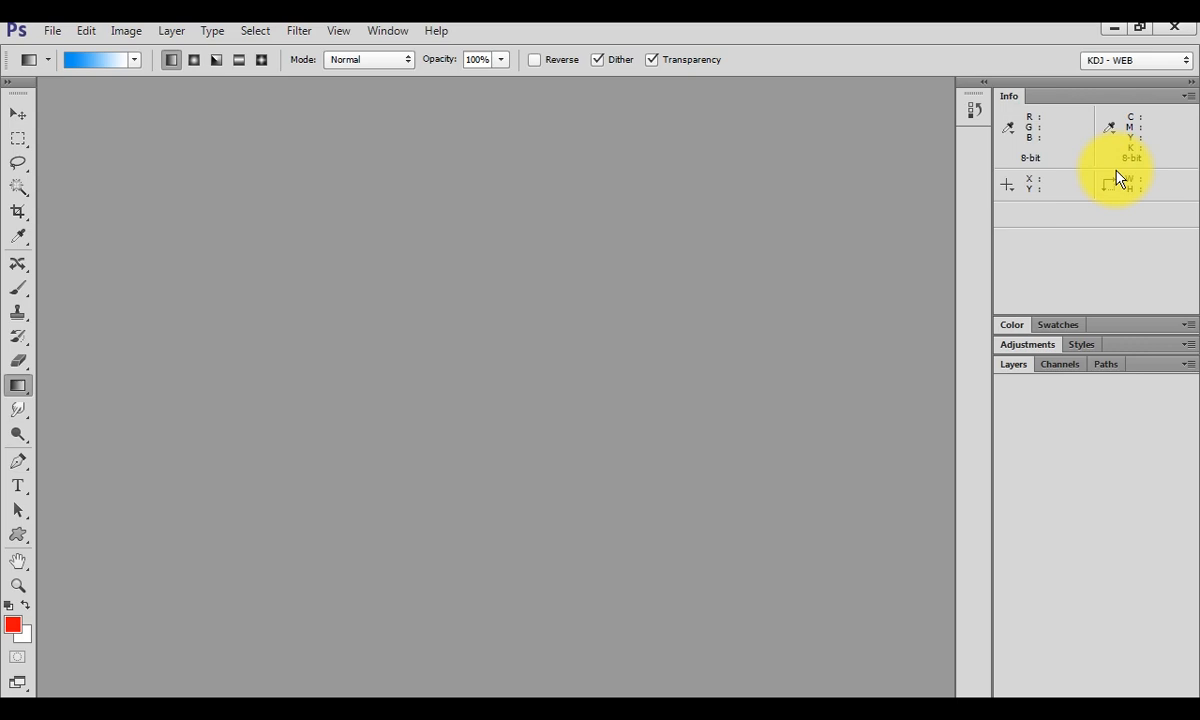
Restore the Photoshop window from full screen, then move and narrow it so the Notepad notes stay visible beside it.
click(1140, 27)
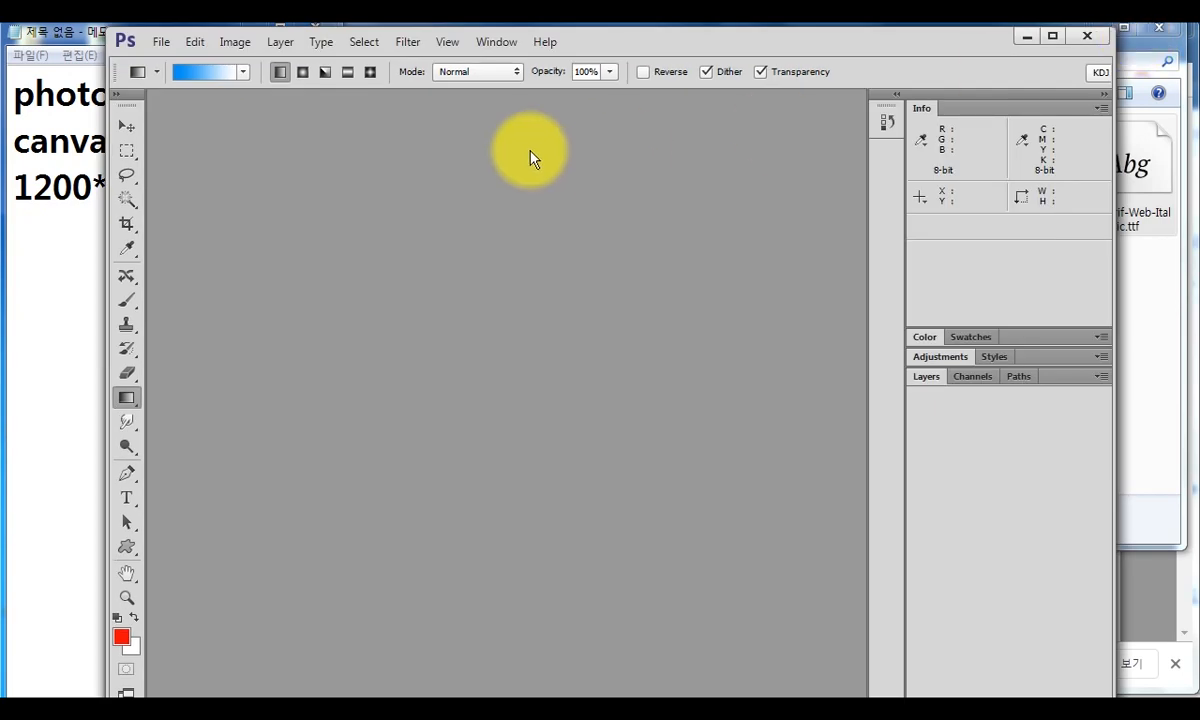
drag(809, 50, 872, 43)
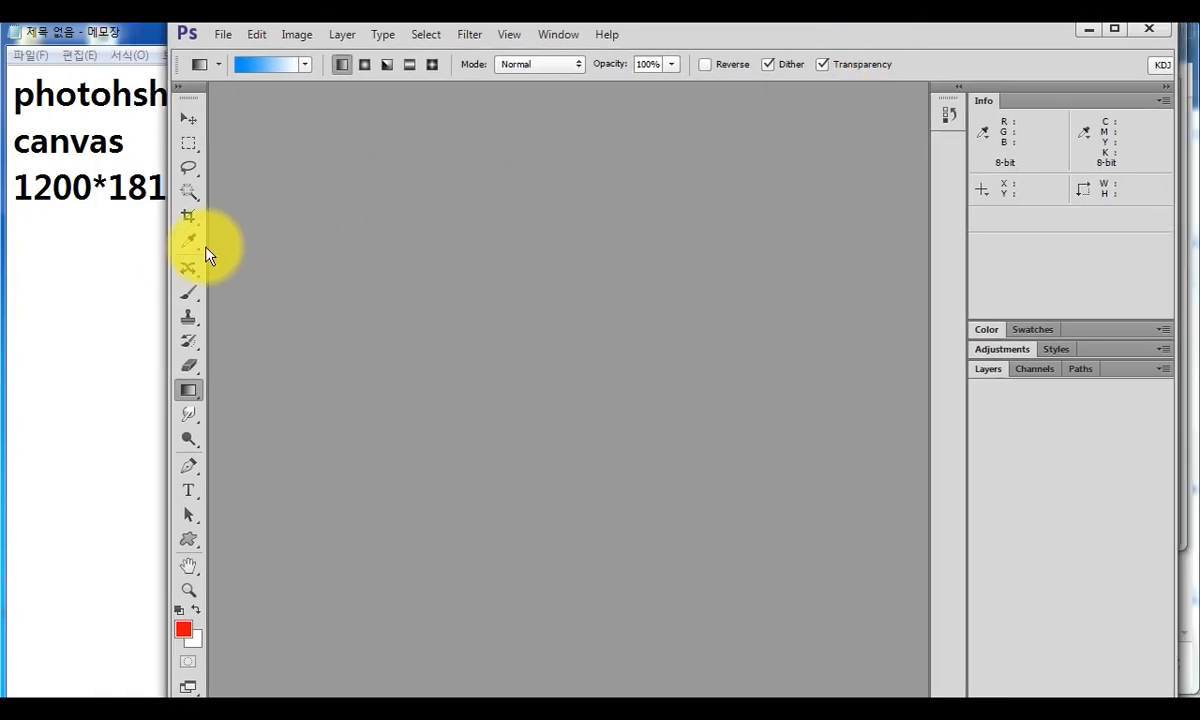
drag(169, 254, 319, 246)
In the Notepad notes, add the line "72dpi" below the canvas size 1200*1815.
click(231, 197)
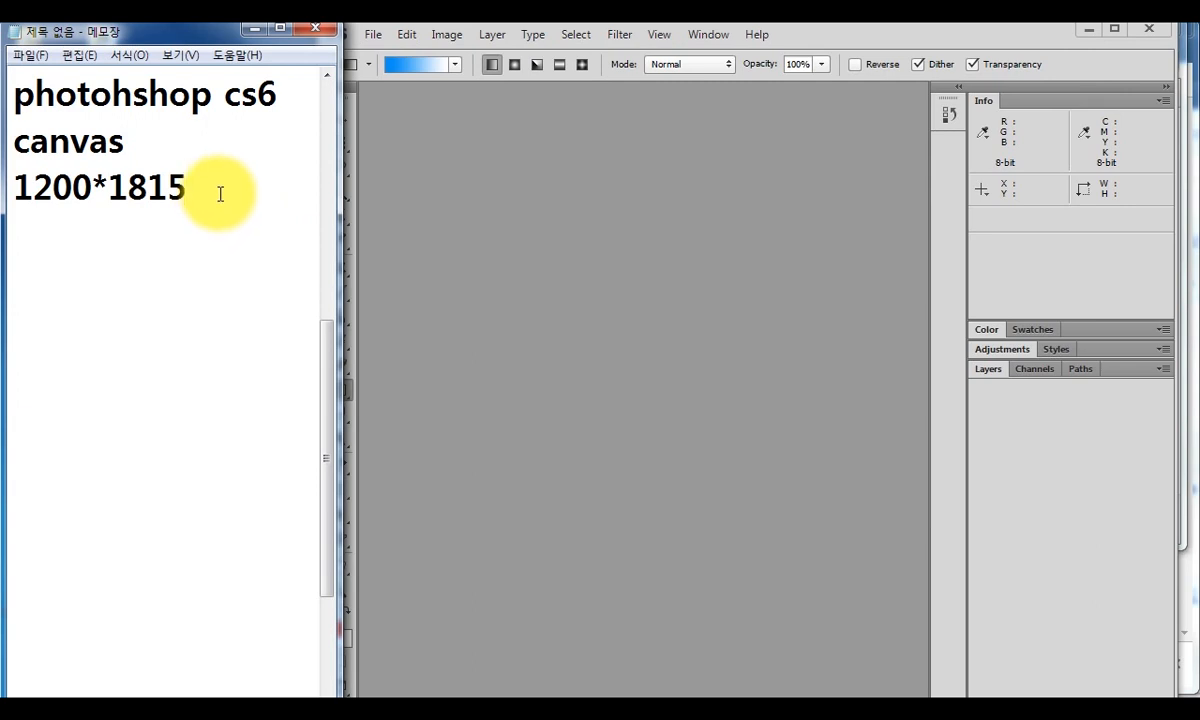
key(Return)
text(72)
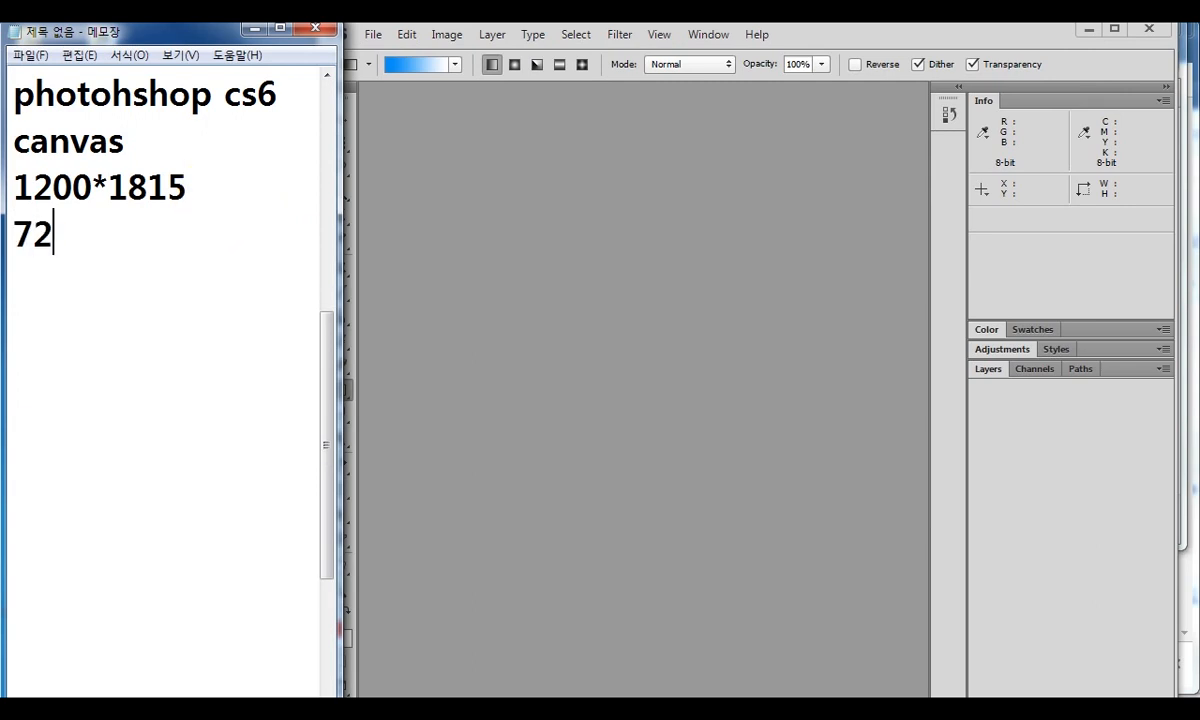
text(DIP)
key(BackSpace)
key(BackSpace)
key(BackSpace)
text(p)
key(BackSpace)
text(dpi)
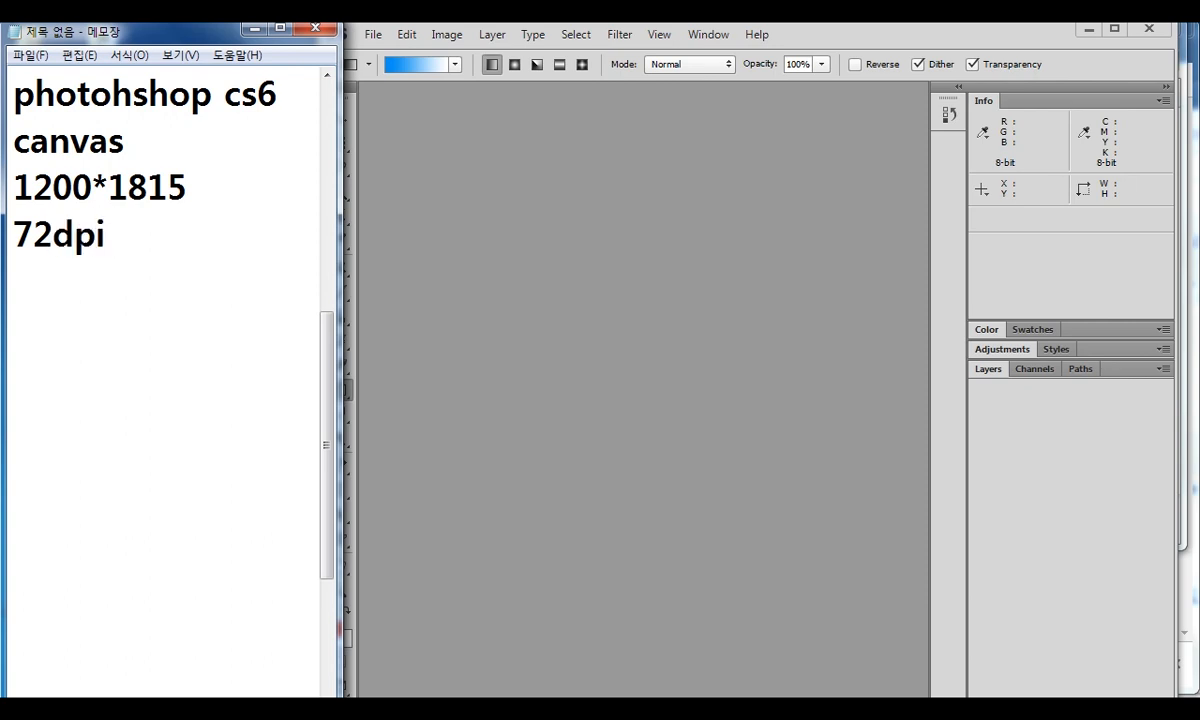
Add the line "bg - white" below the resolution note.
key(Return)
text(b)
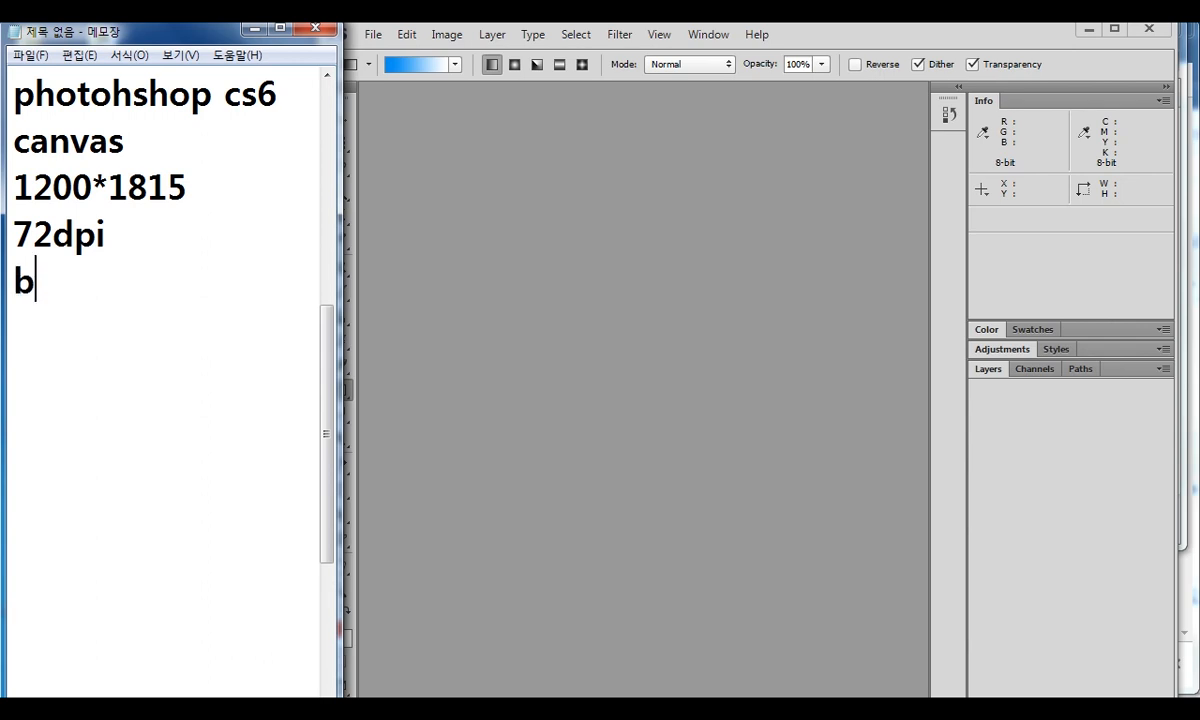
text(g -)
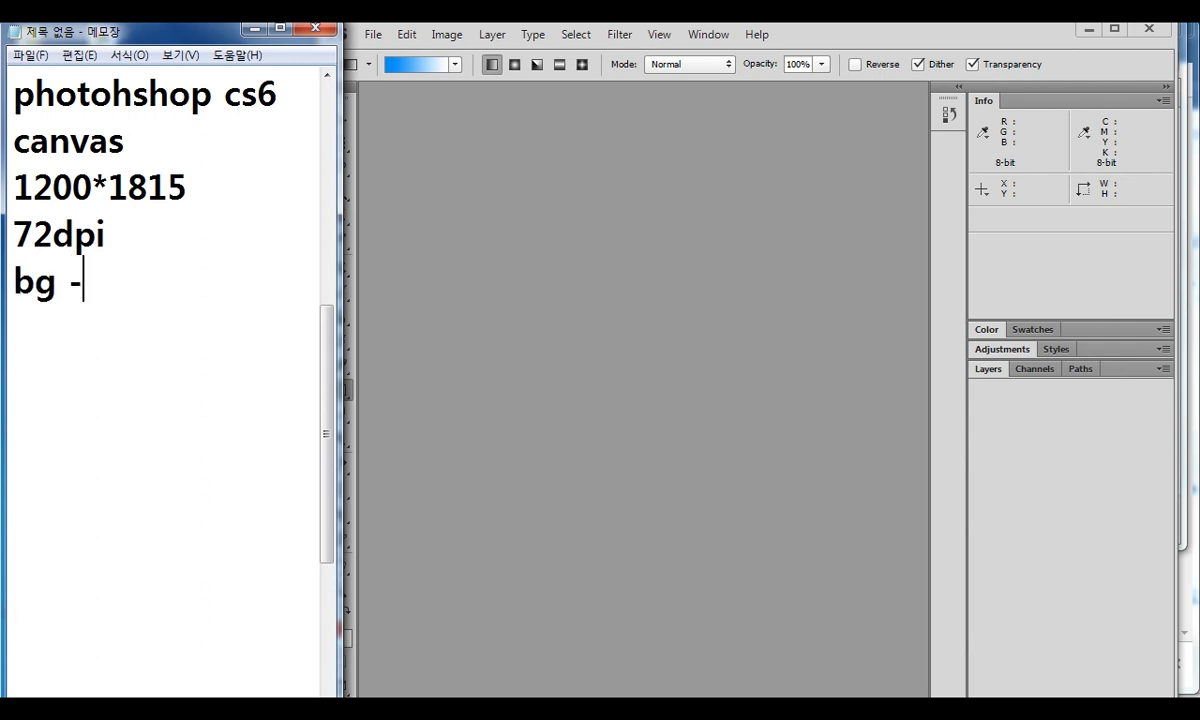
text( whtie)
key(BackSpace)
key(BackSpace)
key(BackSpace)
text(ite)
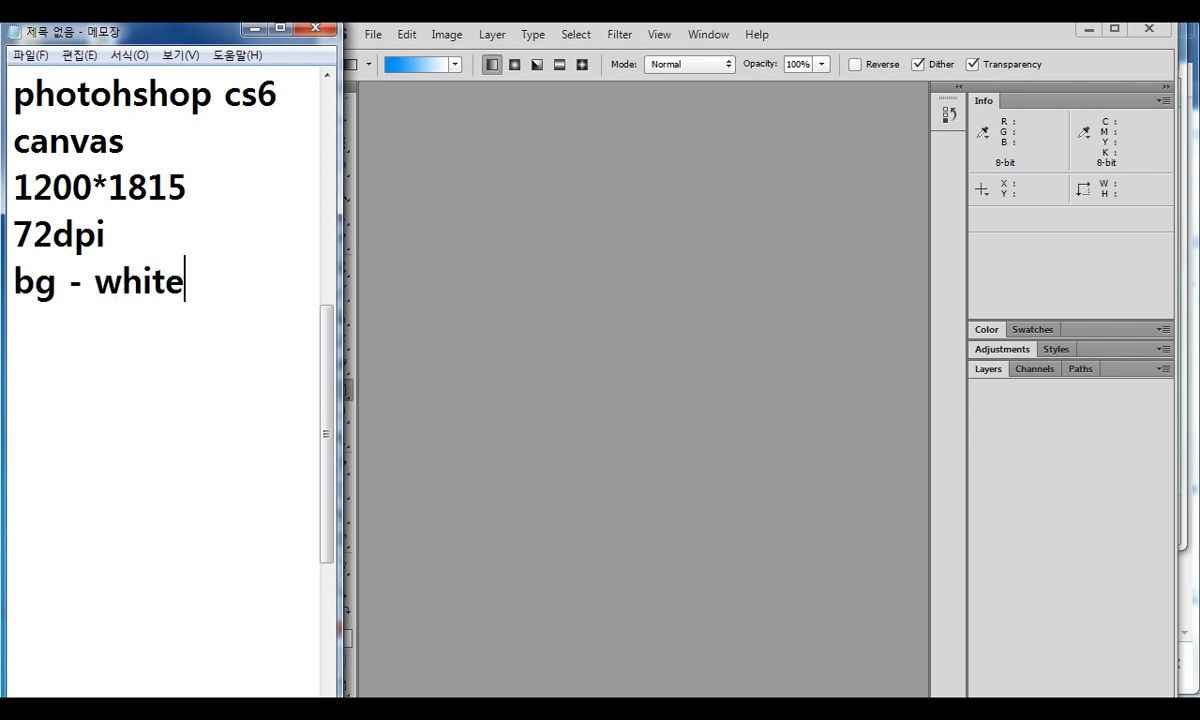
Start a new Photoshop document with a width of 1200 pixels and a height of 1815 pixels.
click(535, 185)
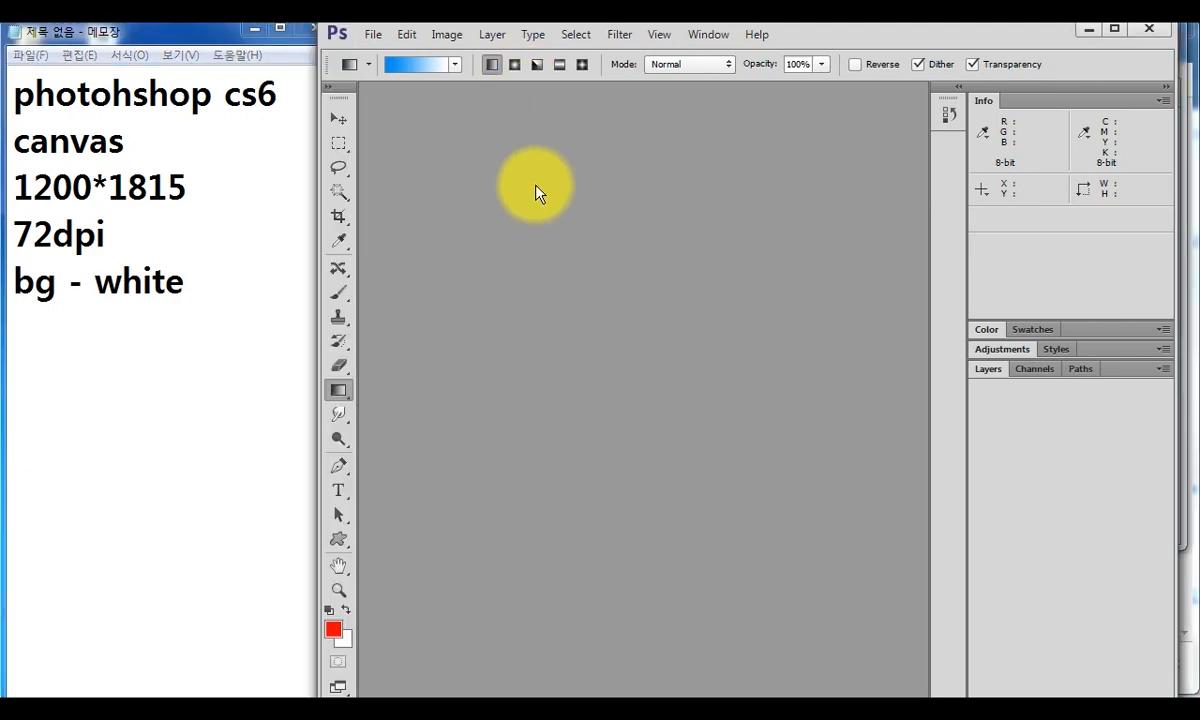
click(373, 34)
click(388, 56)
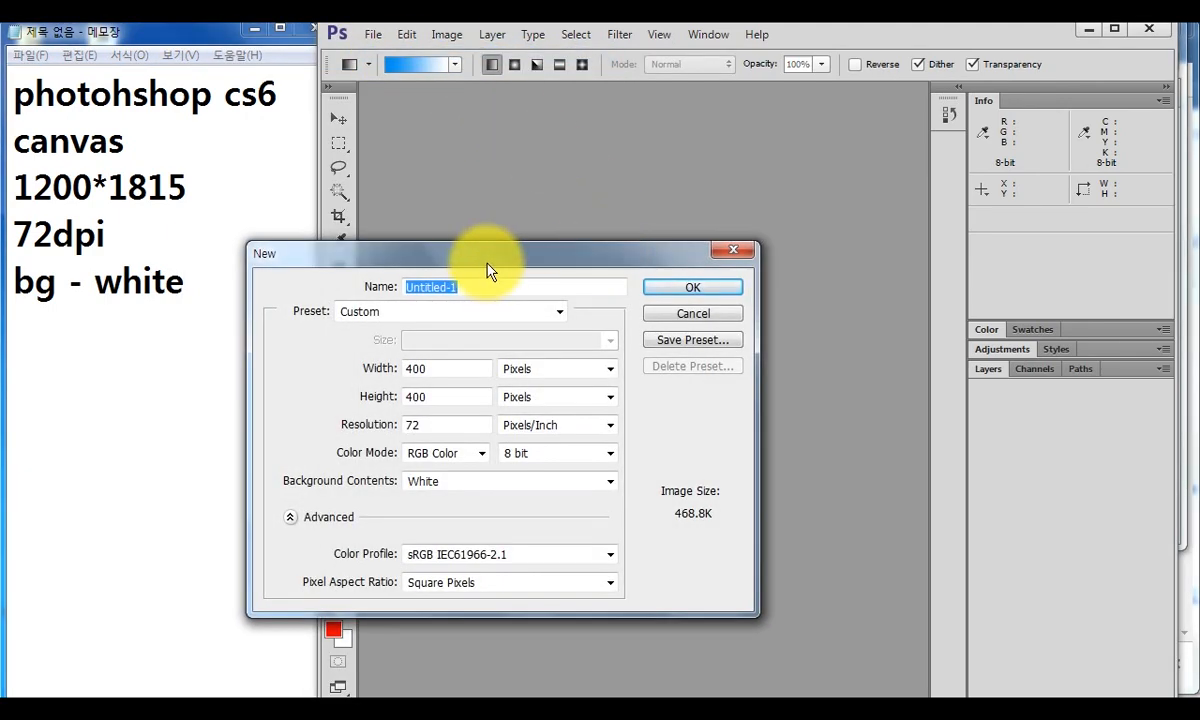
double_click(548, 299)
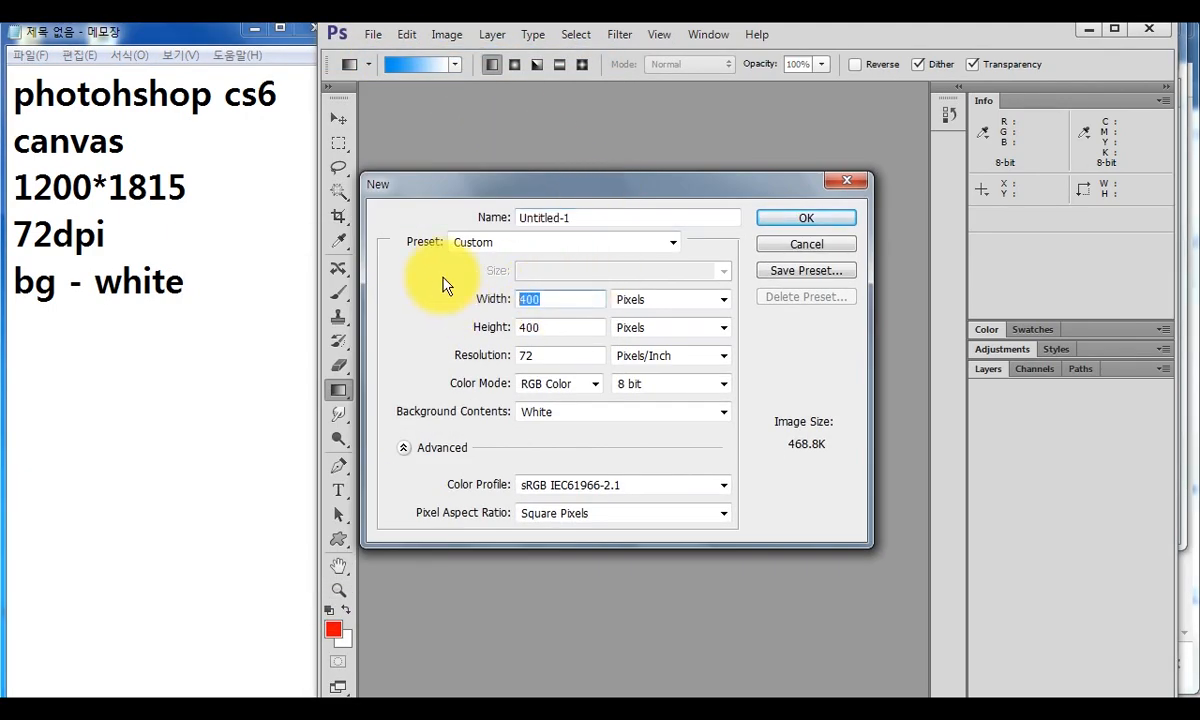
text(1200)
key(Tab)
text(1815)
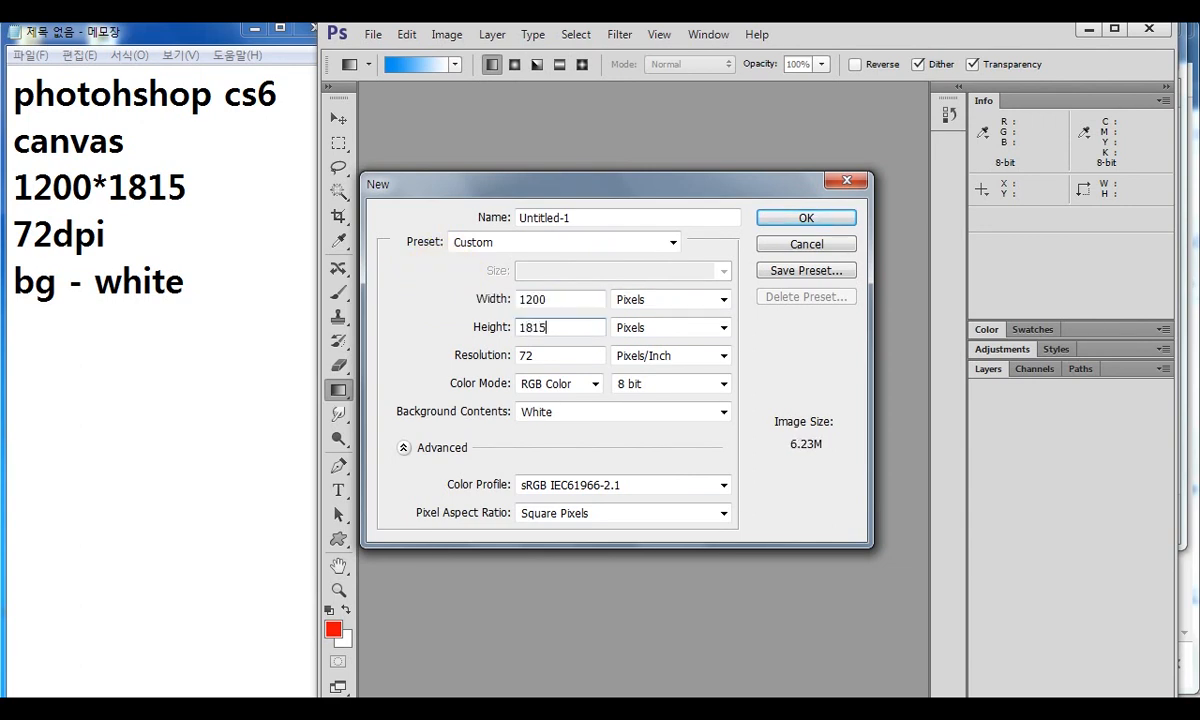
key(Tab)
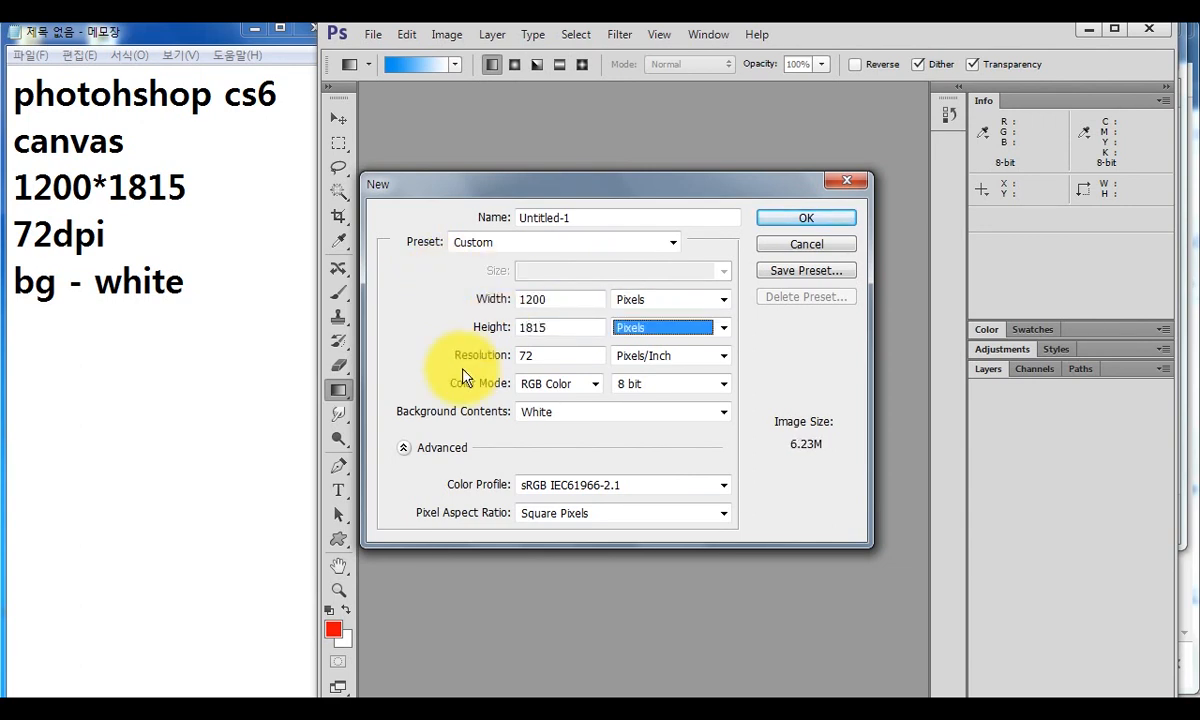
key(ctrl+2)
drag(472, 390, 577, 455)
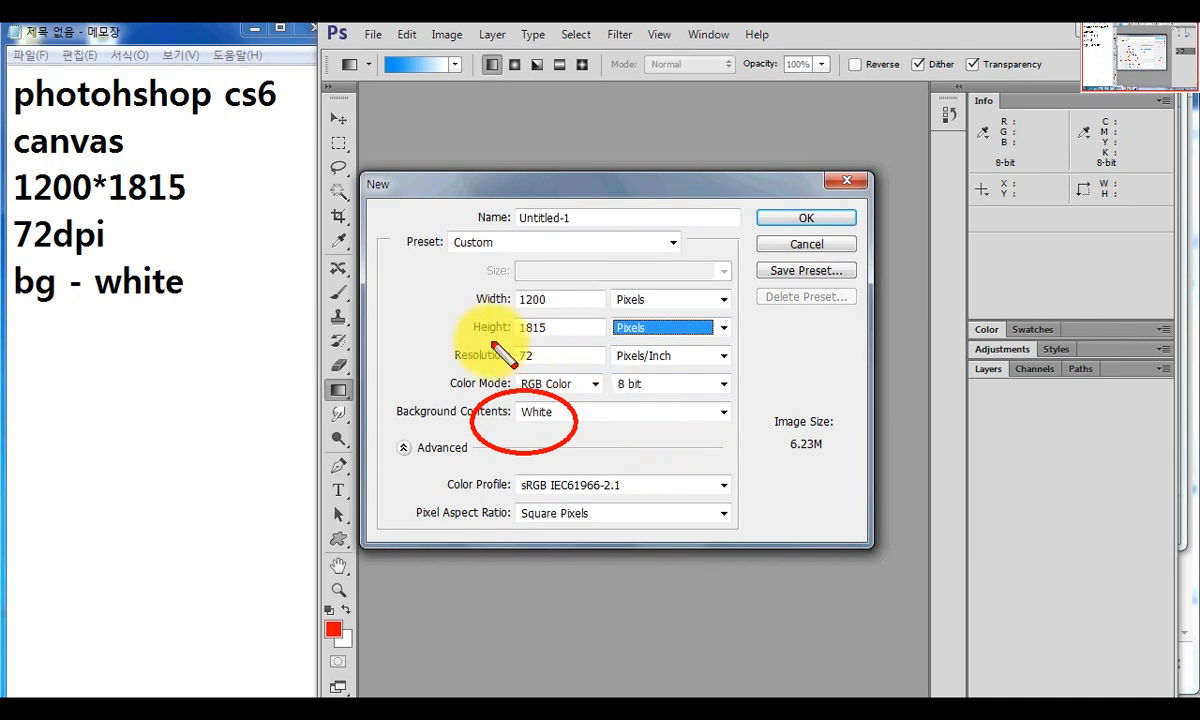
drag(485, 341, 738, 373)
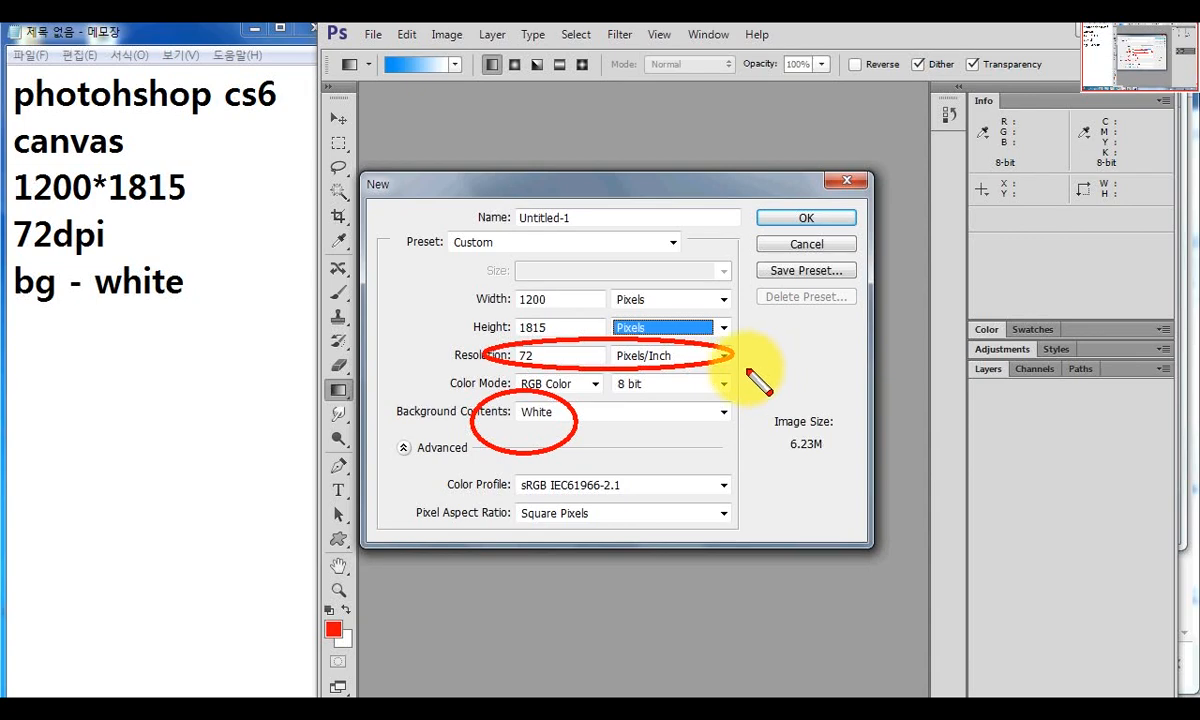
mouse_move(505, 371)
mouse_down()
mouse_move(593, 407)
mouse_move(597, 392)
mouse_up()
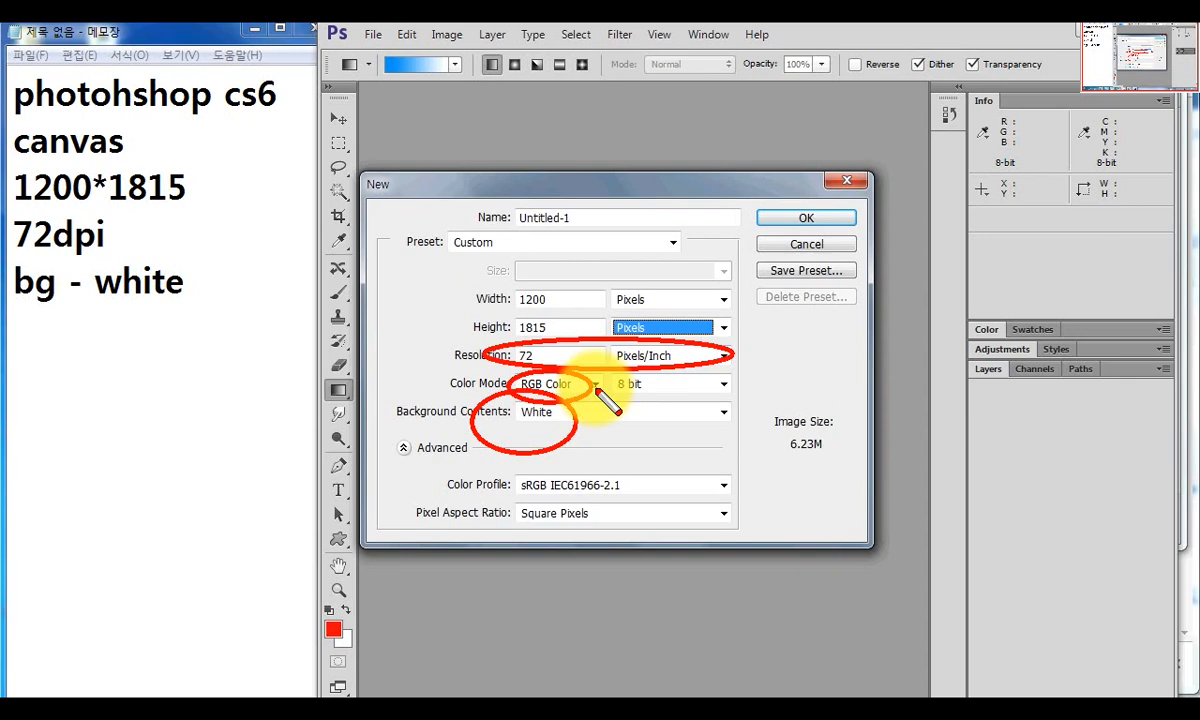
key(Escape)
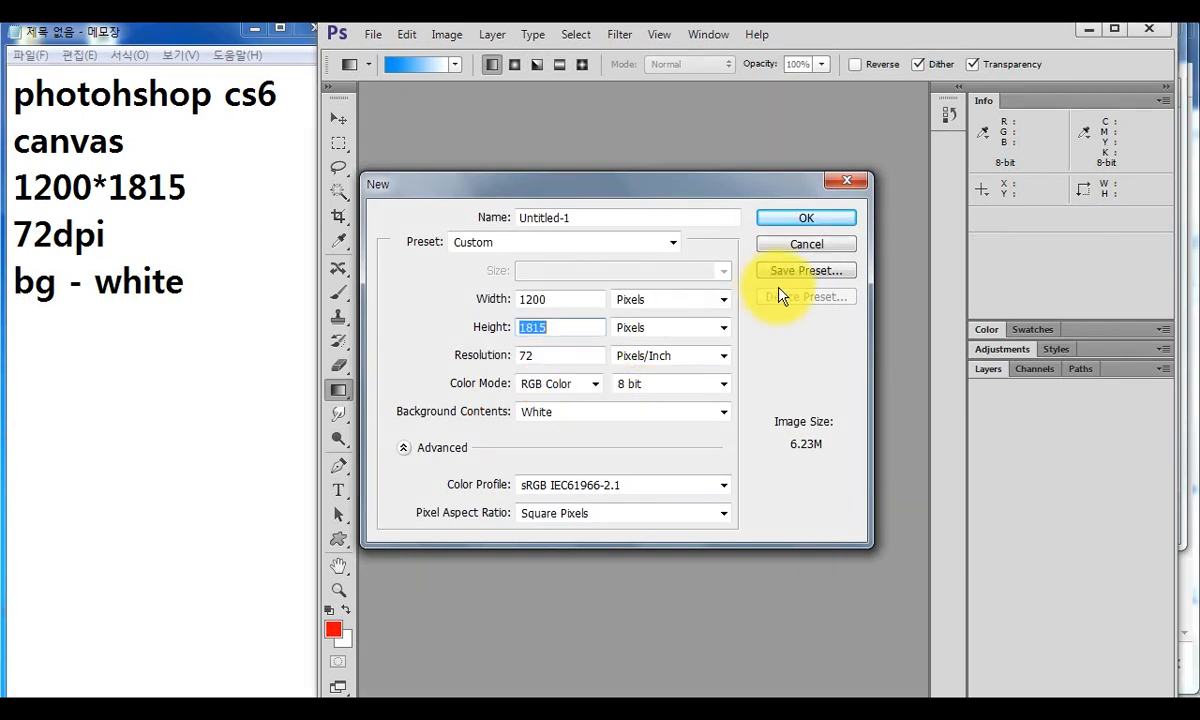
Create the new document at 72 pixels/inch in RGB Color with a white background.
click(792, 226)
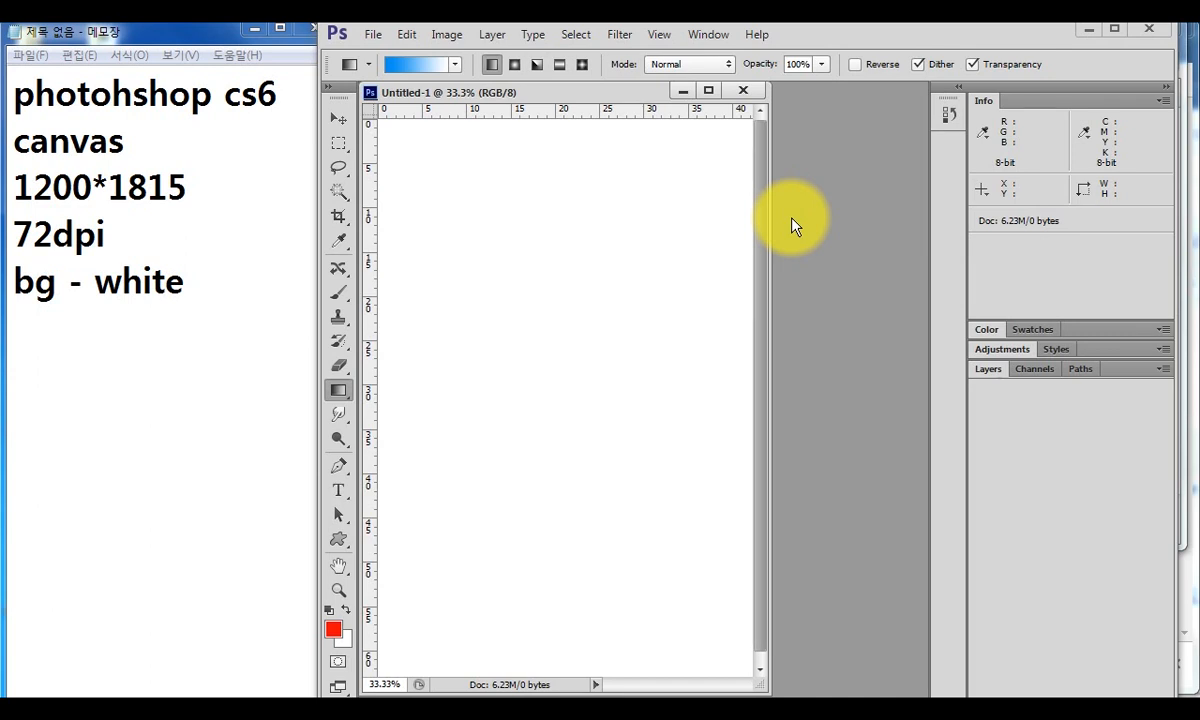
In the Notepad notes, add a dashed separator line below the background note, leaving a blank line between.
click(220, 310)
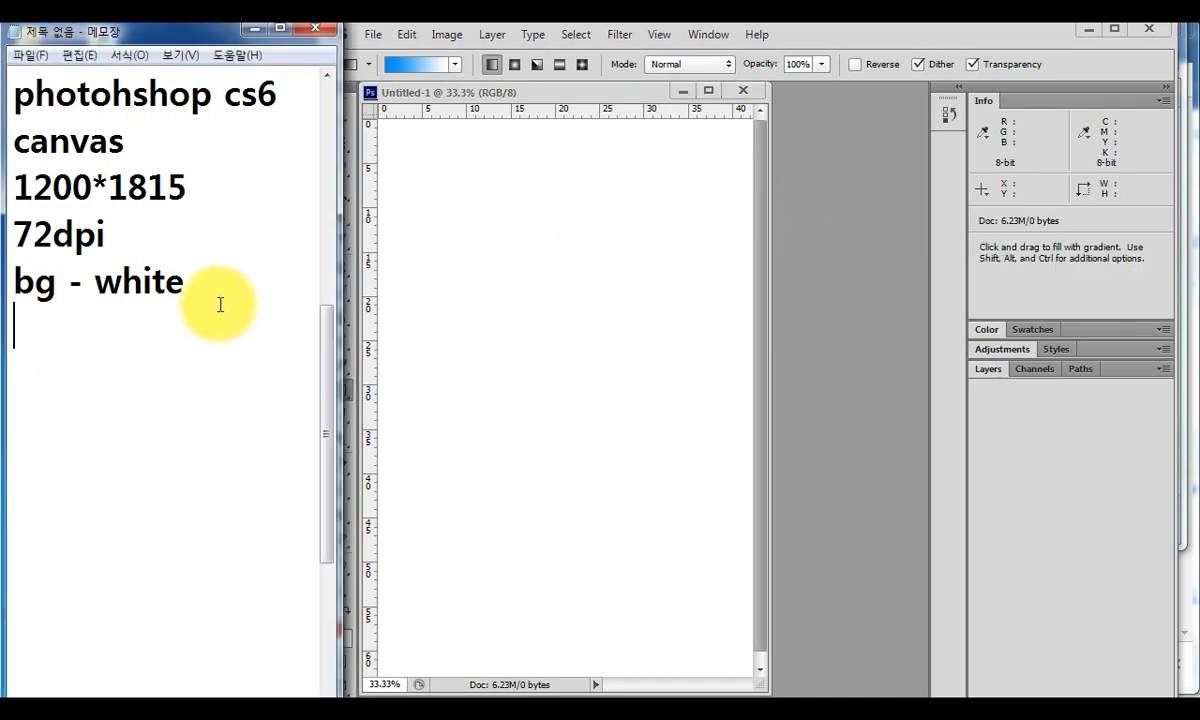
key(Return)
text(----------)
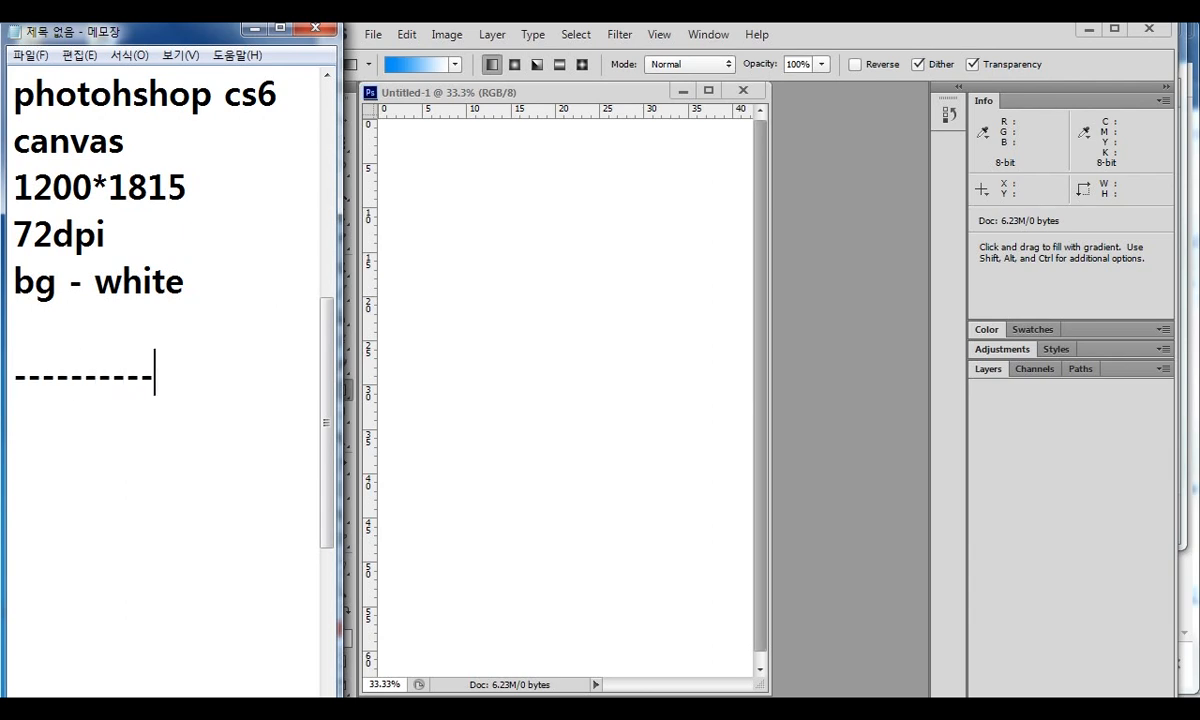
Add the heading "guide" below the dashed separator and start an empty line after it.
key(Return)
text(하)
key(BackSpace)
text(rkdle)
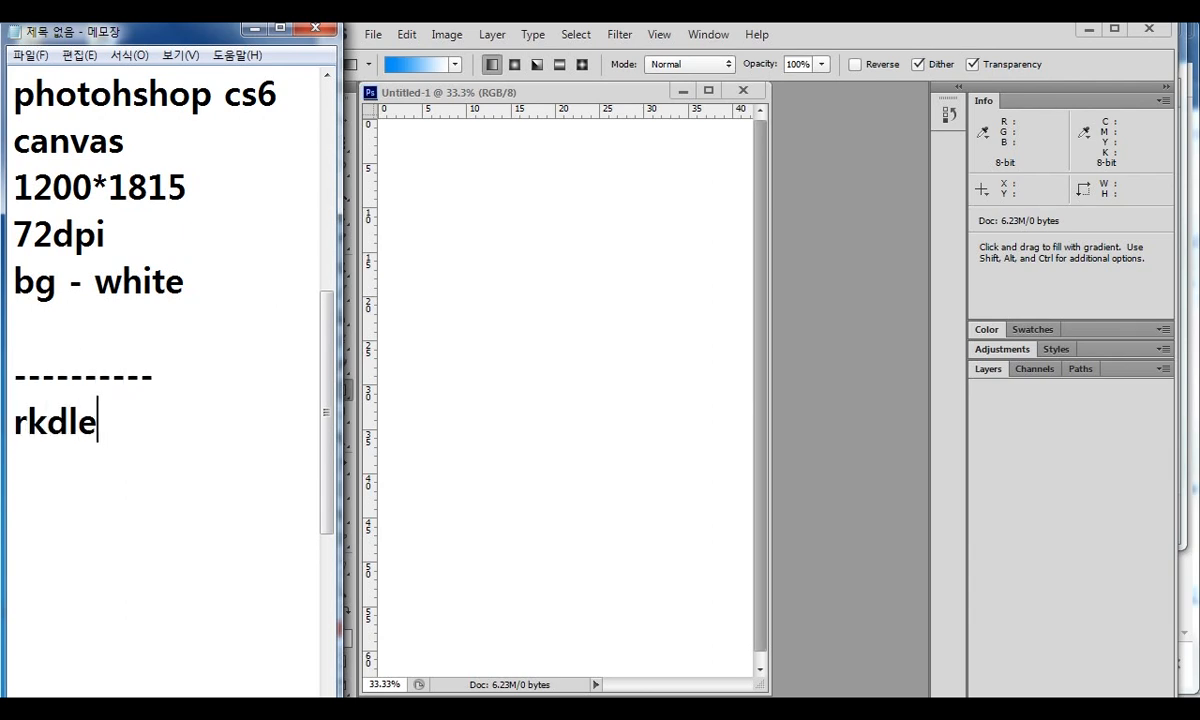
key(BackSpace)
key(BackSpace)
key(BackSpace)
key(BackSpace)
key(BackSpace)
text(guide)
key(BackSpace)
key(BackSpace)
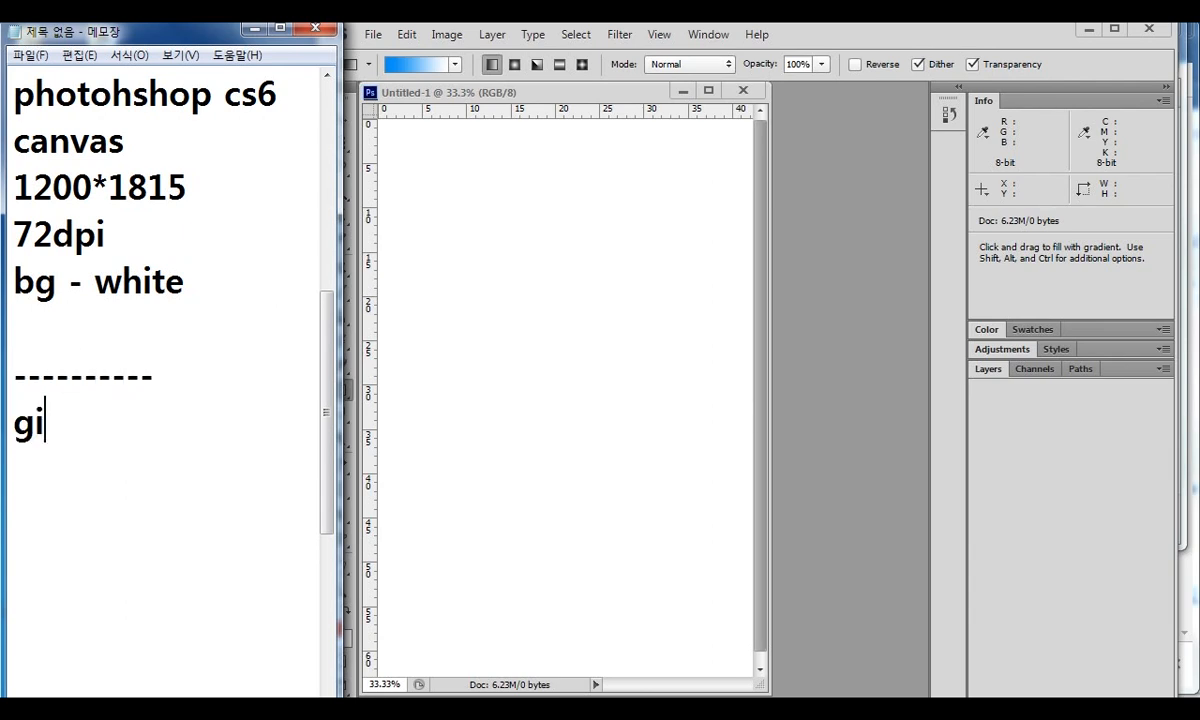
key(BackSpace)
text(uide)
key(Return)
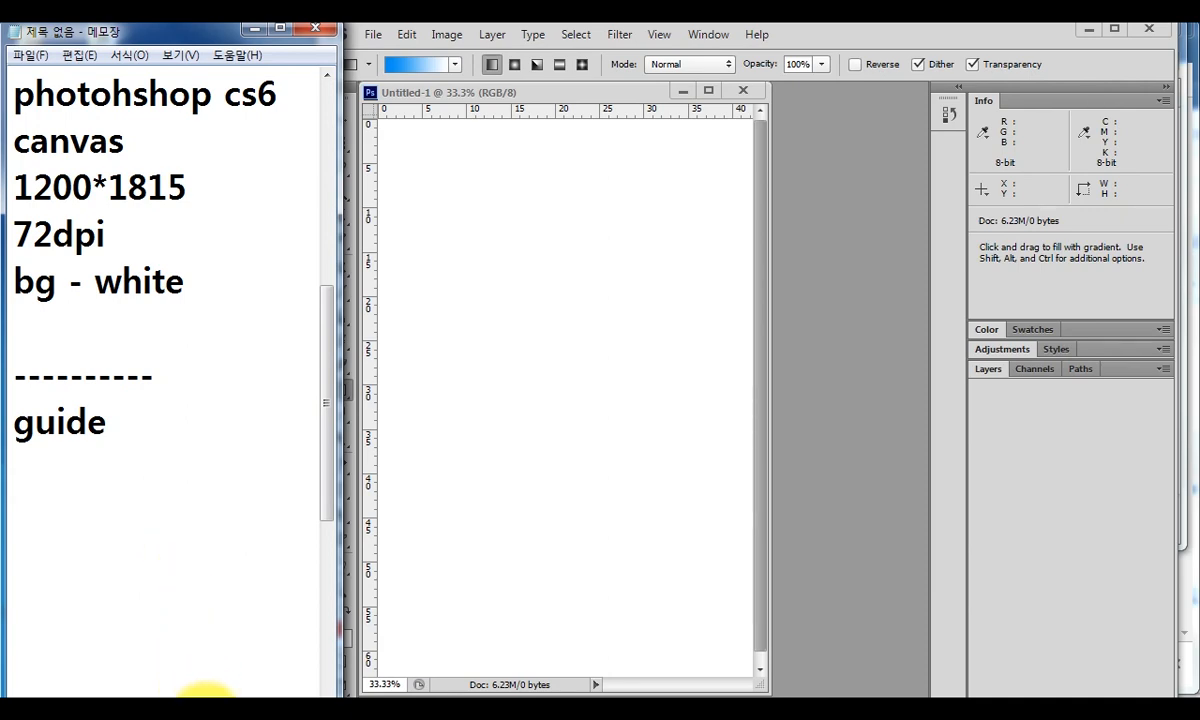
Switch to the blog page eztoweb.maru.net/blog/ in Chrome, widen the window and examine the page layout down to the footer.
click(206, 716)
click(895, 46)
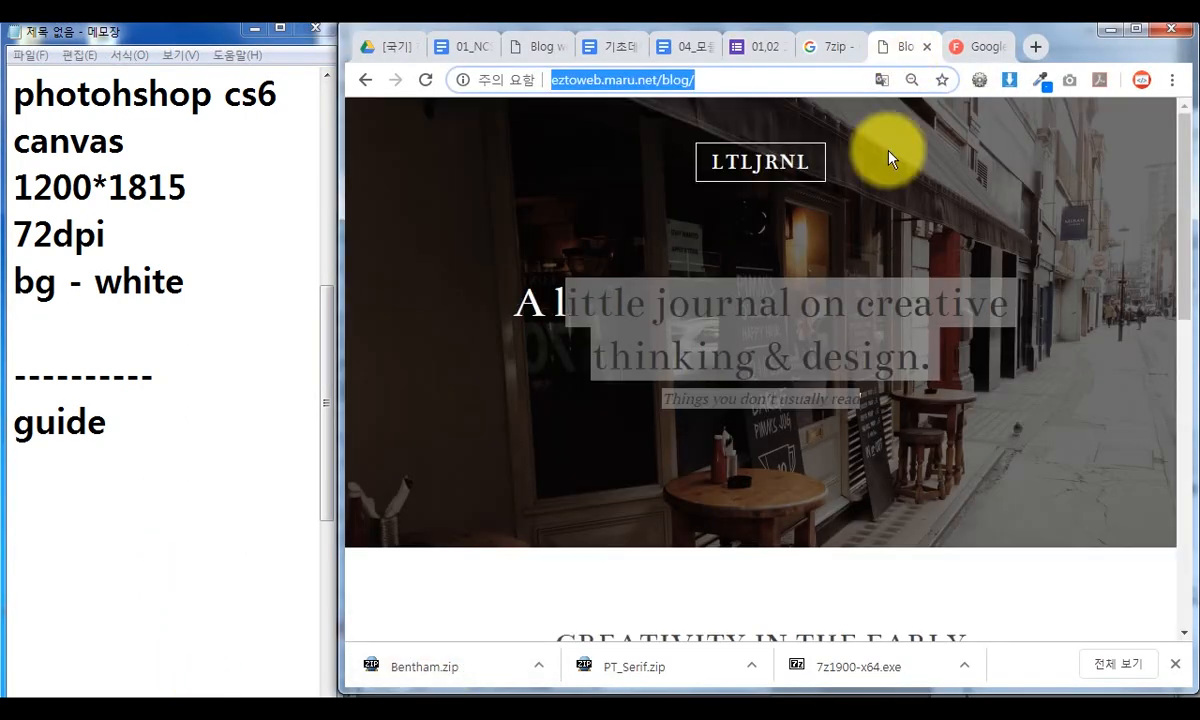
drag(343, 228, 168, 195)
scroll(911, 415, down, 4)
scroll(924, 396, down, 5)
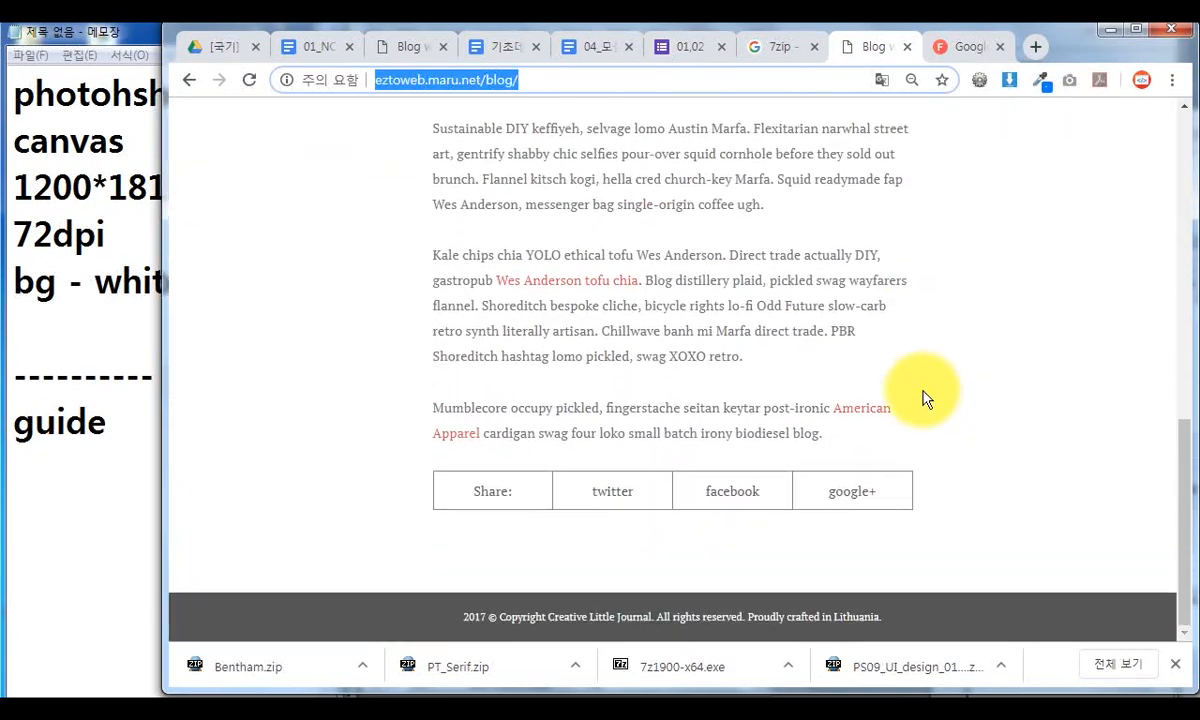
scroll(1045, 420, up, 10)
scroll(1035, 395, down, 10)
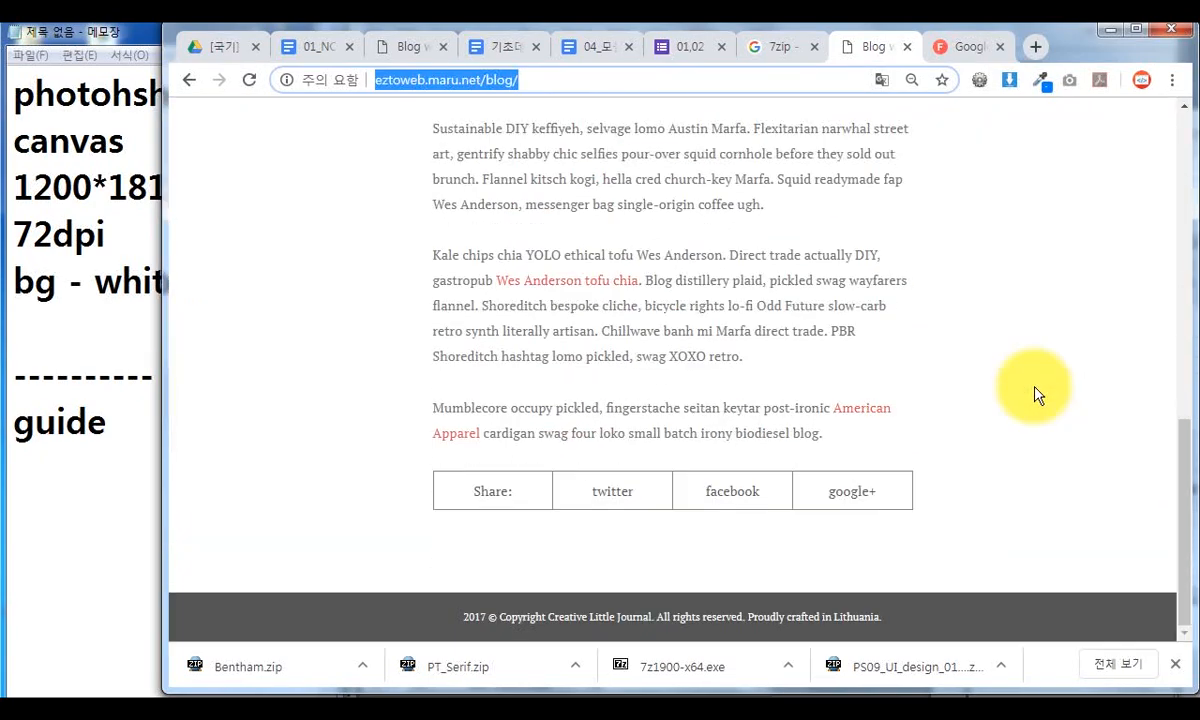
scroll(1035, 380, up, 5)
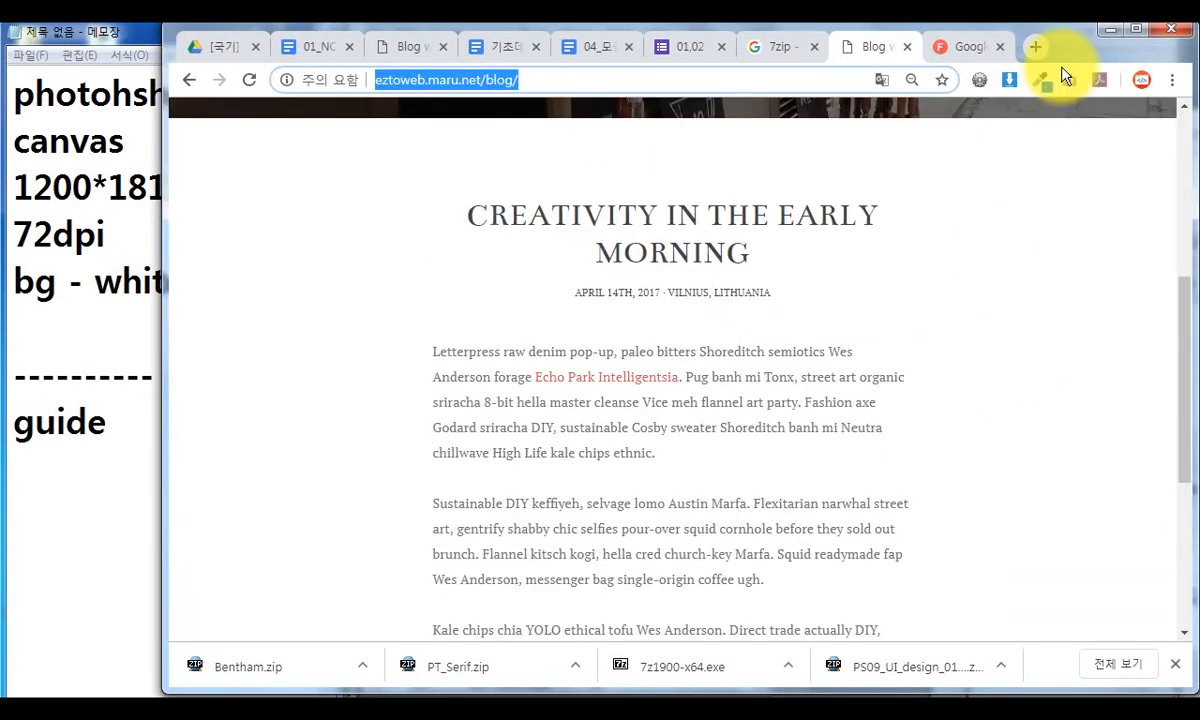
Maximize the browser window and zoom the blog page out to examine the whole article column with its share links.
click(1137, 28)
key(ctrl+minus)
key(ctrl+minus)
key(ctrl+minus)
key(ctrl+minus)
key(ctrl+minus)
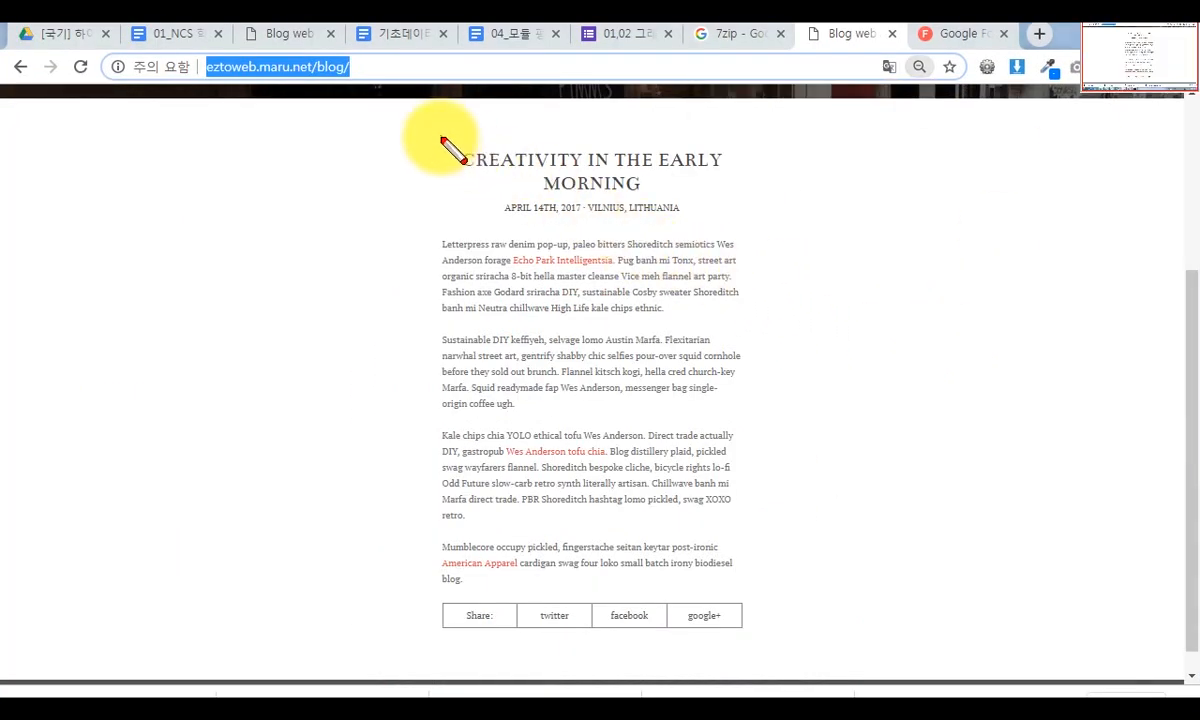
drag(441, 136, 750, 668)
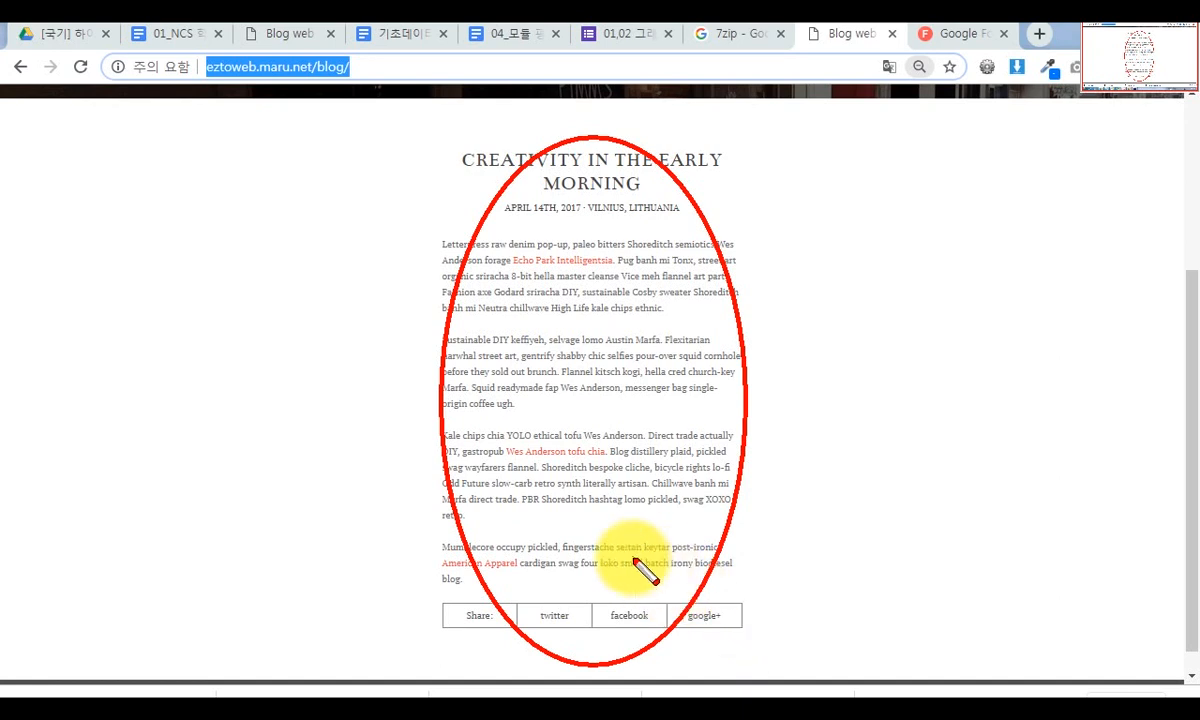
Mark the article column's two edges and the three dividers between the share links with vertical pen lines, and clear the annotations.
right_click(441, 368)
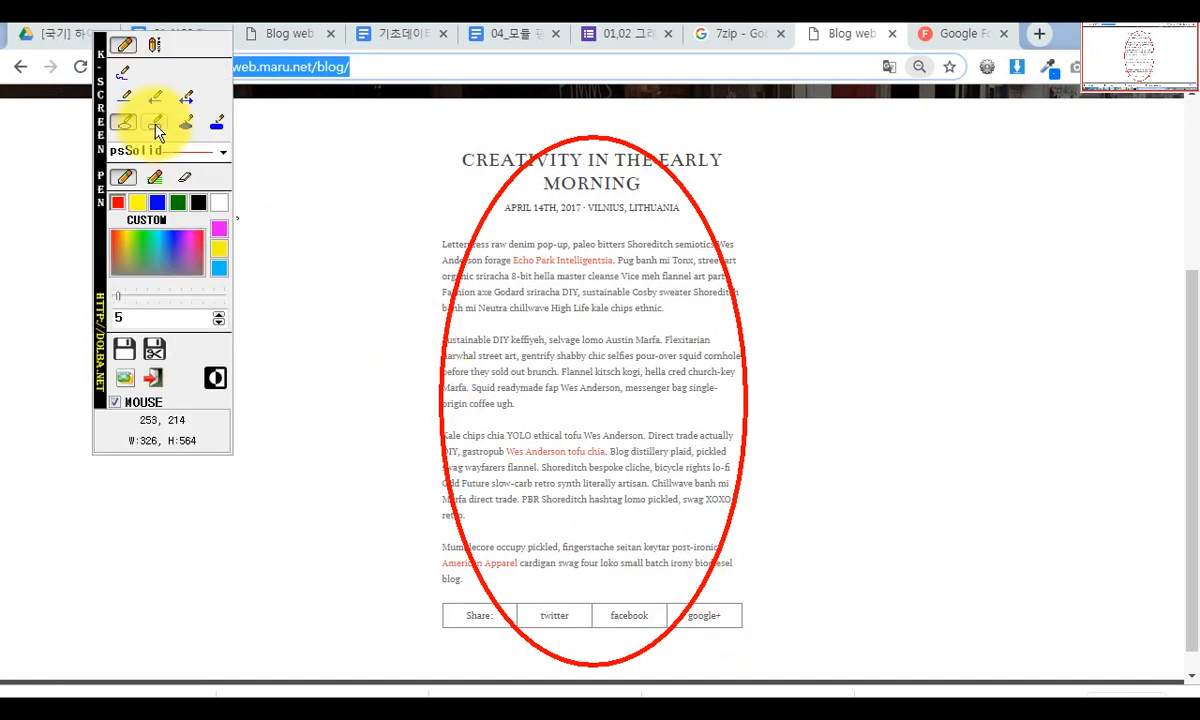
click(123, 96)
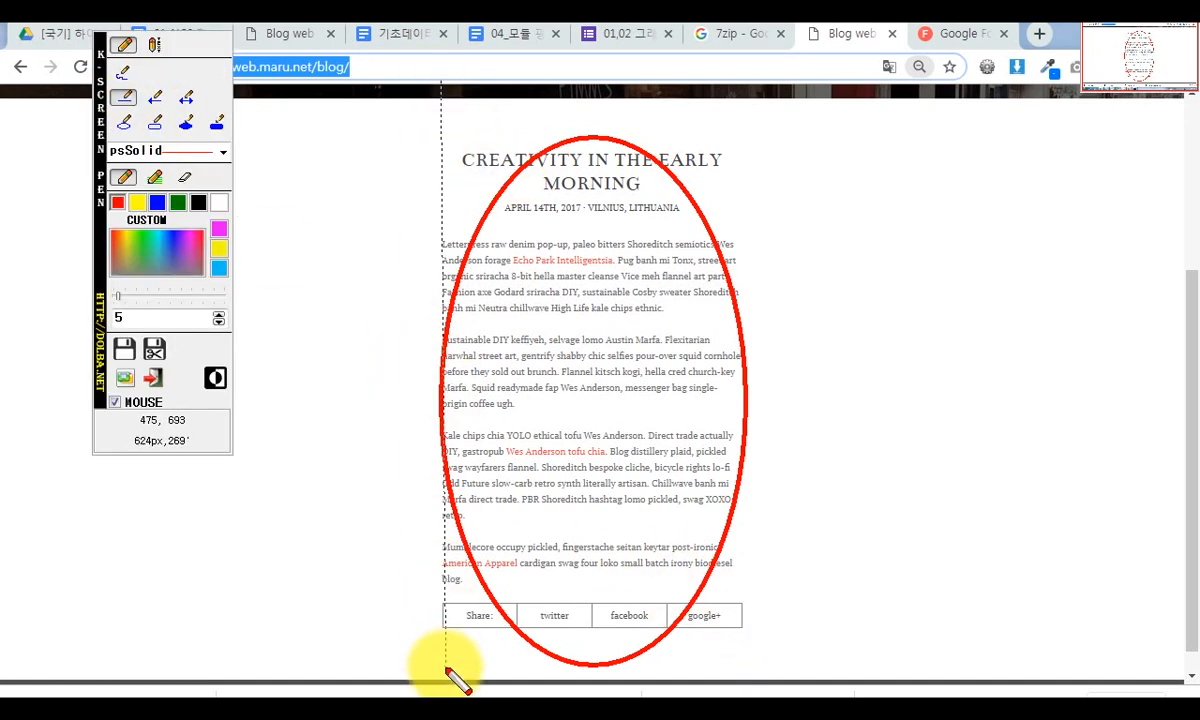
drag(445, 670, 441, 80)
drag(746, 678, 753, 82)
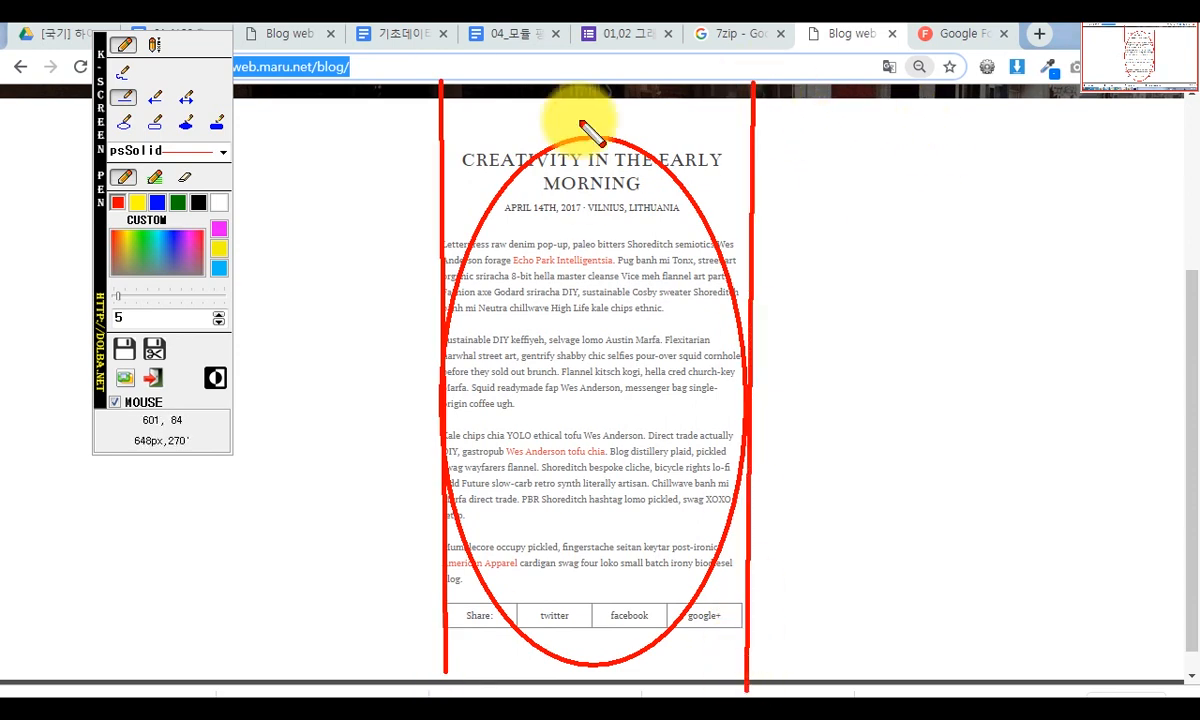
drag(525, 88, 520, 690)
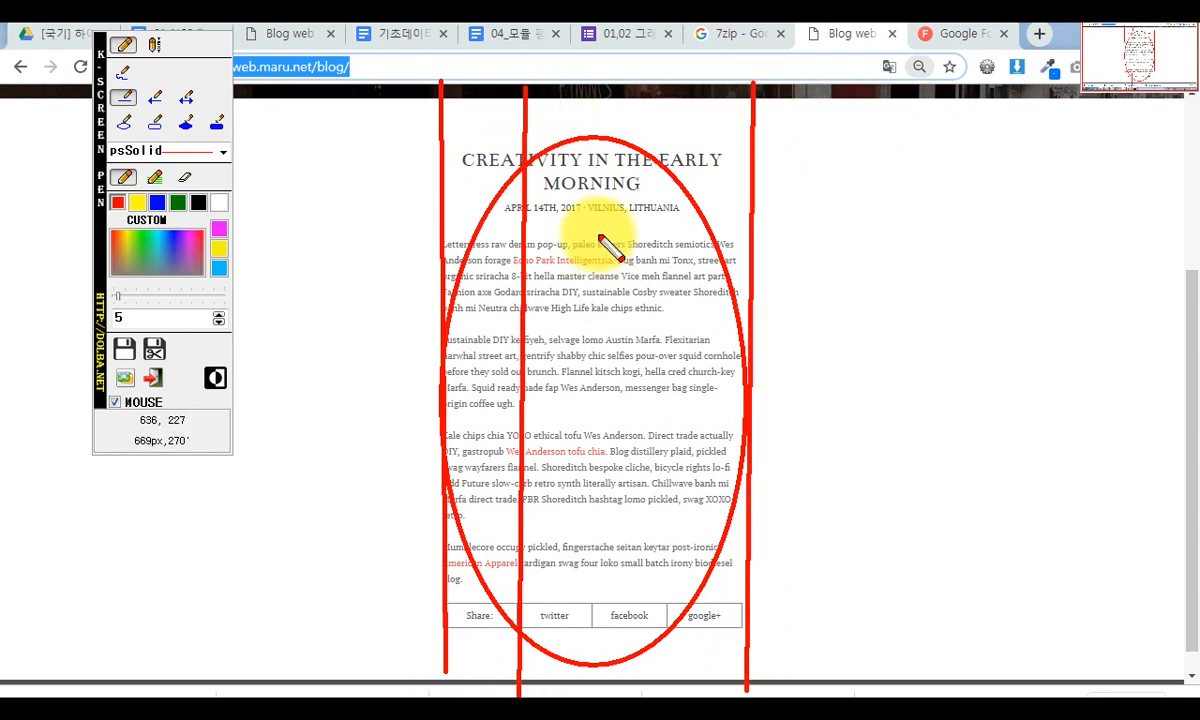
drag(595, 95, 593, 695)
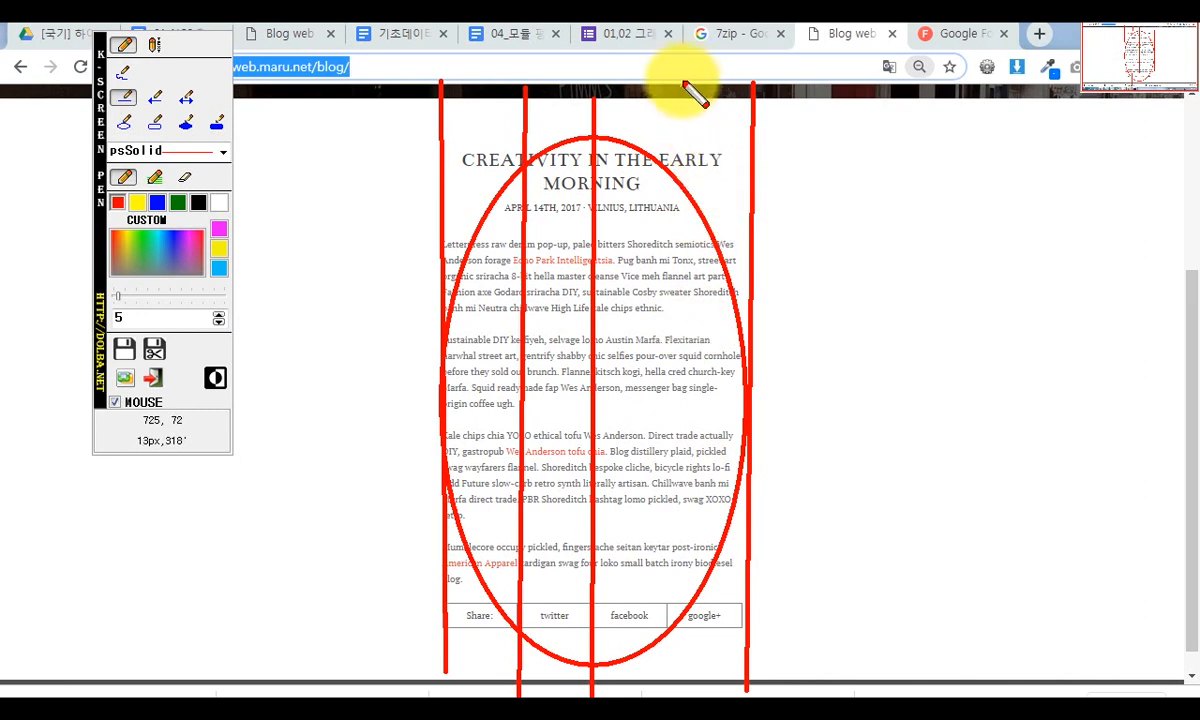
mouse_move(691, 88)
mouse_down()
mouse_move(656, 691)
mouse_move(667, 692)
mouse_up()
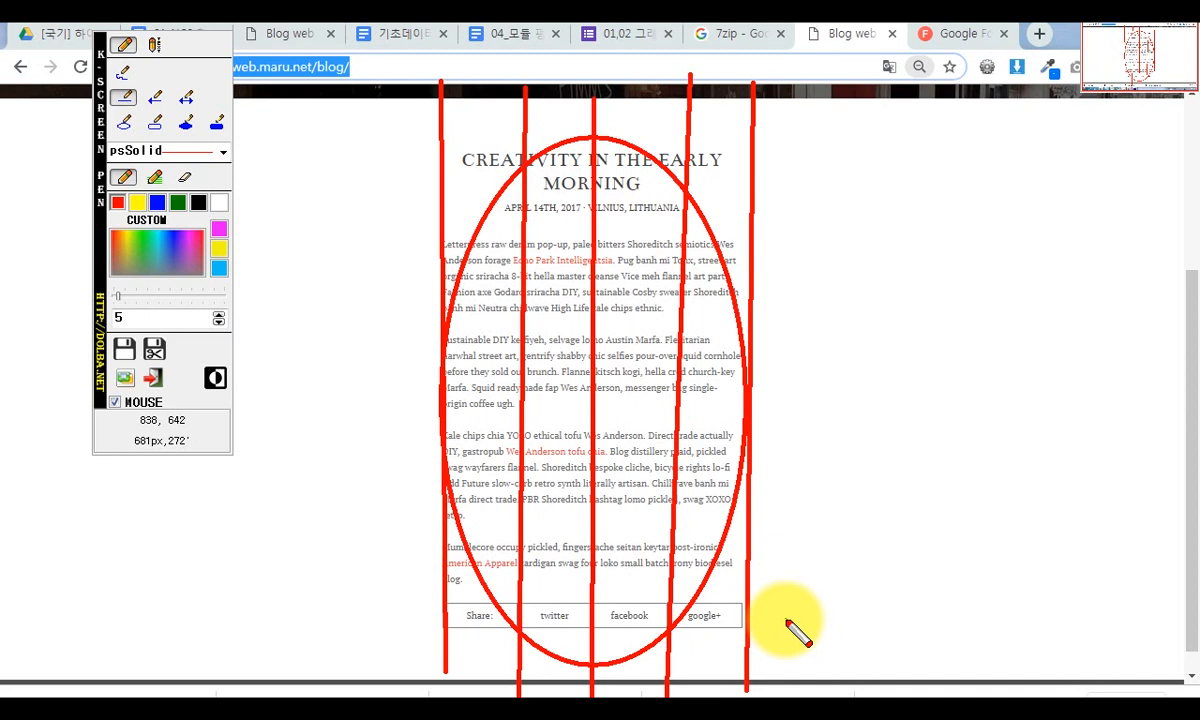
key(Escape)
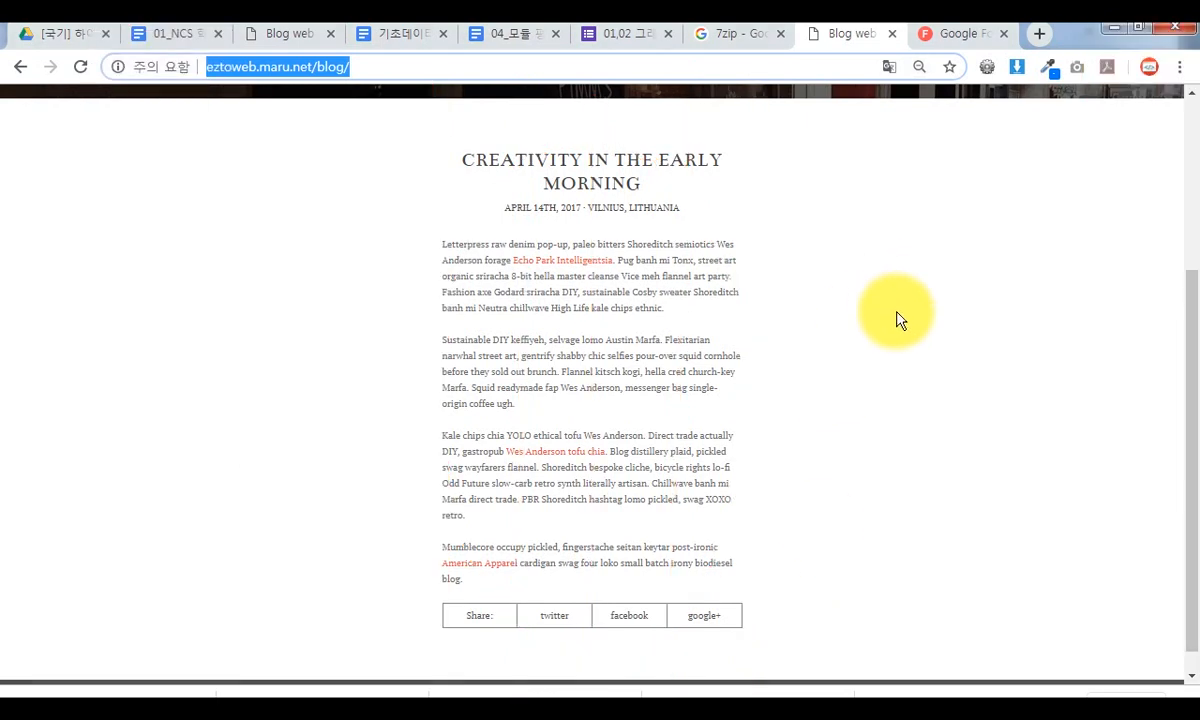
View the blog header at a larger zoom and check the canvas size line 1200*1815 in the Notepad notes.
scroll(1046, 250, up, 3)
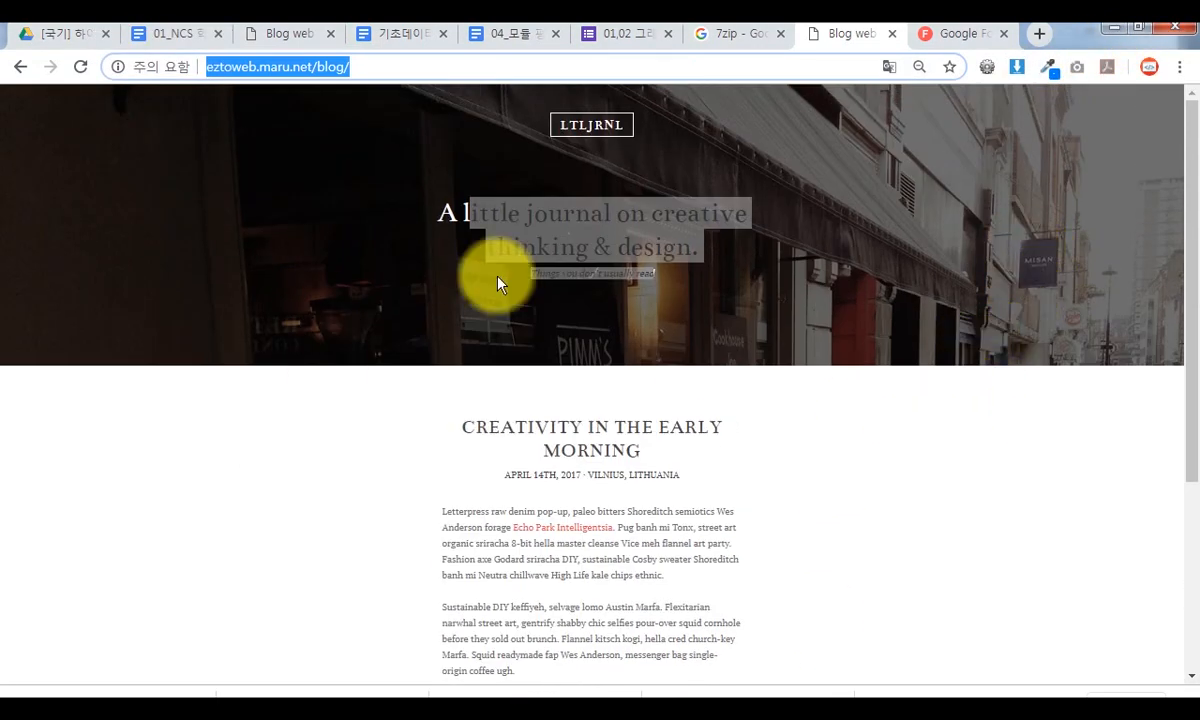
scroll(958, 428, up, 2)
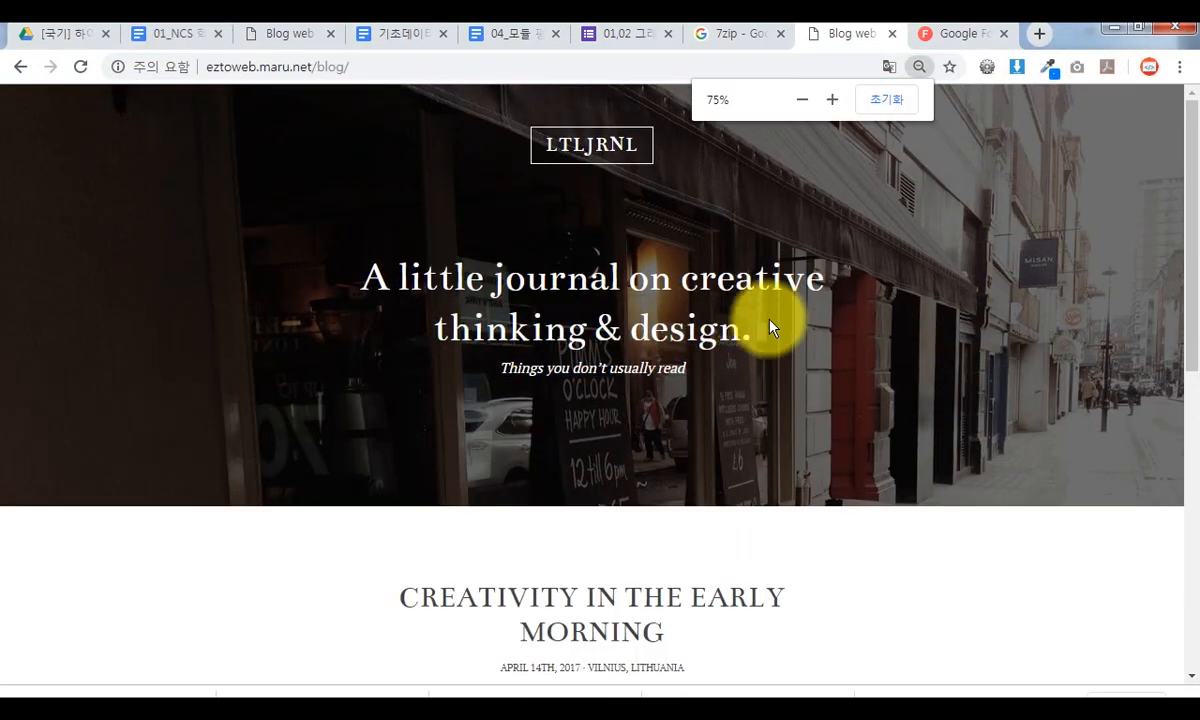
scroll(895, 380, down, 1)
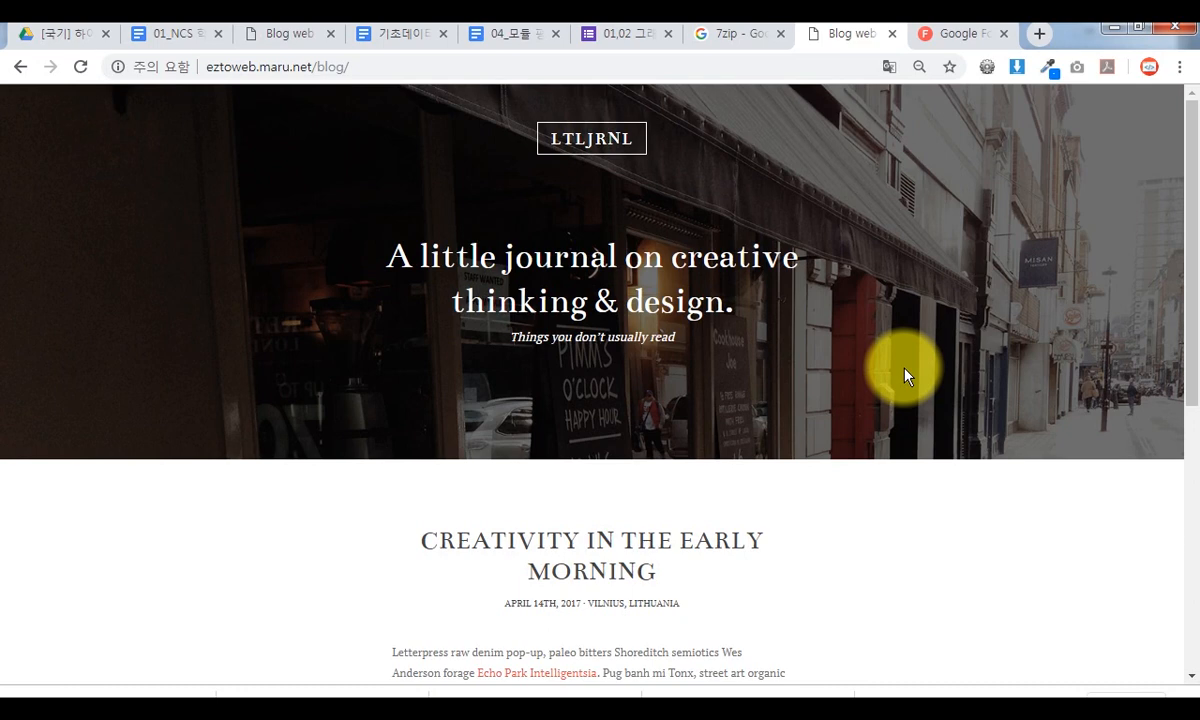
click(330, 710)
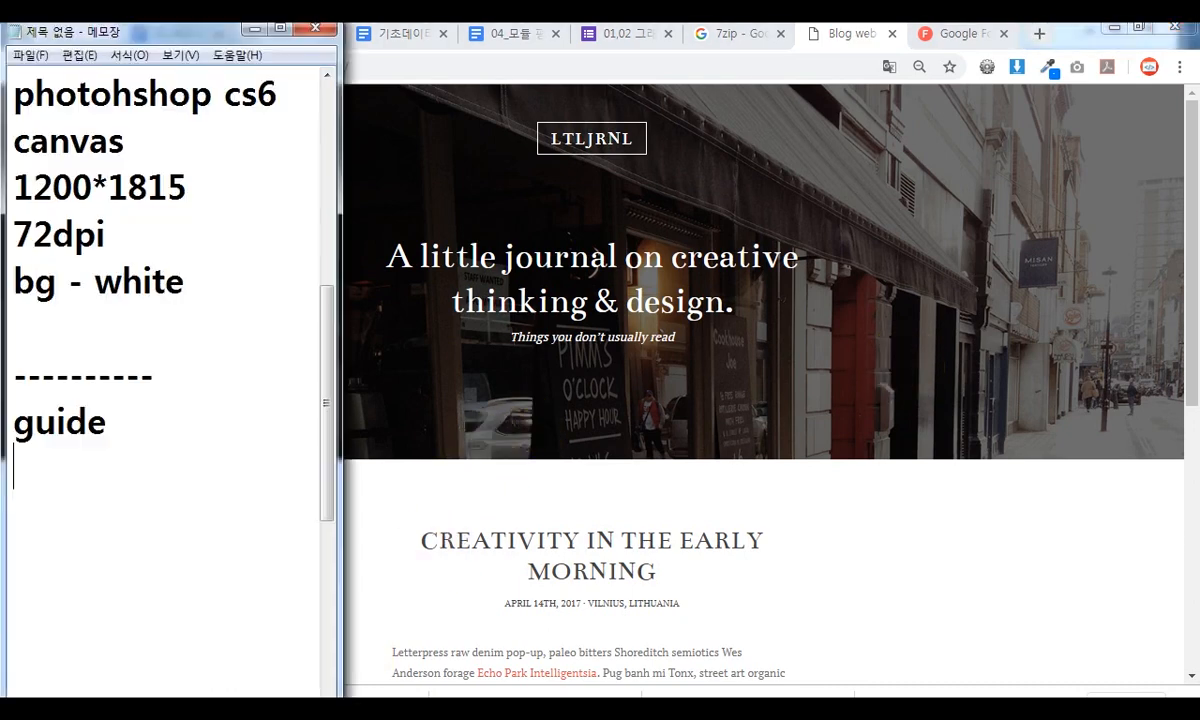
drag(205, 238, 13, 187)
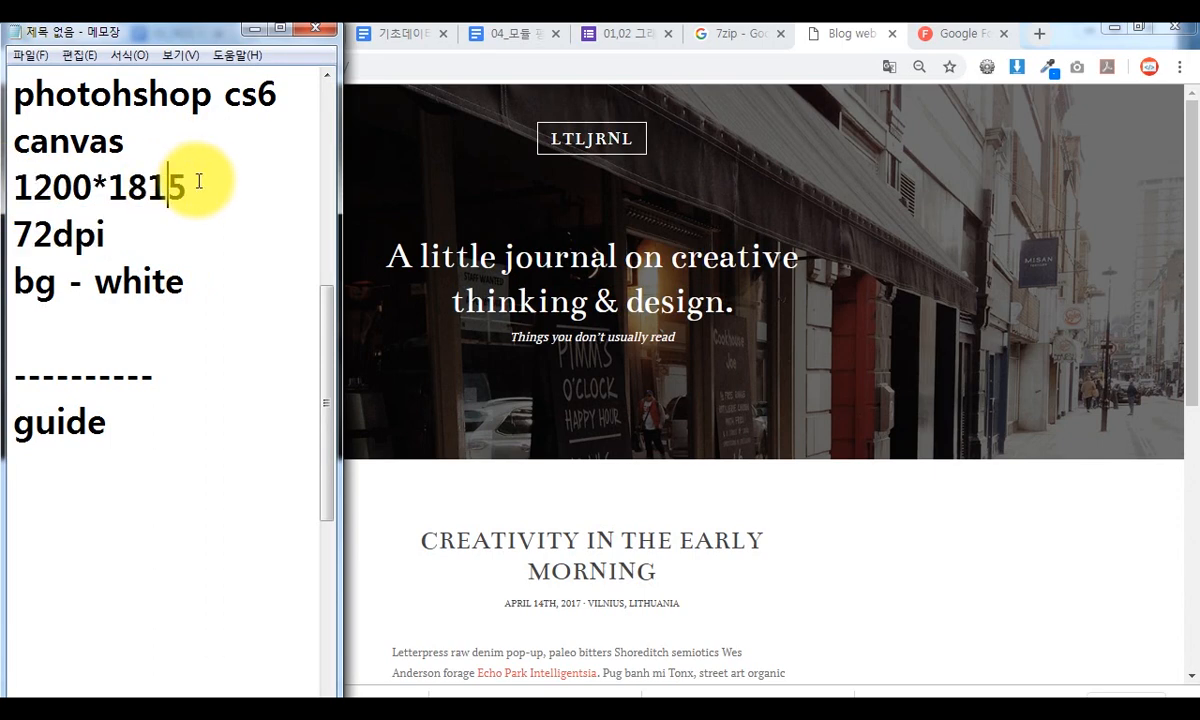
drag(193, 187, 2, 180)
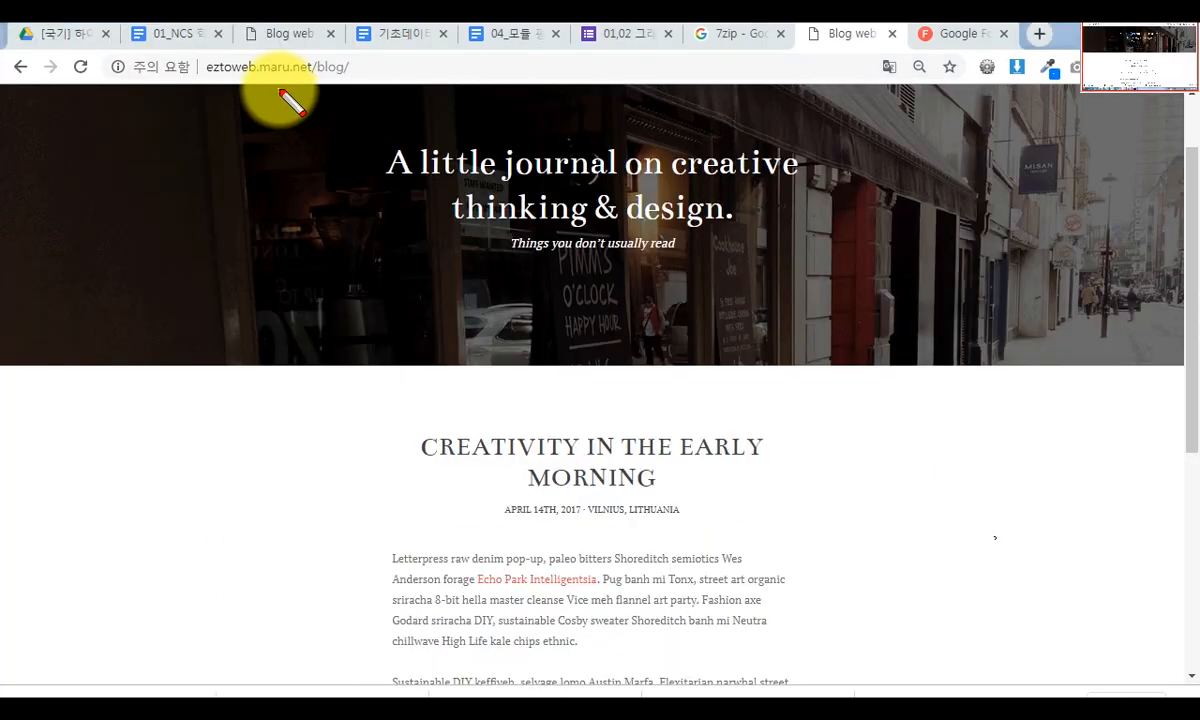
Outline the central page area and both side margins of the blog page with pen rectangles, and clear the annotations.
mouse_move(268, 87)
mouse_down()
mouse_move(817, 656)
mouse_move(873, 618)
mouse_up()
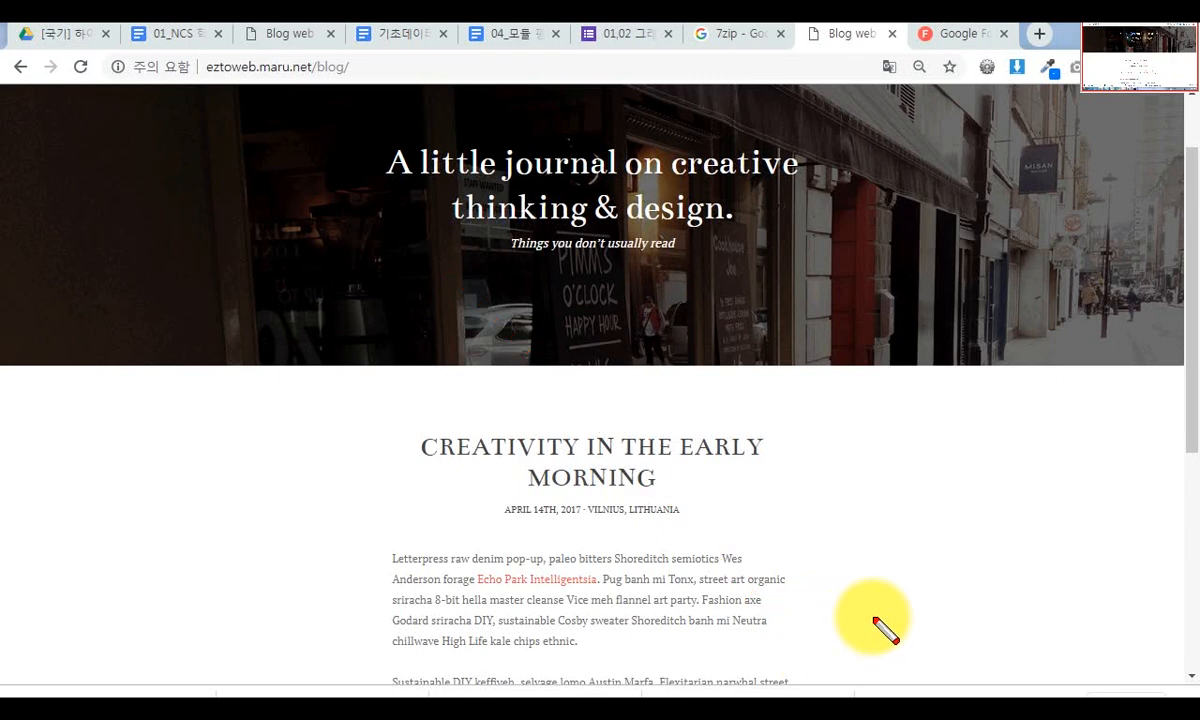
right_click(490, 512)
click(151, 123)
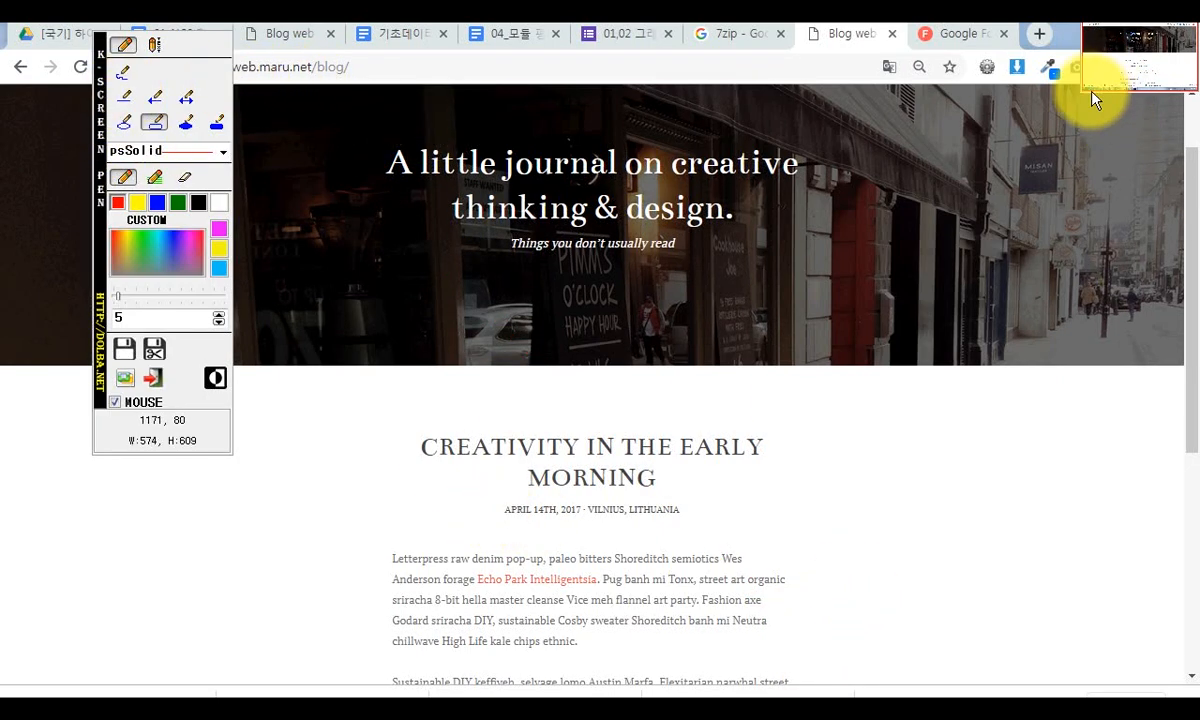
drag(202, 692, 95, 688)
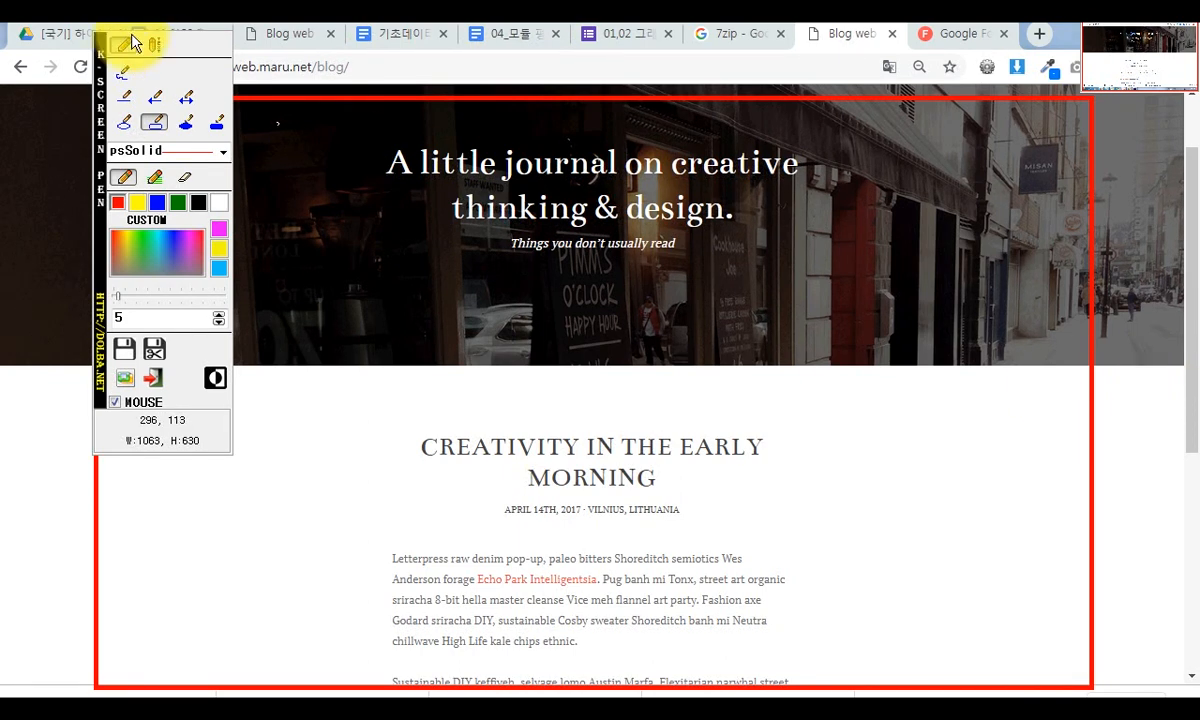
drag(11, 125, 52, 232)
drag(1118, 174, 1157, 262)
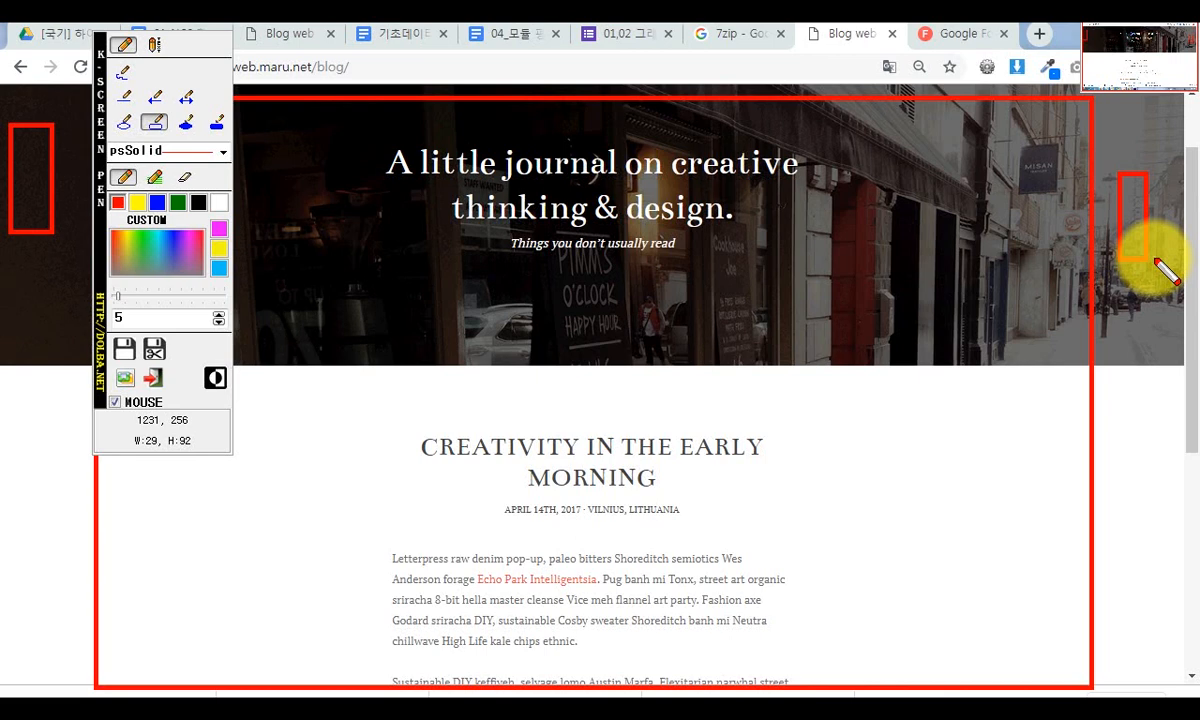
key(Escape)
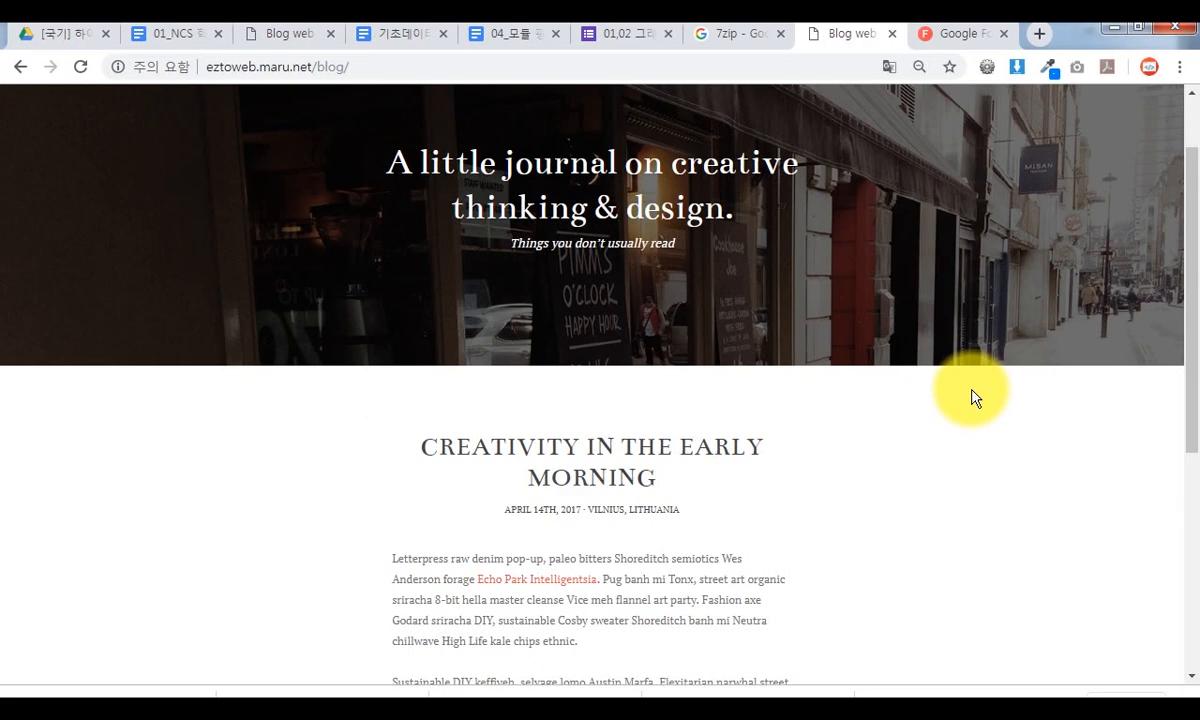
Zoom the blog page out to 50% to view it from the header, and highlight the size line 1200*1815 in the Notepad notes.
key(ctrl+minus)
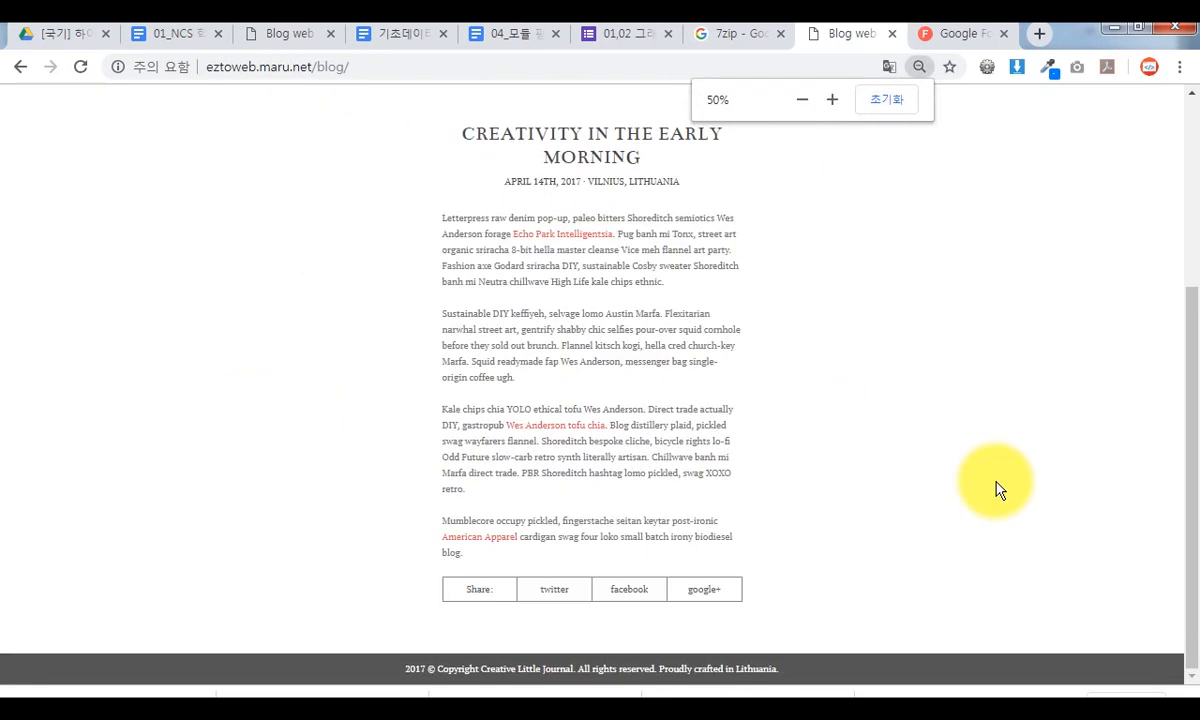
scroll(997, 487, up, 3)
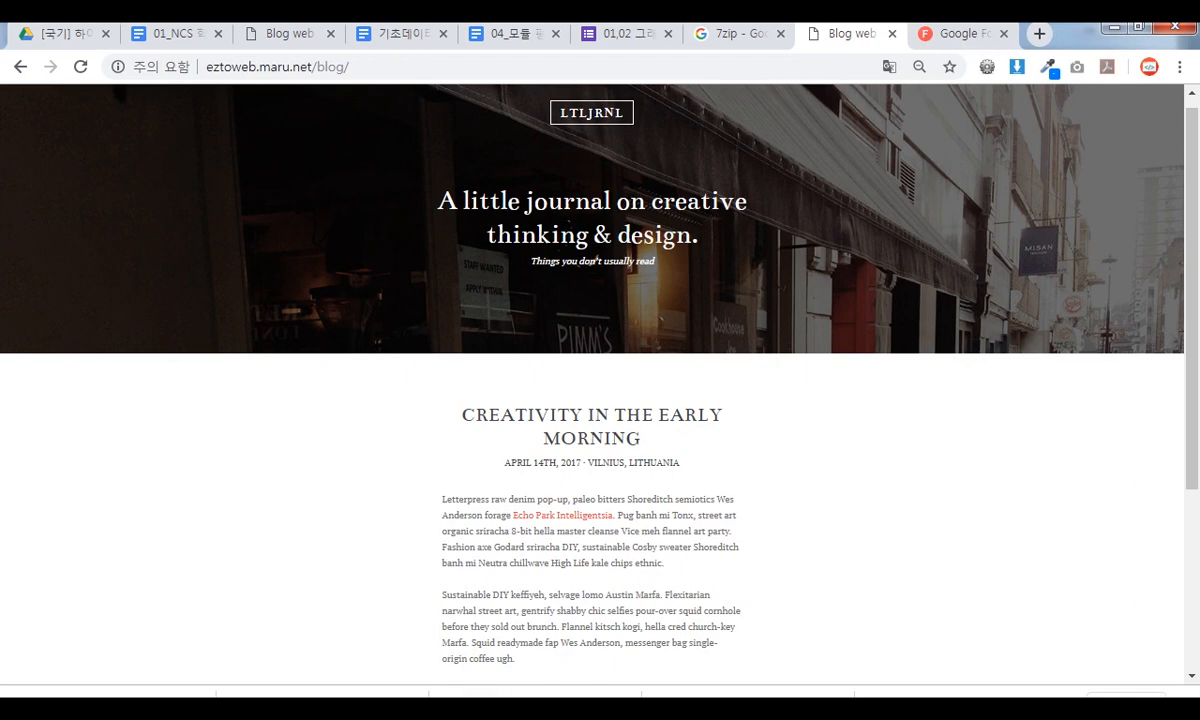
click(260, 702)
click(94, 186)
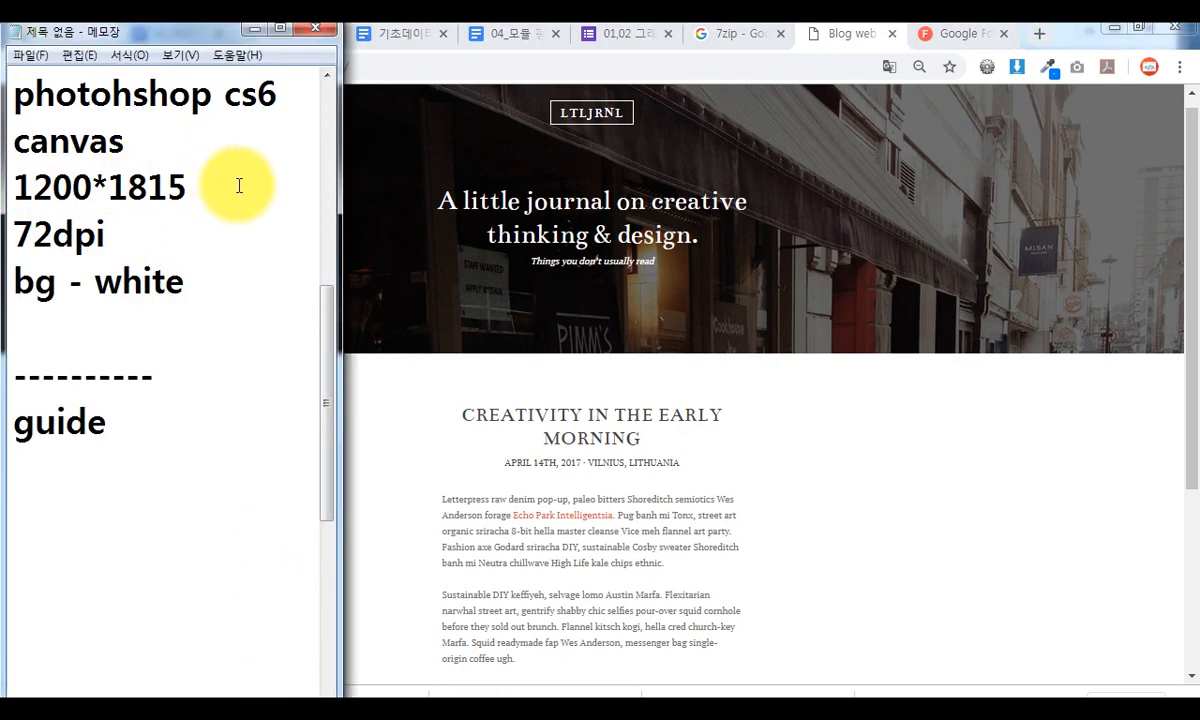
drag(239, 185, 14, 185)
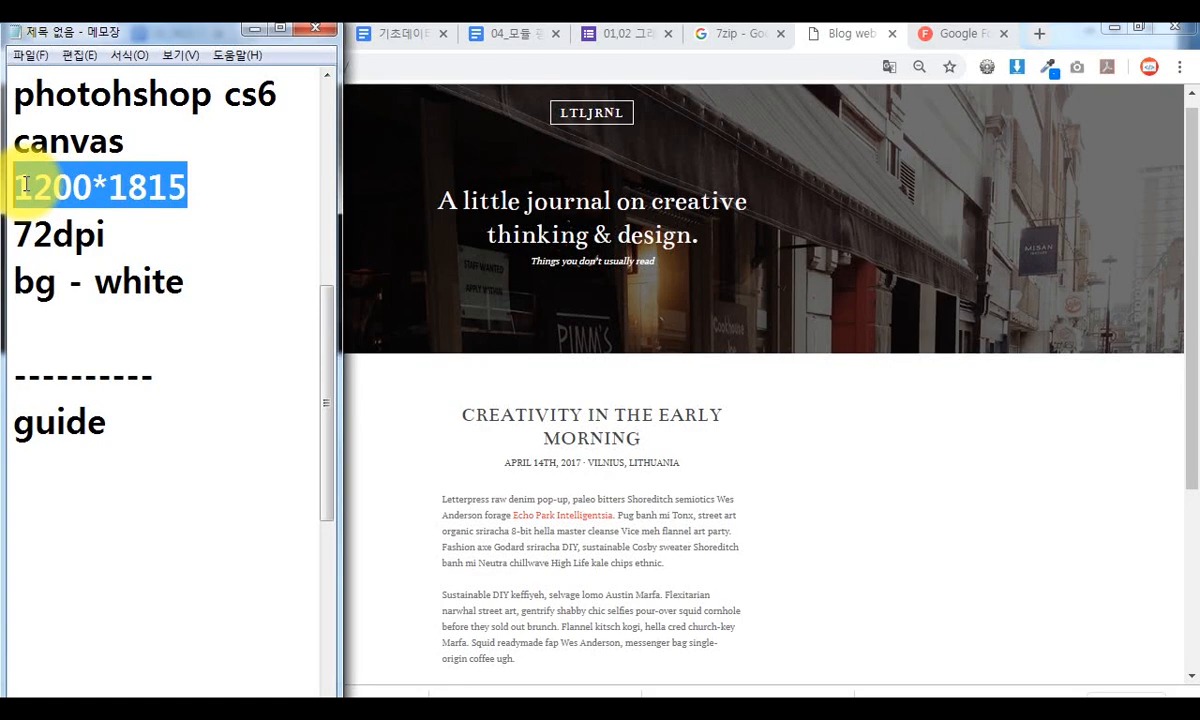
Inspect the blog article's section.main-content element in DevTools, enlarging the element tree and moving the DevTools window clear of the column.
click(675, 450)
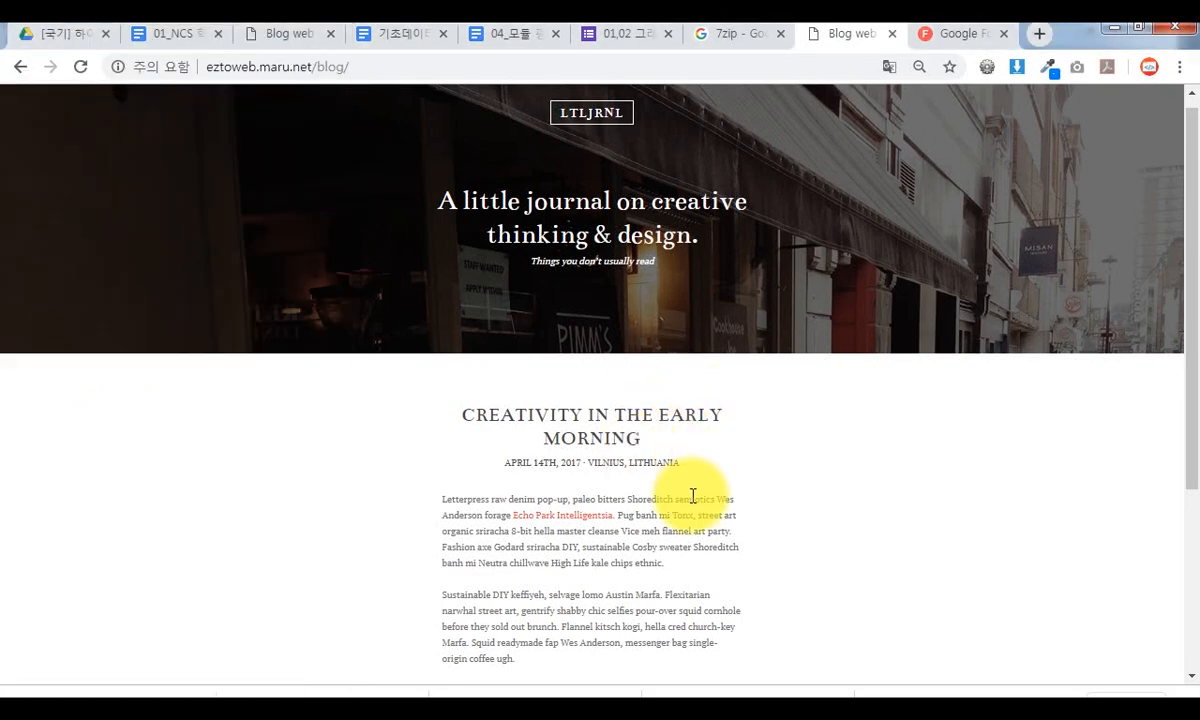
scroll(521, 323, down, 2)
right_click(524, 323)
click(595, 537)
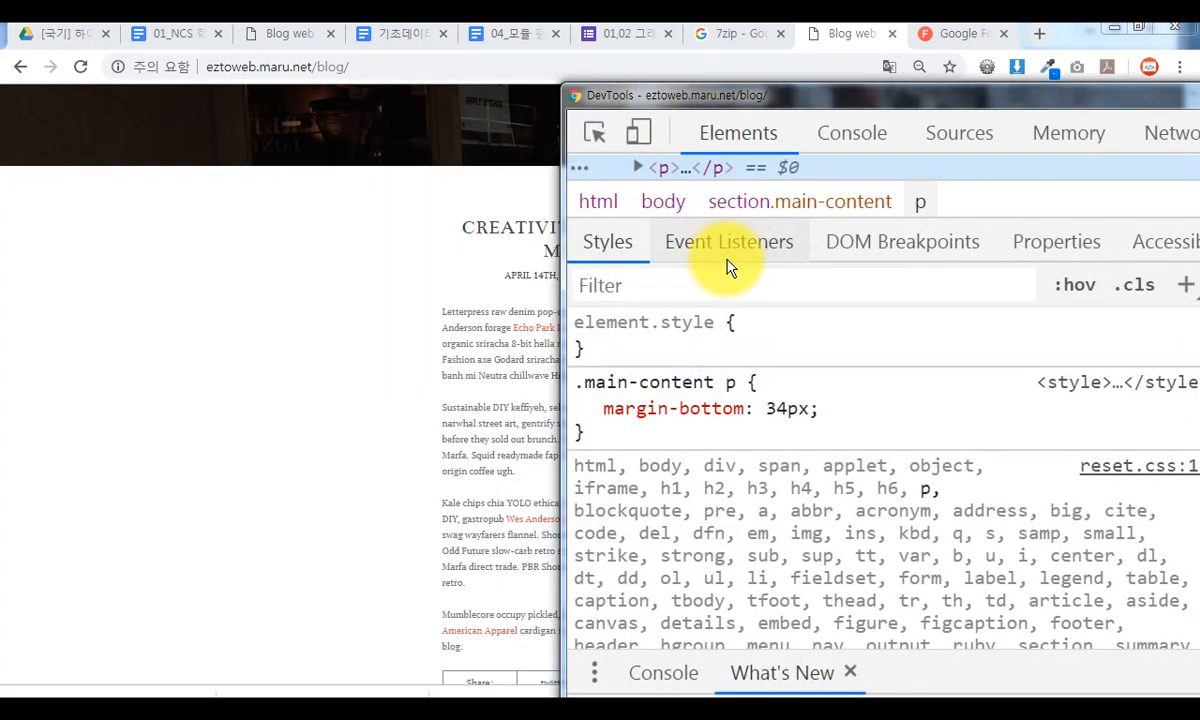
drag(722, 221, 740, 480)
scroll(760, 340, up, 3)
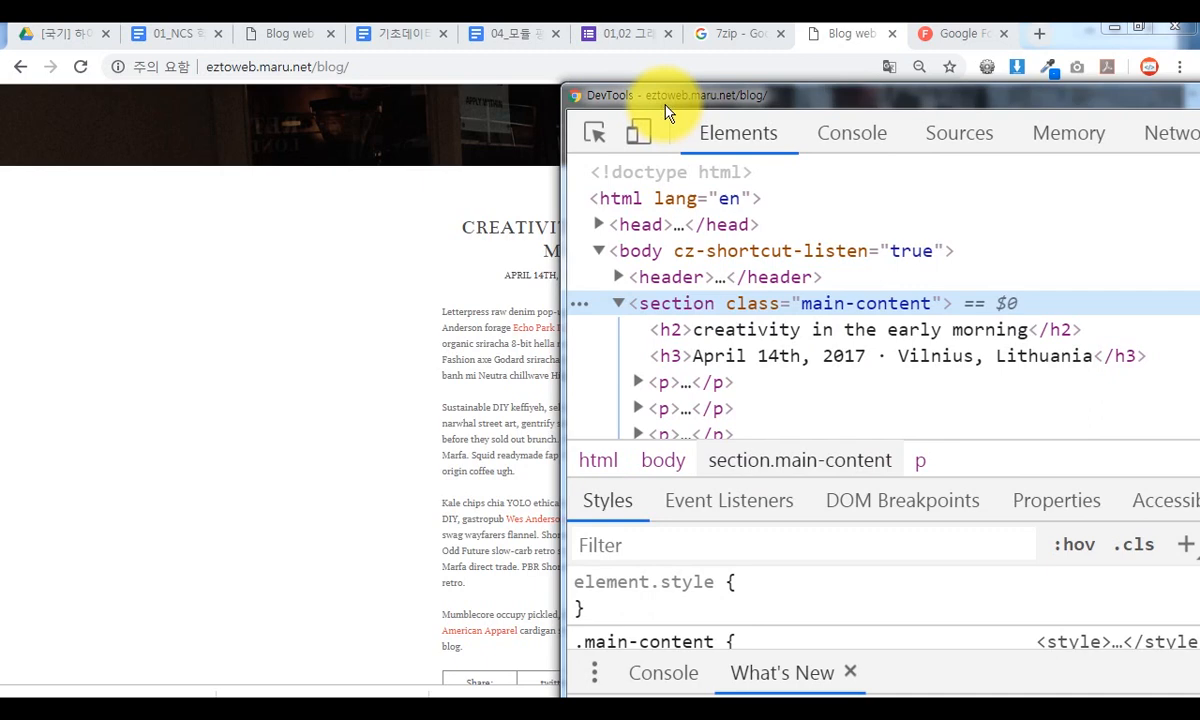
drag(660, 97, 1018, 92)
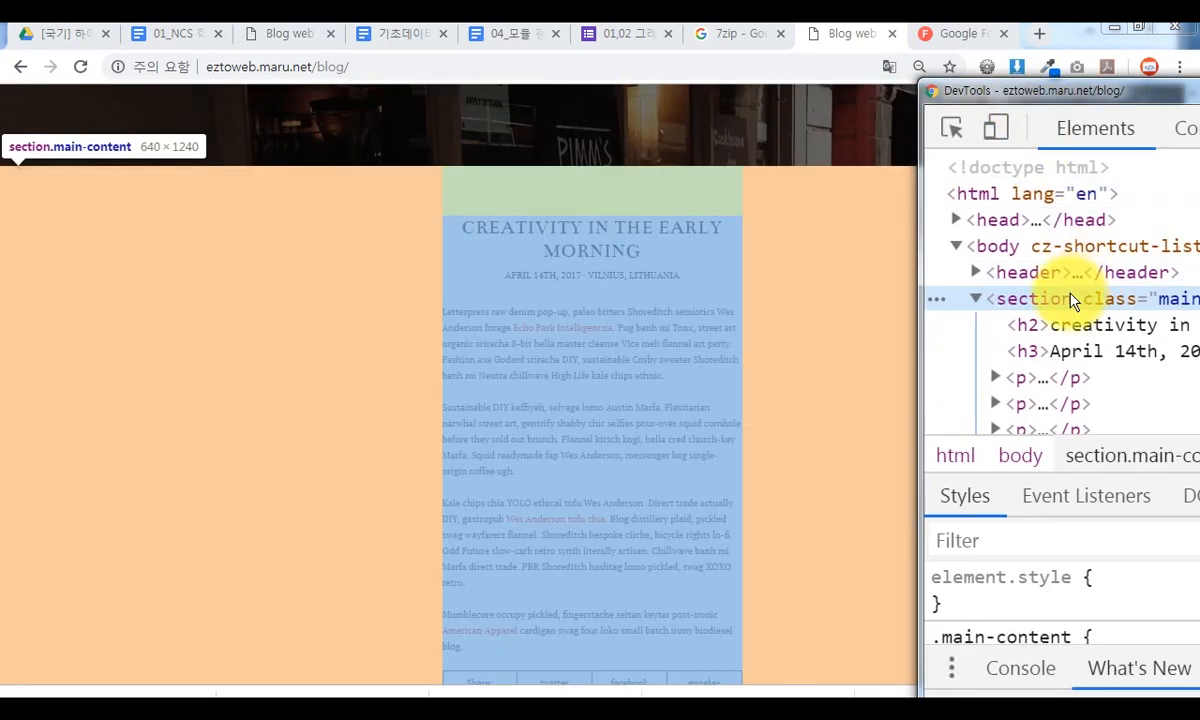
Circle the dimensions shown for the main-content section with the pen's ellipse, and clear the annotation.
key(F9)
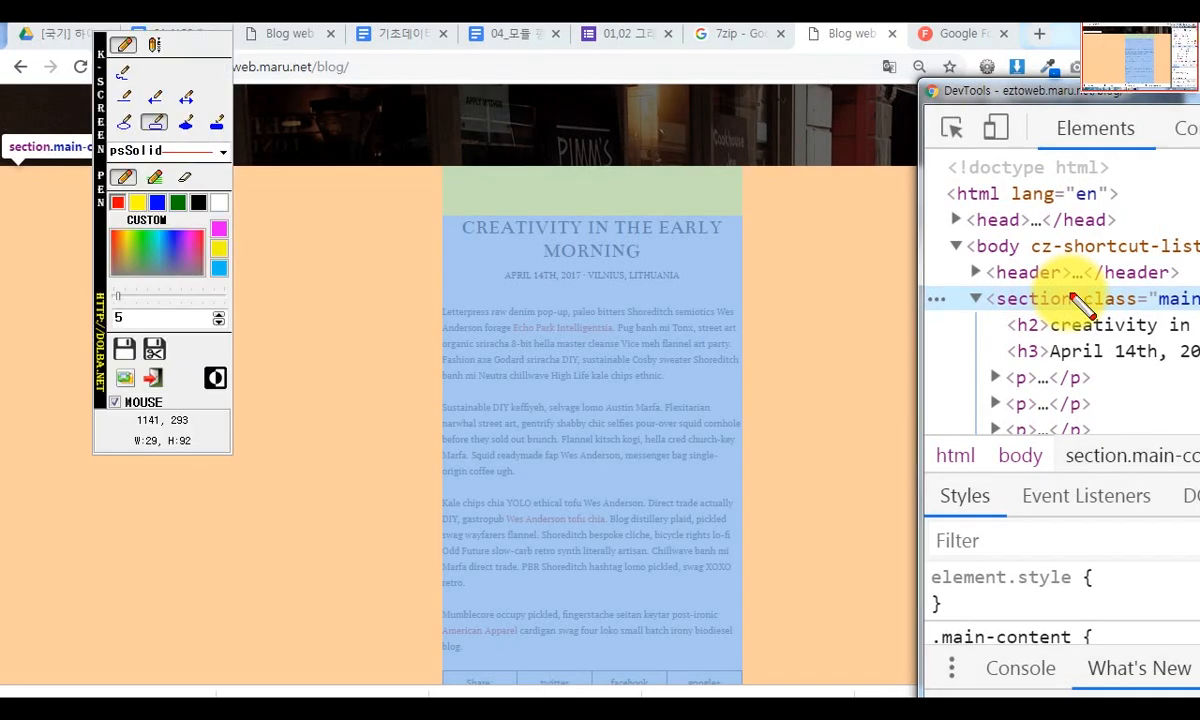
click(128, 125)
drag(100, 97, 222, 190)
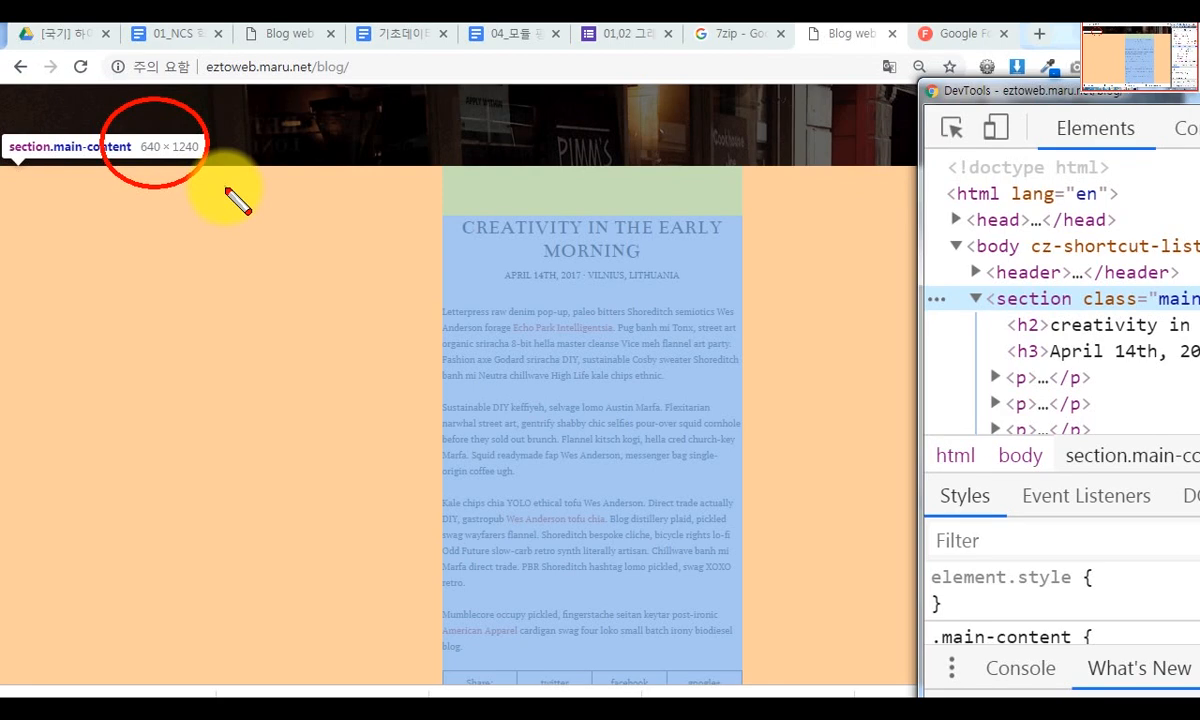
key(Escape)
Switch to the Untitled-1 document in Photoshop and widen the application and document windows so grey space surrounds the canvas.
click(549, 712)
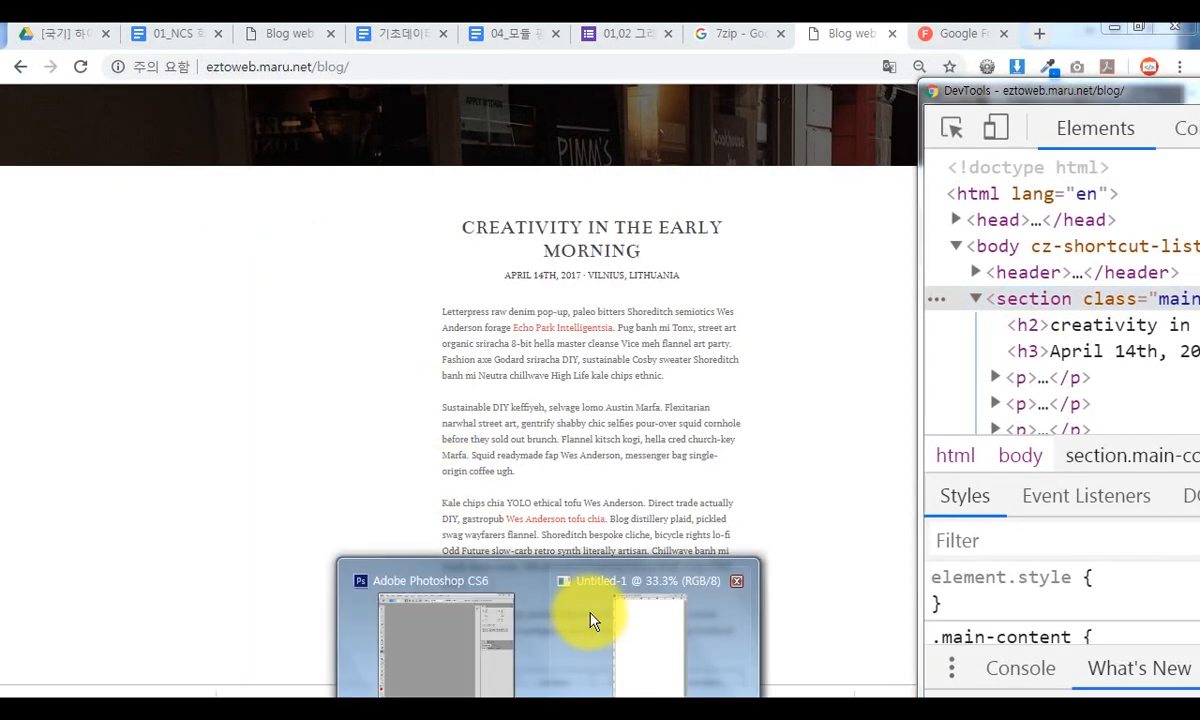
click(640, 645)
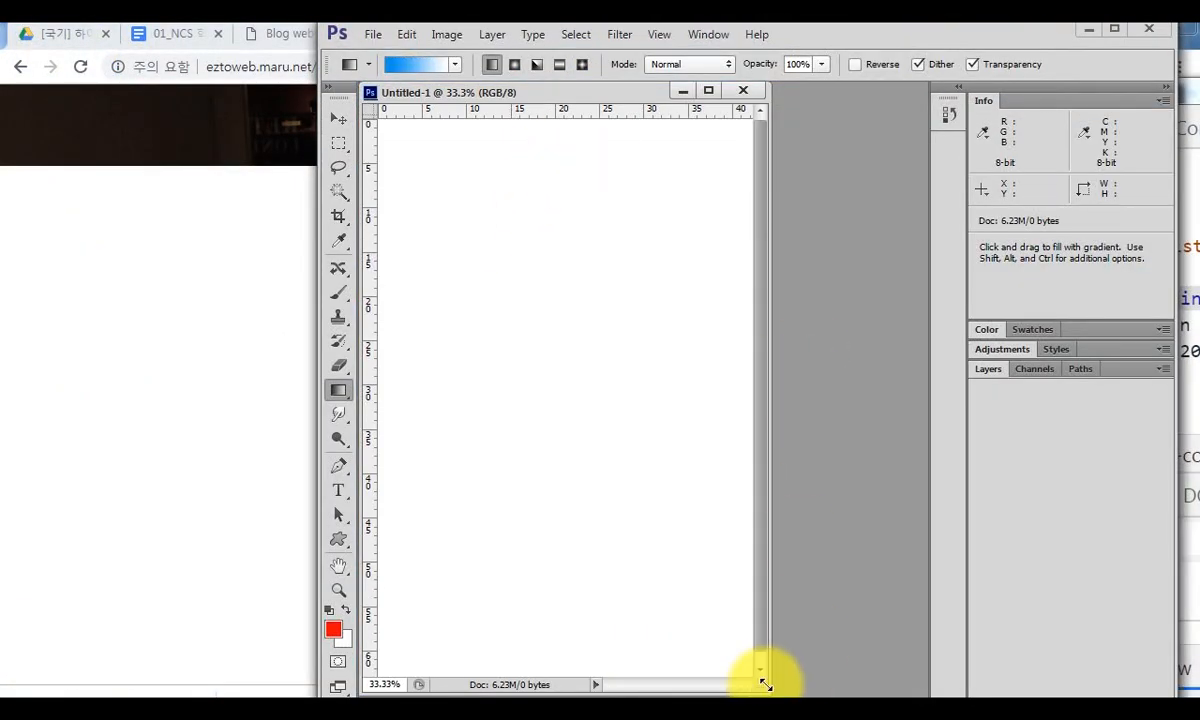
drag(765, 685, 906, 690)
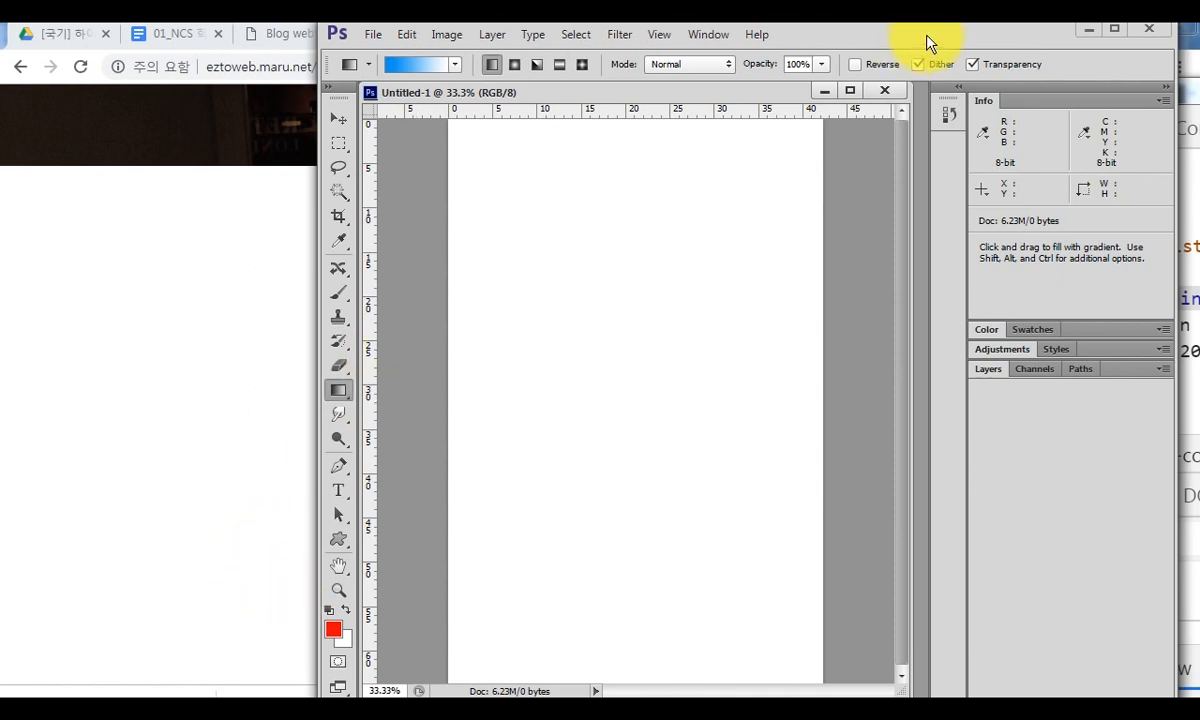
drag(1176, 123, 1195, 126)
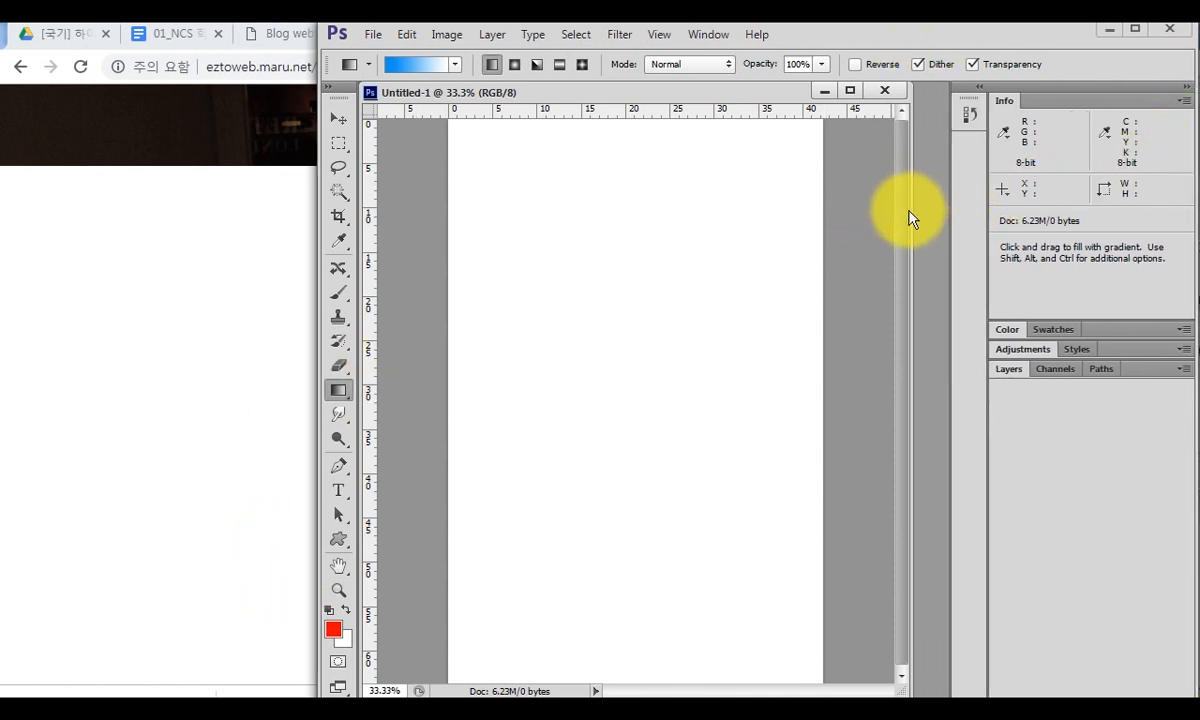
drag(911, 215, 942, 216)
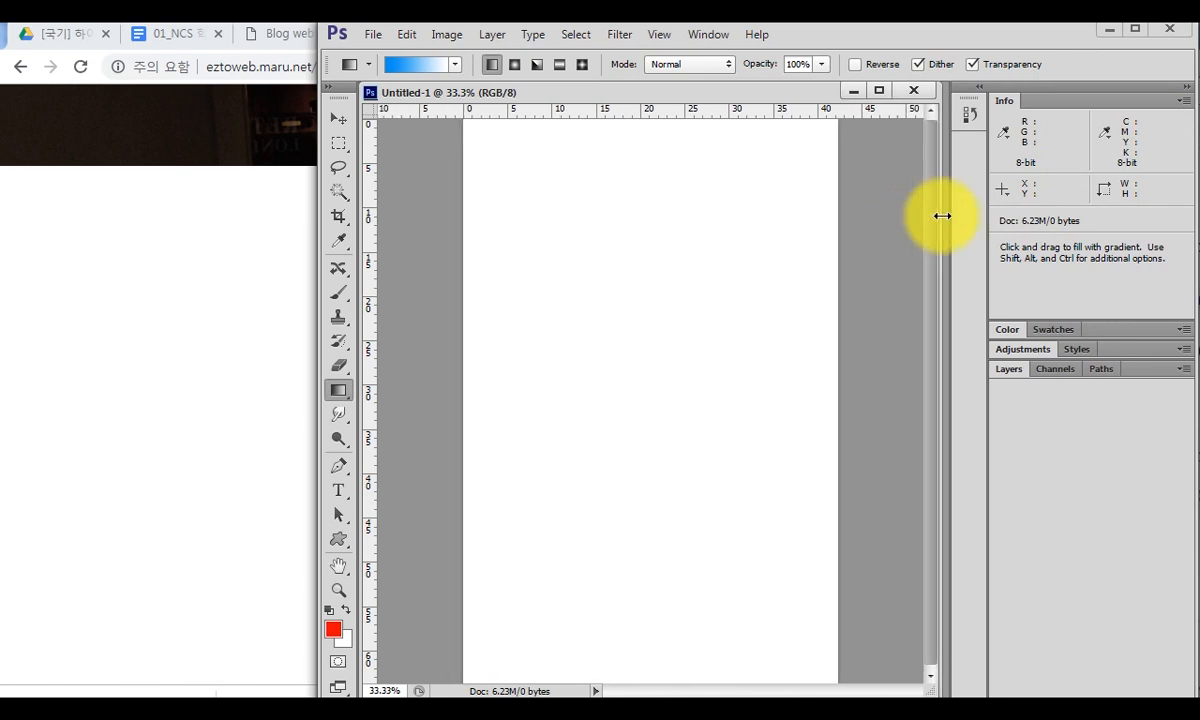
Switch to the Notepad notes and add the width 640 on a new line under guide.
click(250, 708)
click(236, 419)
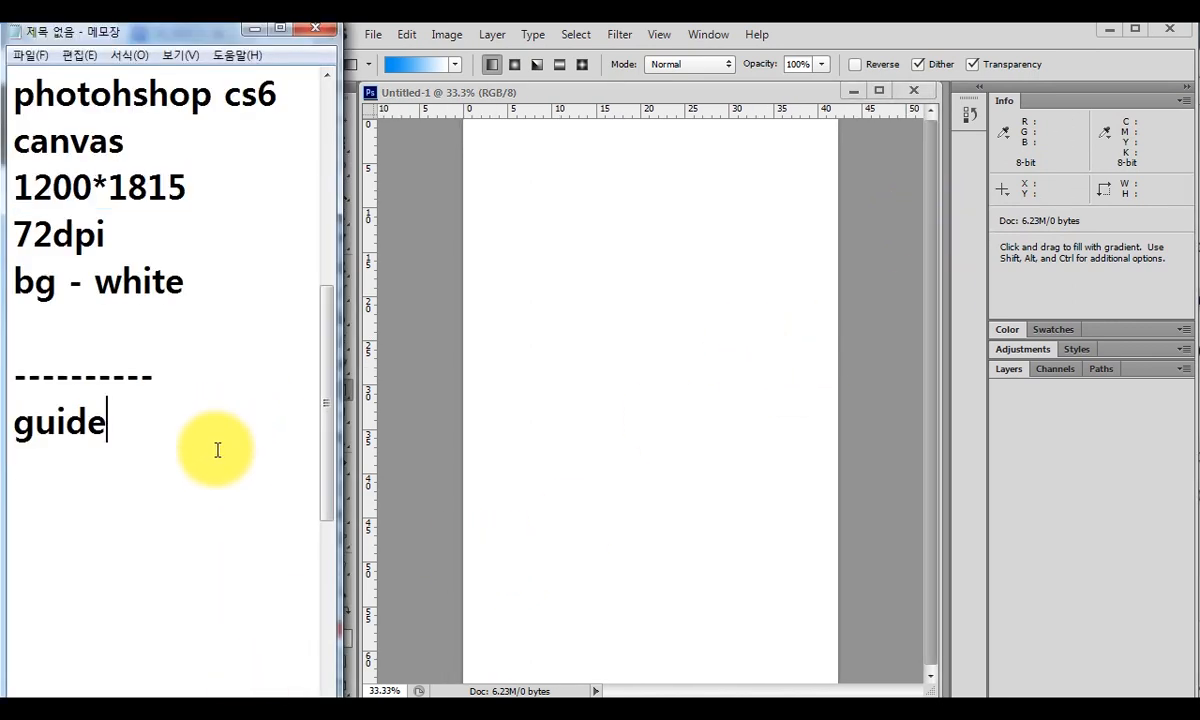
key(Return)
text(40)
key(BackSpace)
key(BackSpace)
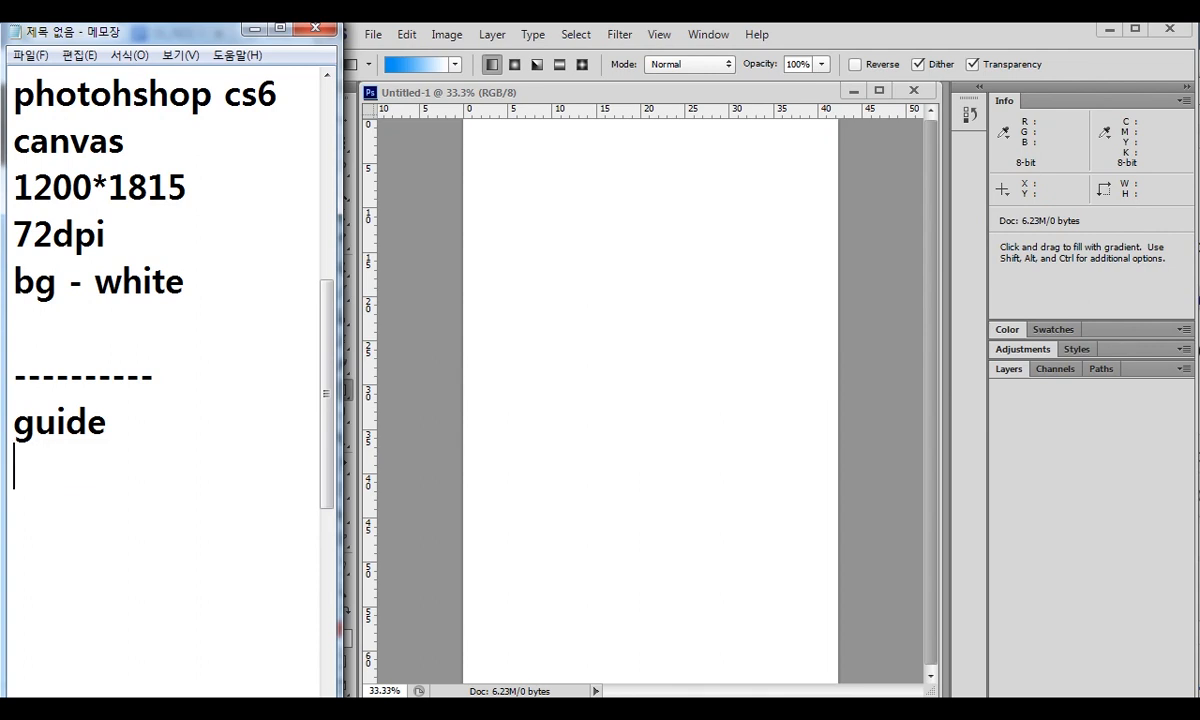
text(640)
key(Return)
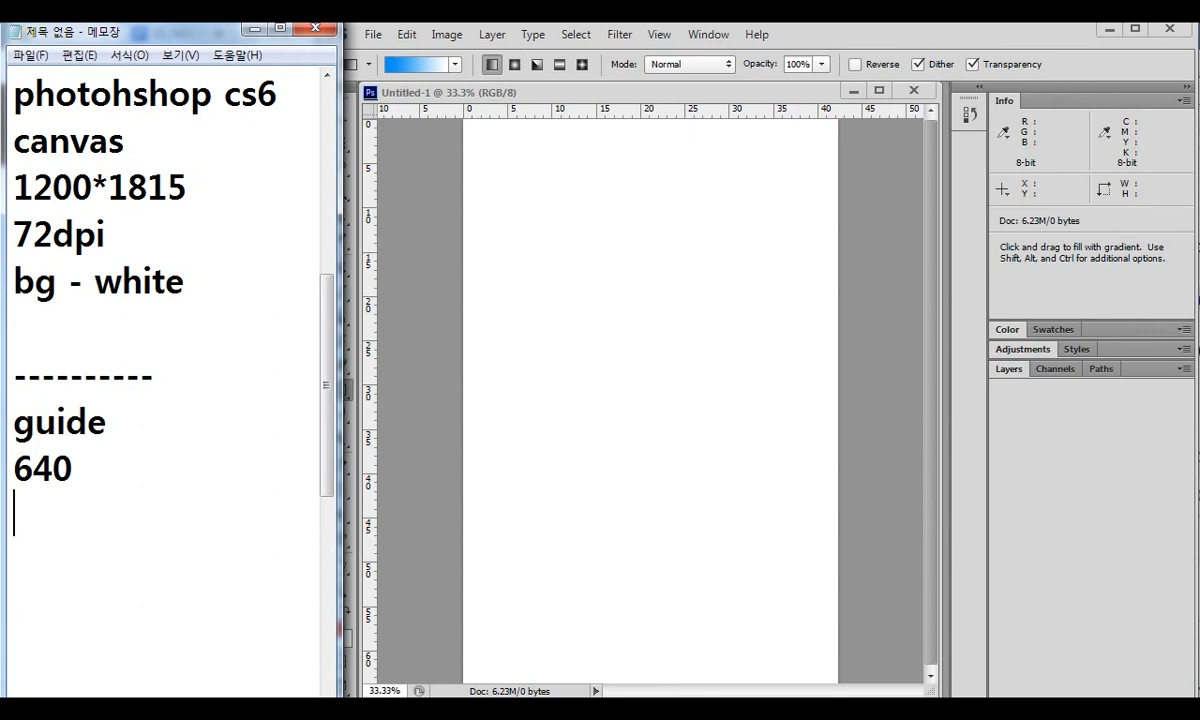
Switch to Photoshop, show the available shape tools, circle the Rectangle Tool with the pen's ellipse, and clear the annotation.
click(795, 42)
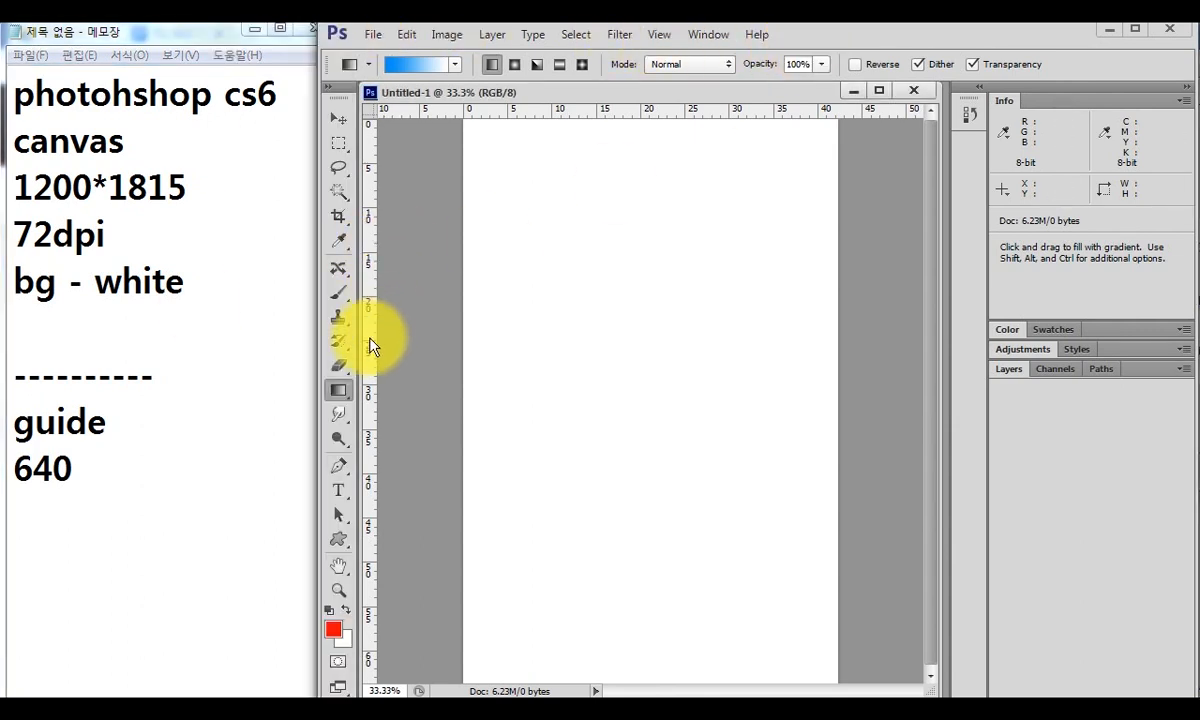
click(340, 542)
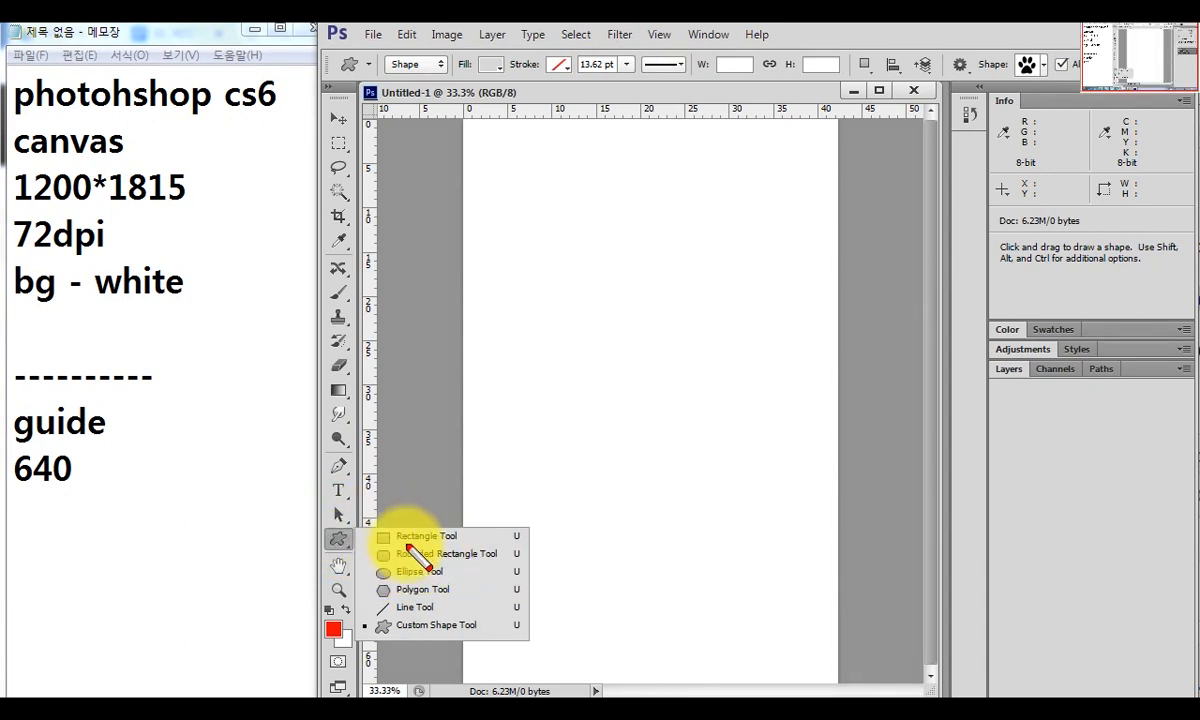
drag(433, 551, 490, 540)
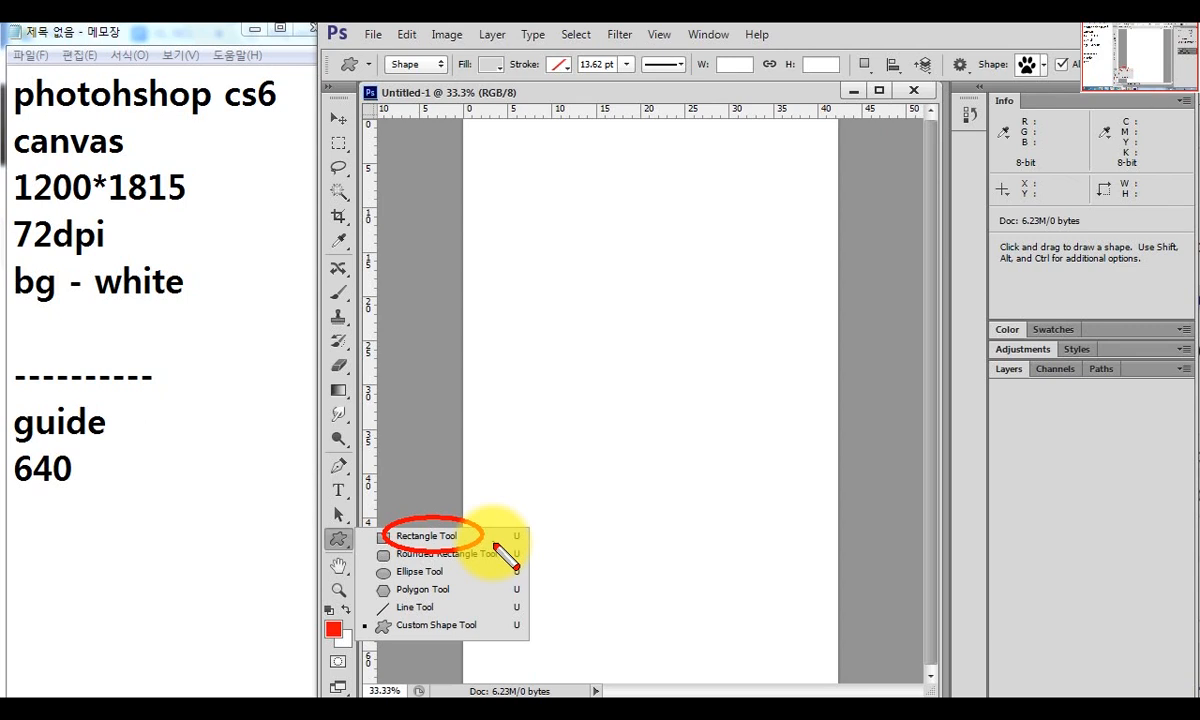
key(Escape)
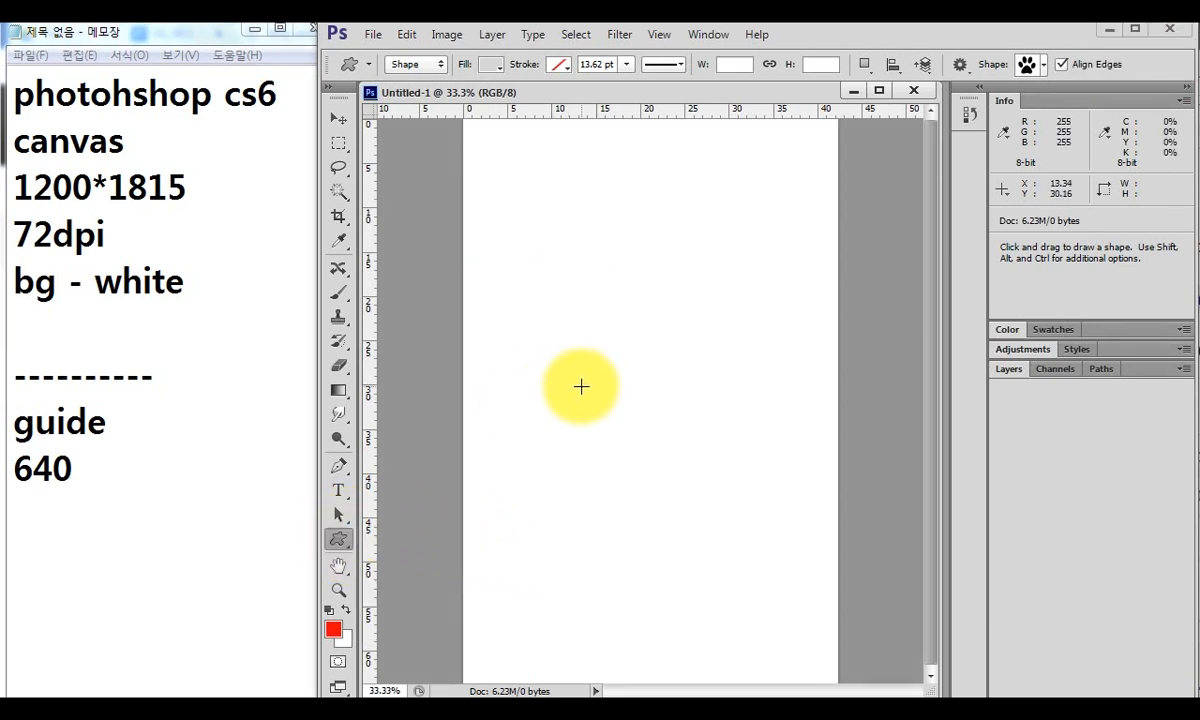
click(694, 386)
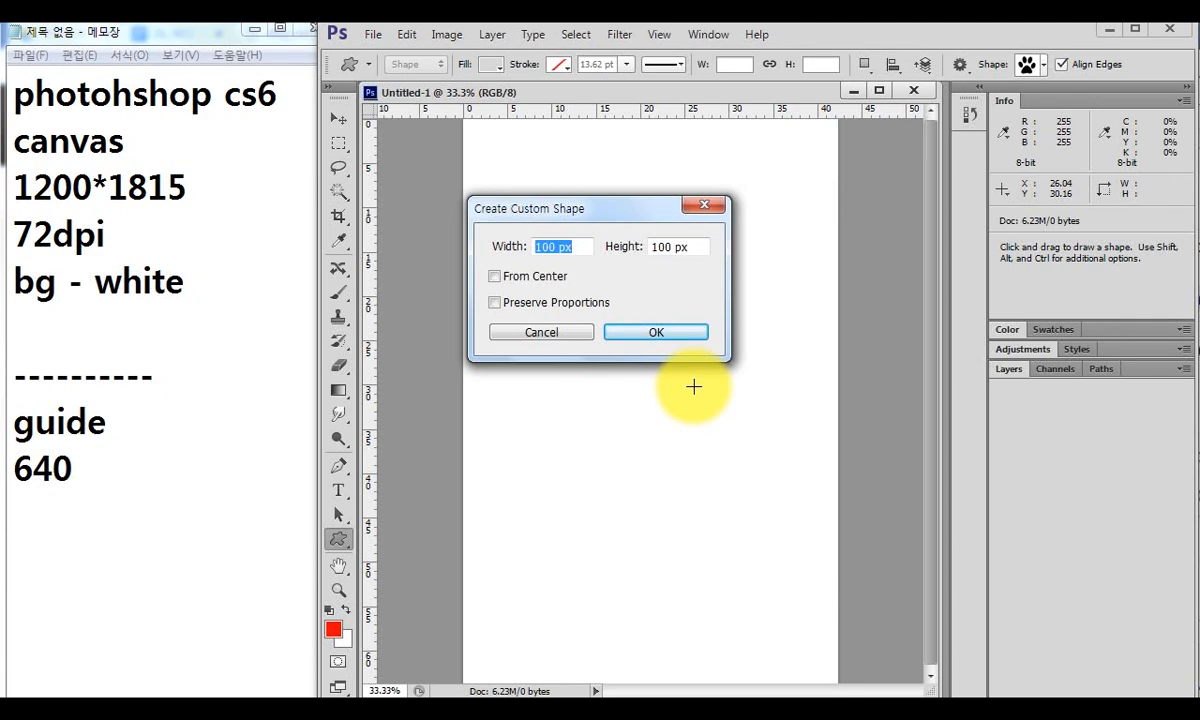
text(640)
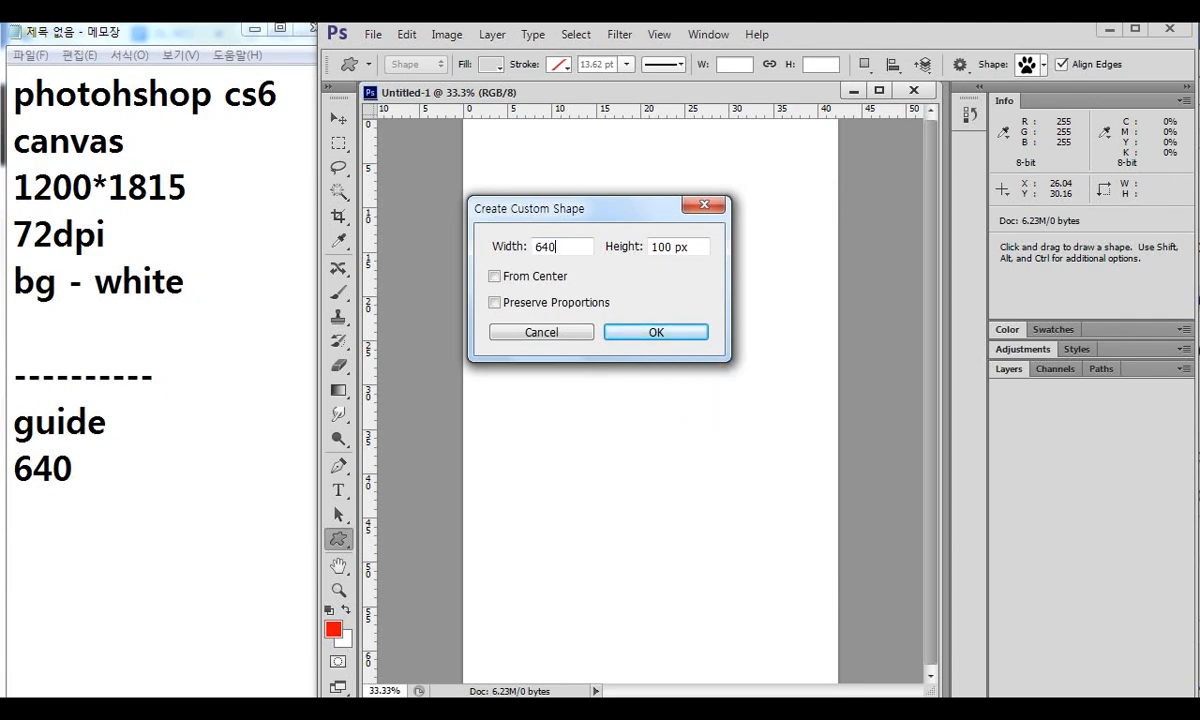
click(692, 328)
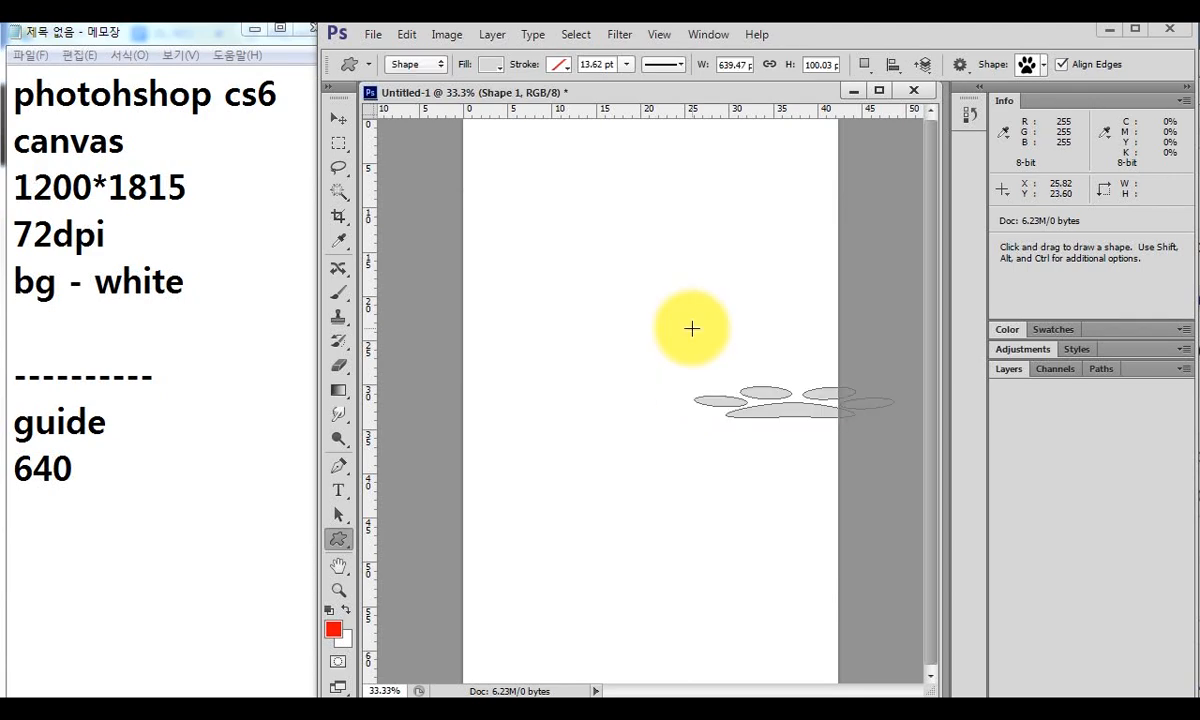
key(ctrl+z)
Create a 640 px wide, 100 px high rectangle on the canvas with the Rectangle Tool.
click(341, 546)
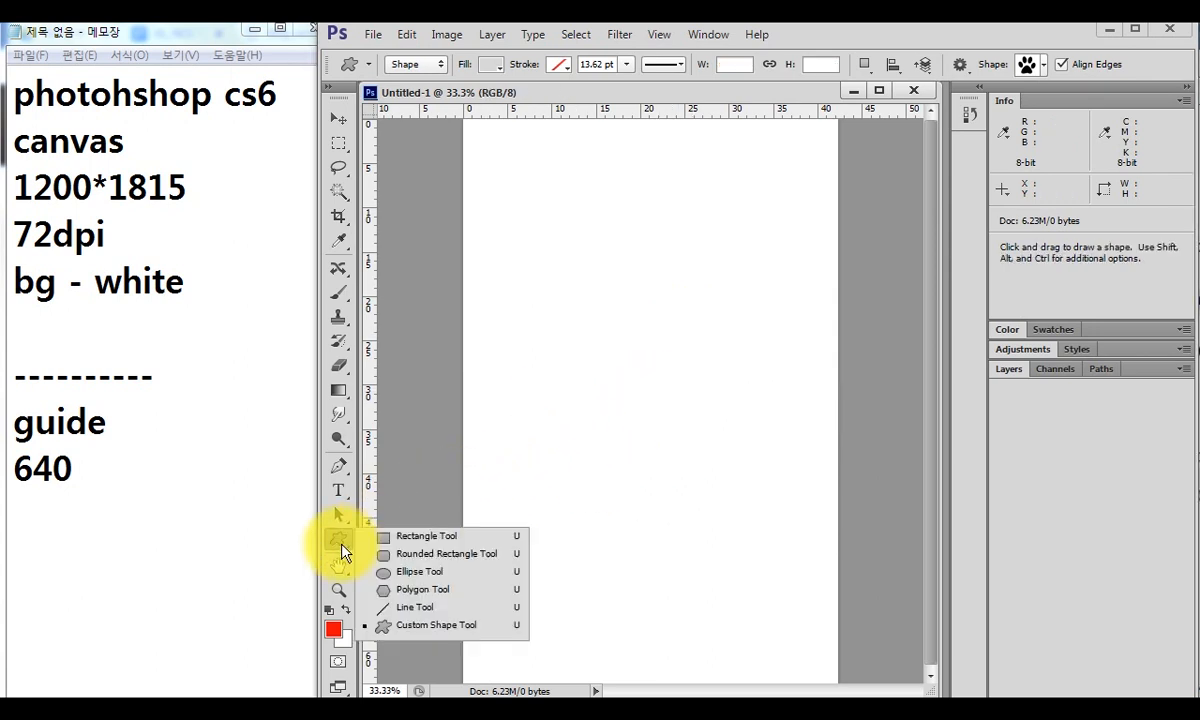
click(460, 537)
click(590, 322)
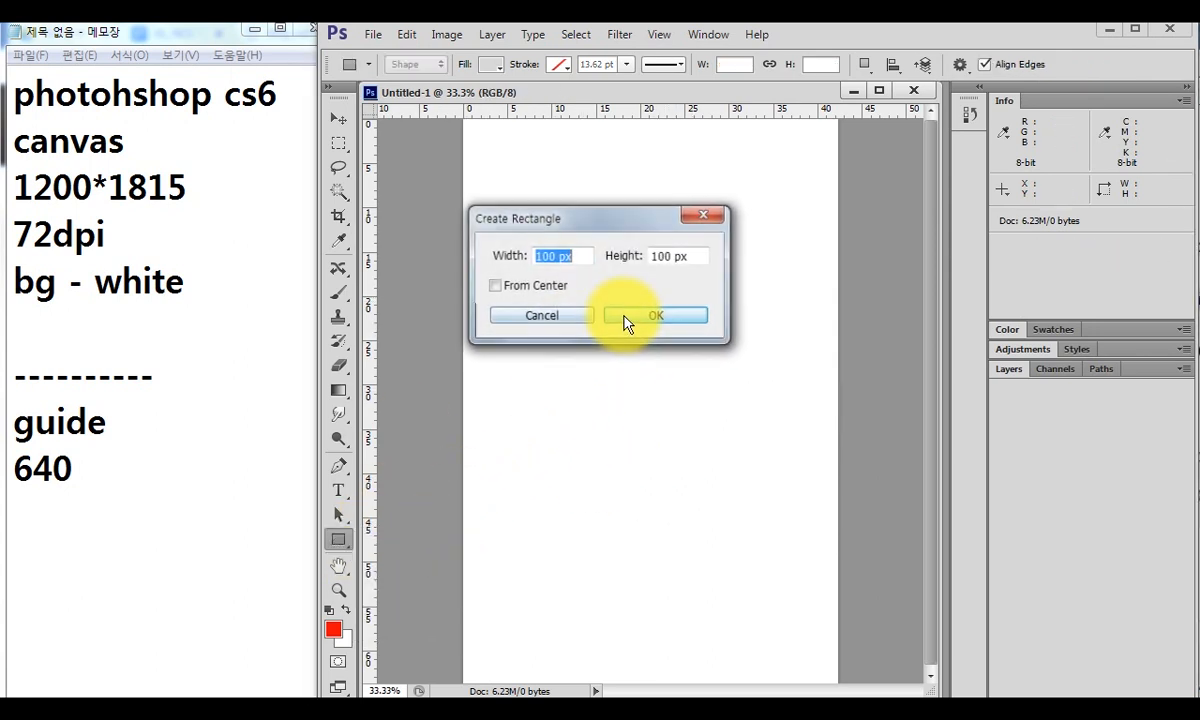
text(640)
click(626, 318)
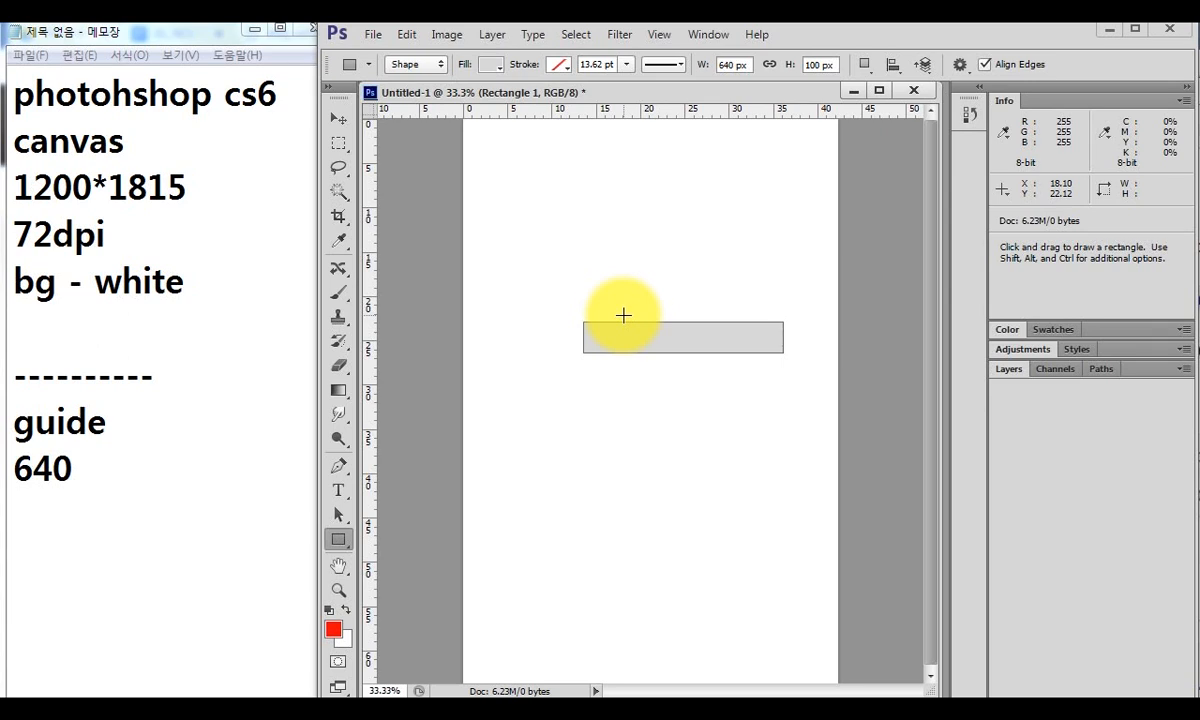
Select the Rectangle 1 and Background layers together, and circle both layers and the Move tool with the pen.
click(1012, 370)
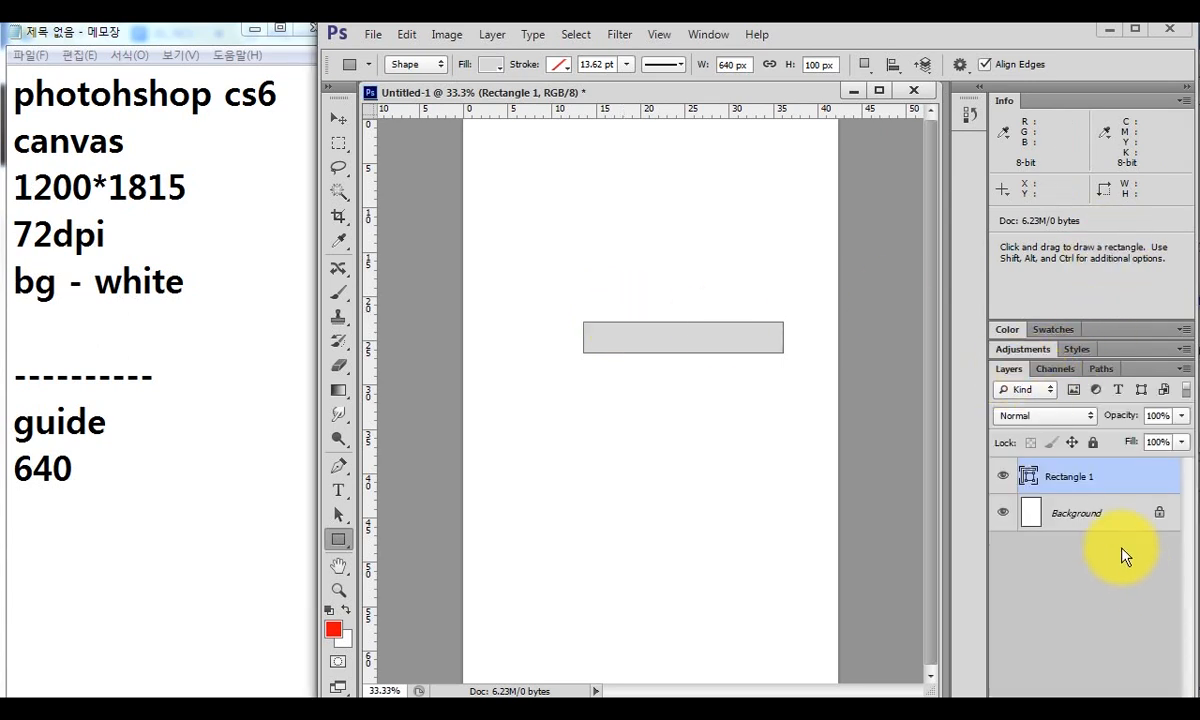
ctrl+click(1090, 515)
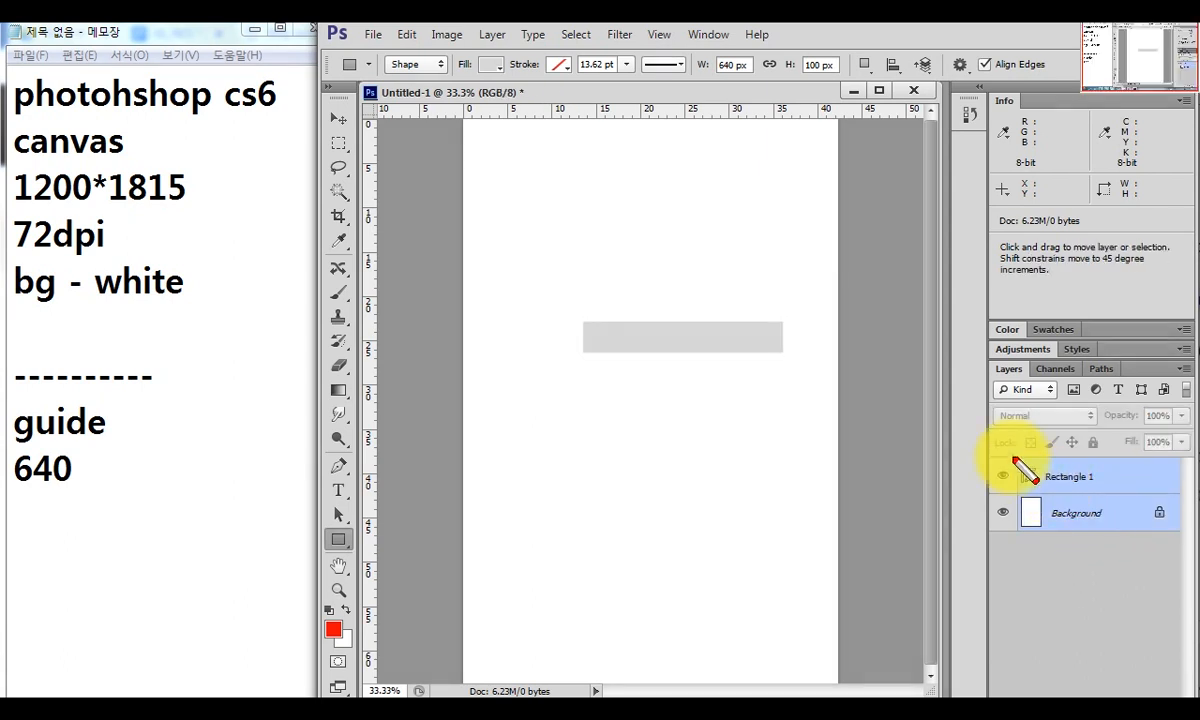
drag(1014, 459, 1120, 543)
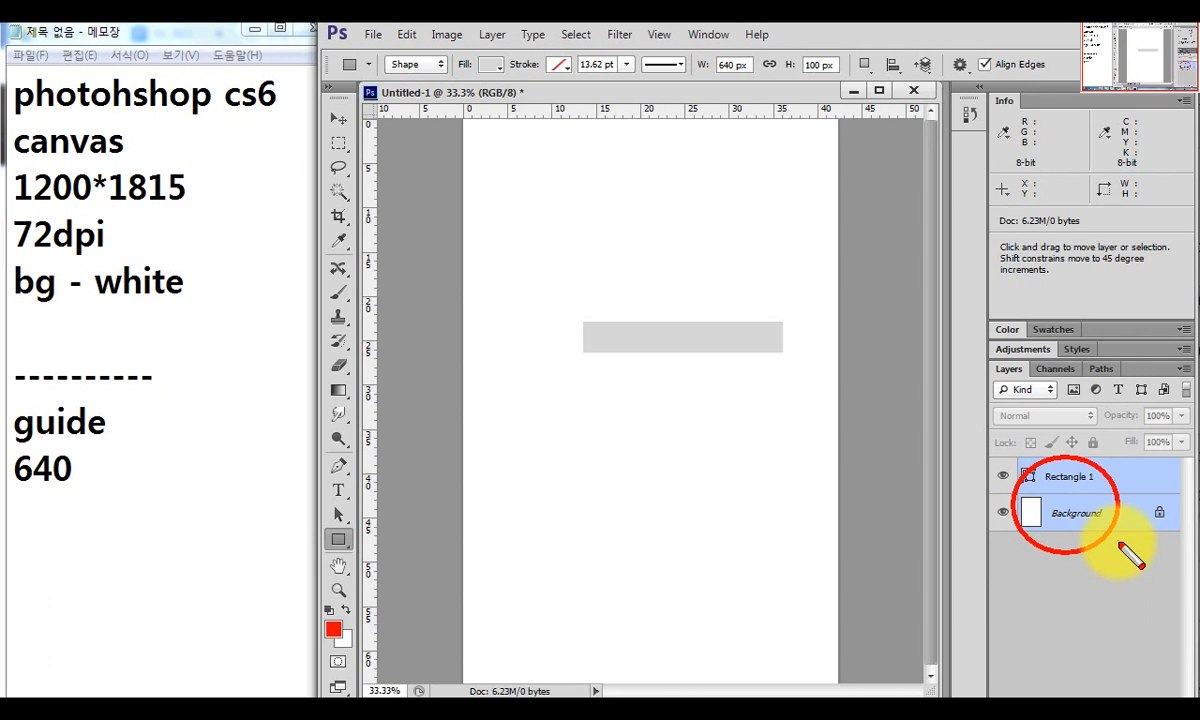
drag(335, 121, 360, 143)
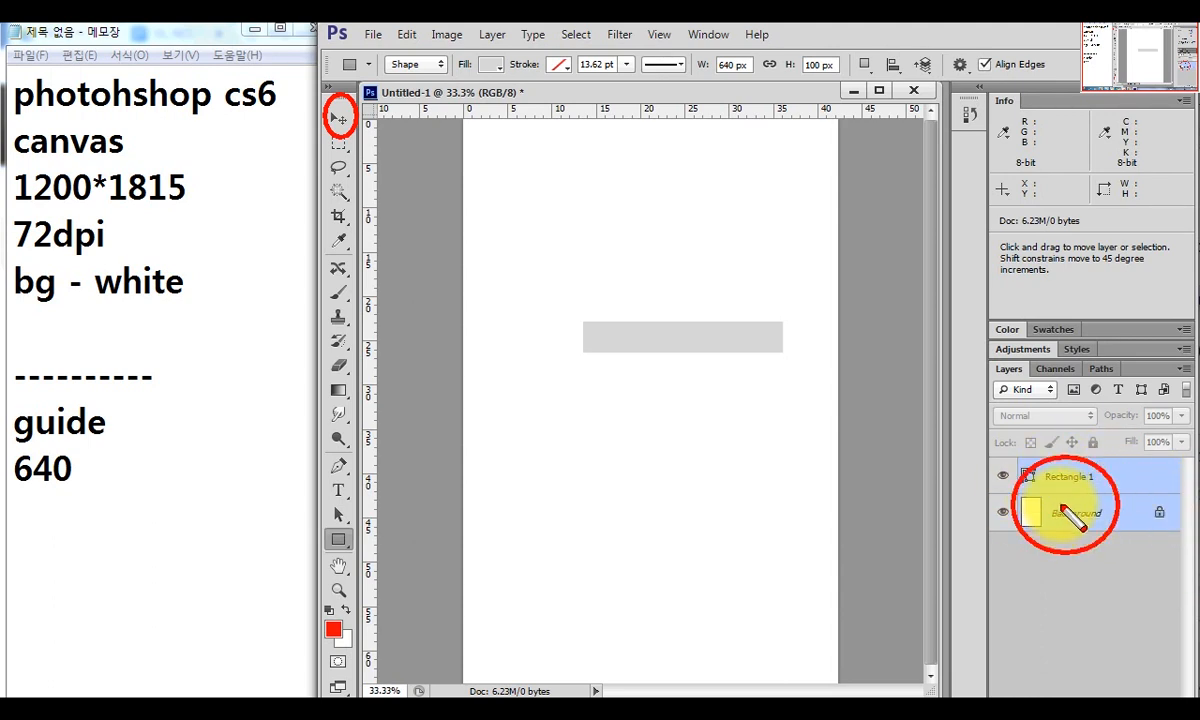
With the Move tool, circle the alignment options, clear the annotations, and align the horizontal centers of the rectangle and Background.
click(338, 118)
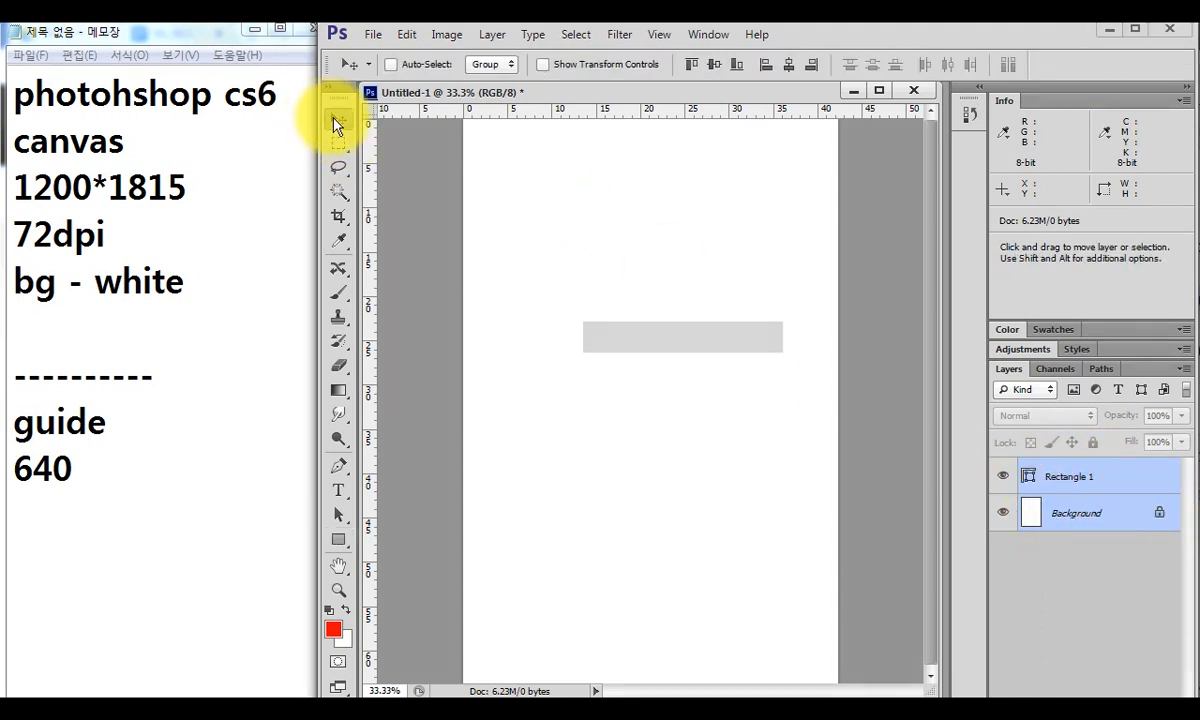
drag(305, 91, 359, 156)
drag(645, 27, 858, 122)
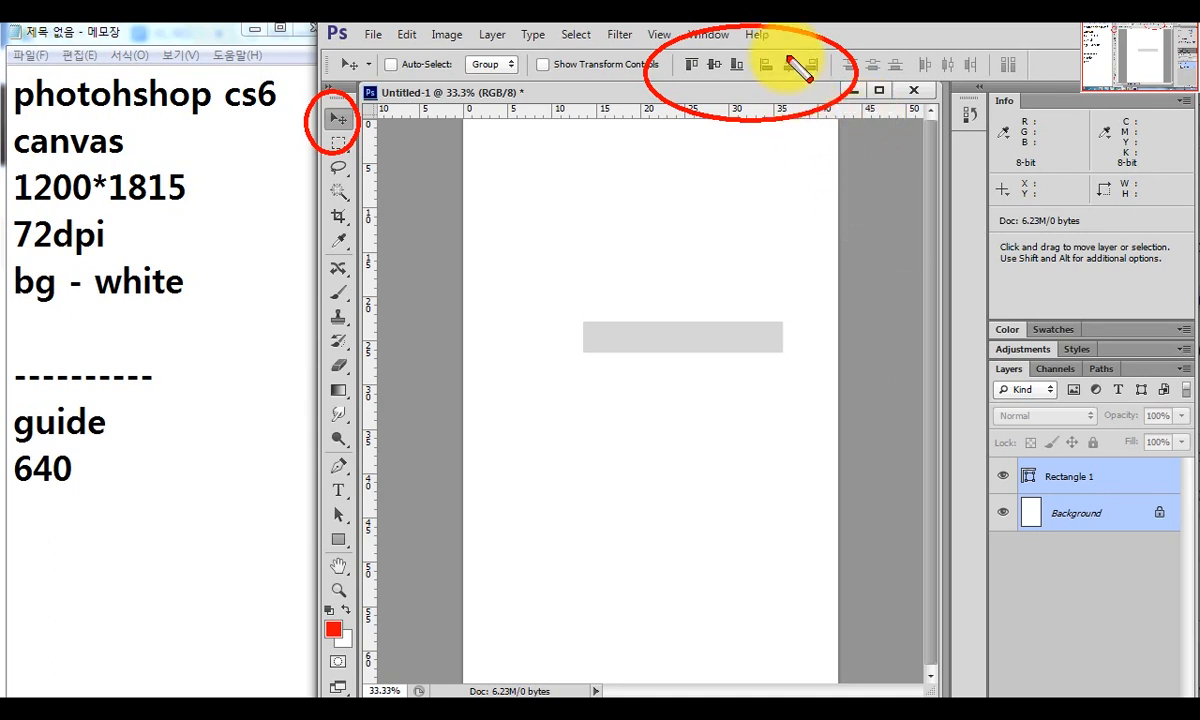
drag(790, 67, 817, 102)
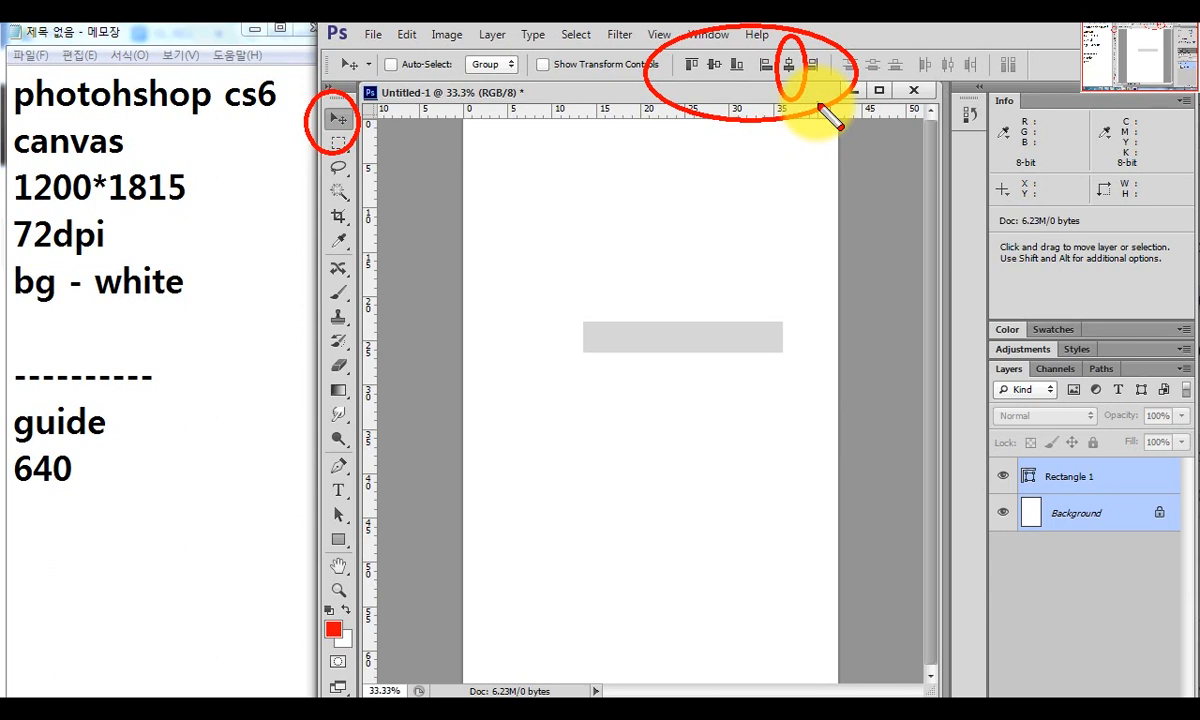
key(Escape)
click(789, 64)
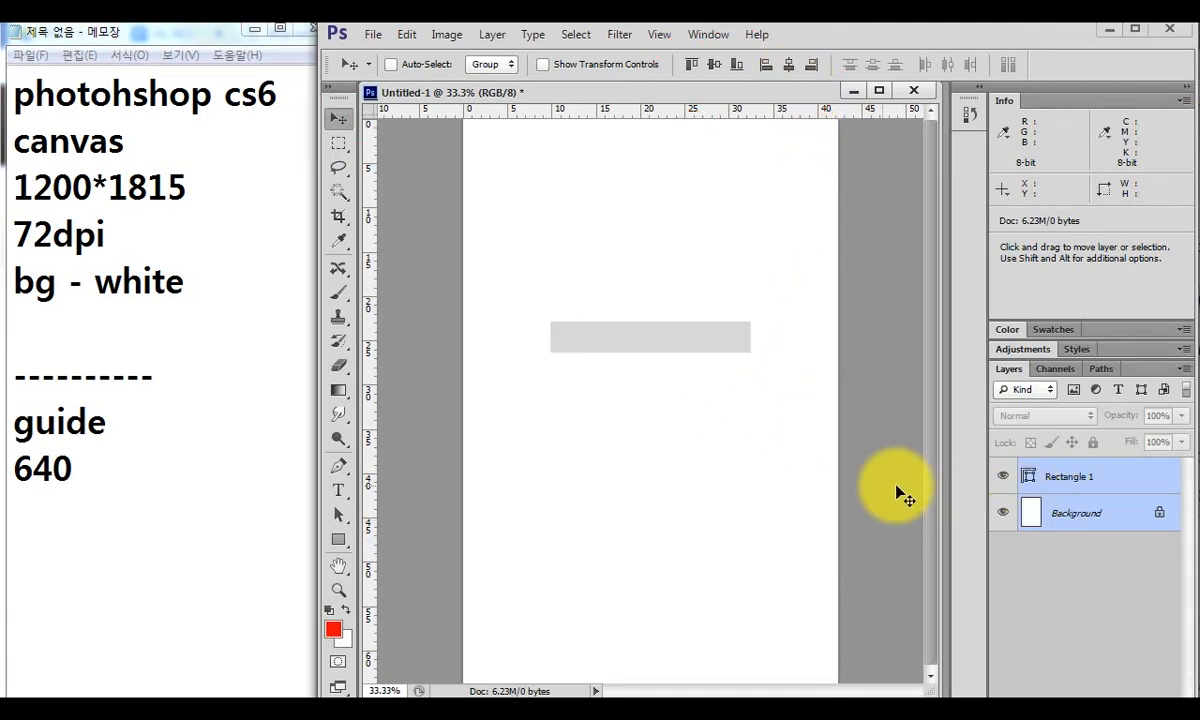
Select only the Rectangle 1 layer and place vertical guides along the rectangle's left and right edges.
click(1096, 478)
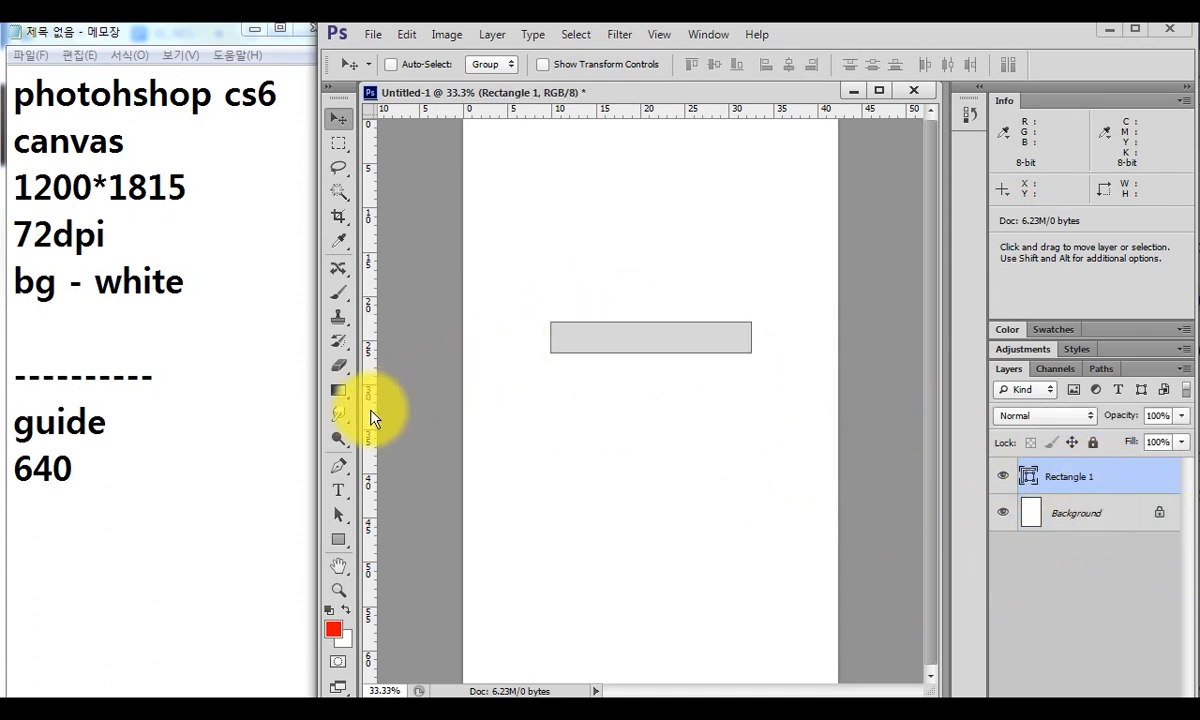
drag(372, 418, 549, 412)
drag(367, 451, 751, 421)
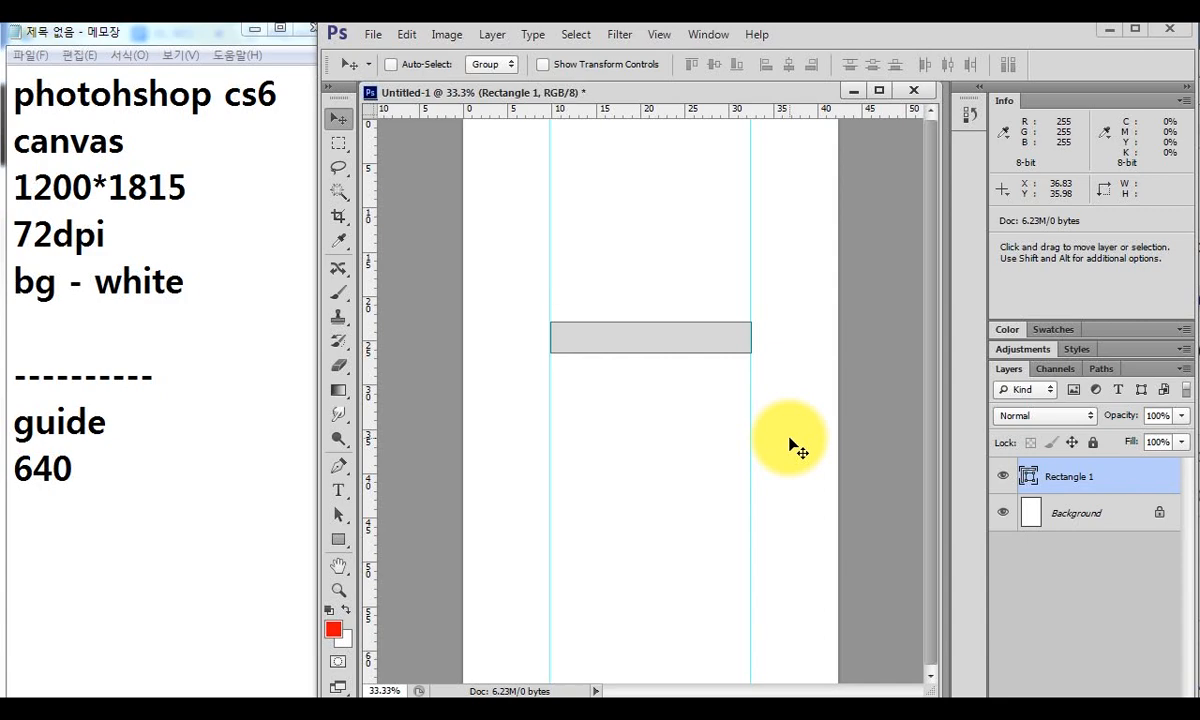
Circle both ends of the rectangle where the guides meet it, and clear the annotations.
key(ctrl+2)
mouse_move(517, 287)
mouse_down()
mouse_move(536, 340)
mouse_move(609, 391)
mouse_up()
drag(725, 297, 767, 382)
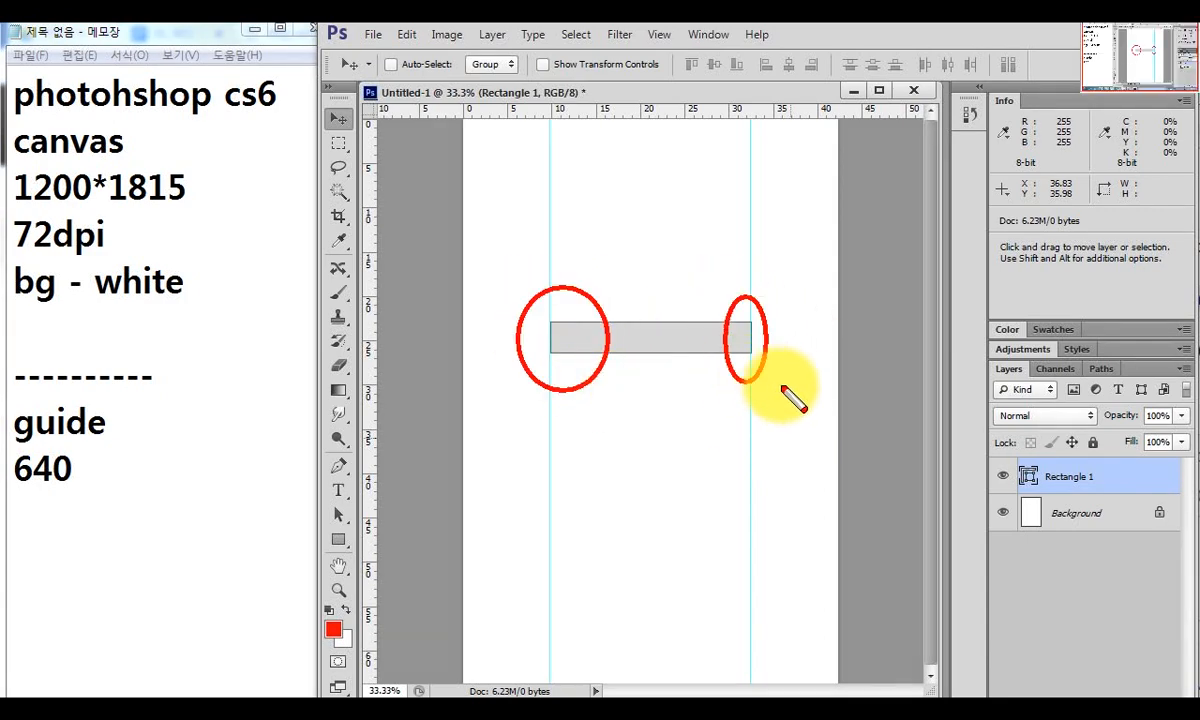
key(Escape)
Delete the Rectangle 1 layer, keeping the Background layer and the two guides.
click(1085, 557)
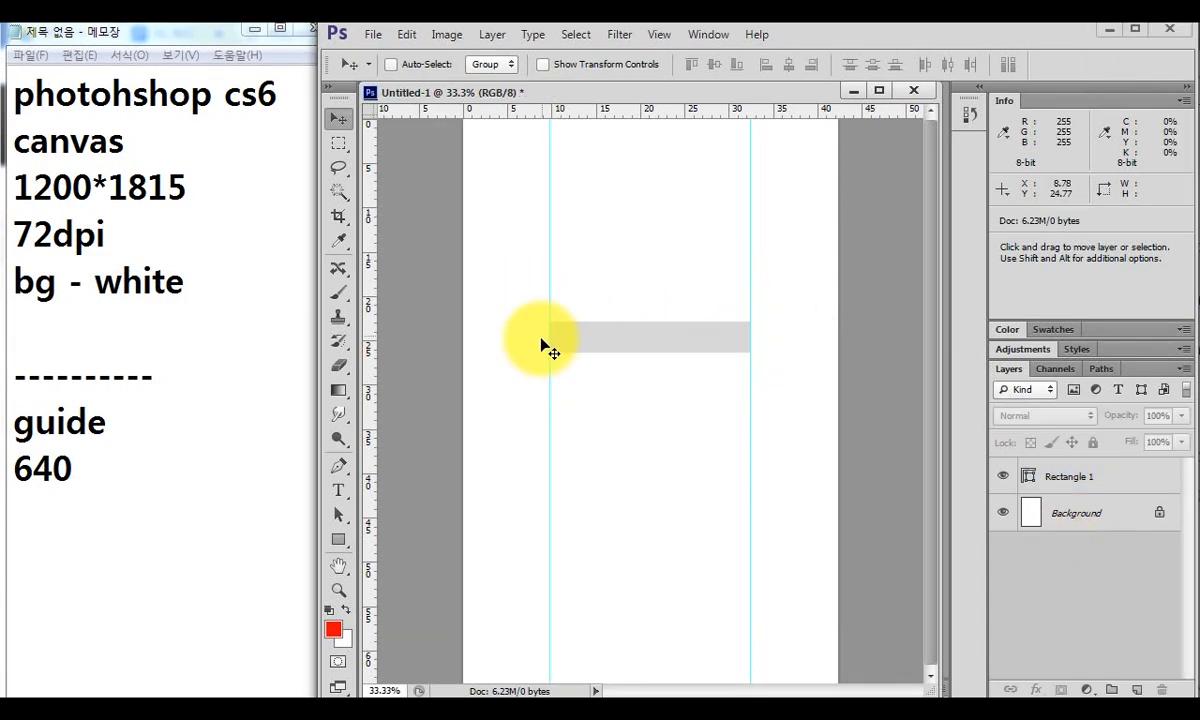
click(1063, 509)
click(1063, 478)
drag(1063, 478, 1161, 690)
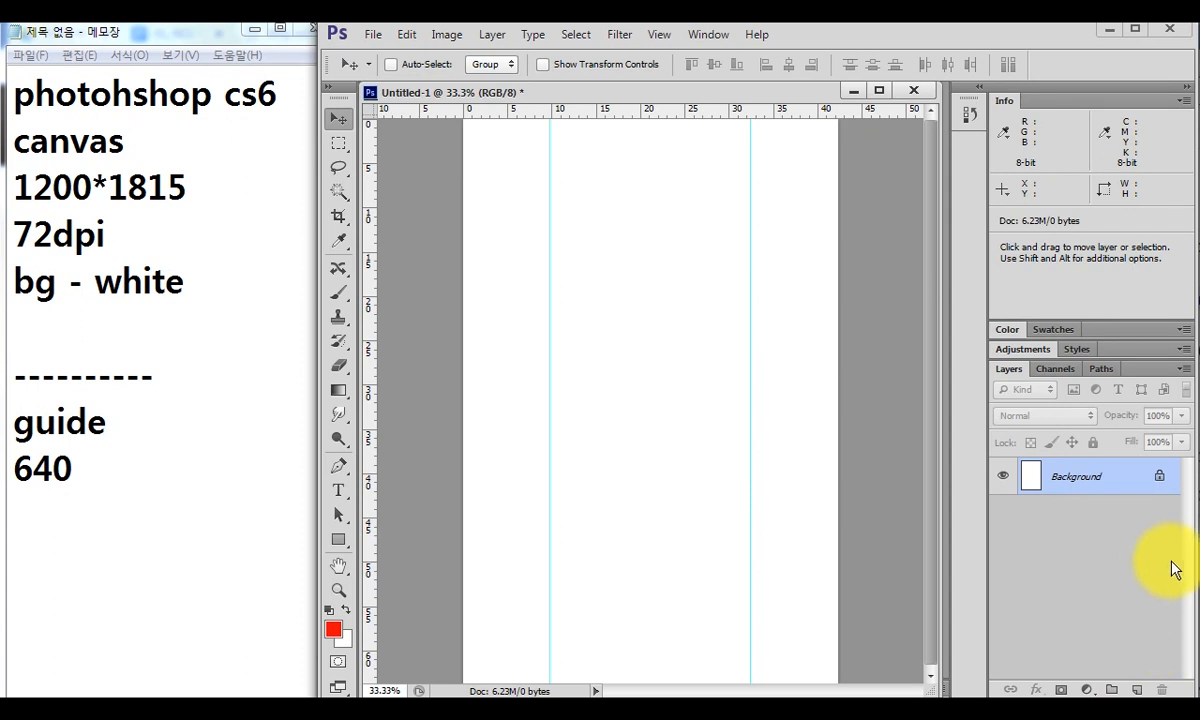
Switch to the Notepad notes and add a dashed separator line below 640.
click(125, 361)
click(149, 494)
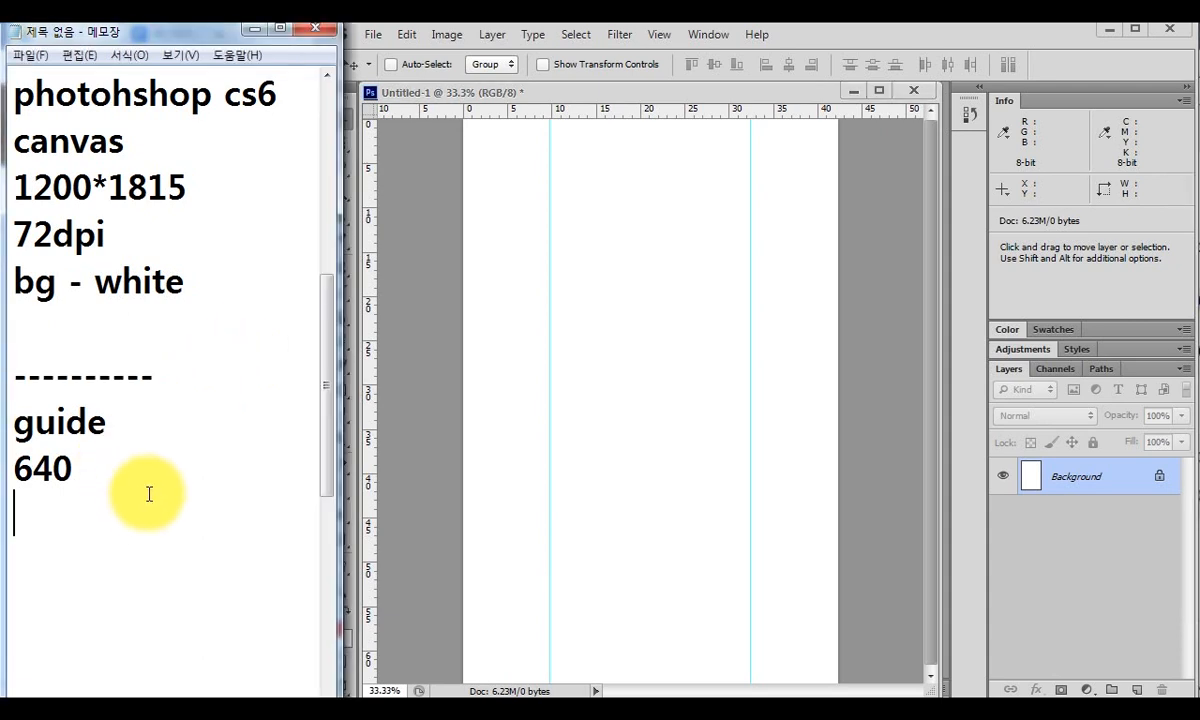
text(----------)
key(Return)
Write the file name blog_layout.psd beneath the new separator in the notes.
text(bvlo)
key(BackSpace)
key(BackSpace)
key(BackSpace)
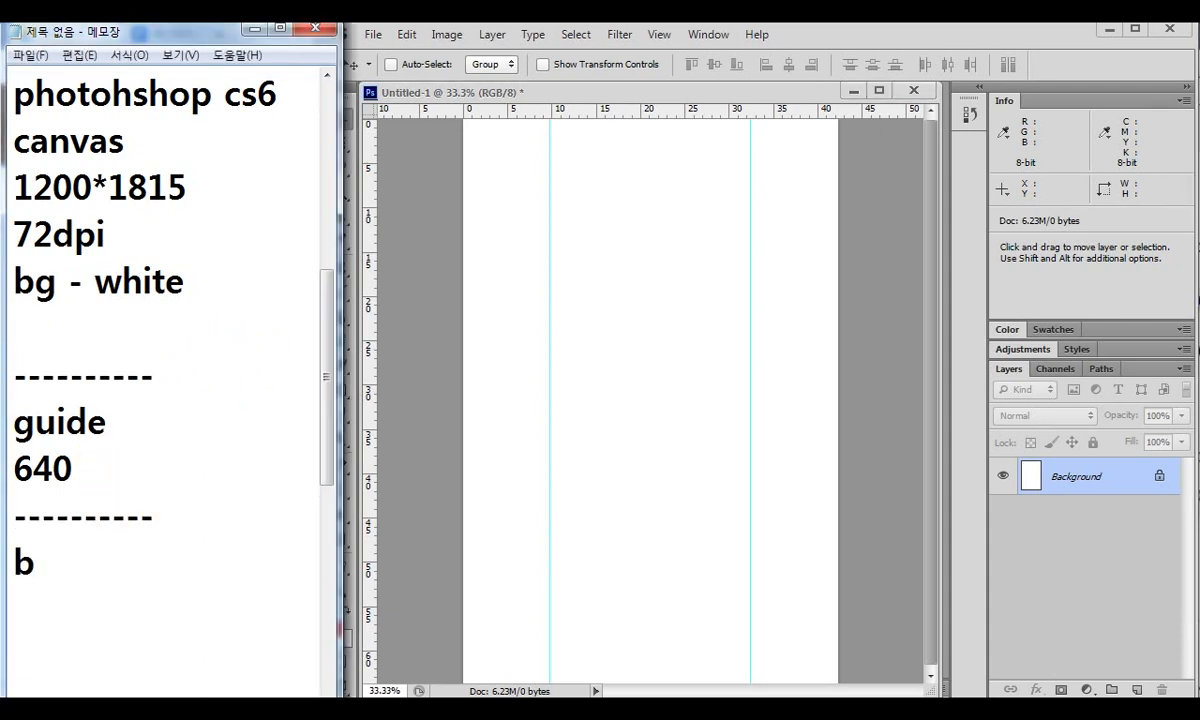
text(logshite.)
key(BackSpace)
key(BackSpace)
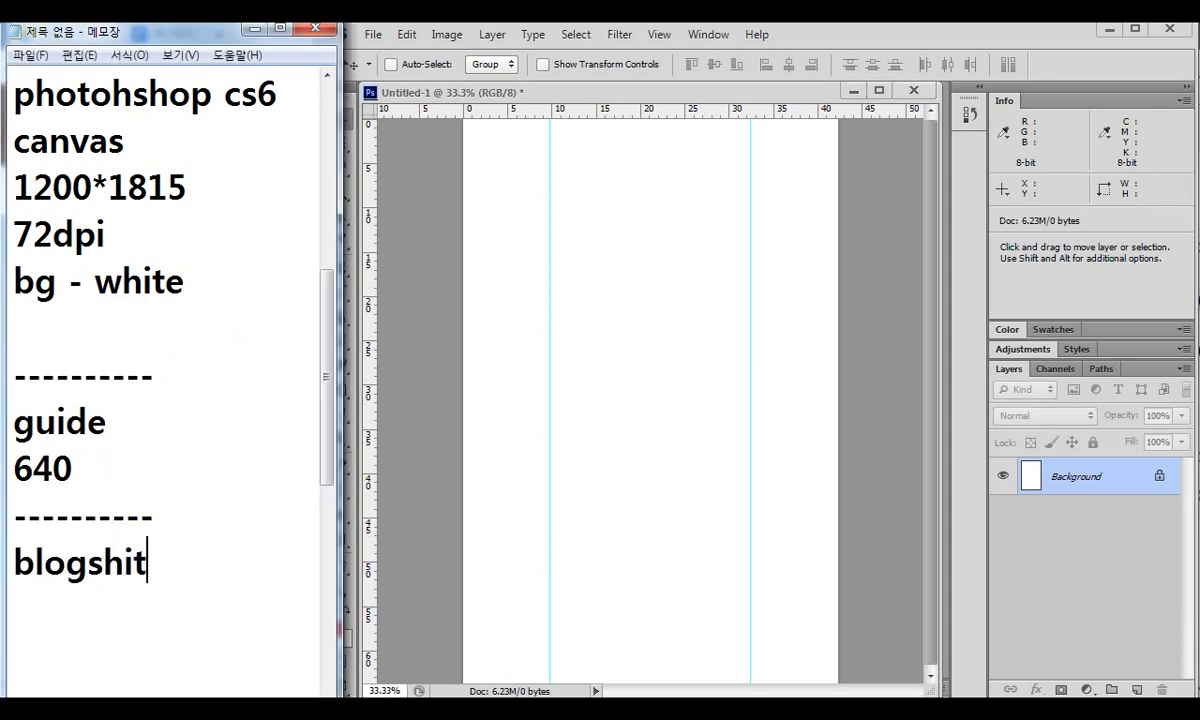
key(BackSpace)
key(BackSpace)
key(BackSpace)
key(BackSpace)
text(_la)
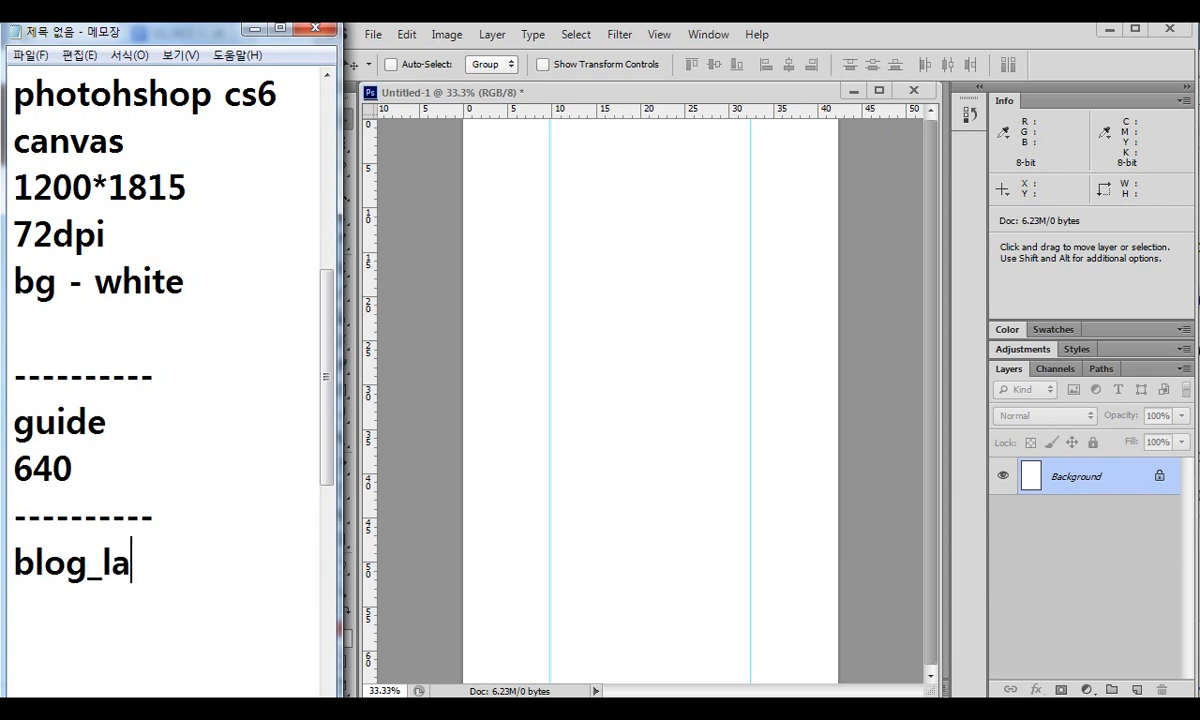
text(yout_.)
key(BackSpace)
key(BackSpace)
text(;.p)
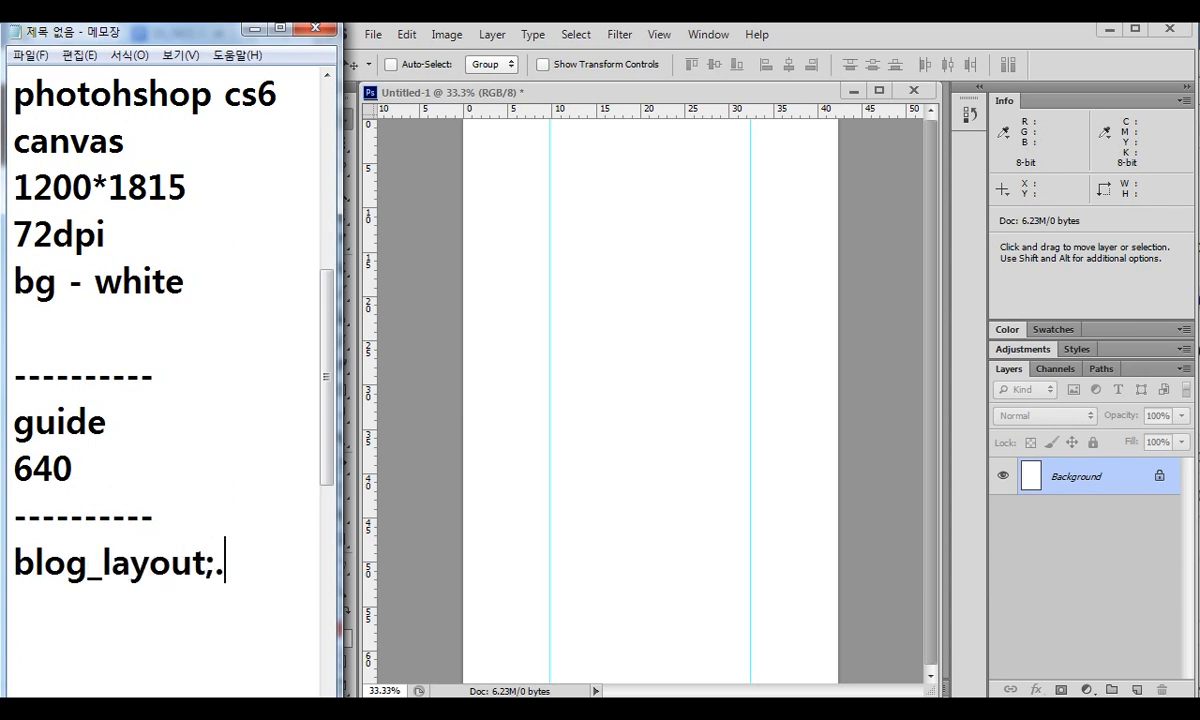
key(BackSpace)
key(BackSpace)
key(BackSpace)
text(.psd)
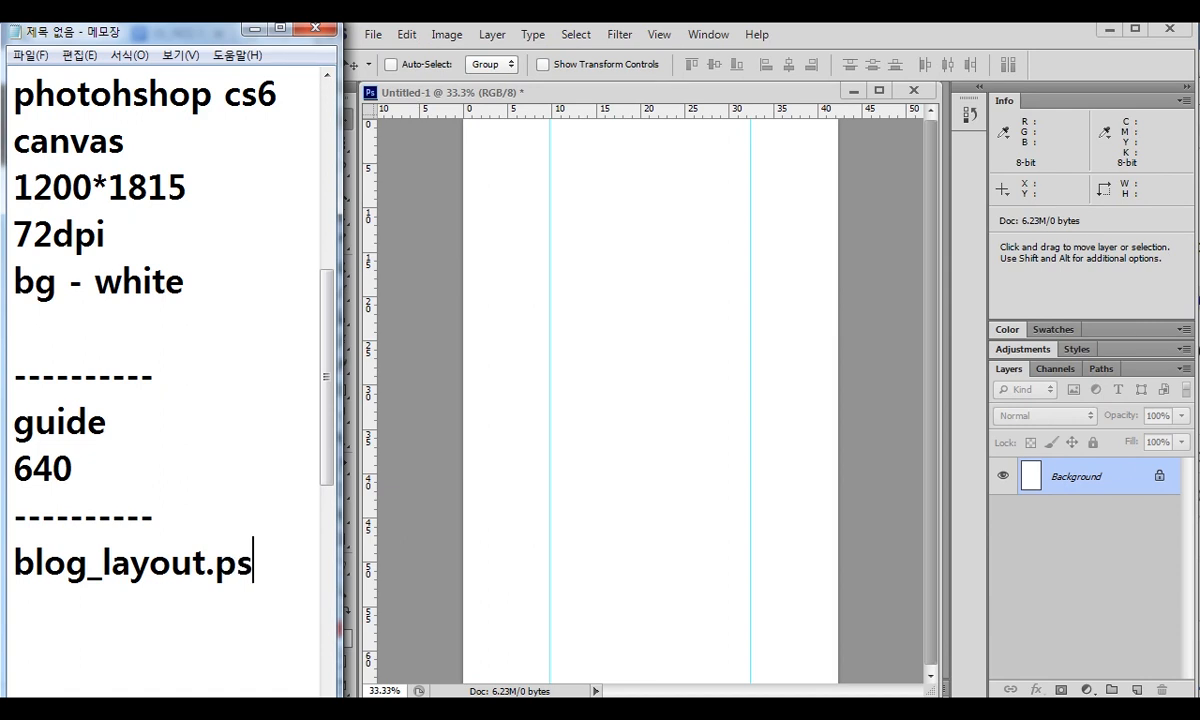
Add blank lines after blog_layout.psd so the notes can show the file name at the top of the page.
key(Return)
key(Return)
key(Return)
key(Return)
key(Return)
key(Return)
key(Return)
key(Return)
key(Return)
key(Return)
key(Return)
key(Return)
key(Return)
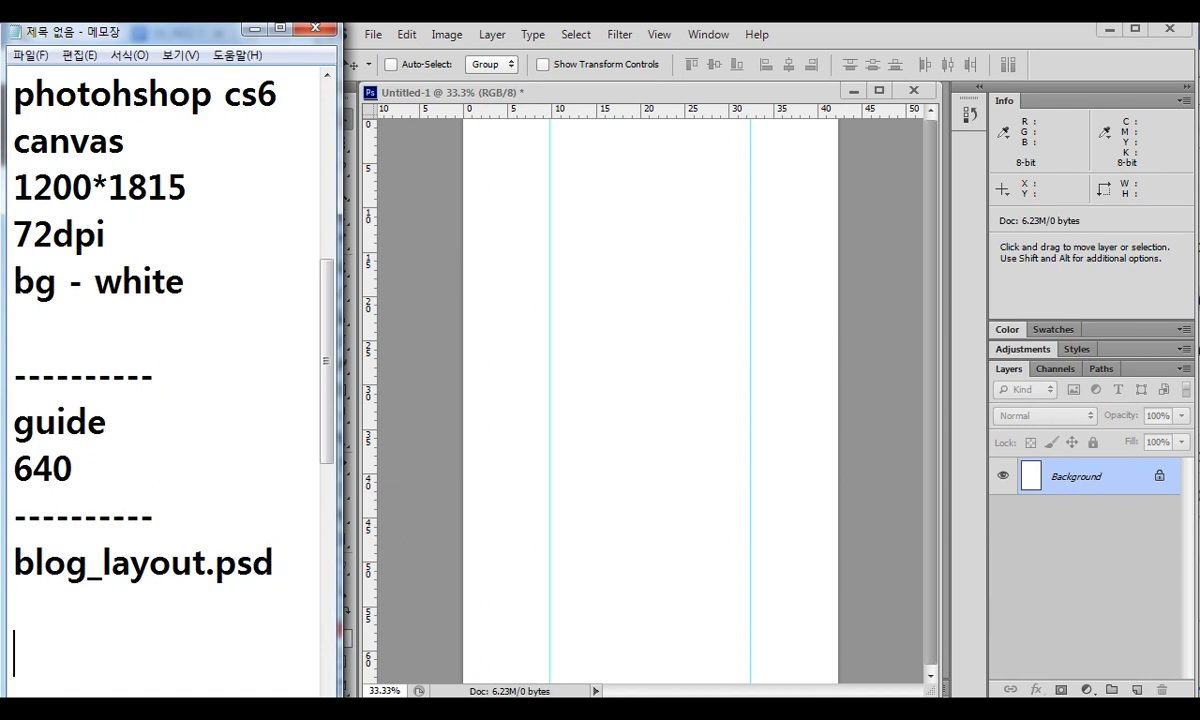
drag(327, 410, 327, 391)
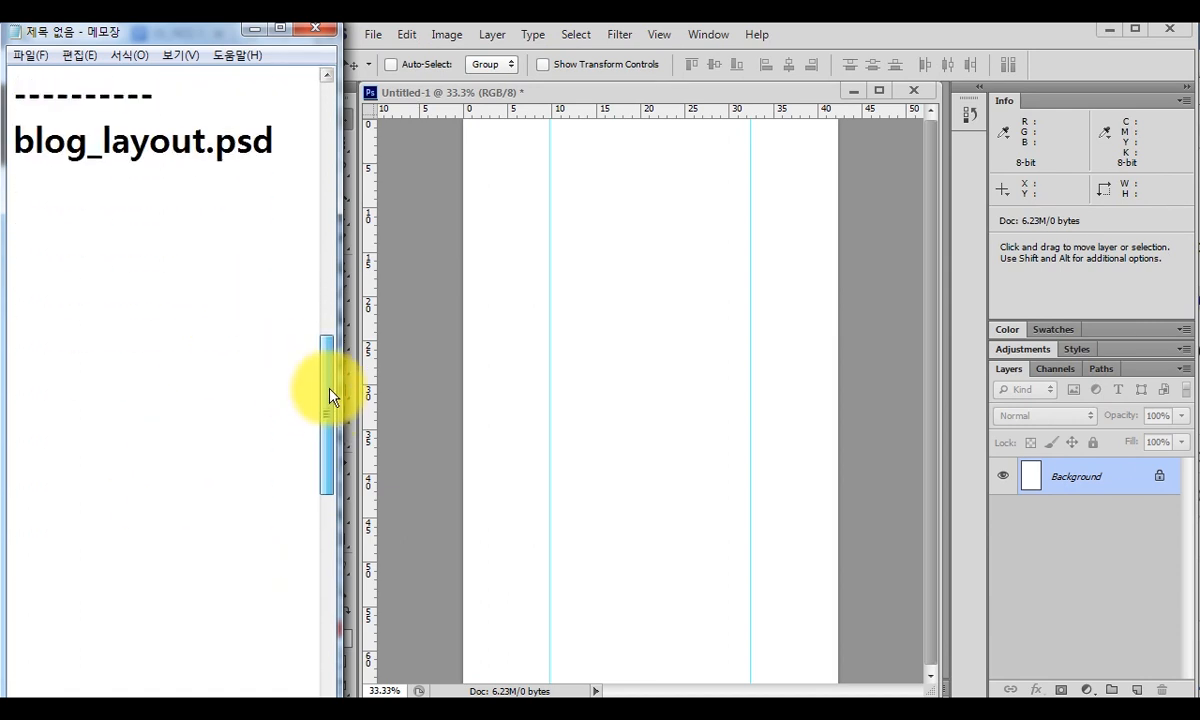
Switch to Photoshop and save the document as blog_layout.psd in the design folder inside PS09_UI_design_01_Blog Layout_BASE_v2.
click(562, 105)
click(372, 34)
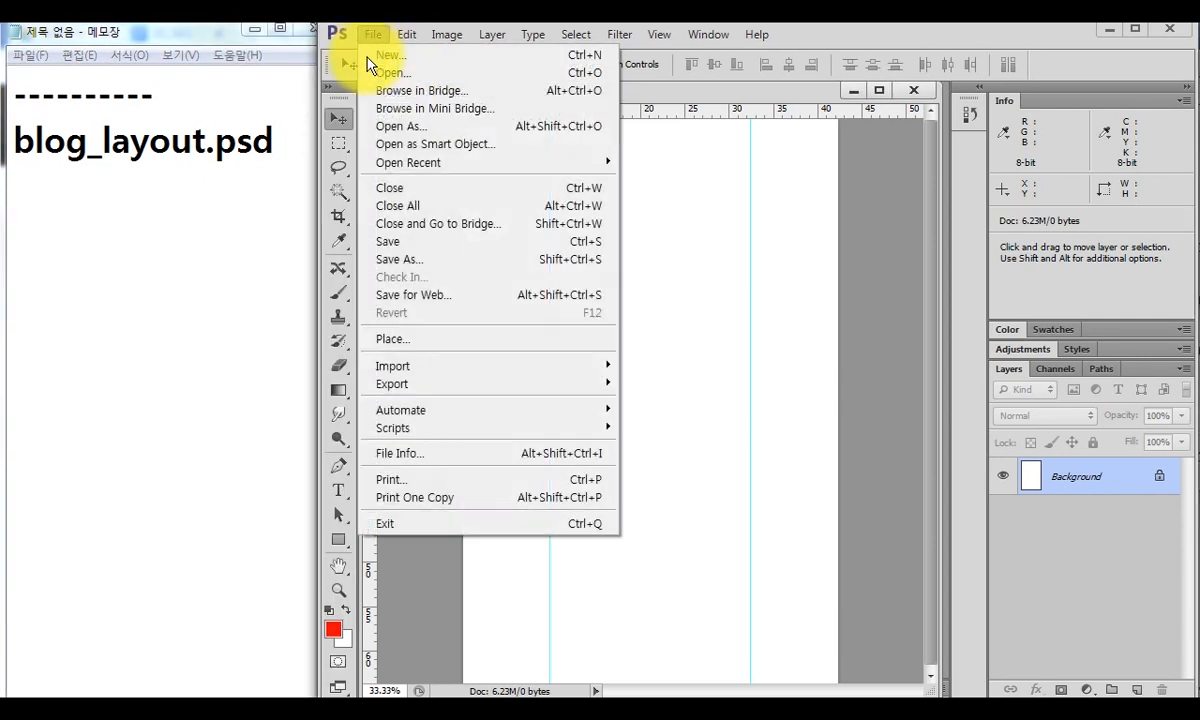
click(404, 259)
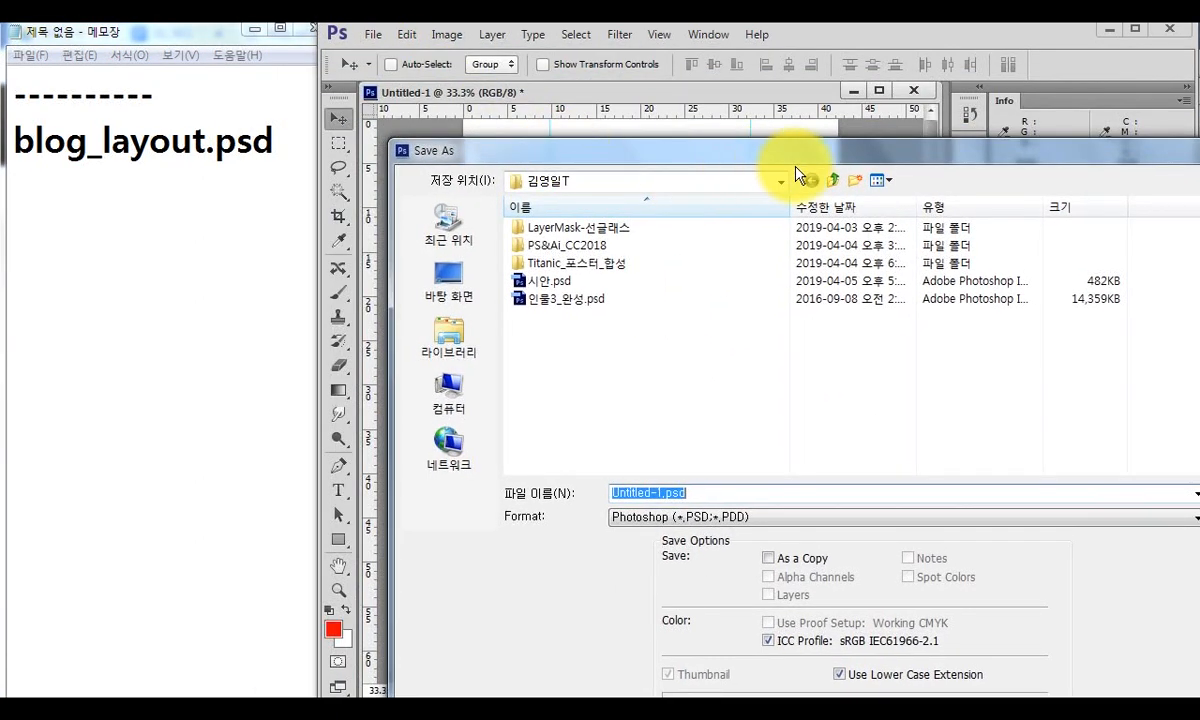
click(832, 181)
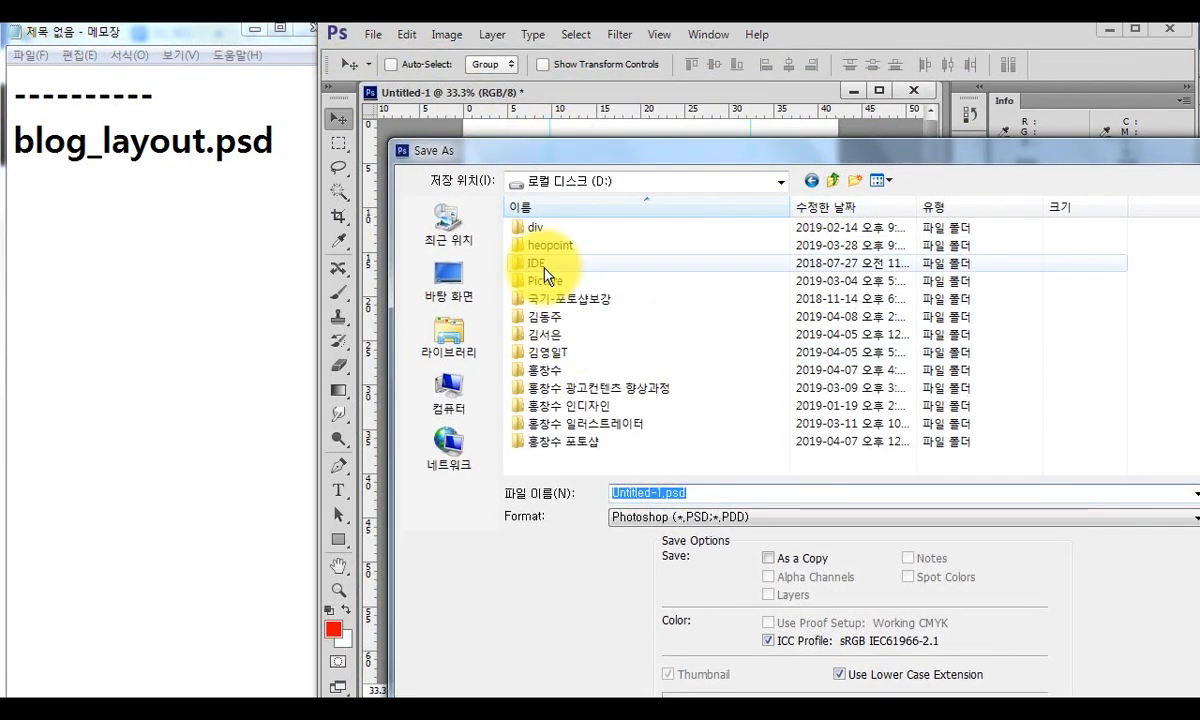
double_click(545, 319)
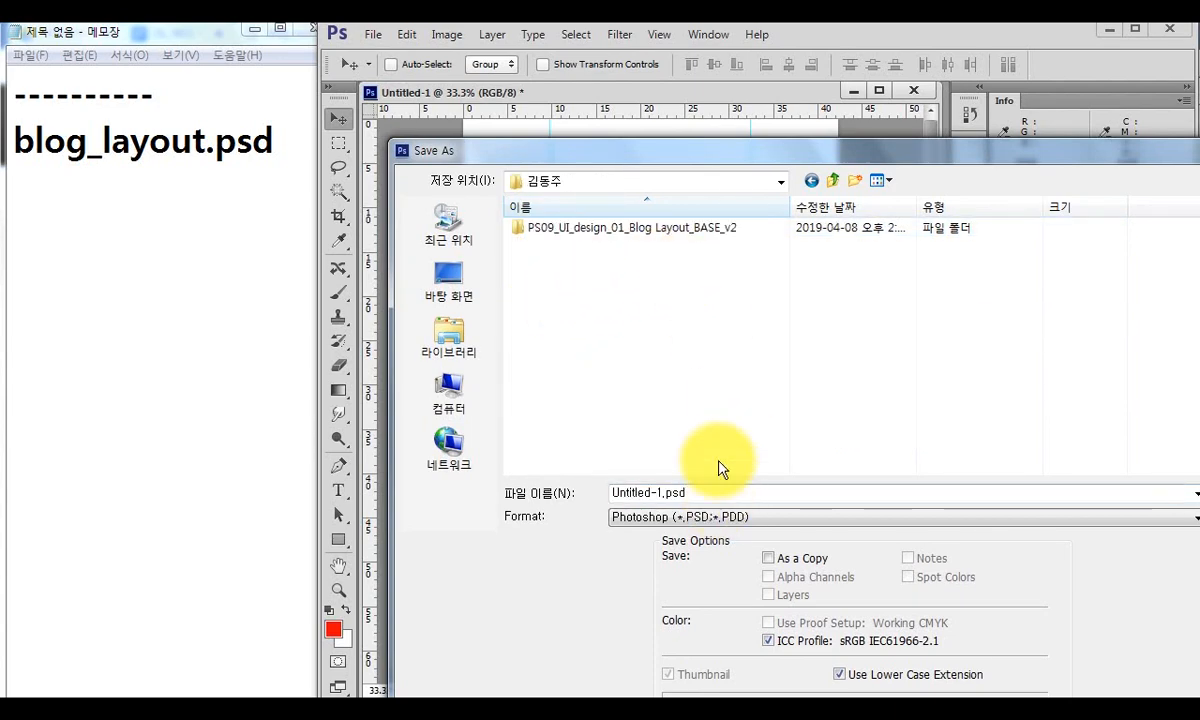
double_click(655, 230)
double_click(543, 228)
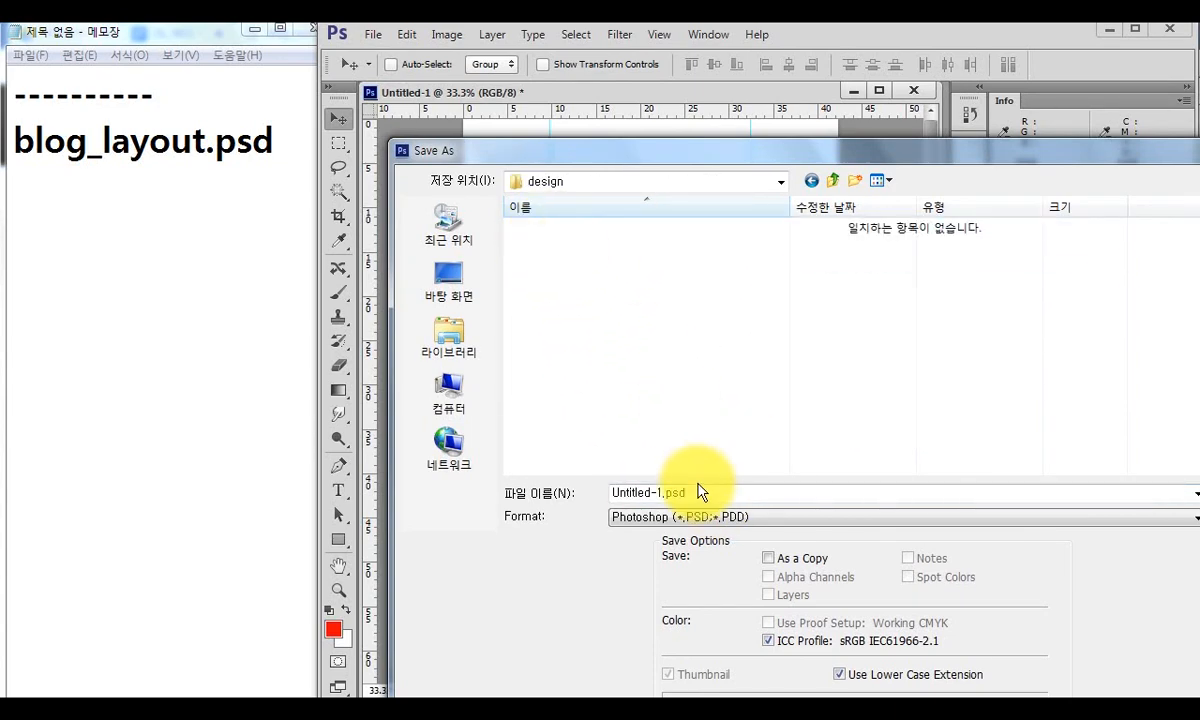
text(bl)
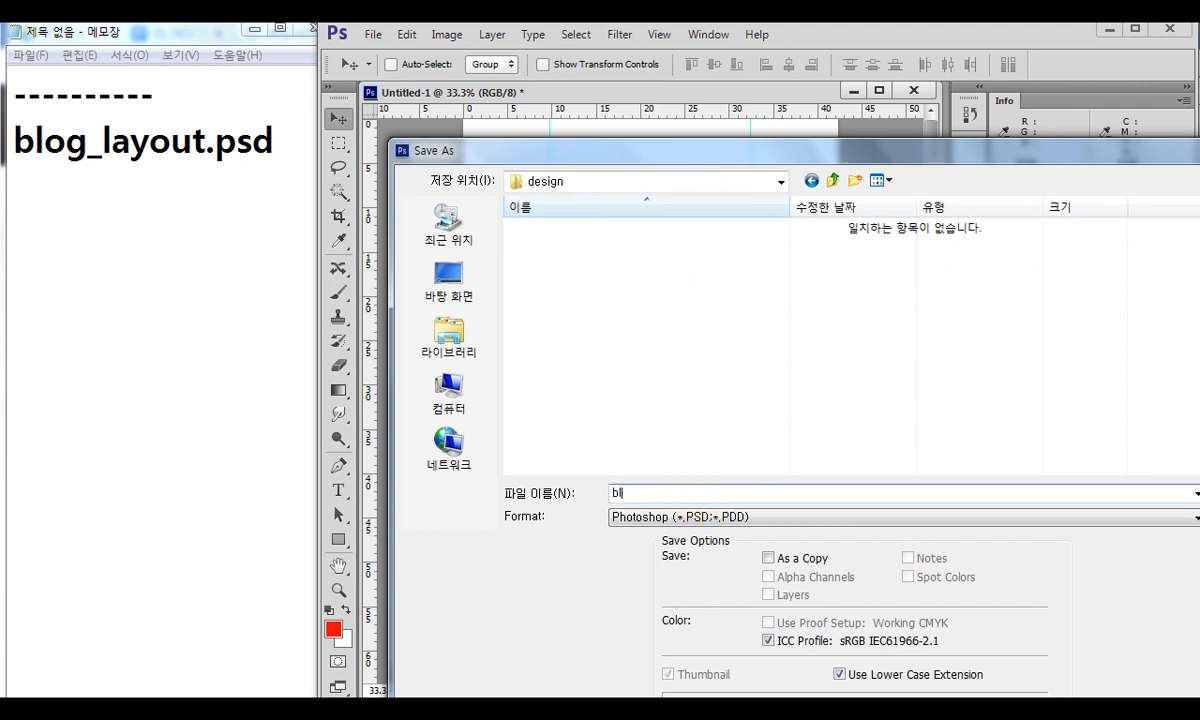
text(og_layout.psd)
key(Return)
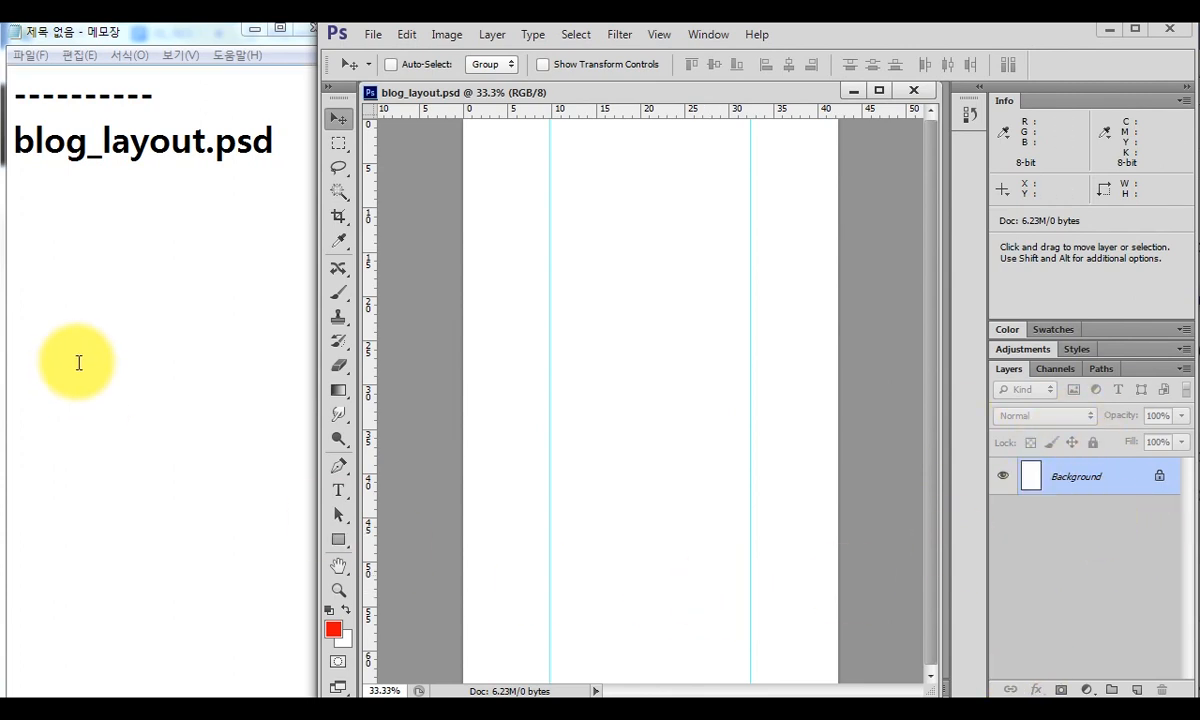
Return to the Notepad notes and copy the word guide onto a new line beneath blog_layout.psd.
click(112, 265)
drag(152, 95, 13, 82)
scroll(139, 332, up, 2)
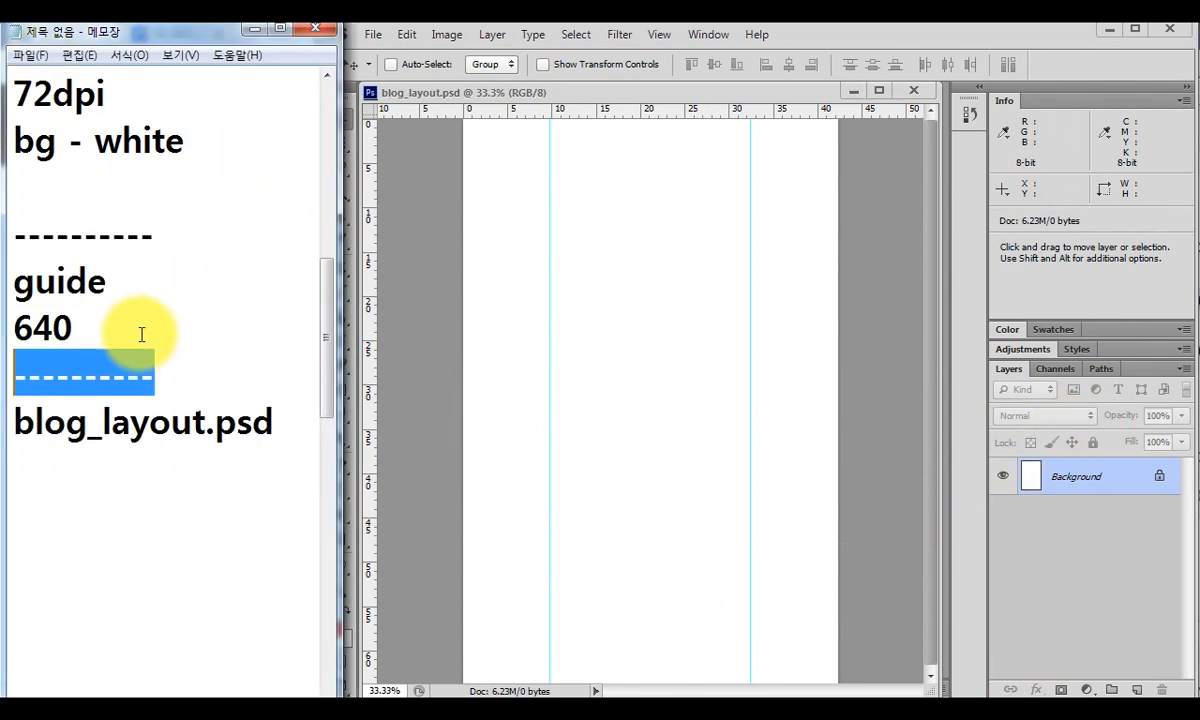
drag(139, 287, 8, 281)
key(ctrl+c)
click(81, 480)
key(ctrl+v)
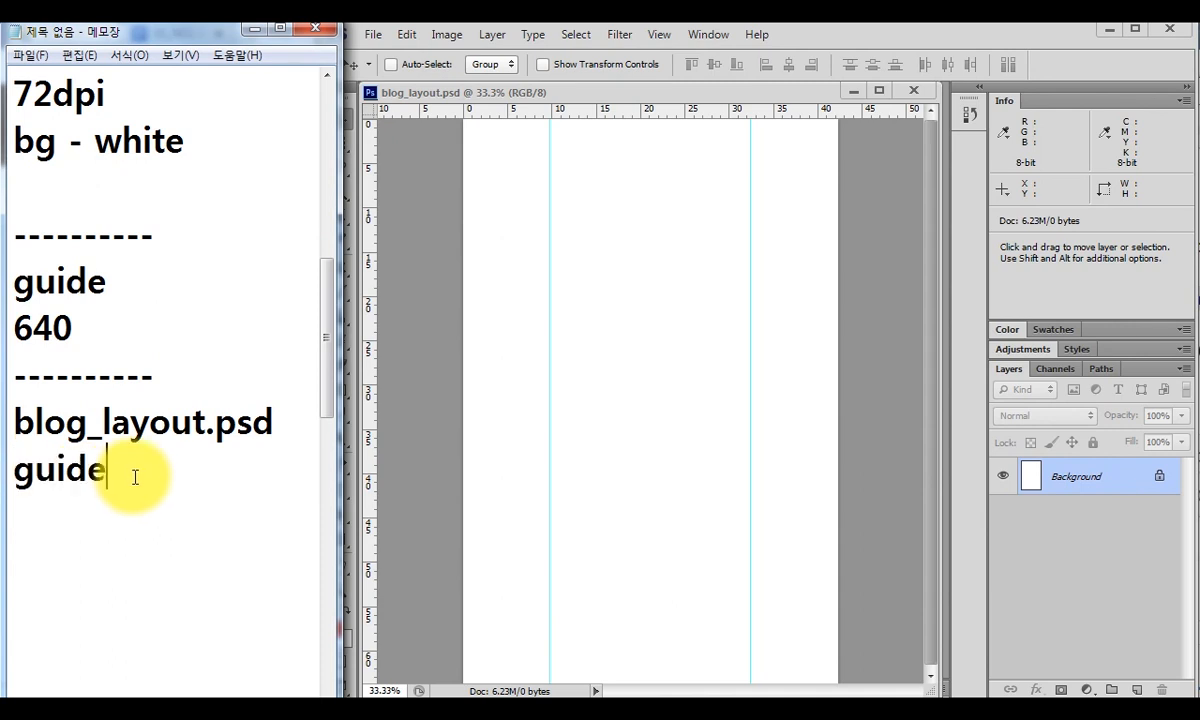
key(Return)
Insert a copy of the dashed separator between blog_layout.psd and the second guide line in the notes.
scroll(170, 430, down, 3)
scroll(177, 222, up, 3)
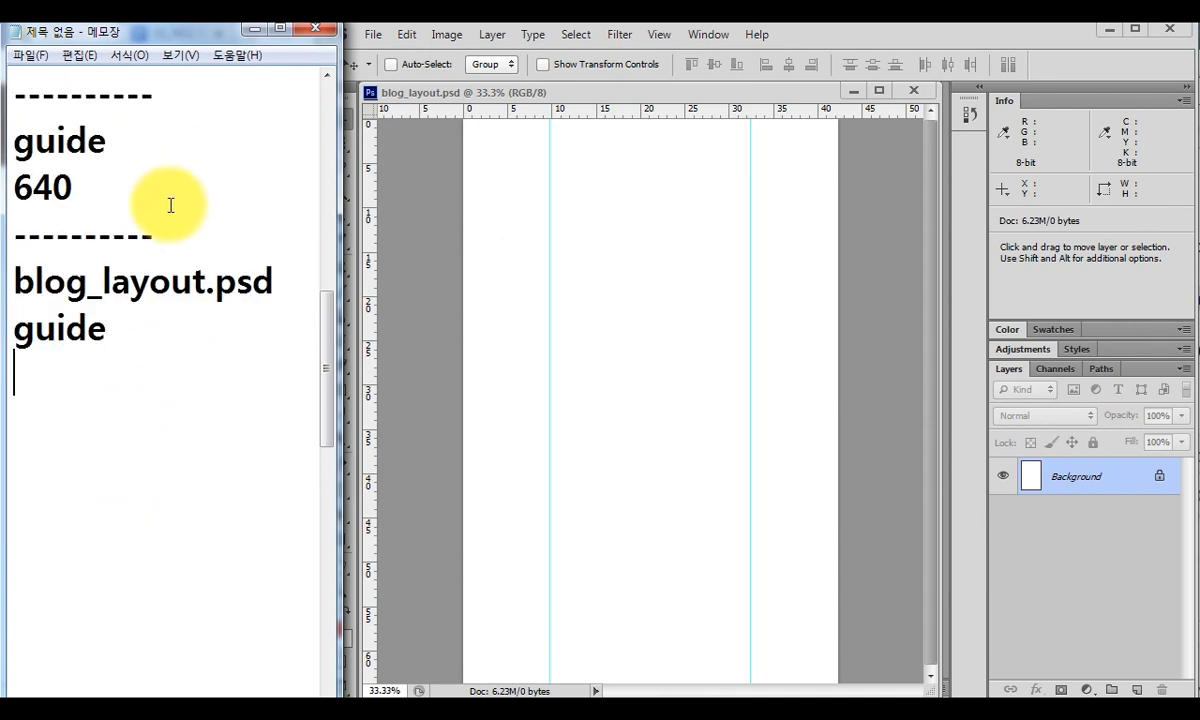
drag(158, 236, 13, 233)
key(ctrl+c)
click(300, 279)
key(Return)
key(ctrl+v)
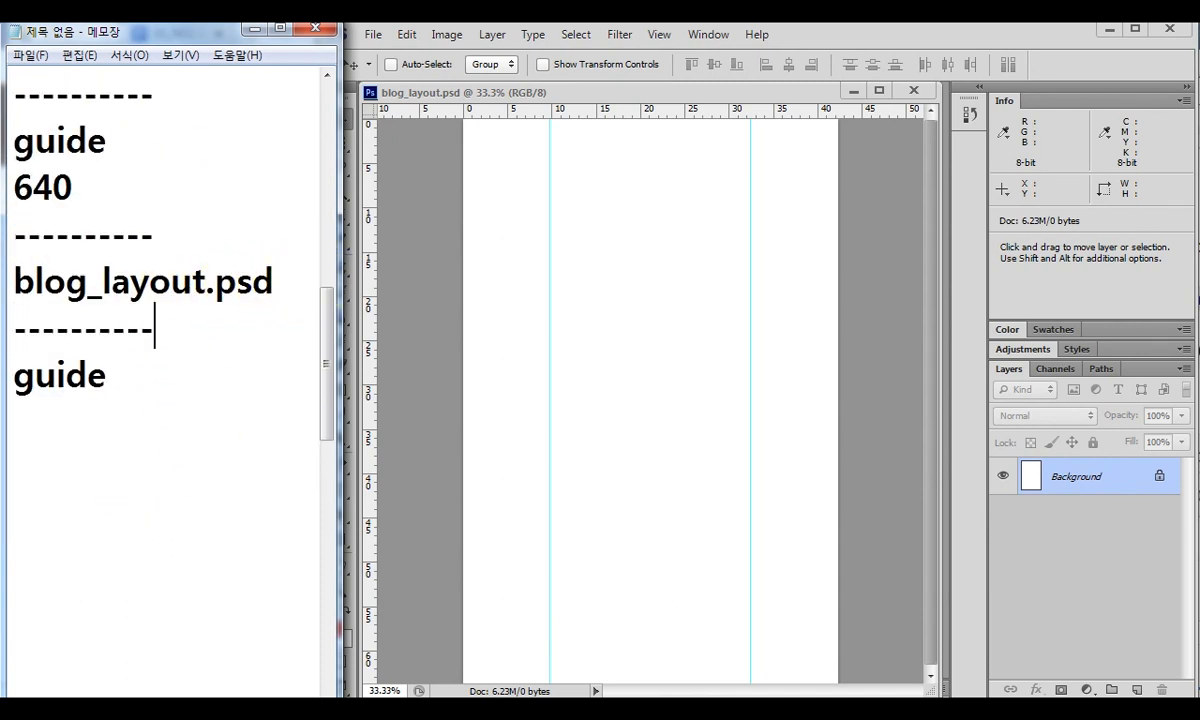
key(Down)
Switch to the blog page in Chrome and circle its header and article areas to examine the page sections.
click(329, 651)
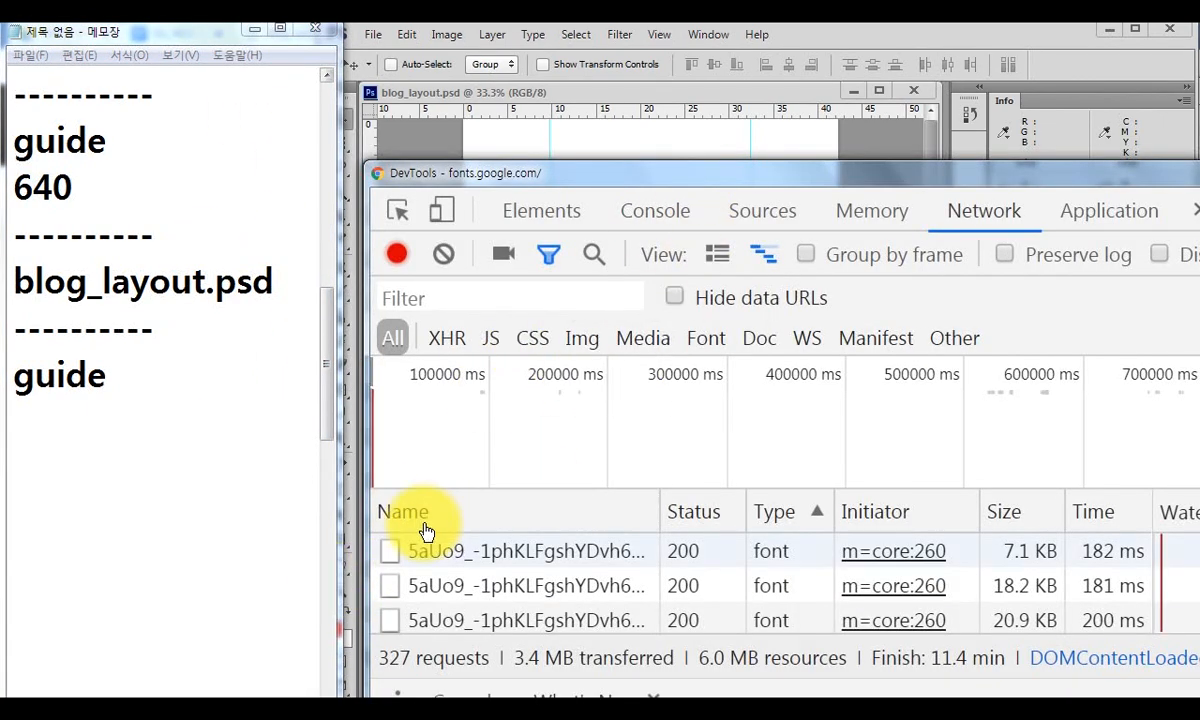
click(480, 651)
scroll(725, 370, up, 2)
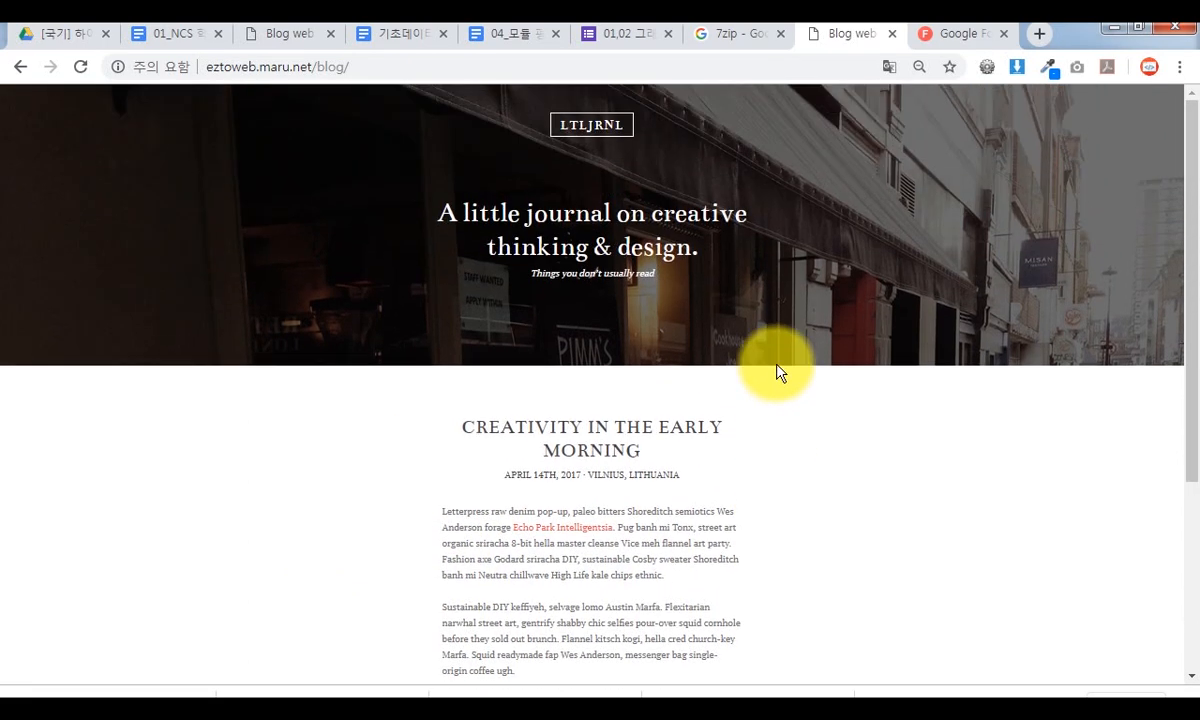
key(ctrl+2)
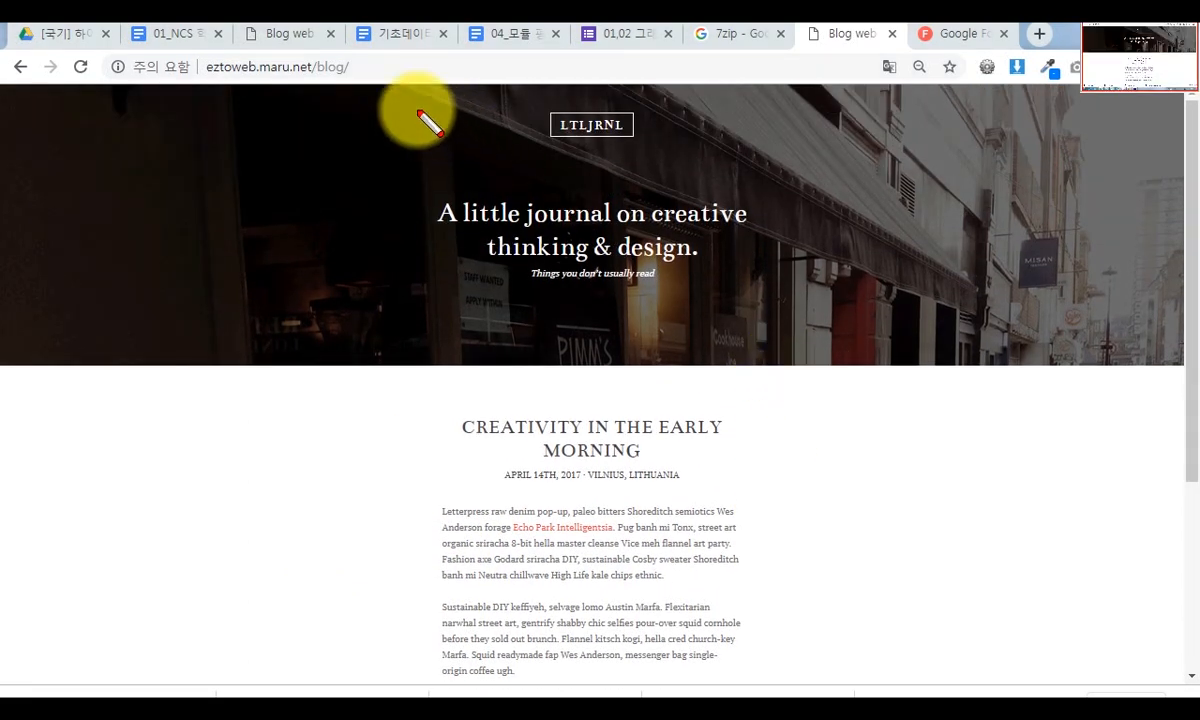
drag(400, 102, 715, 303)
mouse_move(486, 403)
mouse_down()
mouse_move(512, 453)
mouse_move(714, 589)
mouse_up()
key(Escape)
Examine the end of the blog page, circling the Share links row and the copyright footer.
scroll(807, 548, down, 1)
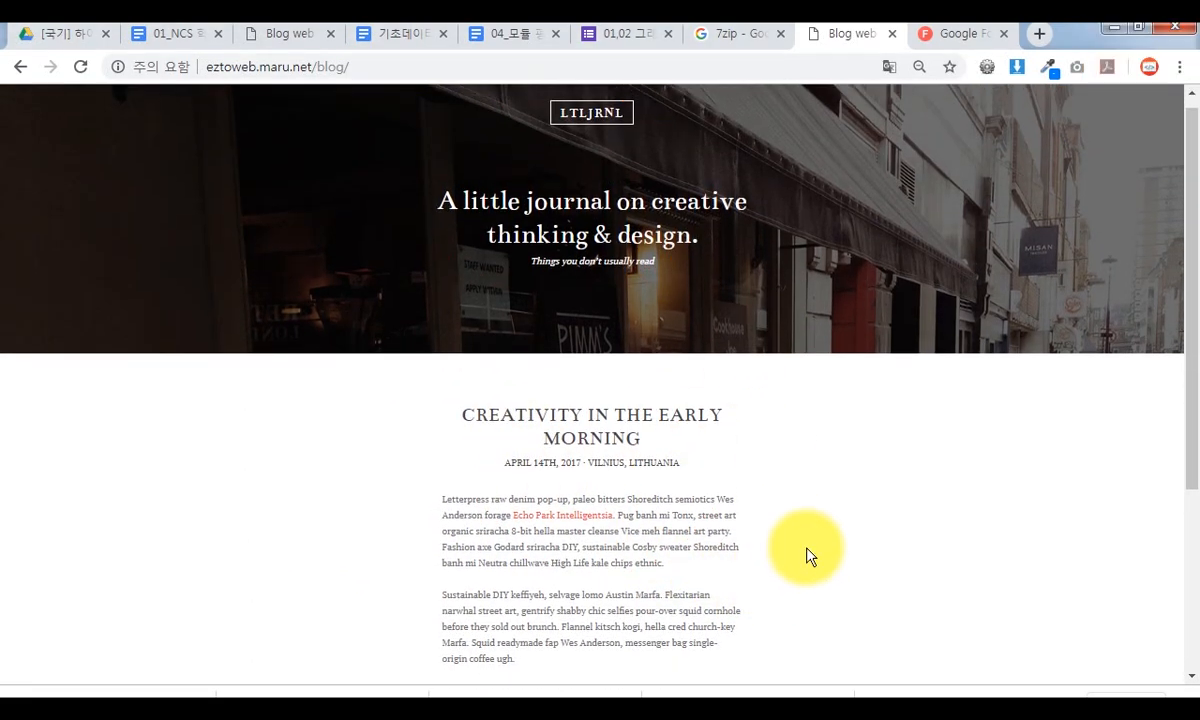
scroll(807, 556, down, 3)
key(ctrl+2)
mouse_move(400, 545)
mouse_down()
mouse_move(697, 630)
mouse_move(688, 620)
mouse_up()
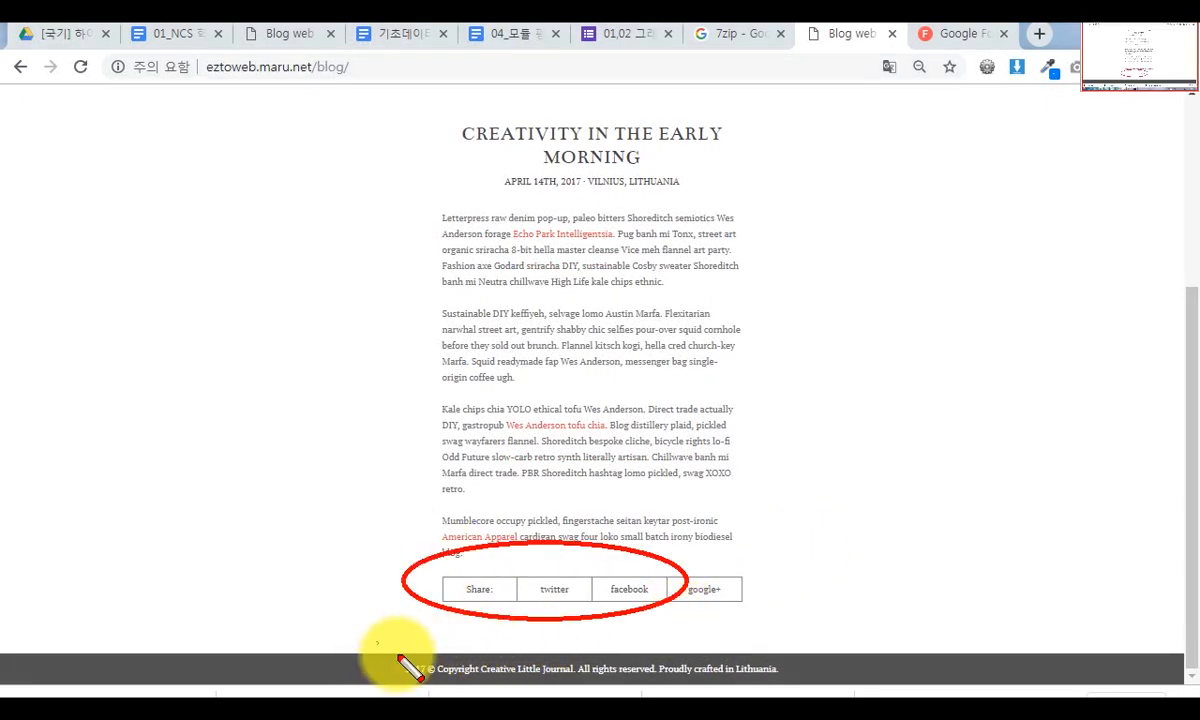
drag(400, 658, 770, 688)
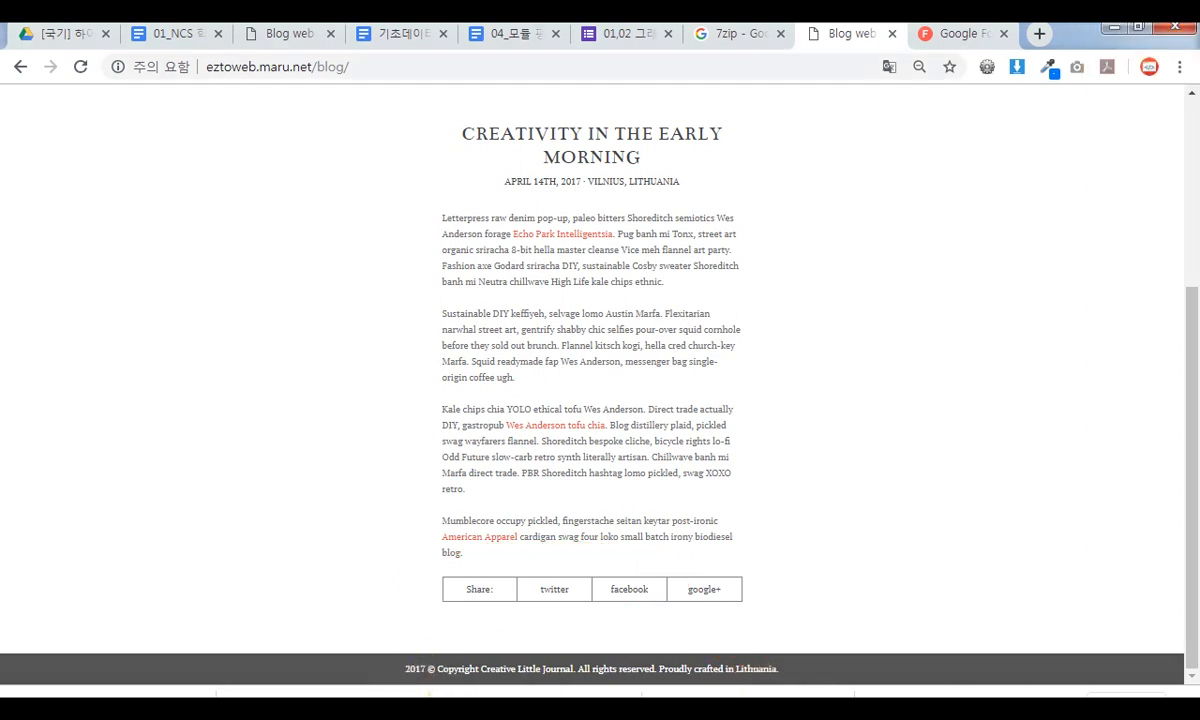
Go back to the Notepad notes and write HEADER on a new line beneath the second guide line.
mouse_move(595, 690)
click(665, 678)
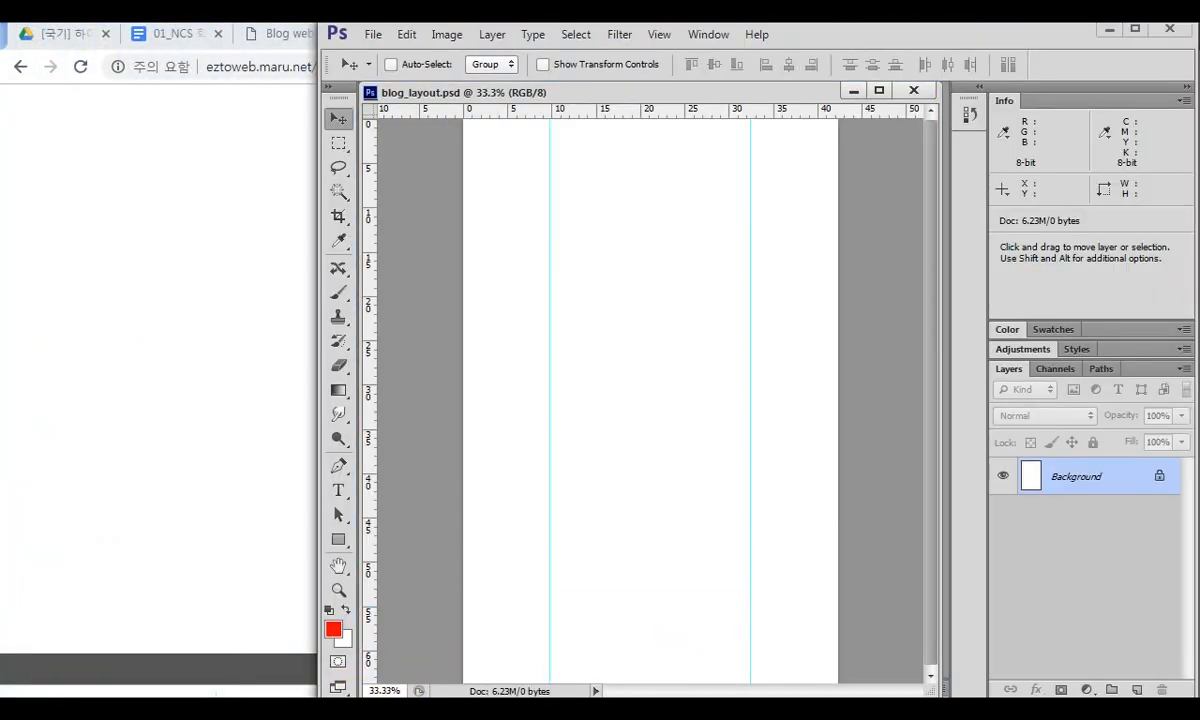
click(390, 712)
key(Return)
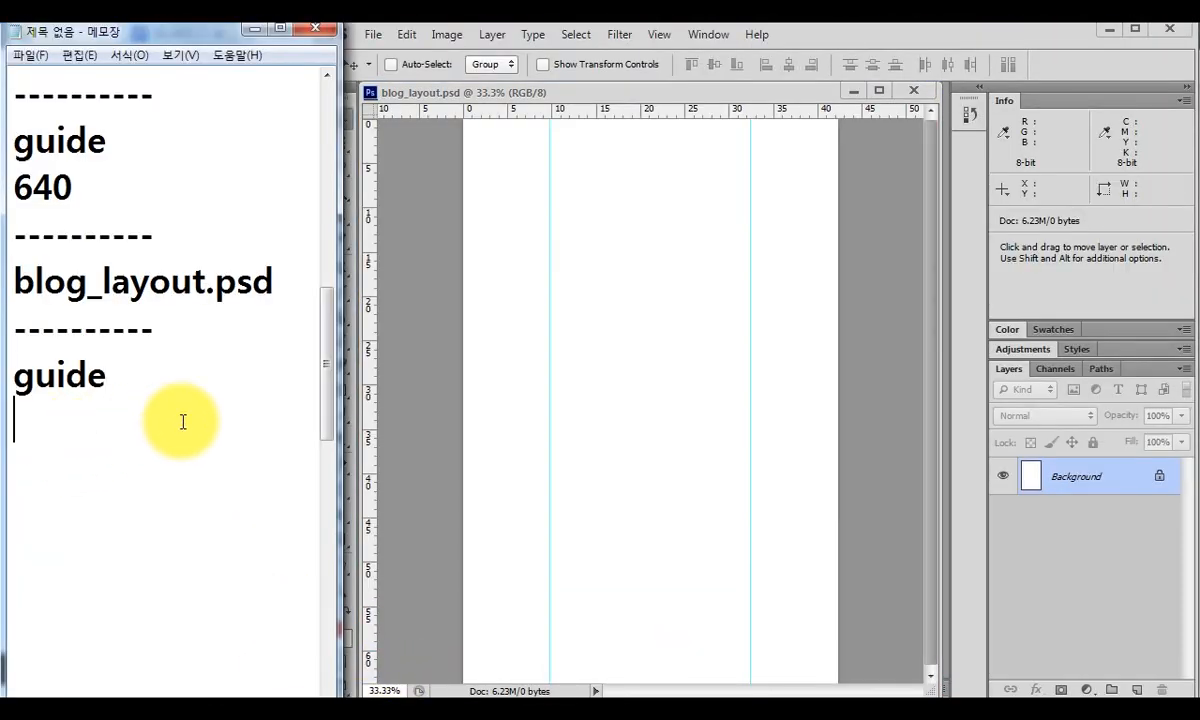
text(GI)
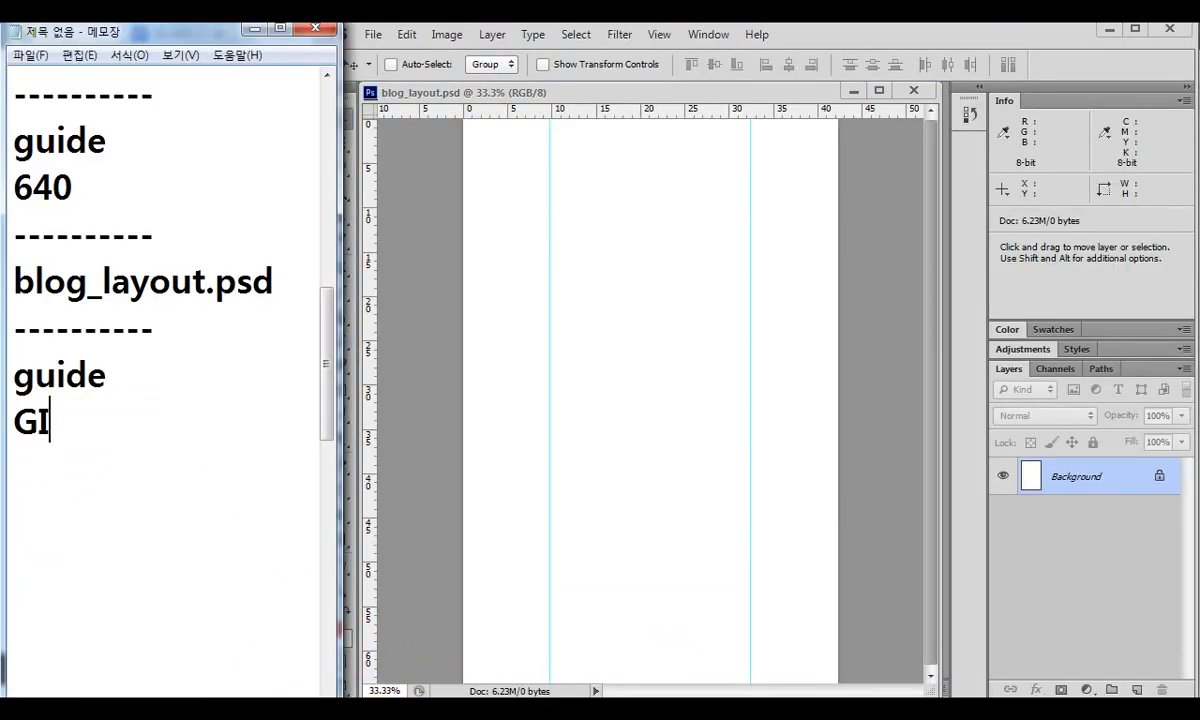
key(BackSpace)
text(HEDAA)
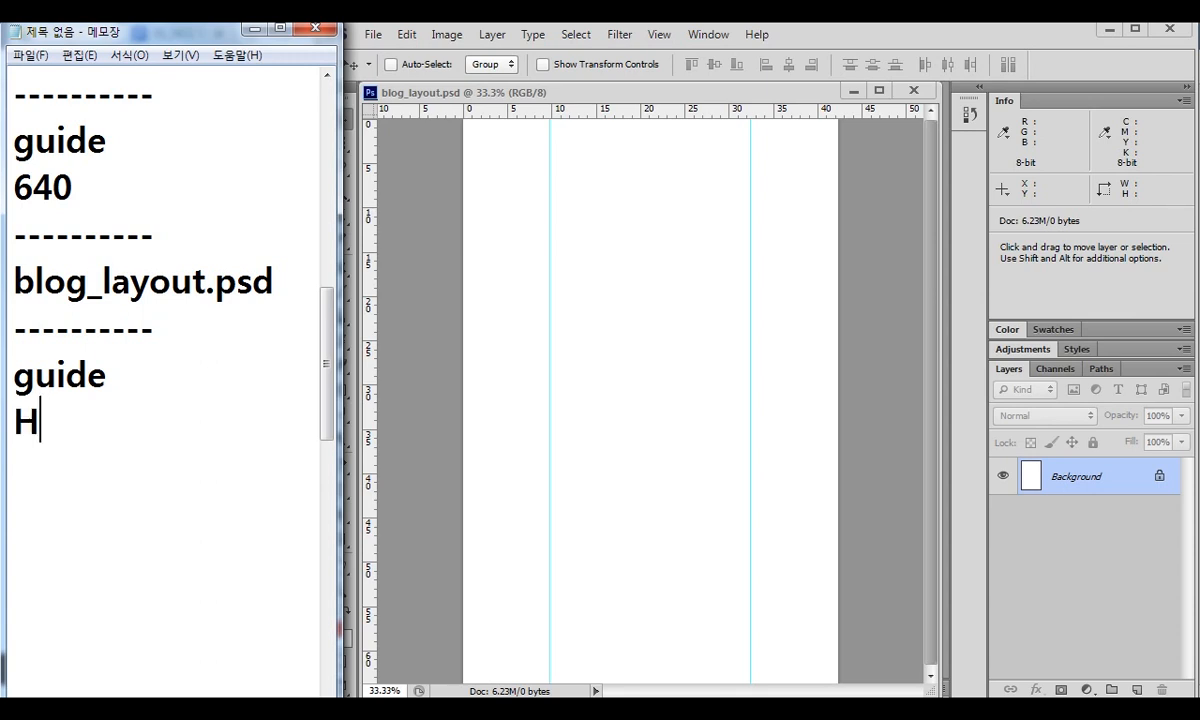
key(BackSpace)
key(BackSpace)
key(BackSpace)
text(ADER)
key(Return)
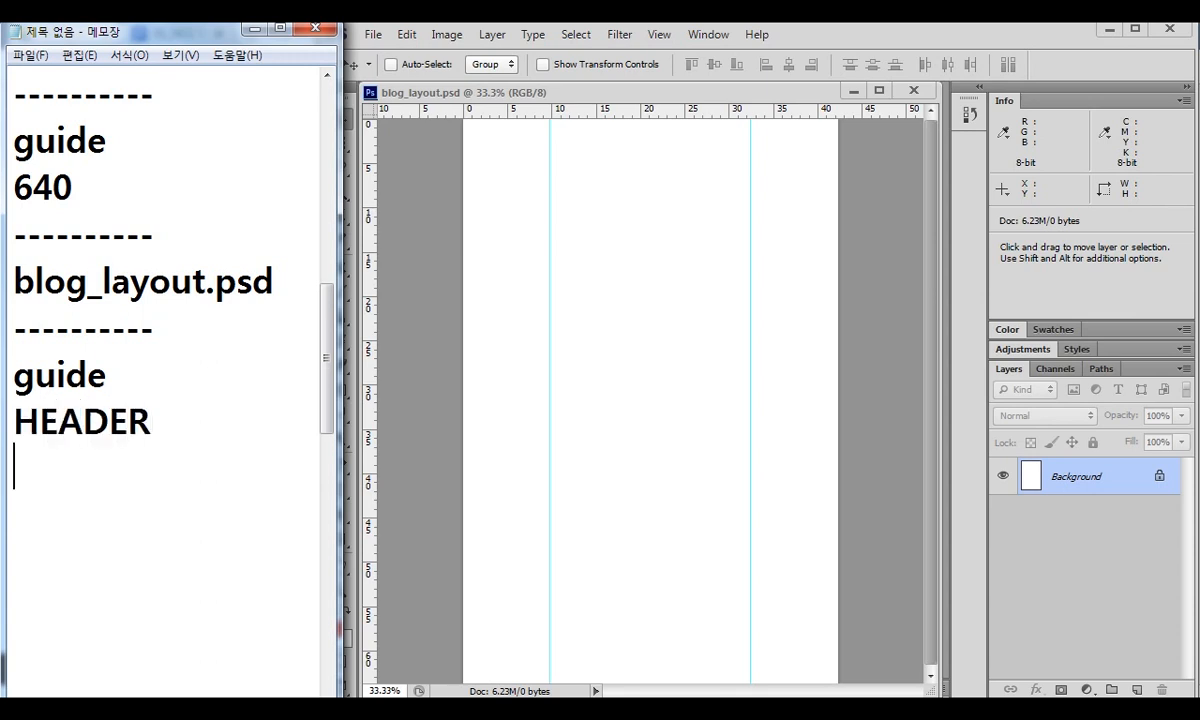
List CONTENT, an indented "- SHARE" item and FOOTER beneath HEADER in the notes.
text(CONTENT)
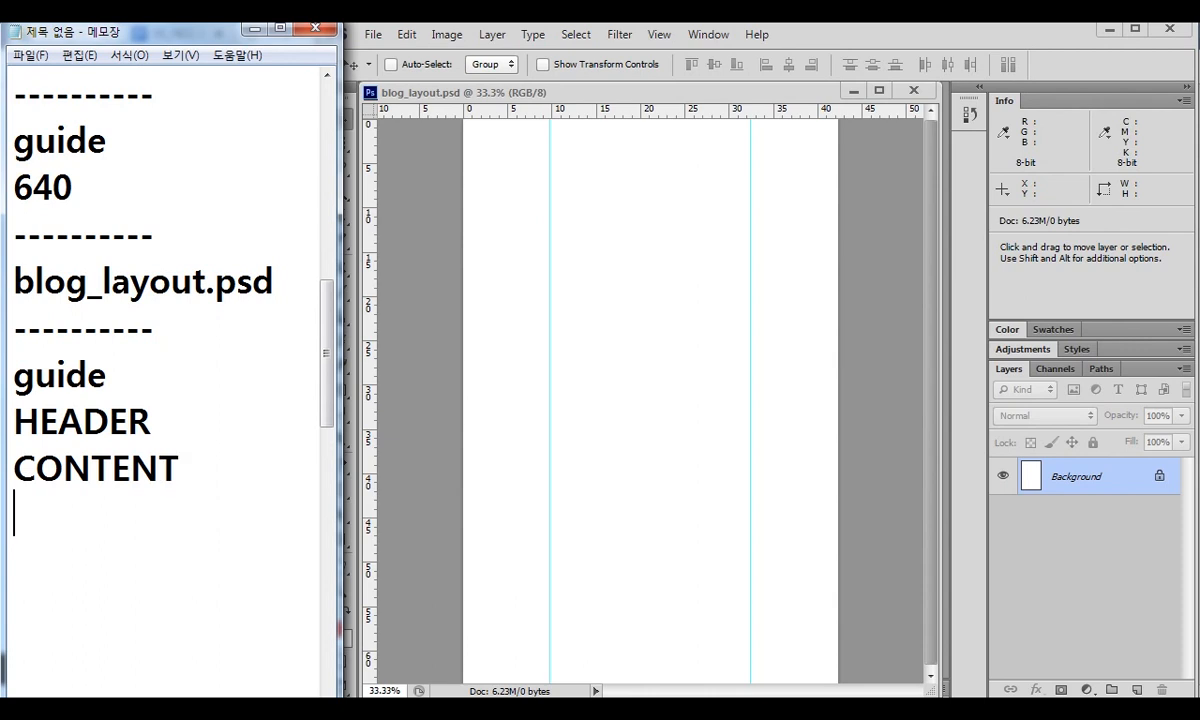
text( SHA)
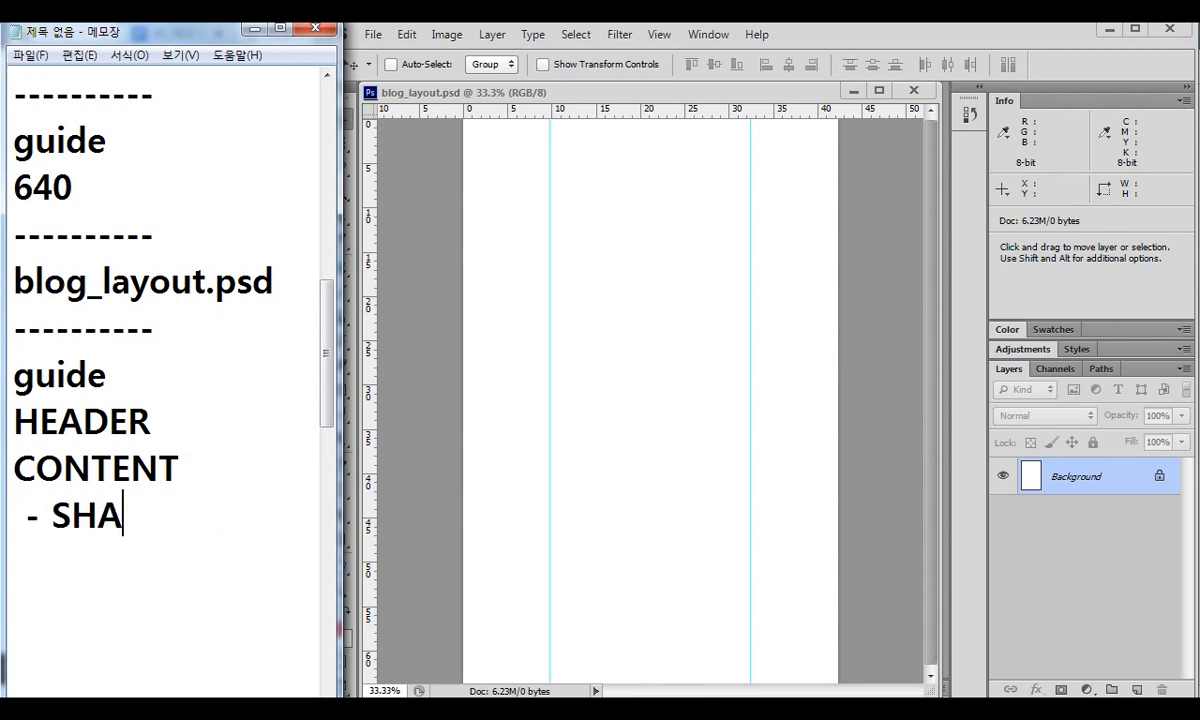
key(BackSpace)
key(BackSpace)
key(BackSpace)
text(S)
text(SH)
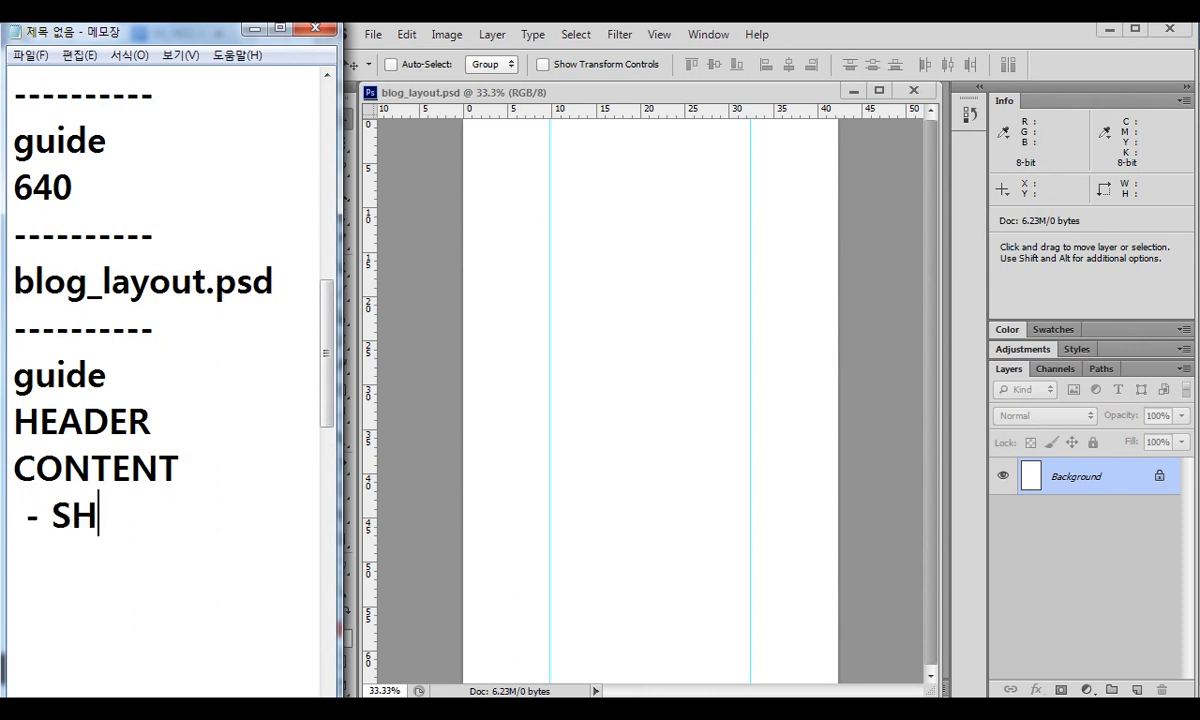
text(AGFOOTER)
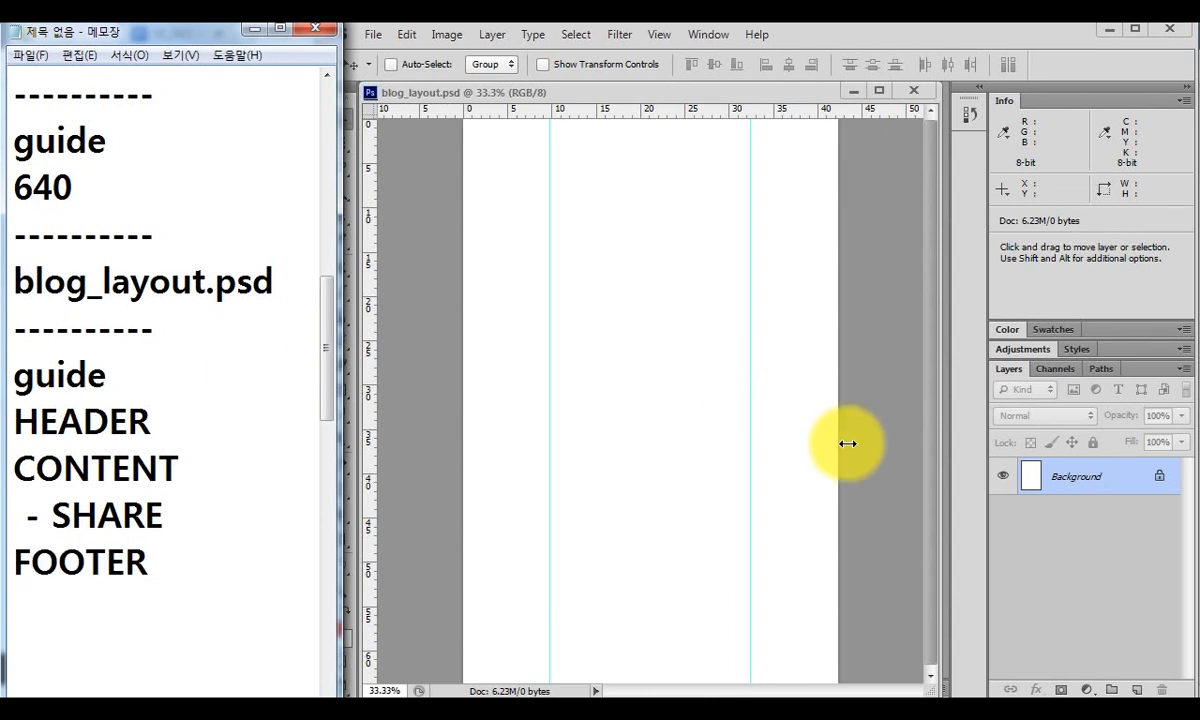
Switch to Photoshop and create four new layer groups above the Background layer.
click(1040, 530)
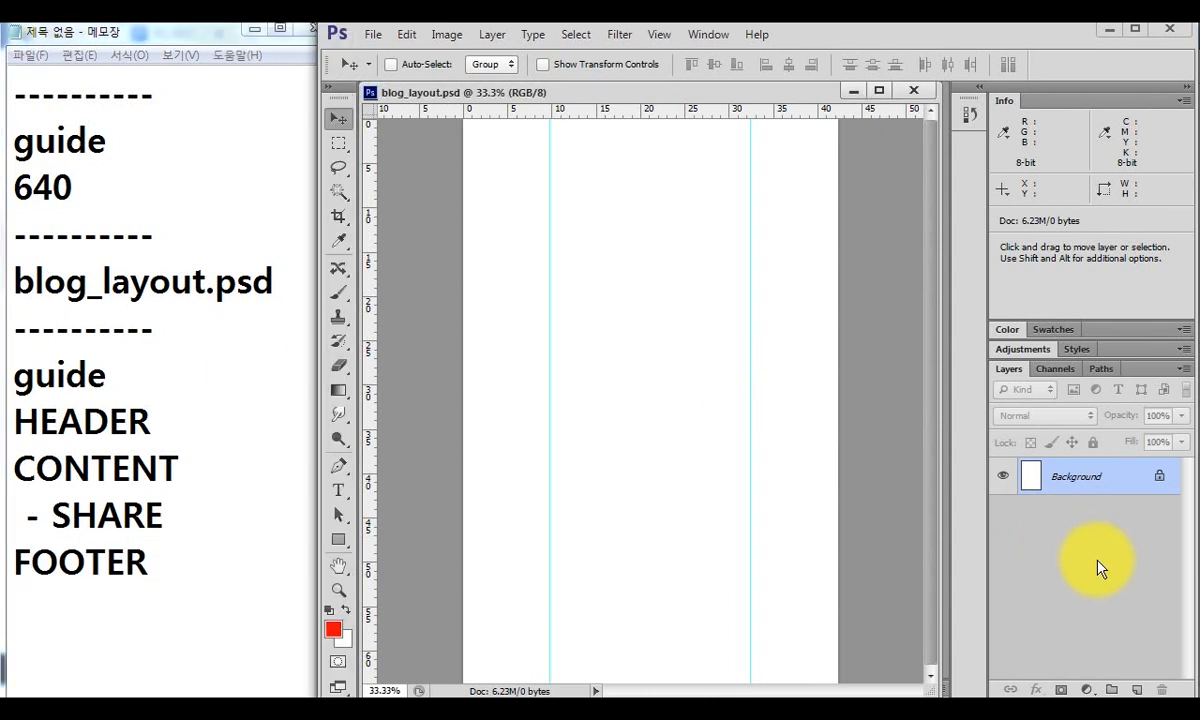
click(1112, 689)
click(1112, 689)
click(1112, 689)
click(1112, 689)
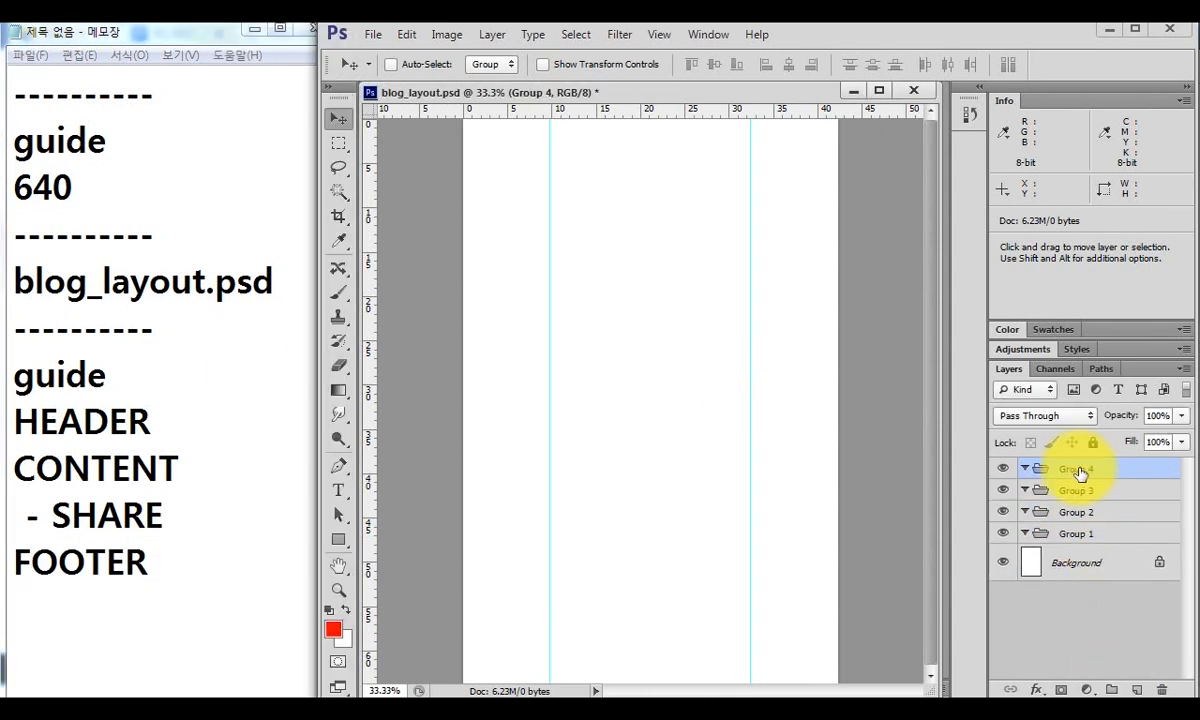
Rename the topmost layer group HEADER and the group directly below it CONTENT.
double_click(1076, 469)
text(HEADER)
key(Return)
double_click(1078, 490)
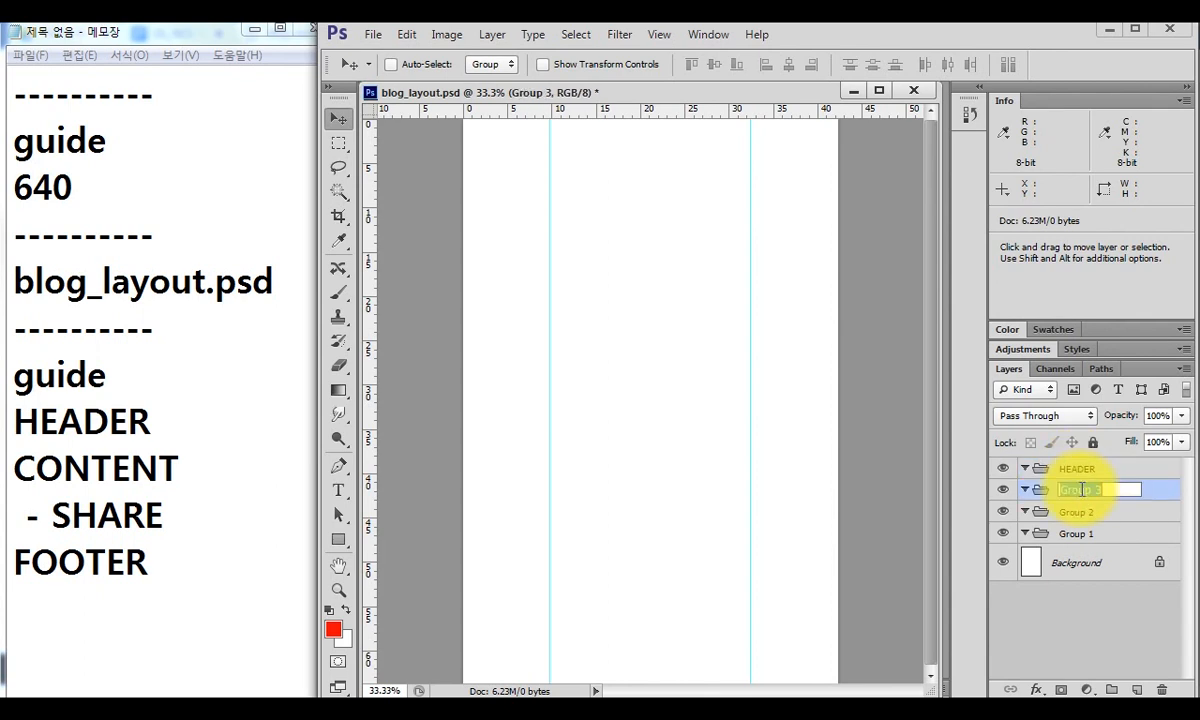
text(CONTENT)
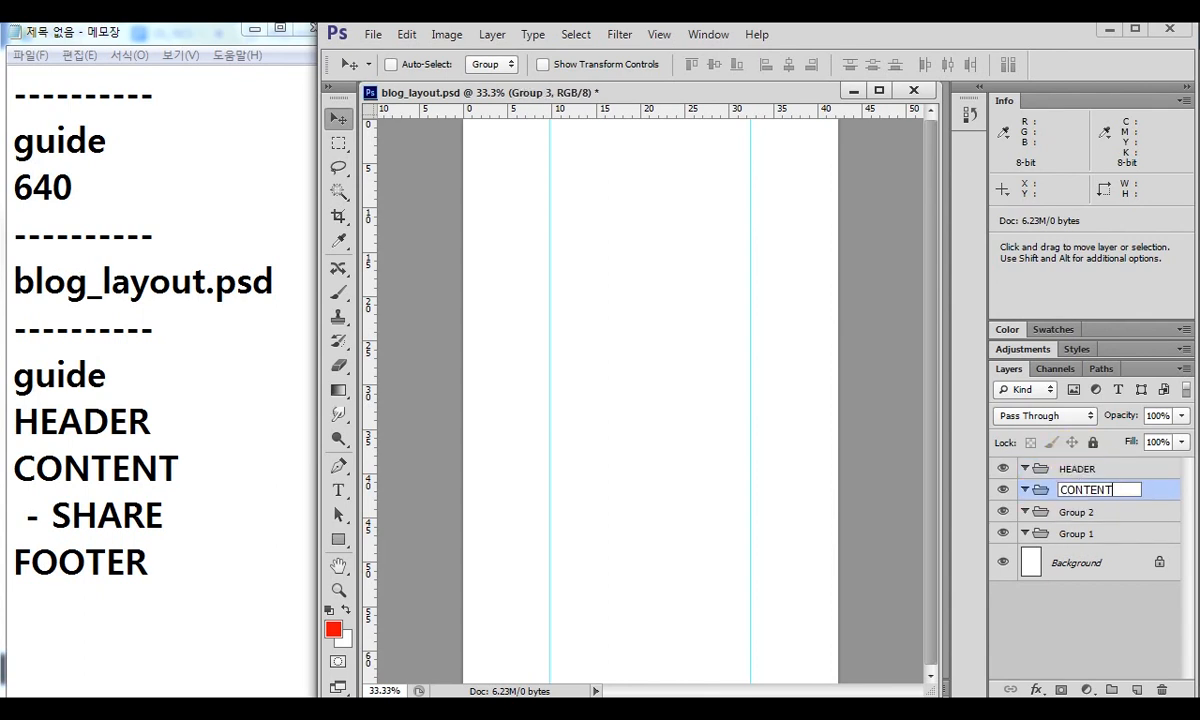
Rename the two lower layer groups SHARE and FOOTER, and nest SHARE inside the CONTENT group.
double_click(1080, 511)
text(SA)
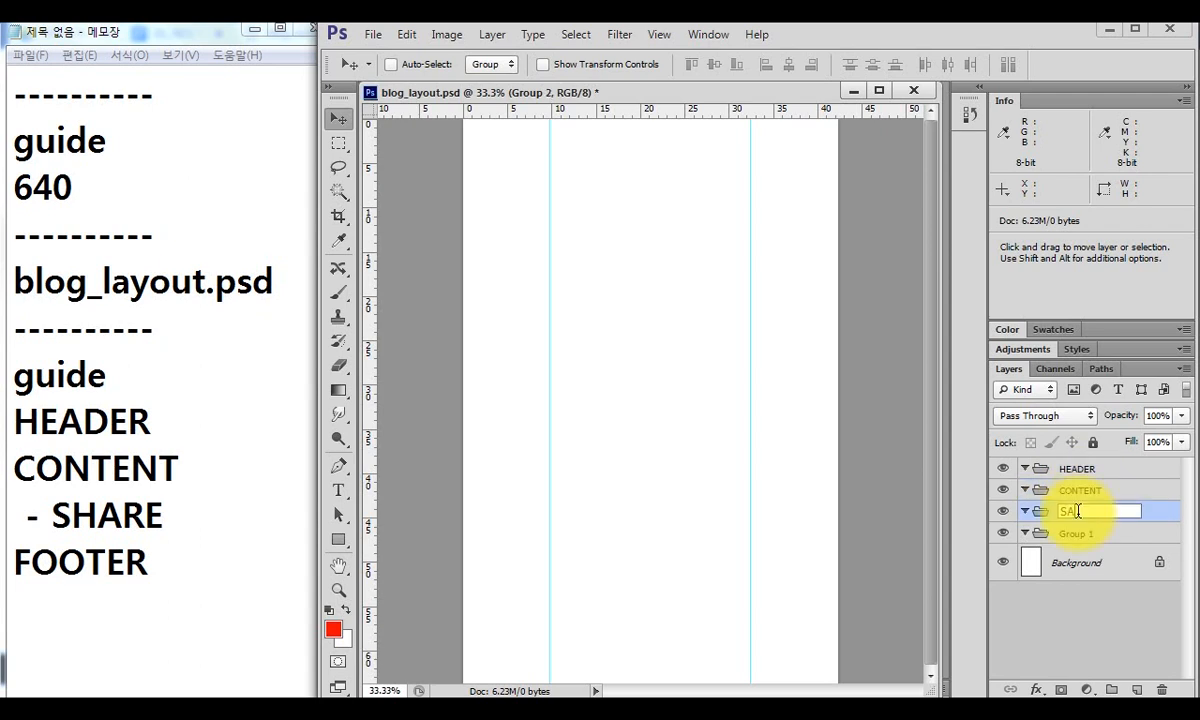
text(ARE)
key(Return)
click(1088, 534)
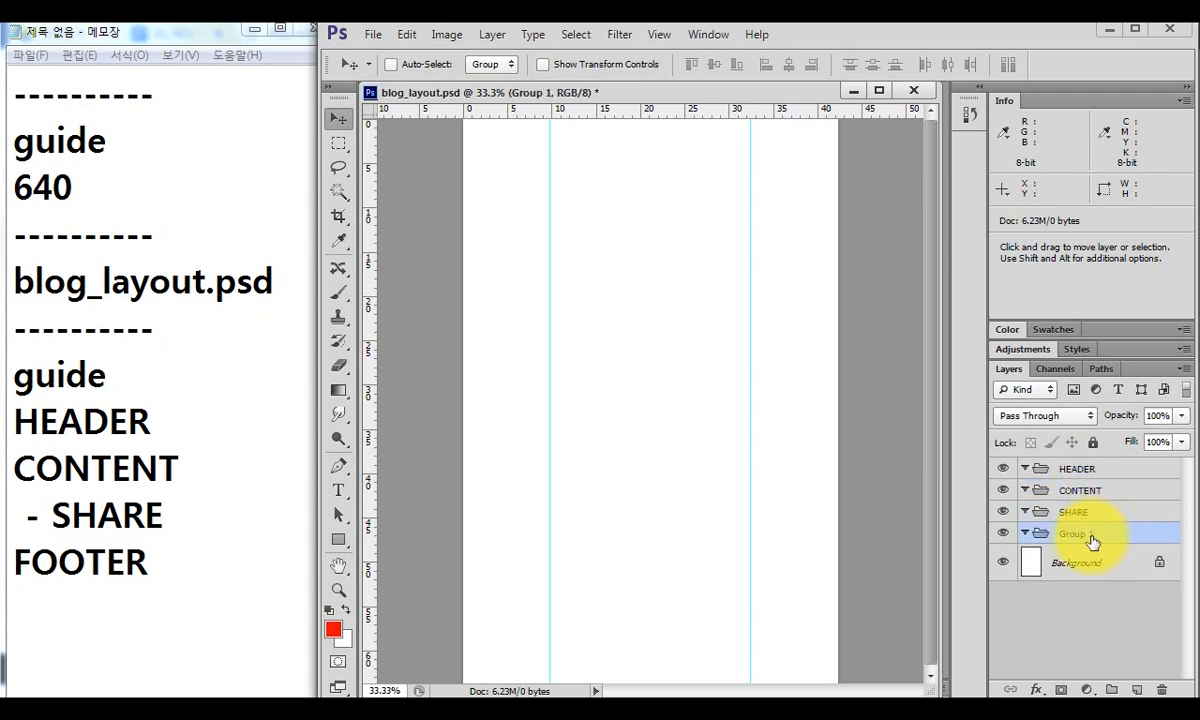
double_click(1090, 535)
text(FOOTER)
key(Return)
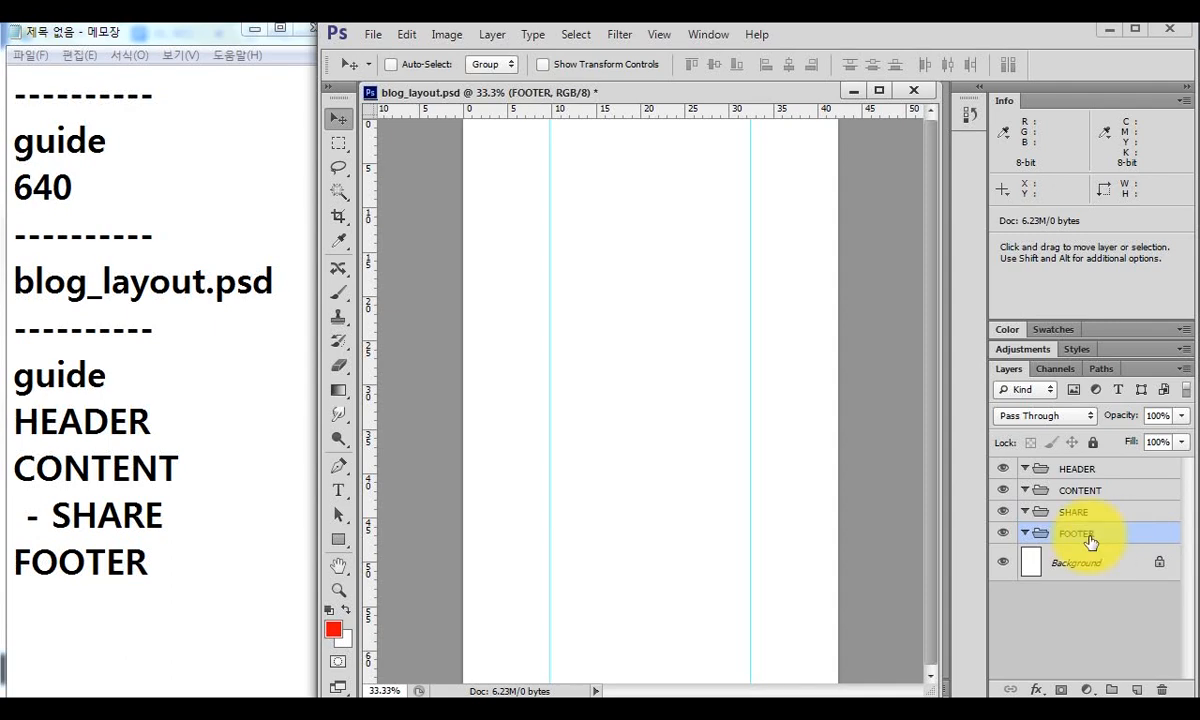
mouse_move(1076, 511)
mouse_down()
mouse_move(1093, 487)
mouse_move(1094, 498)
mouse_up()
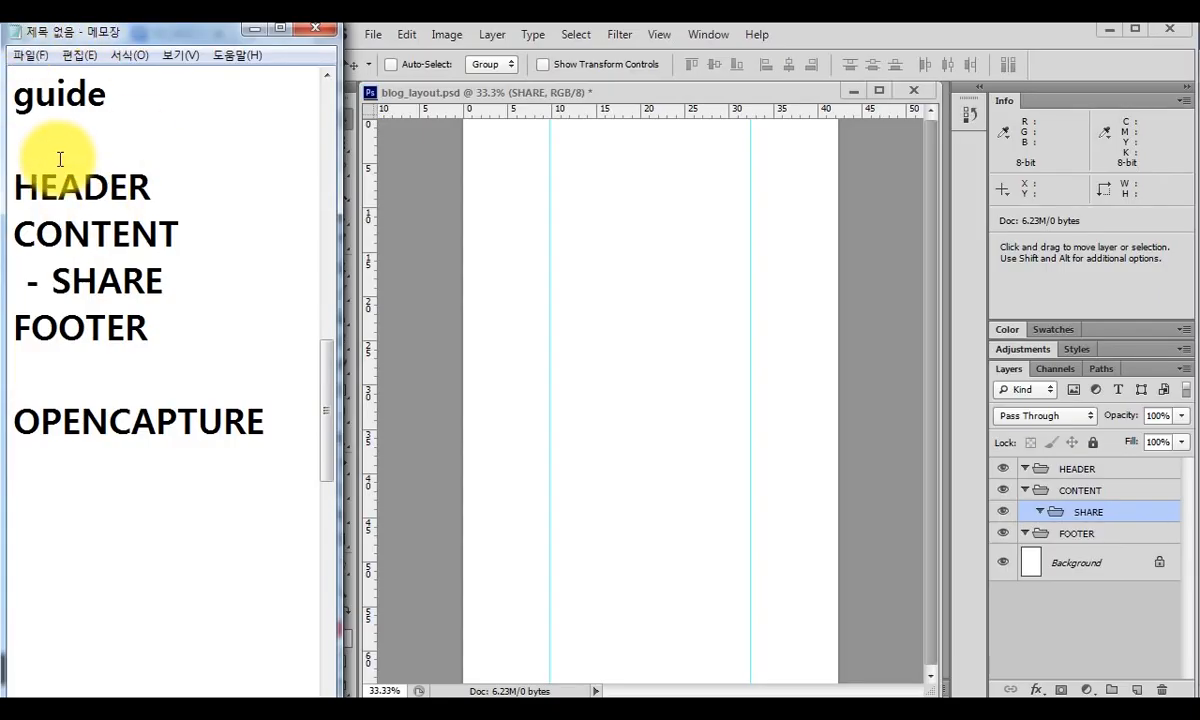
Add a GRID line between guide and HEADER in the Notepad notes.
text(GRID)
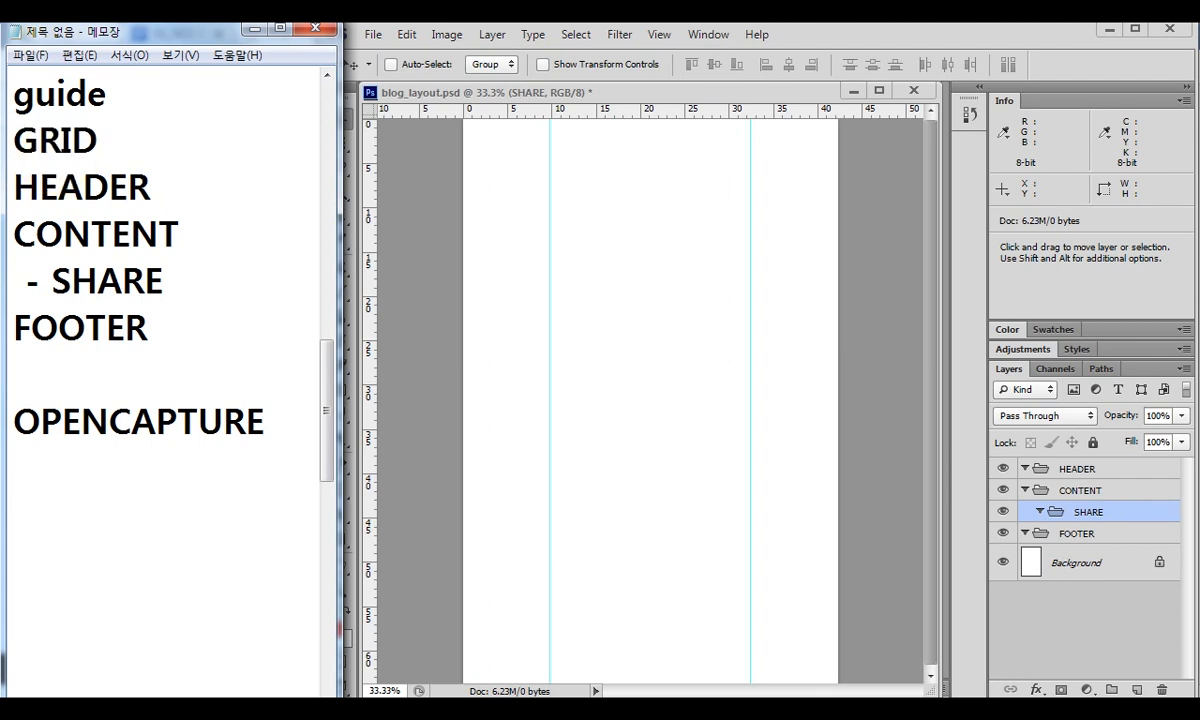
Insert a blank line between guide and GRID in the Notepad notes and select the word GRID.
key(shift+Home)
key(Left)
key(Down)
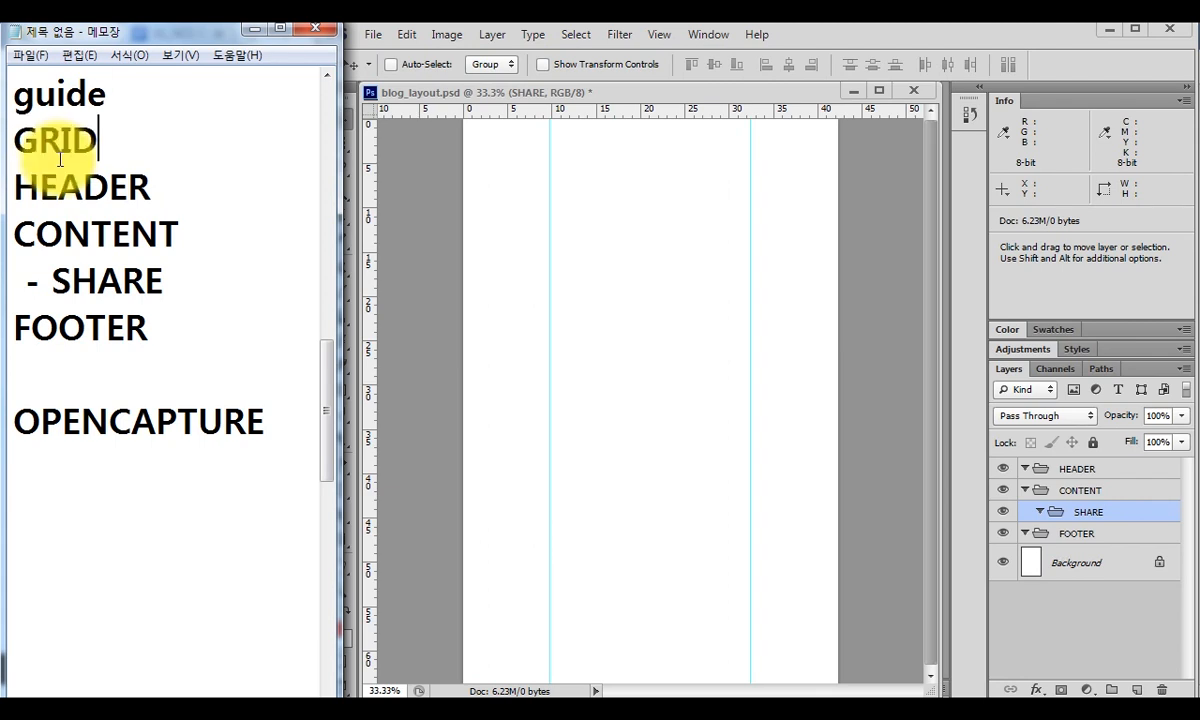
key(Return)
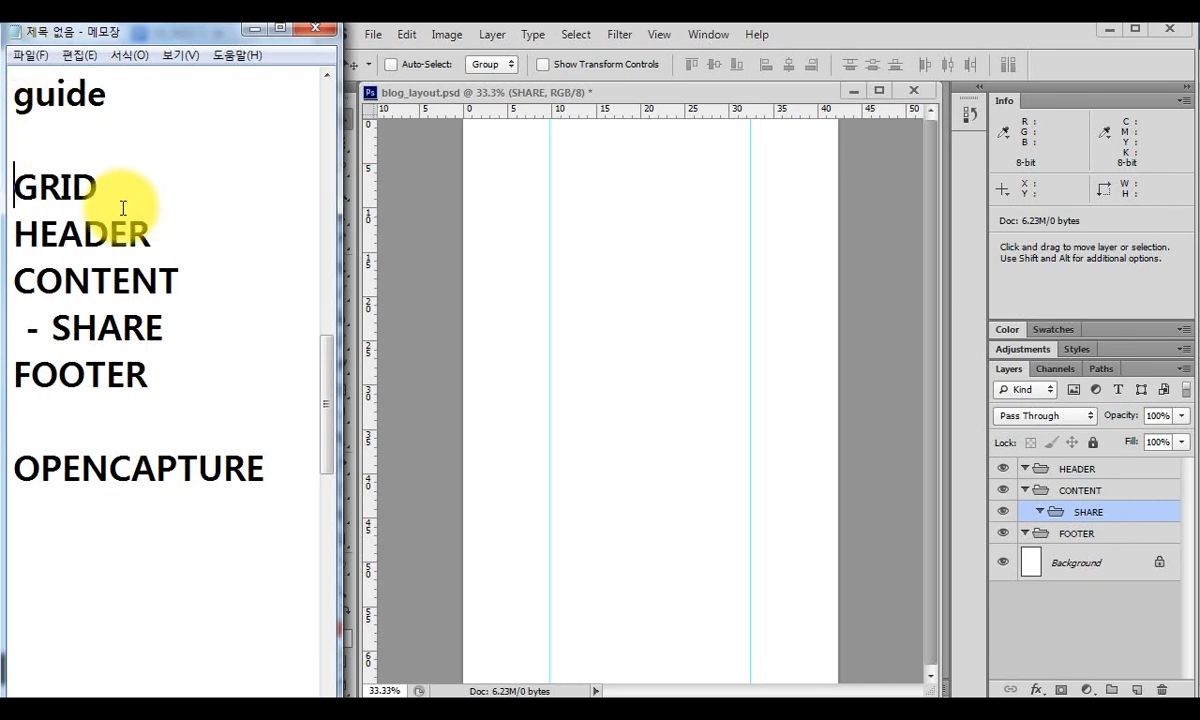
drag(100, 188, 3, 184)
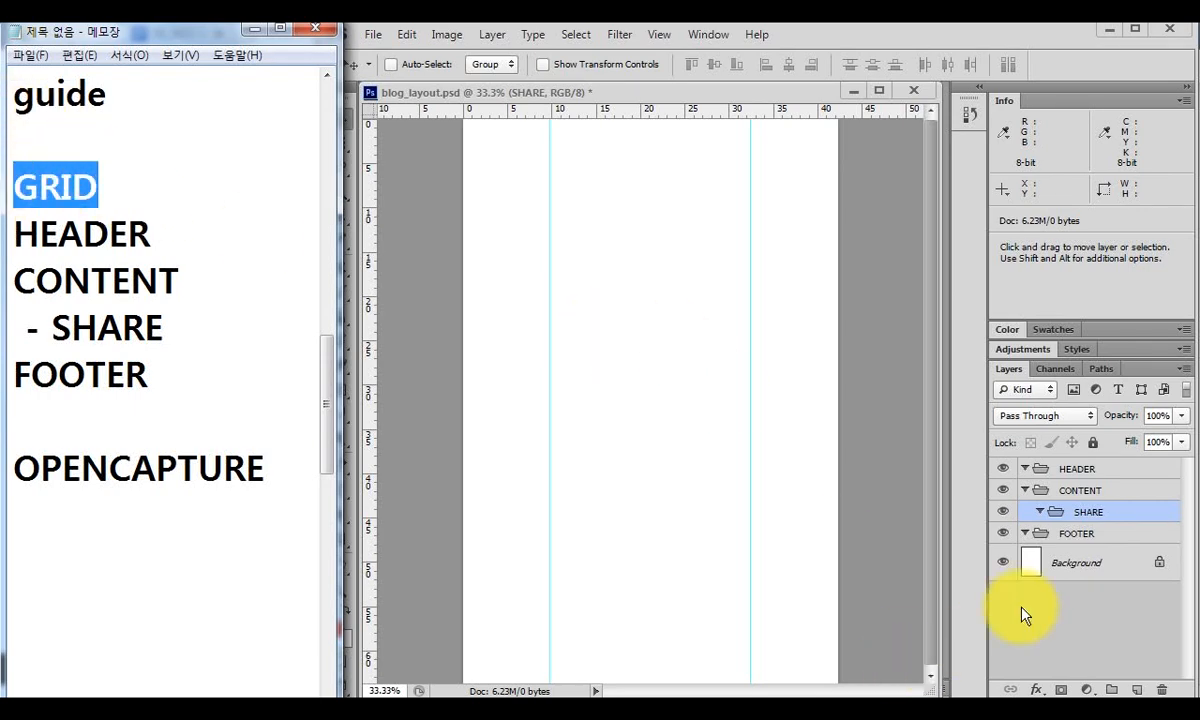
Switch to Photoshop, create a new layer group above HEADER and rename it GRID.
click(1066, 470)
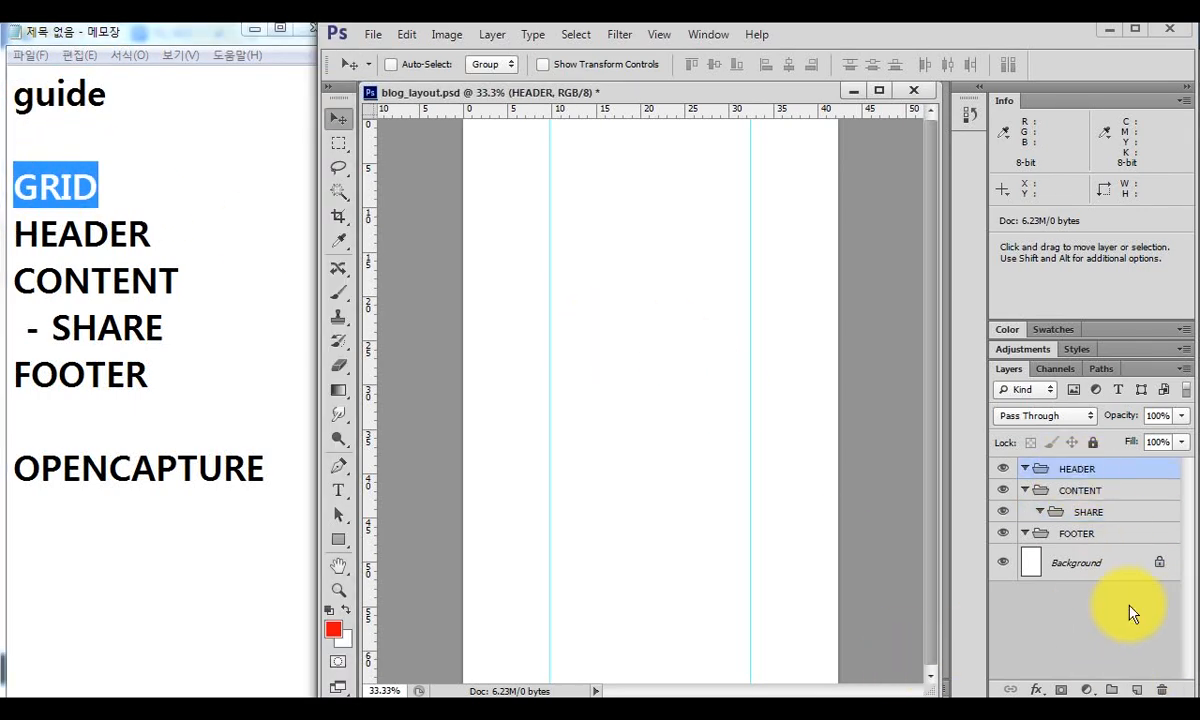
click(1111, 689)
double_click(1083, 469)
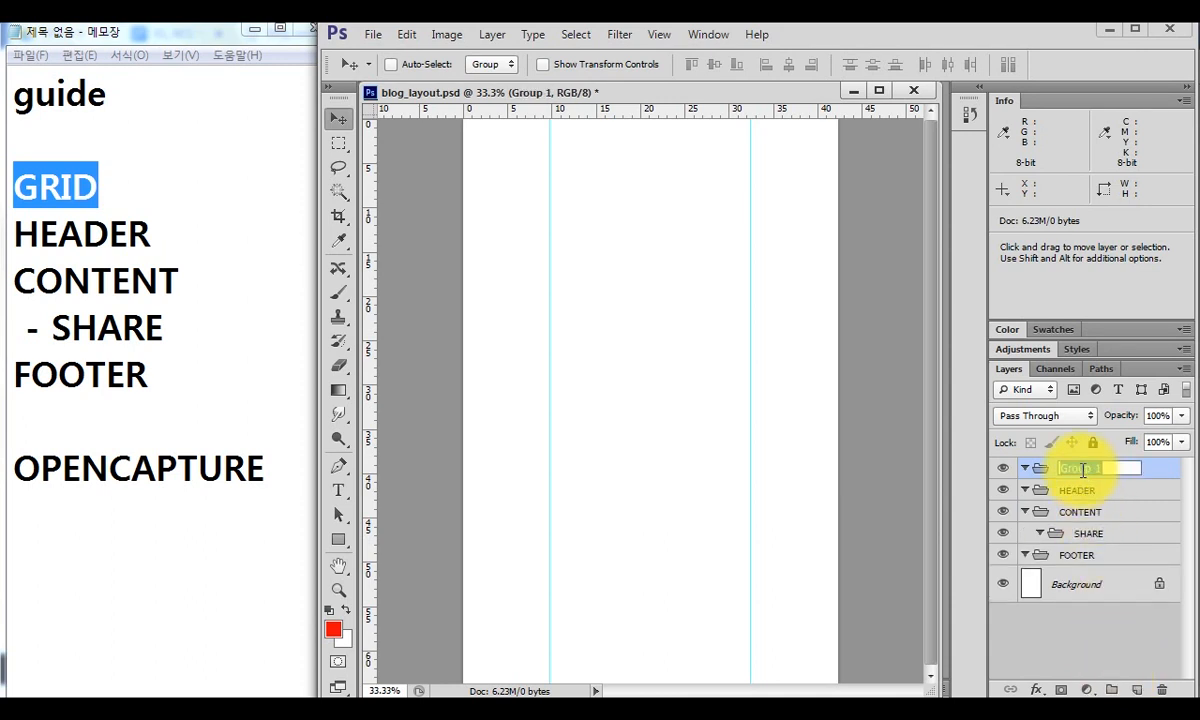
text(GRID)
key(Return)
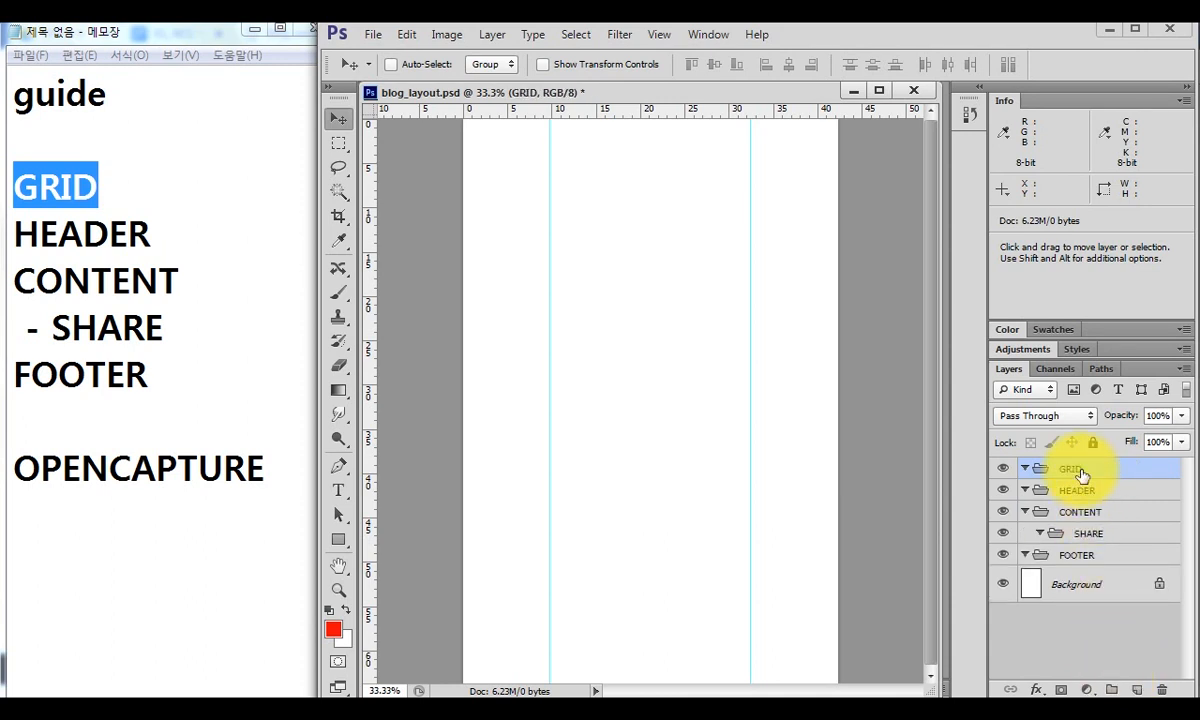
mouse_move(996, 455)
mouse_down()
mouse_move(1144, 482)
mouse_move(1040, 440)
mouse_up()
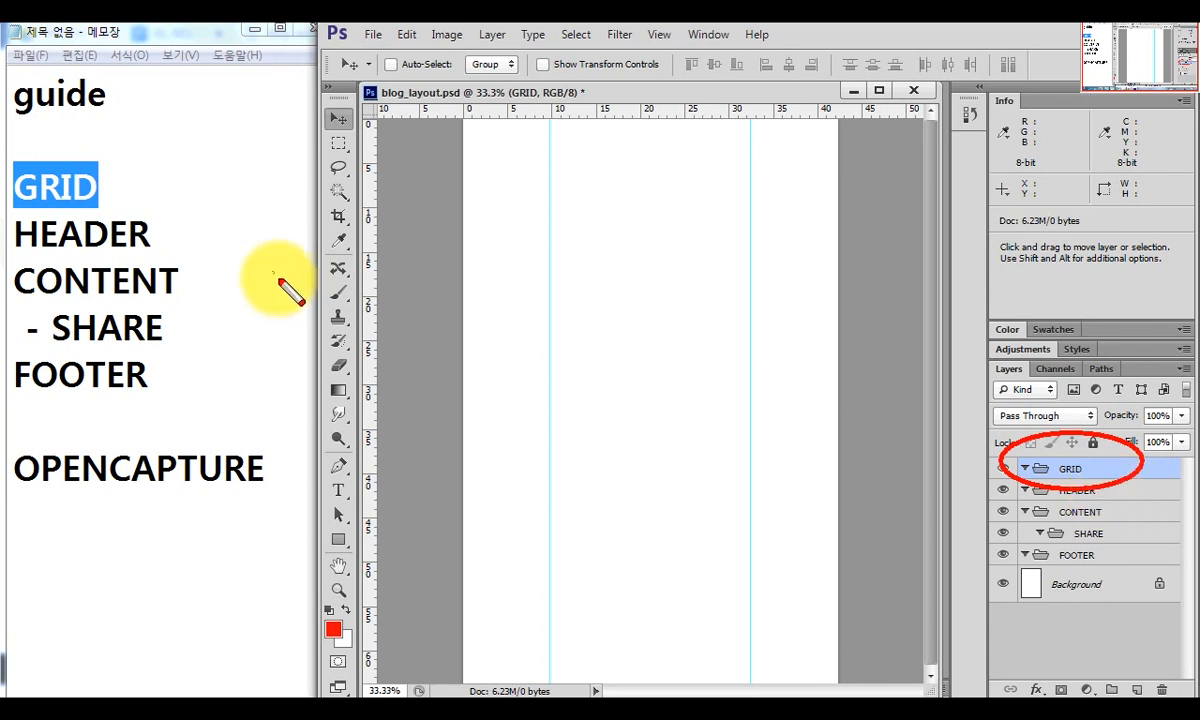
drag(27, 186, 12, 212)
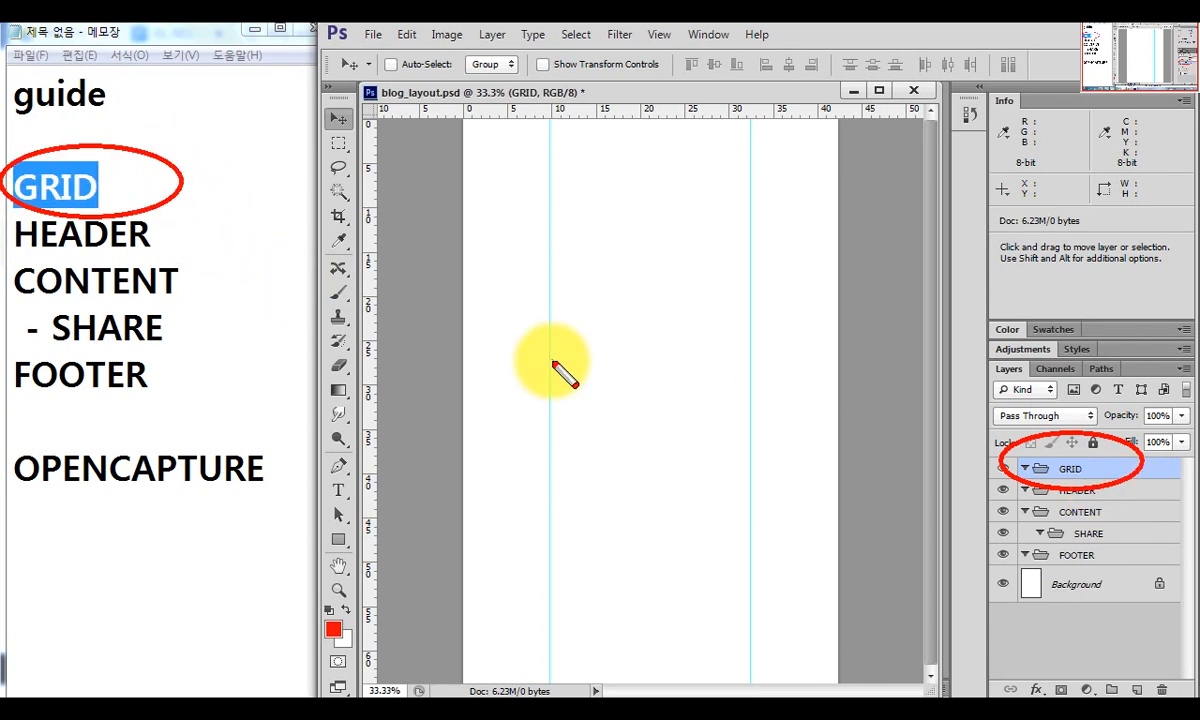
key(Escape)
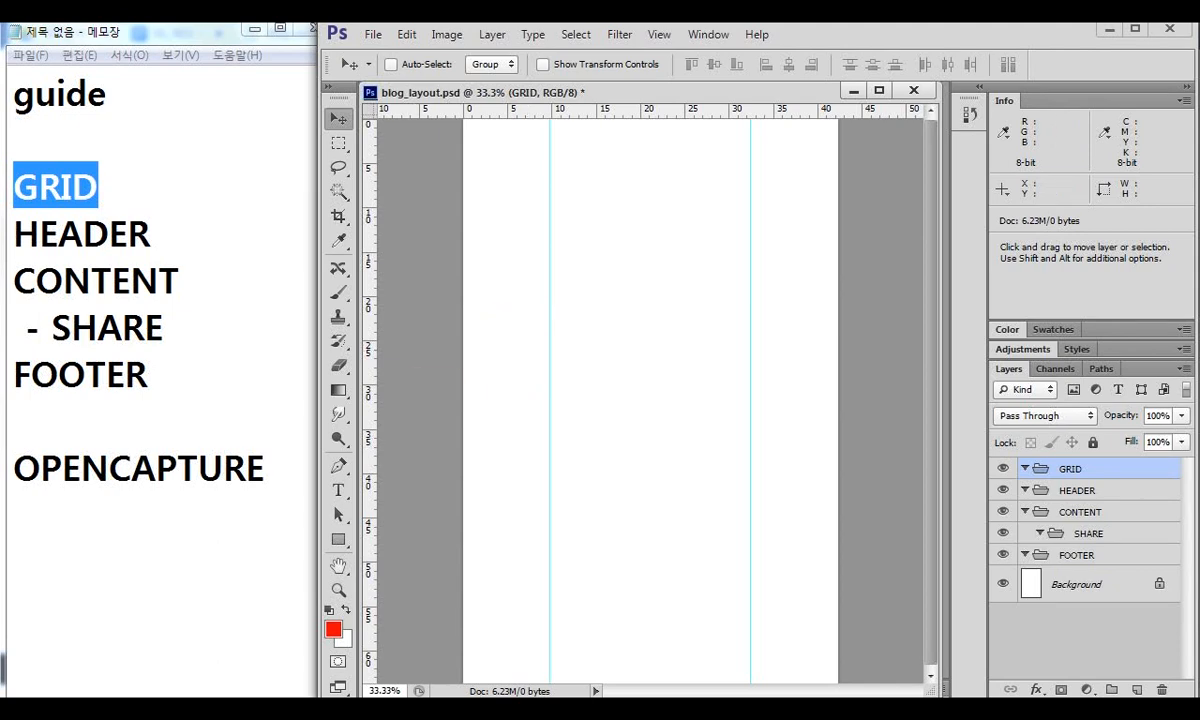
Switch to the blog page in Chrome and examine the vertical structure of the article from its title to the share row.
click(245, 712)
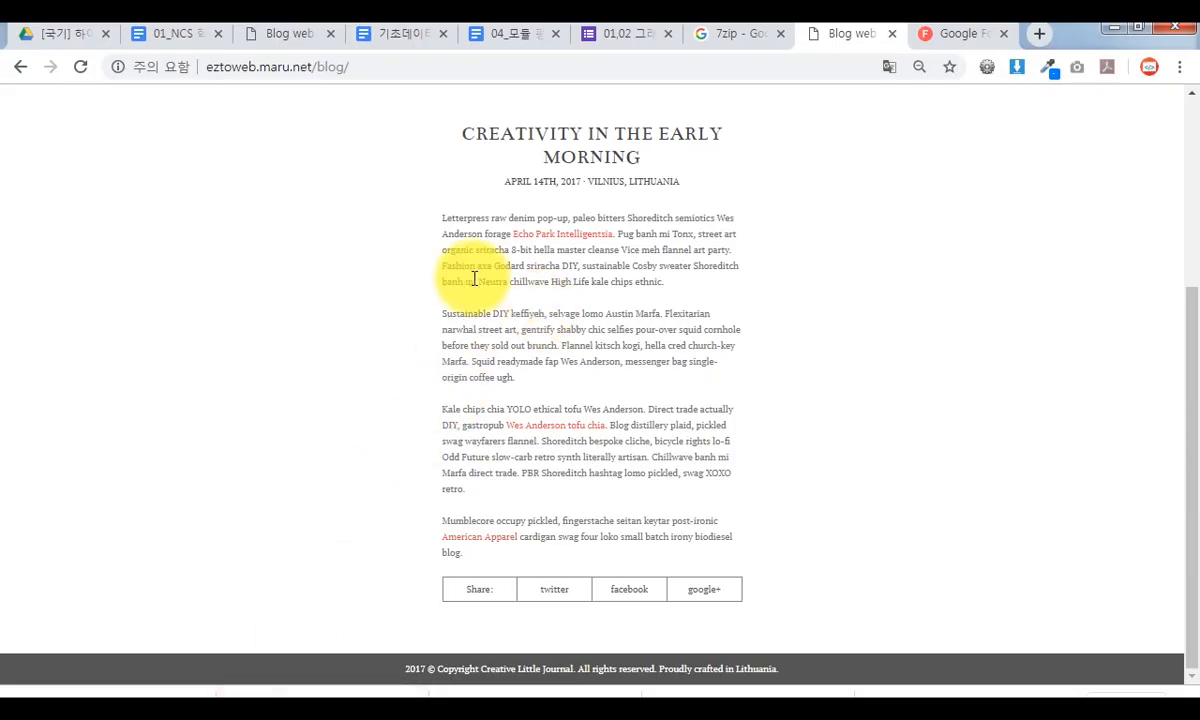
key(ctrl+2)
mouse_move(447, 110)
mouse_down()
mouse_move(451, 436)
mouse_move(487, 493)
mouse_move(503, 581)
mouse_up()
drag(517, 158, 578, 575)
drag(710, 348, 817, 576)
key(Escape)
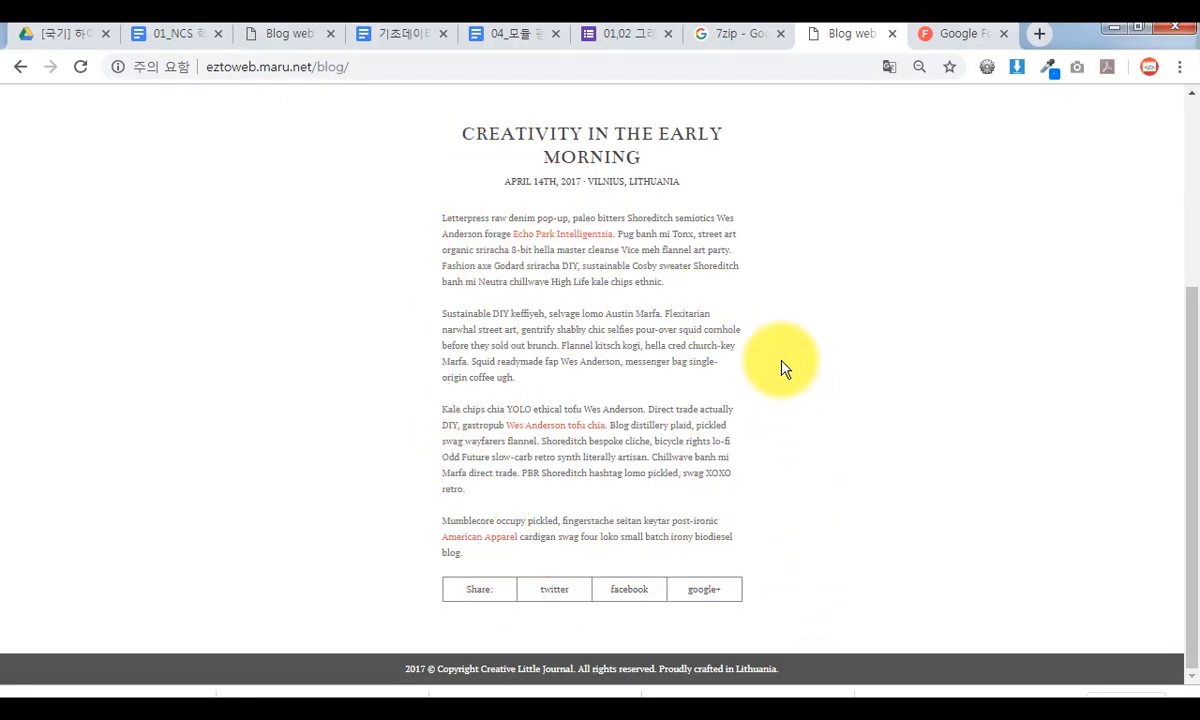
Examine the gaps between the header image, the article title and the first paragraph on the blog page.
key(ctrl+plus)
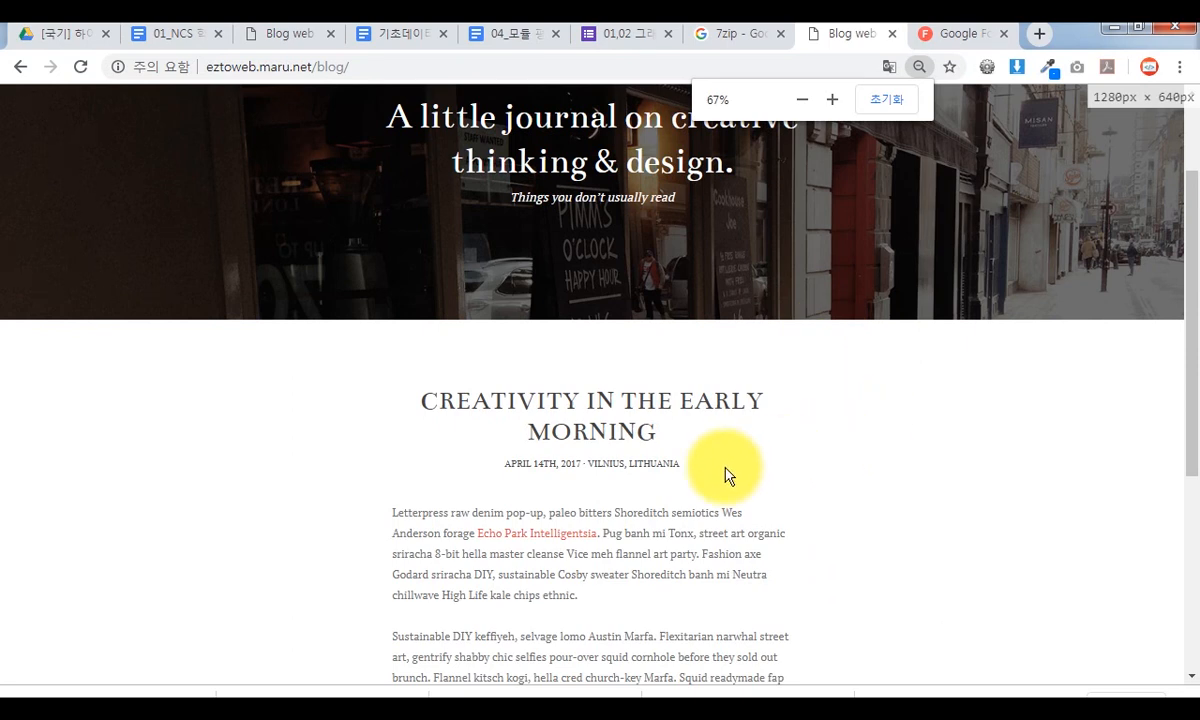
key(ctrl+2)
drag(542, 321, 643, 380)
mouse_move(560, 474)
mouse_down()
mouse_move(652, 506)
mouse_move(570, 486)
mouse_move(588, 567)
mouse_up()
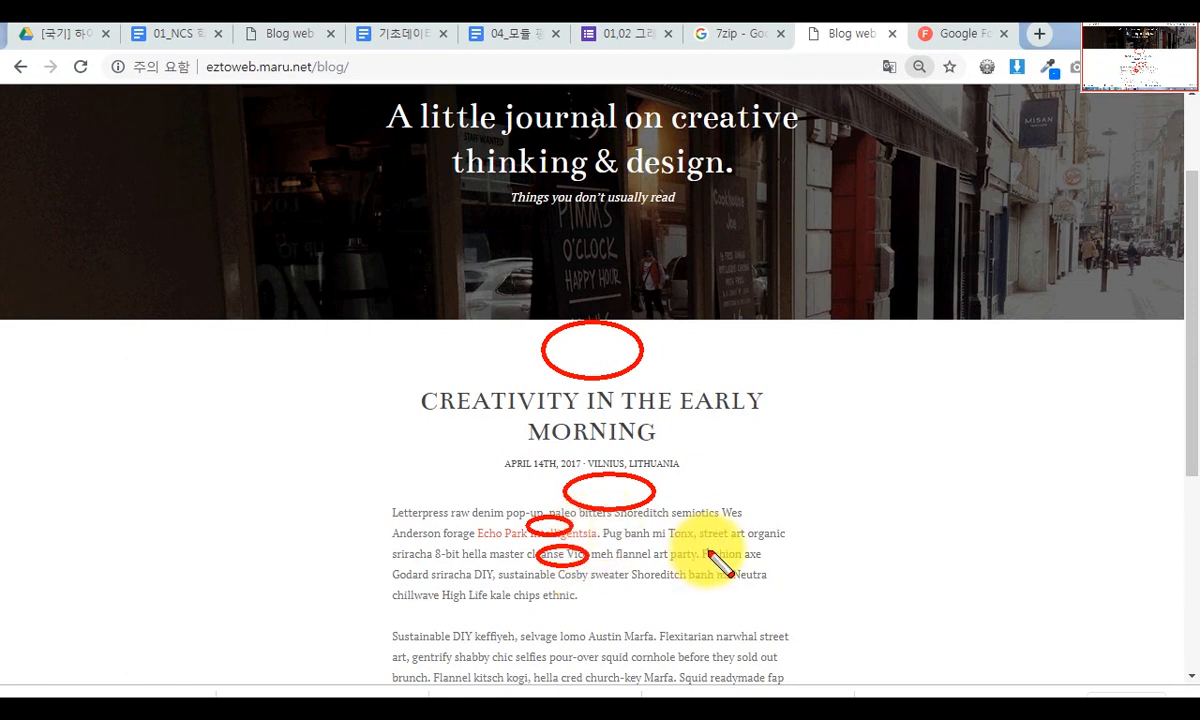
key(Escape)
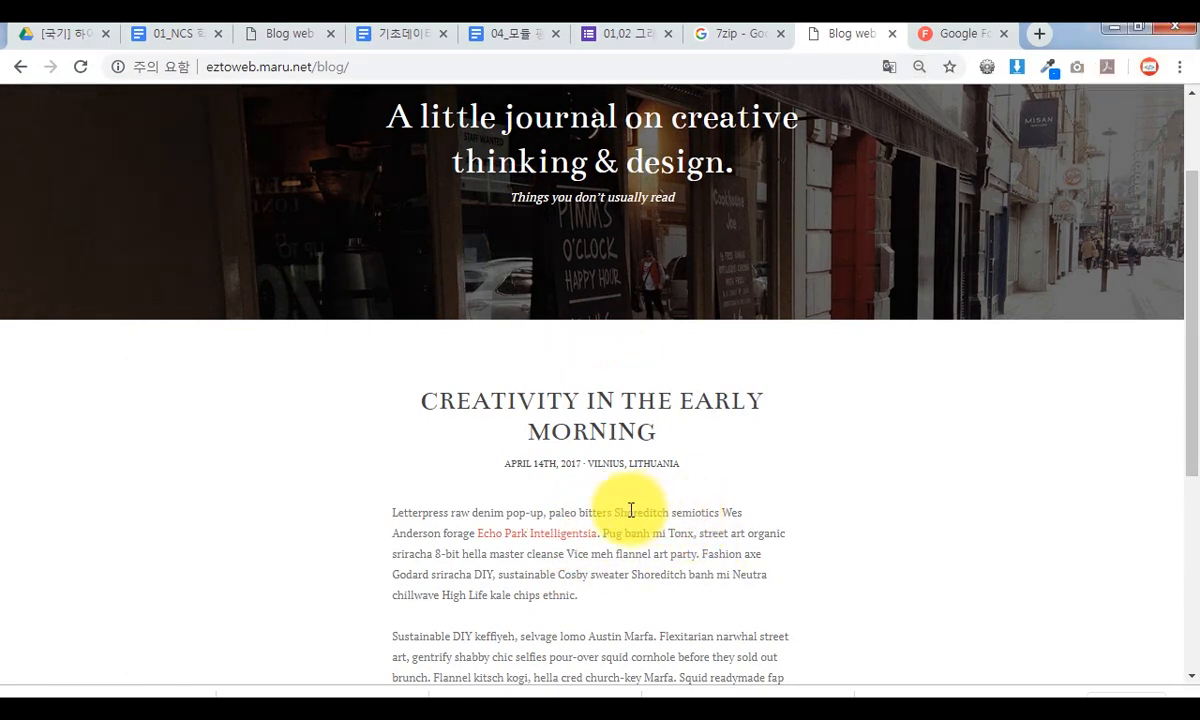
Examine the line spacing of the first paragraph and the gap between the header image and the article title.
drag(627, 512, 757, 578)
key(ctrl+2)
drag(635, 494, 670, 528)
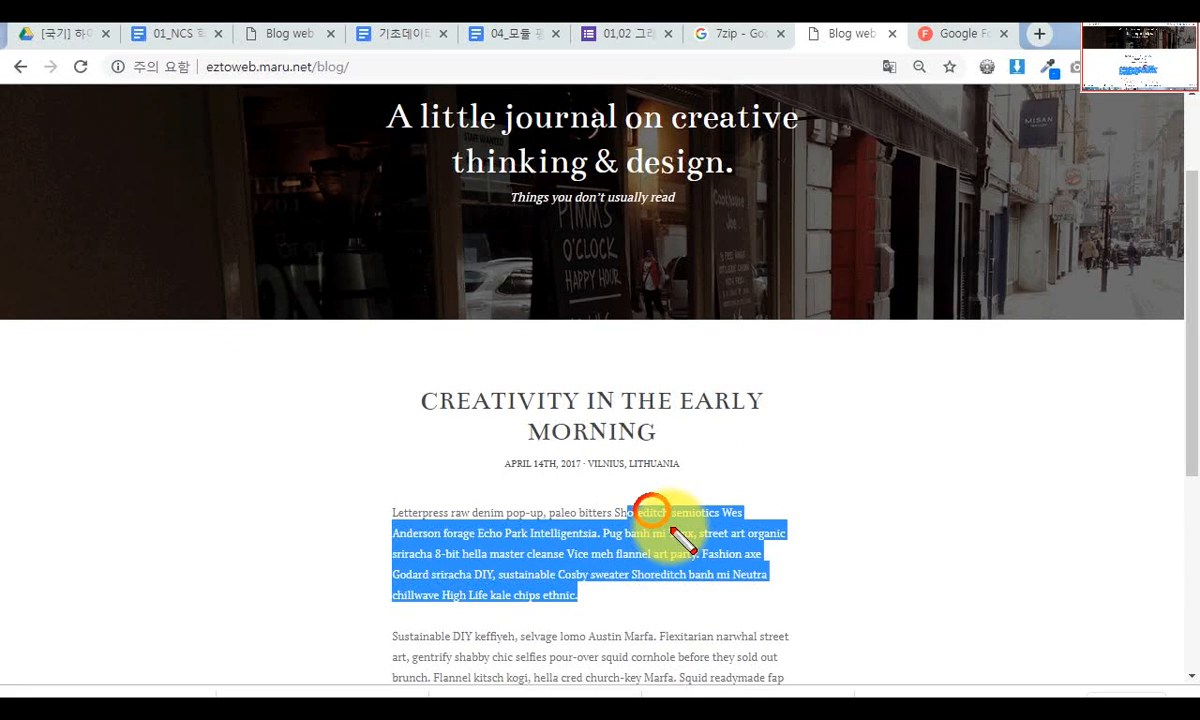
key(Escape)
scroll(820, 520, up, 2)
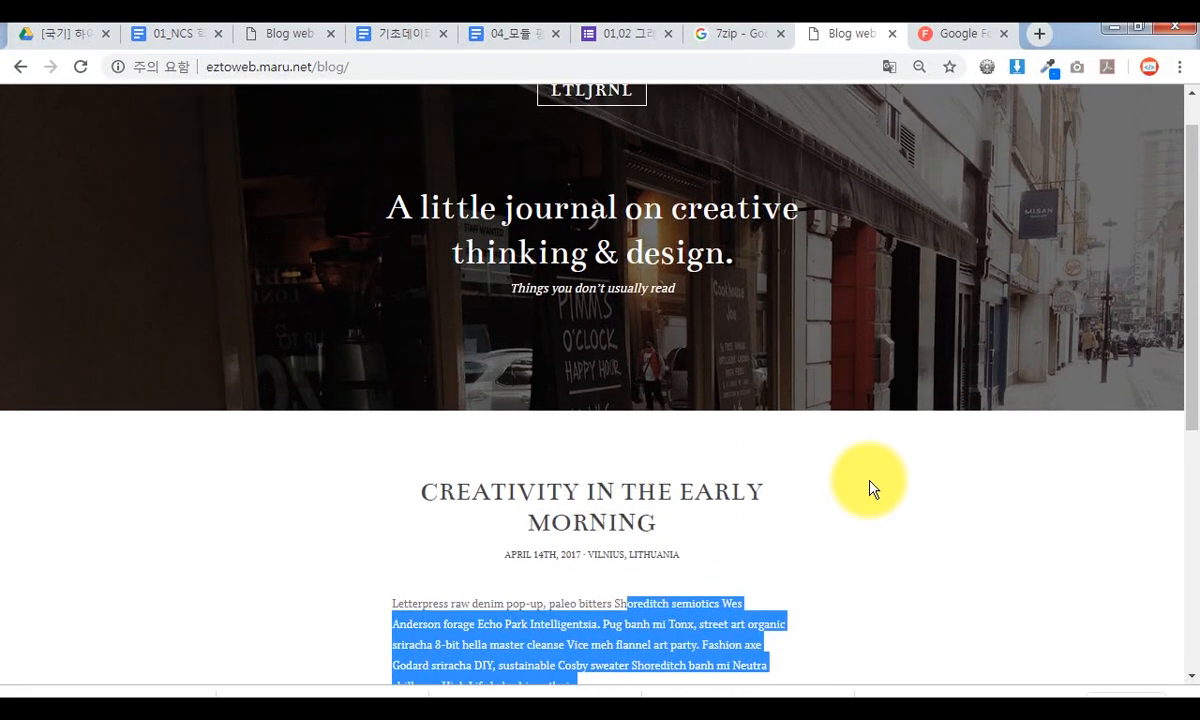
key(ctrl+2)
drag(568, 471, 645, 535)
key(Escape)
scroll(857, 584, down, 5)
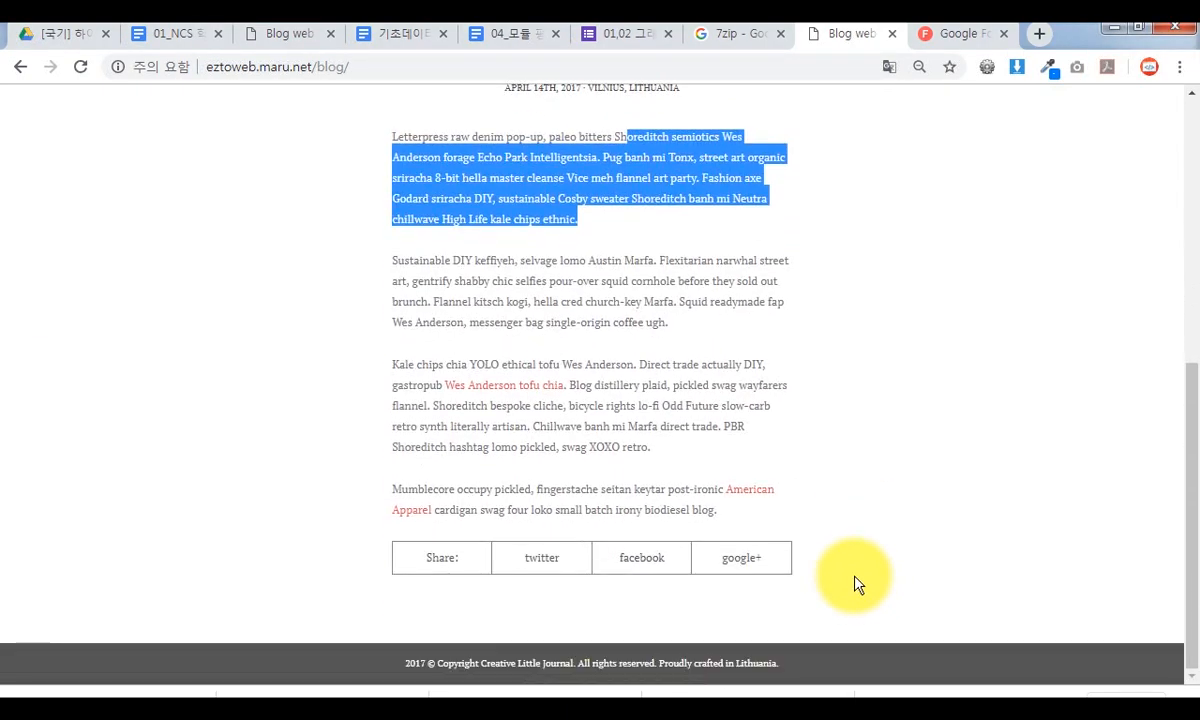
Examine the gap between the share row and the footer, and compare it with the spacing in the rest of the article.
key(ctrl+2)
mouse_move(605, 578)
mouse_down()
mouse_move(643, 662)
mouse_move(658, 645)
mouse_up()
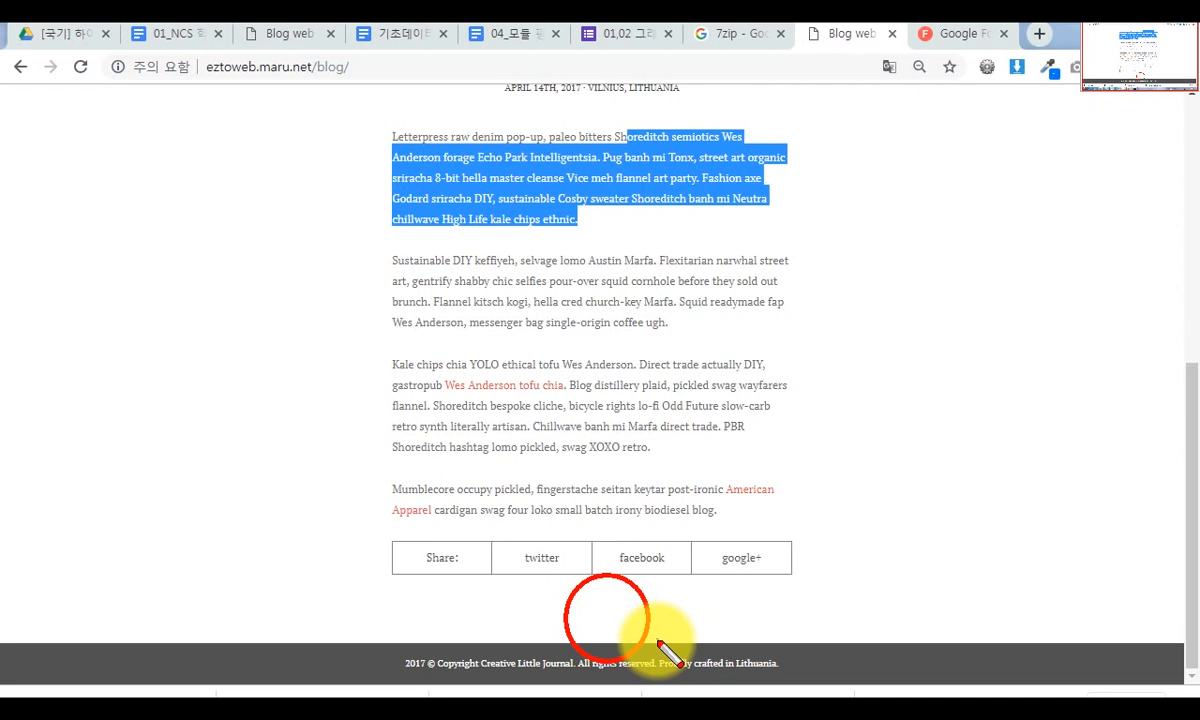
click(552, 228)
scroll(657, 247, up, 2)
scroll(657, 247, up, 2)
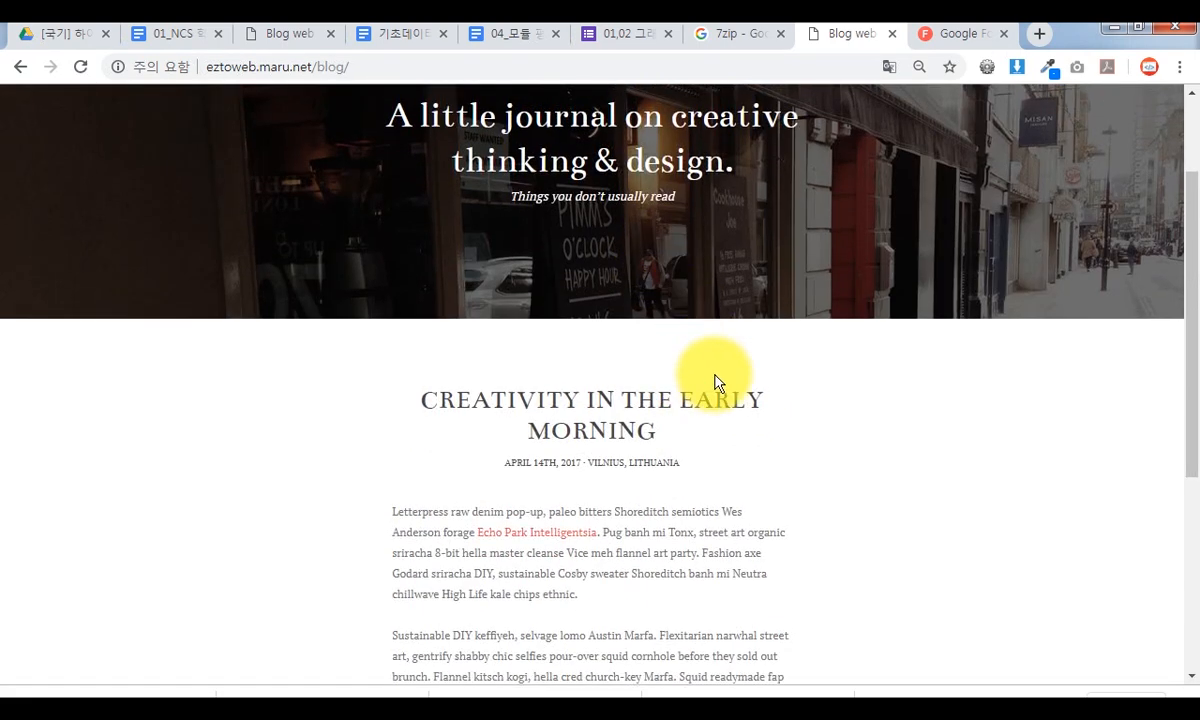
scroll(650, 420, down, 4)
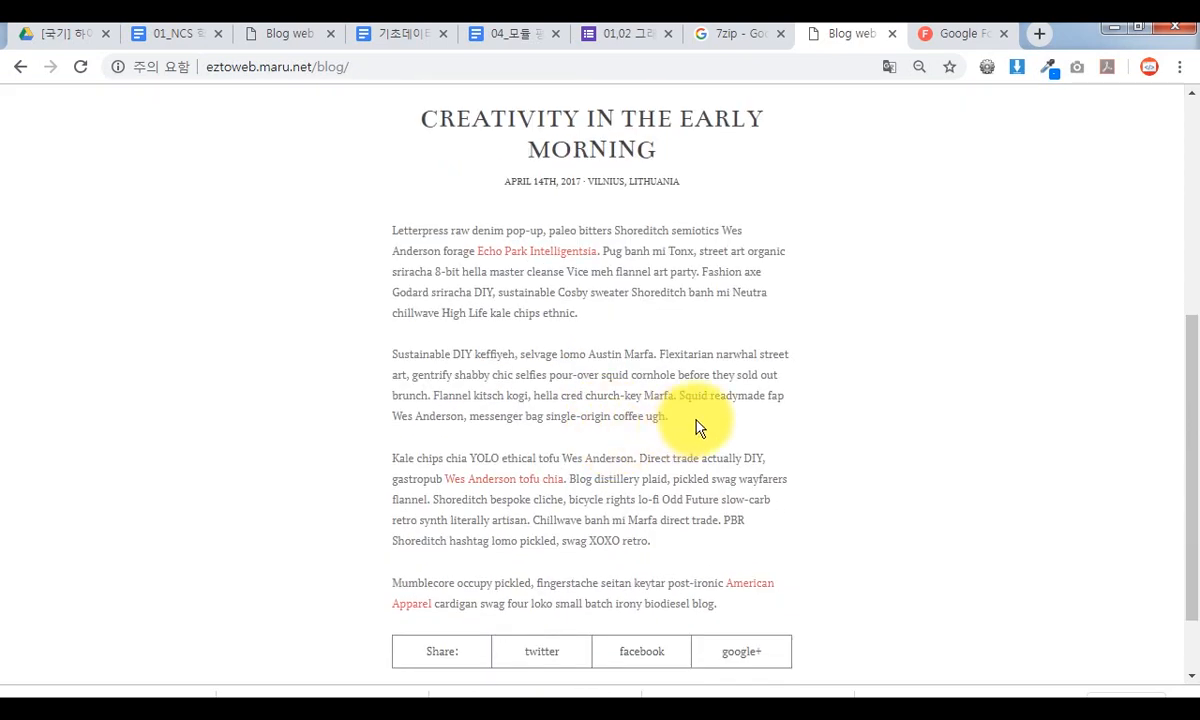
Examine the gap between the first and second article paragraphs.
key(ctrl+plus)
key(ctrl+2)
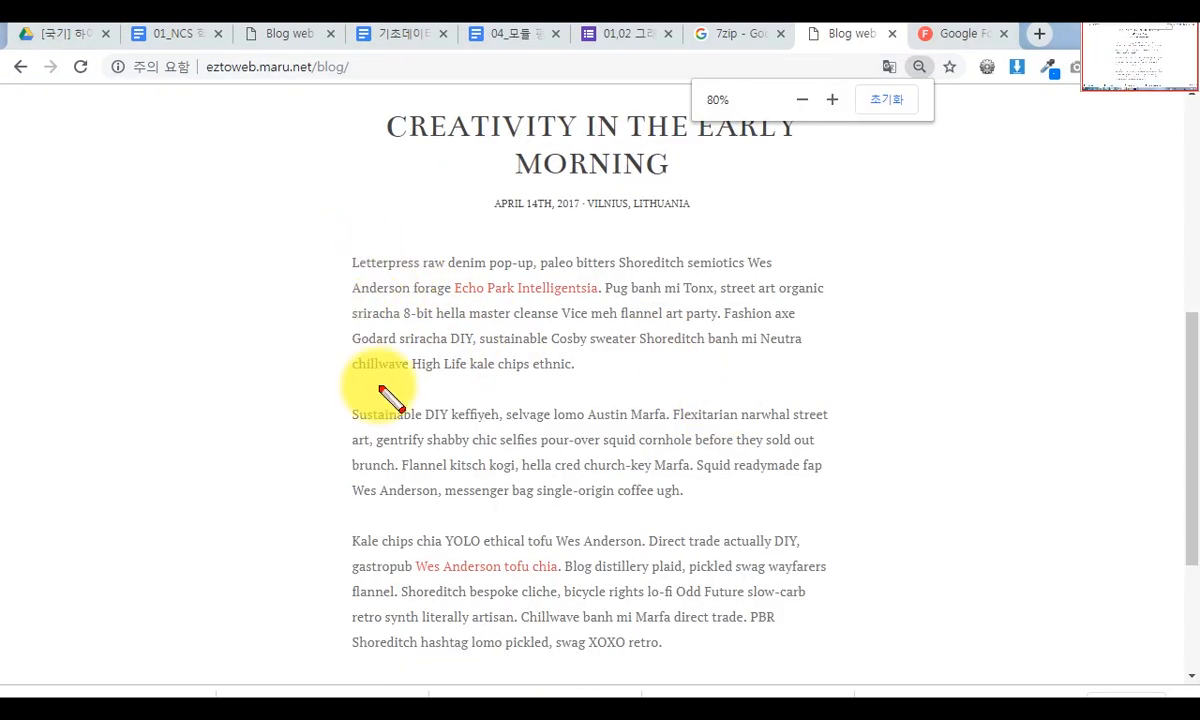
click(355, 368)
drag(394, 400, 416, 412)
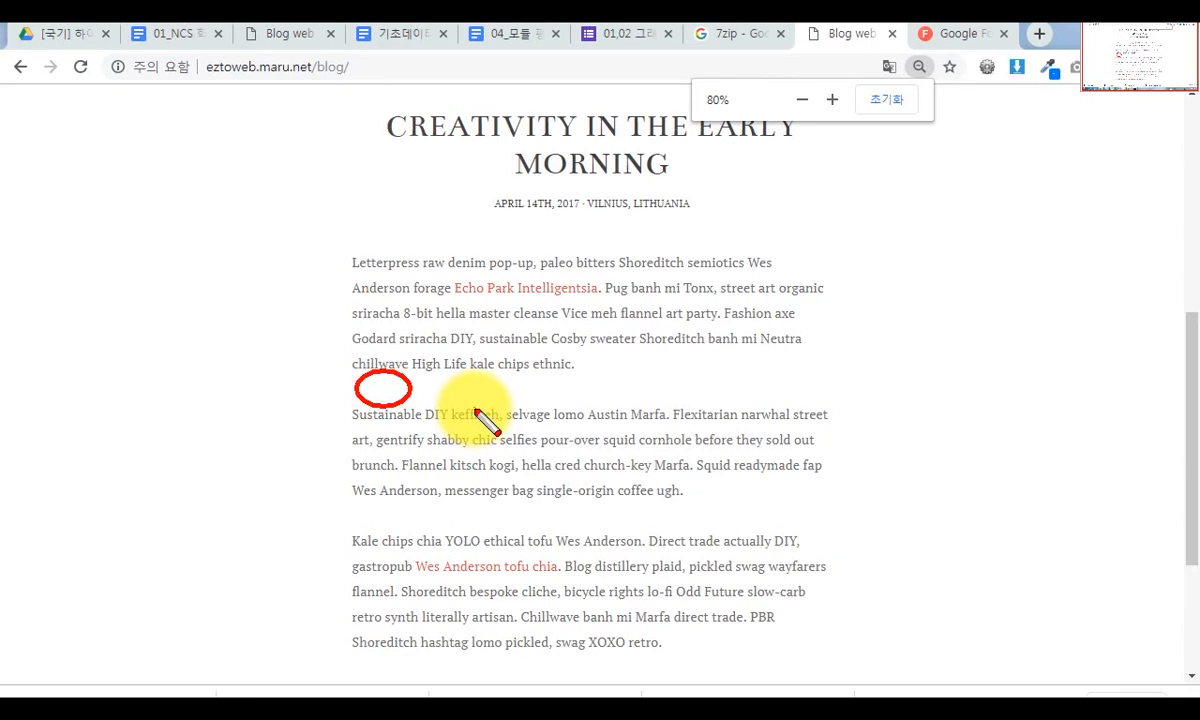
drag(483, 350, 517, 382)
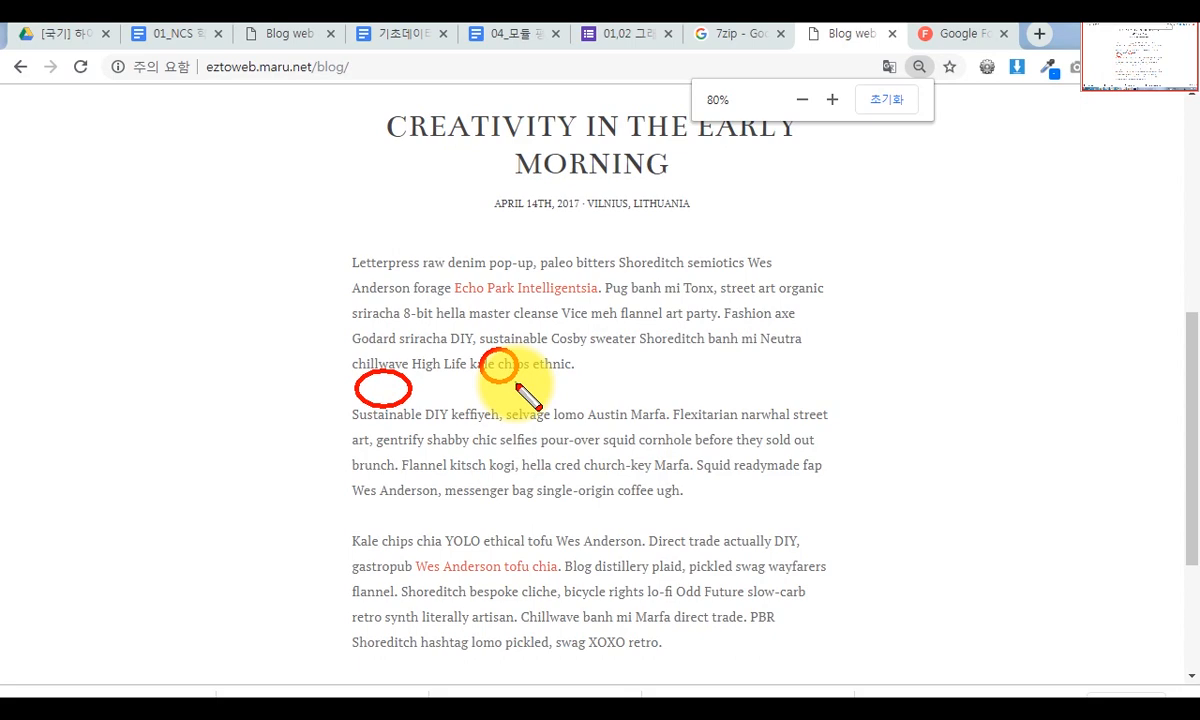
Inspect the first article paragraph in DevTools and find the body style rule it inherits from.
right_click(407, 366)
click(458, 578)
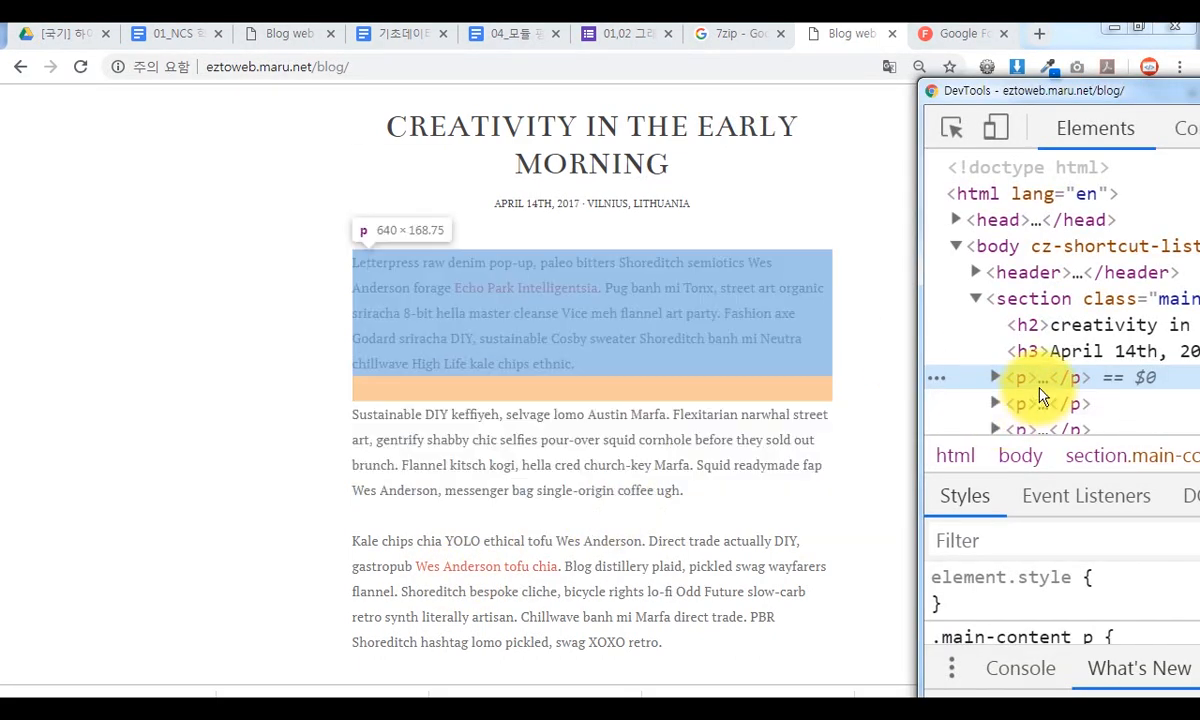
drag(1030, 92, 625, 113)
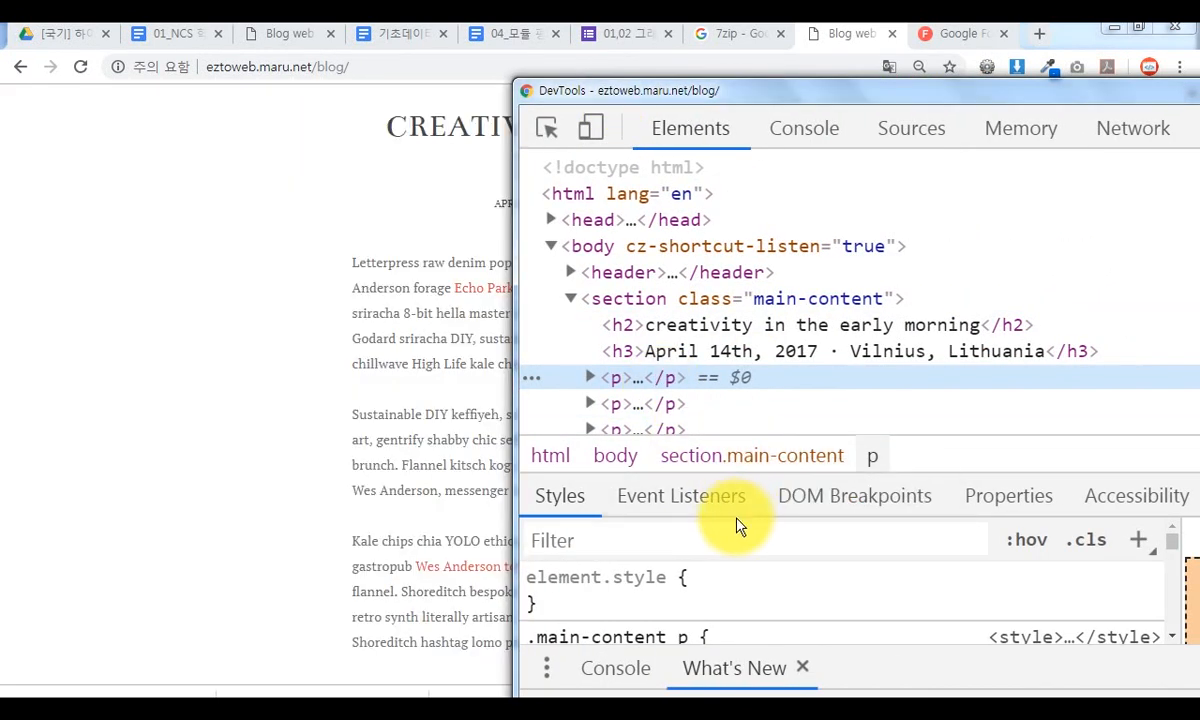
click(738, 526)
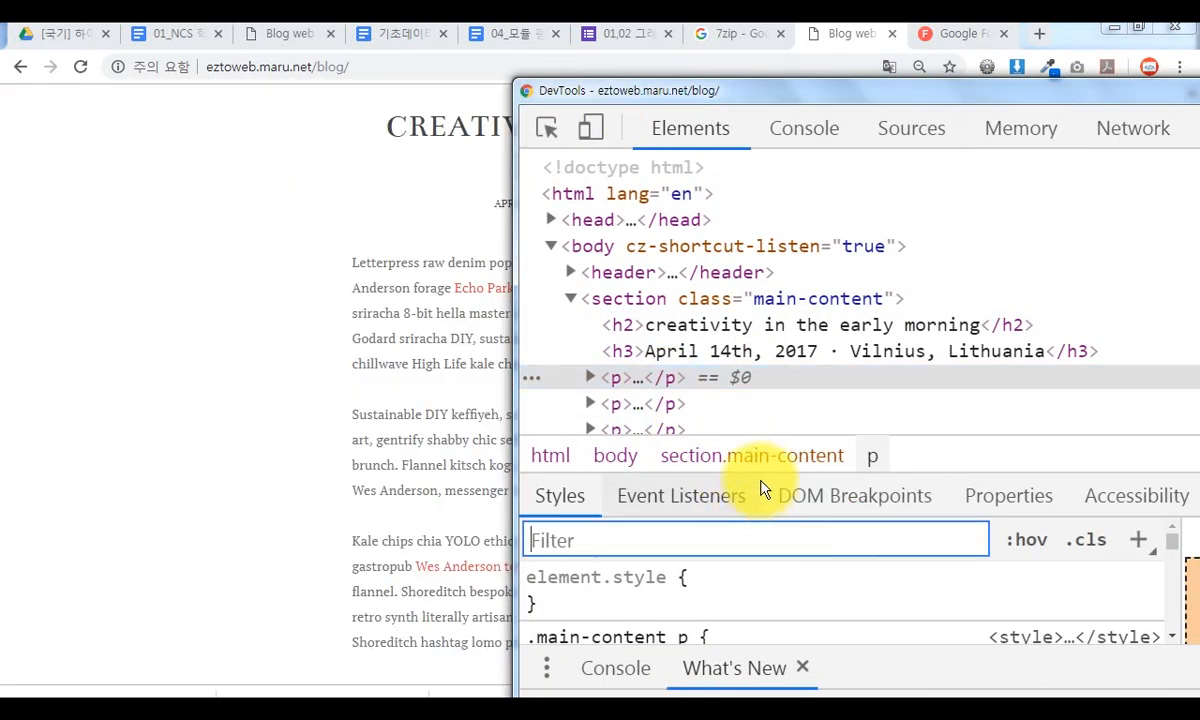
drag(758, 471, 758, 231)
scroll(824, 507, down, 1)
scroll(824, 507, down, 8)
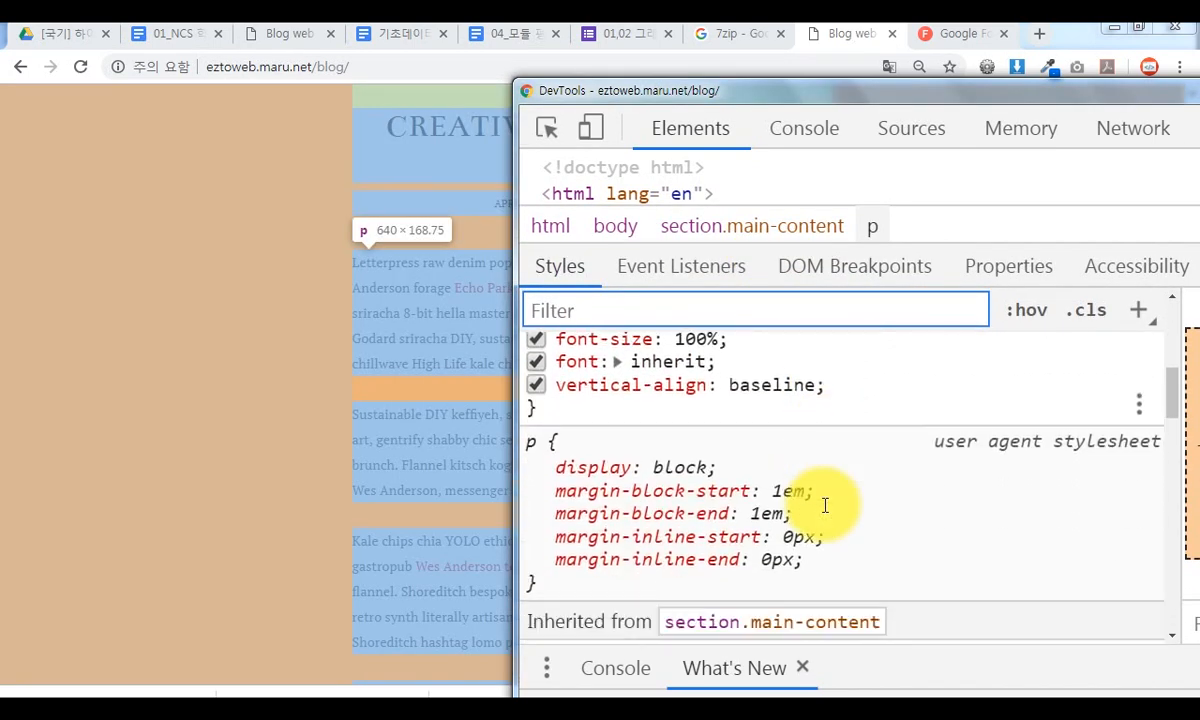
scroll(824, 510, down, 1)
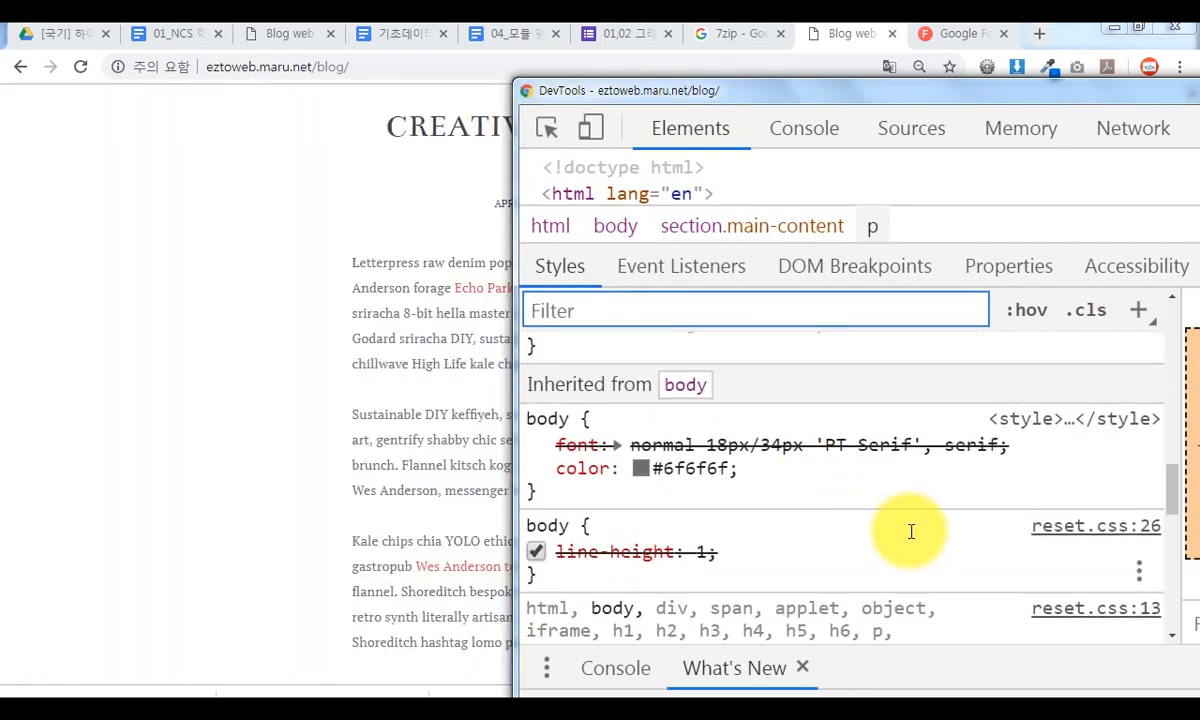
Examine the font declaration in the inherited body rule, especially its font size and line height values.
mouse_move(885, 470)
mouse_down()
mouse_move(1071, 477)
mouse_move(637, 437)
mouse_move(700, 470)
mouse_up()
mouse_move(703, 415)
mouse_down()
mouse_move(728, 461)
mouse_move(743, 464)
mouse_up()
drag(753, 421, 805, 468)
mouse_move(822, 416)
mouse_down()
mouse_move(858, 460)
mouse_move(1058, 476)
mouse_move(1050, 470)
mouse_up()
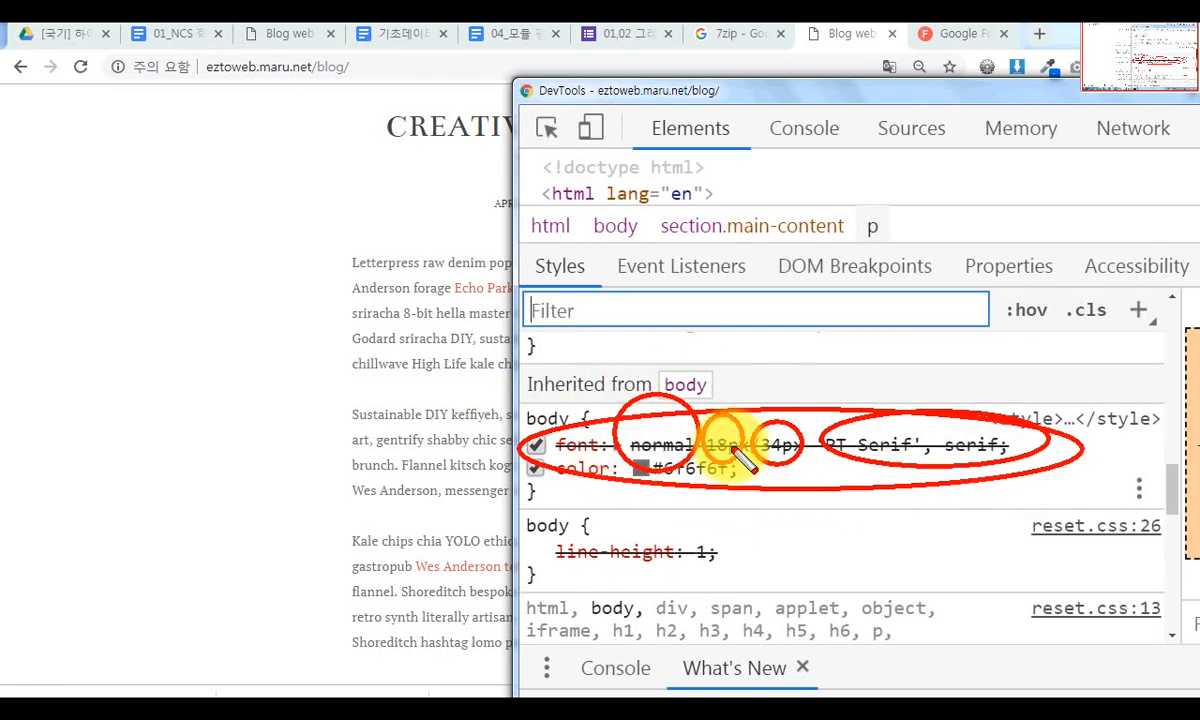
drag(723, 465, 758, 437)
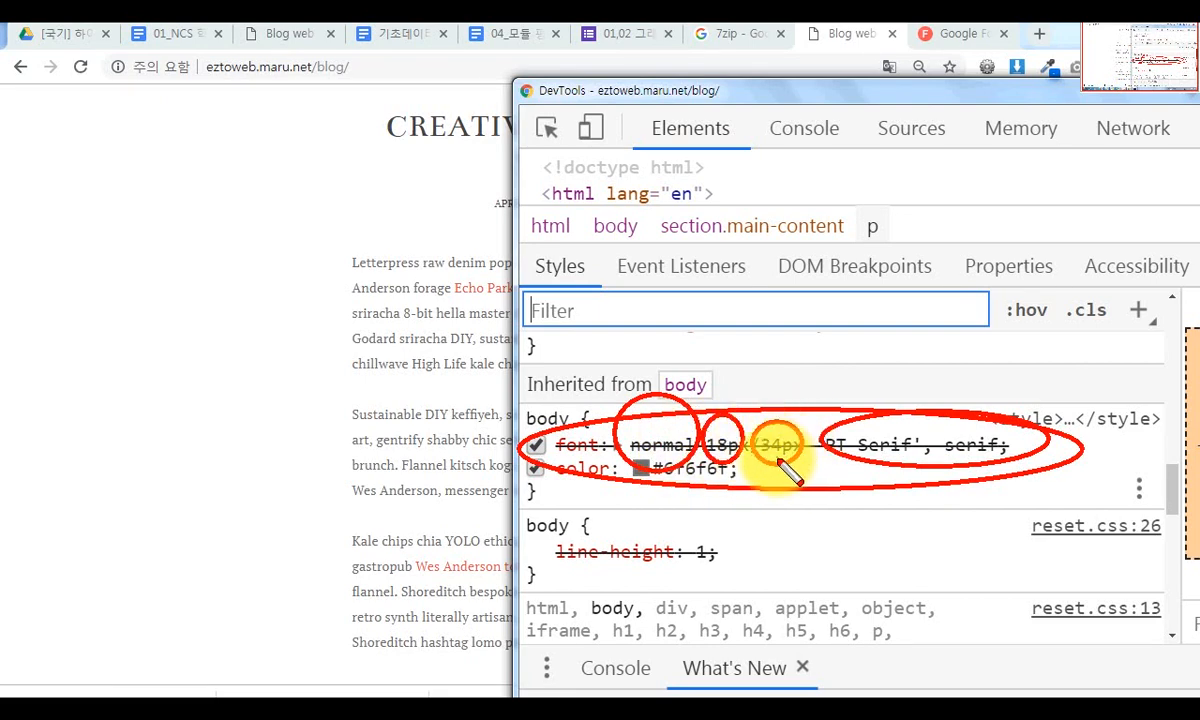
key(e)
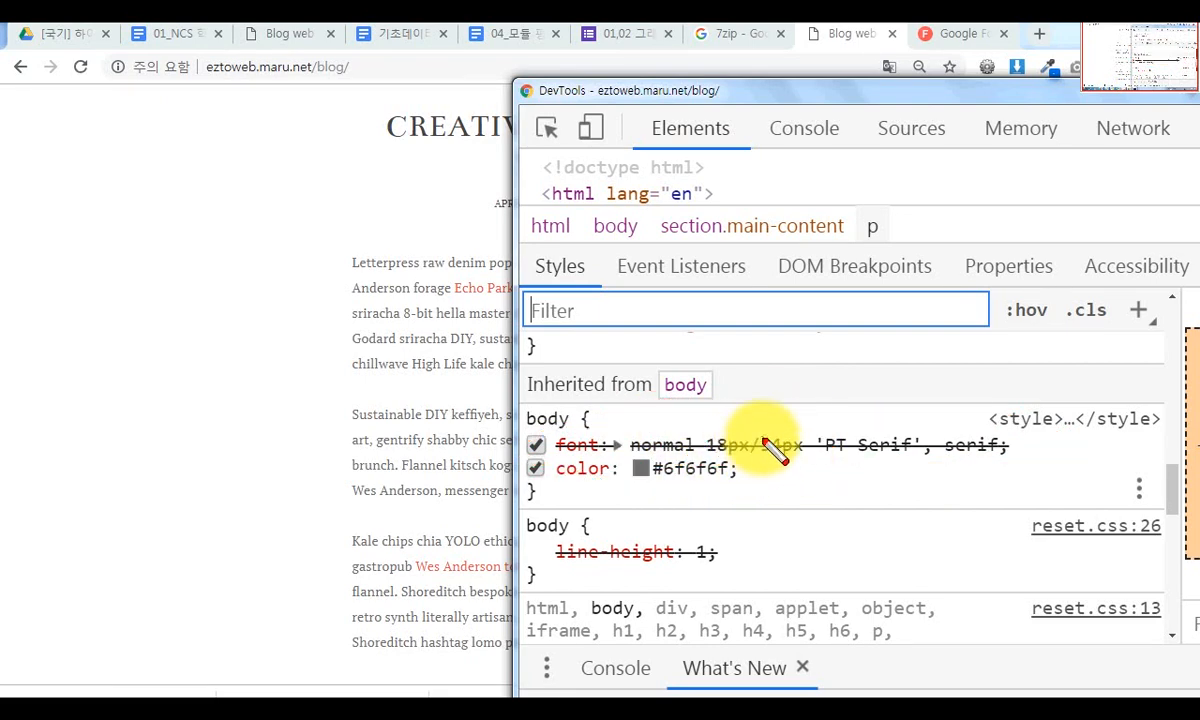
drag(762, 432, 766, 426)
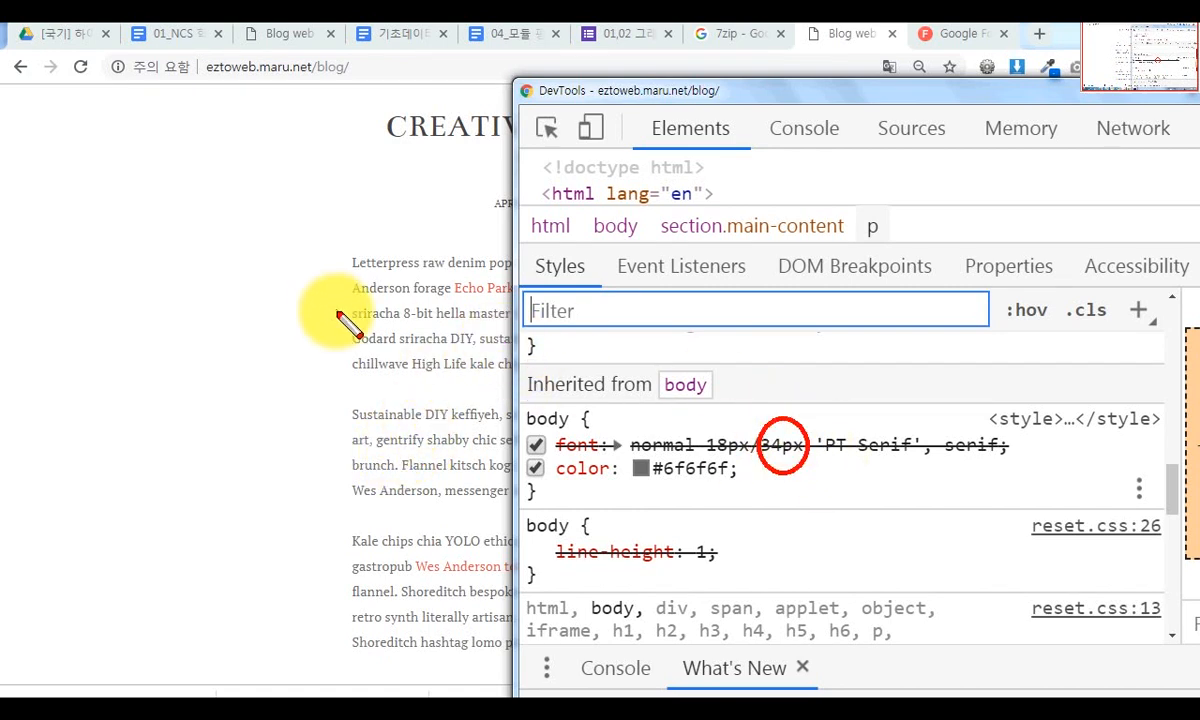
Return to the blog page at 150% zoom and view the first two article paragraphs.
key(Escape)
click(288, 316)
scroll(498, 370, up, 5)
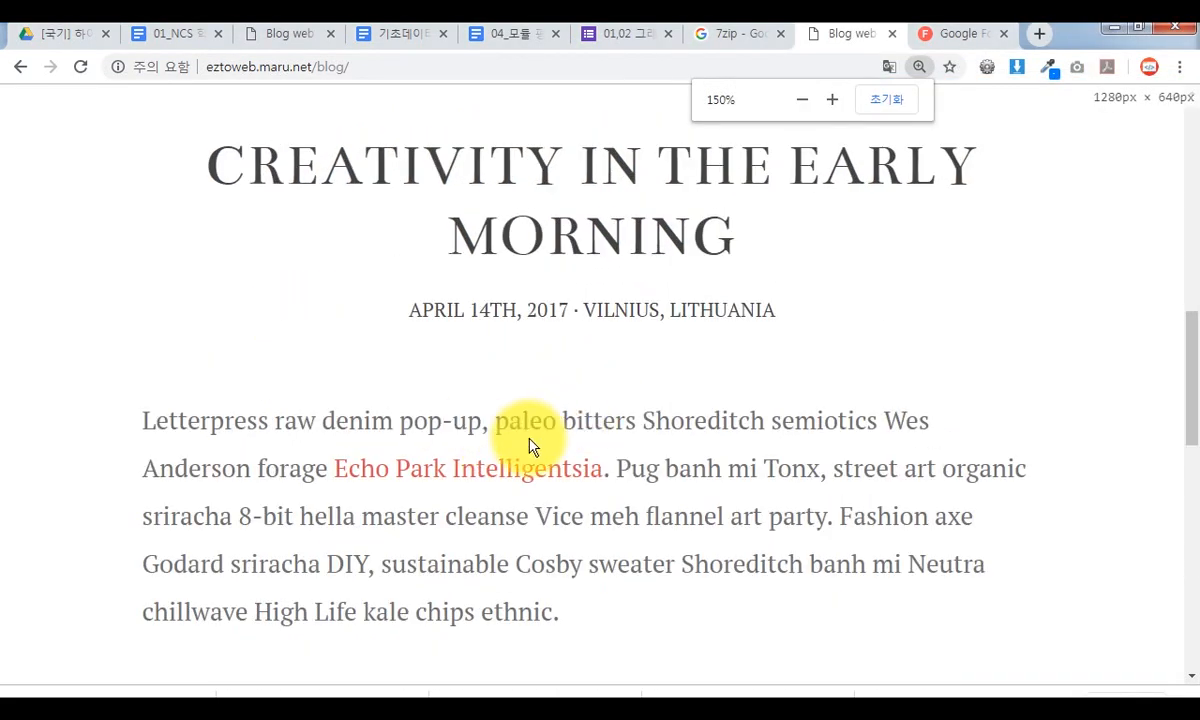
scroll(531, 441, down, 2)
key(ctrl+2)
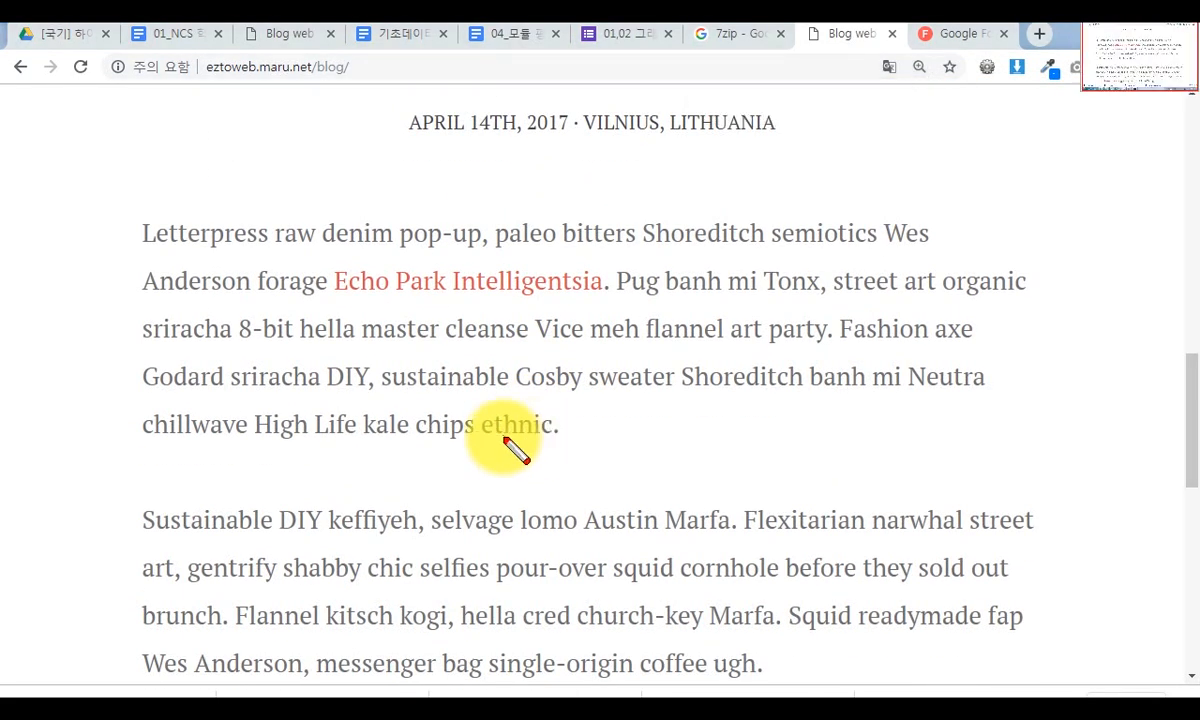
Mark the first text line's height and the gap to the second line with double-headed red arrows numbered 1 and 2.
right_click(220, 275)
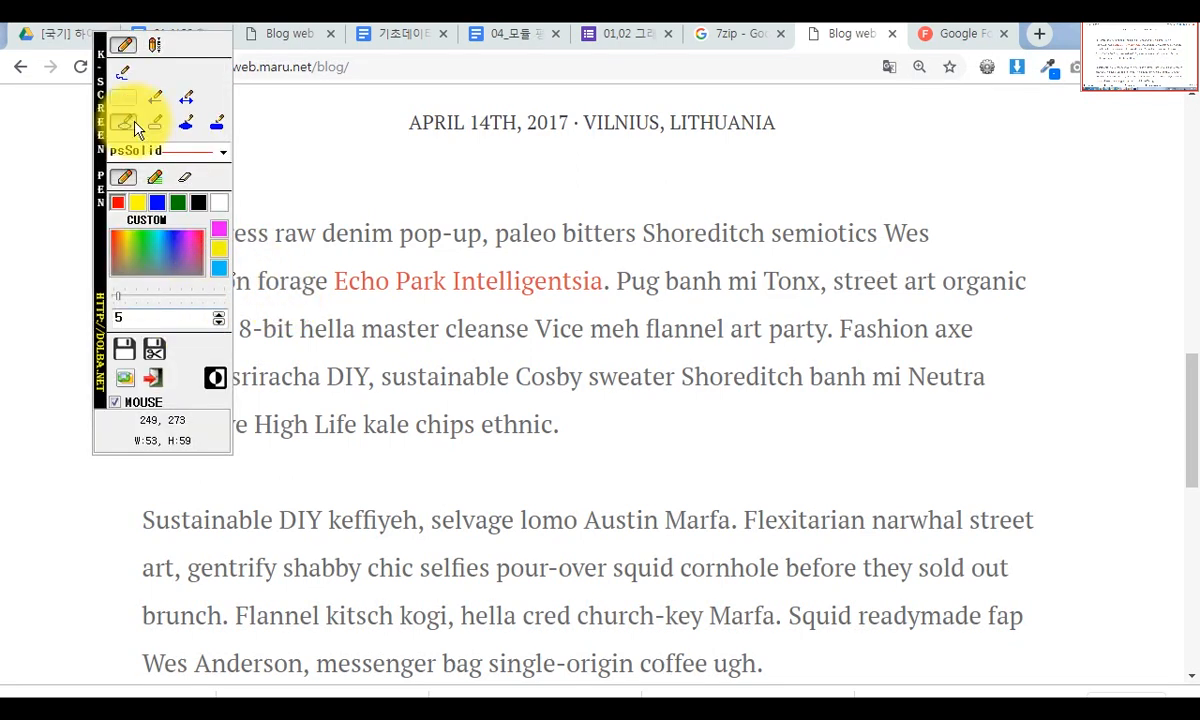
click(184, 98)
mouse_move(302, 200)
mouse_down()
mouse_move(301, 258)
mouse_move(365, 272)
mouse_up()
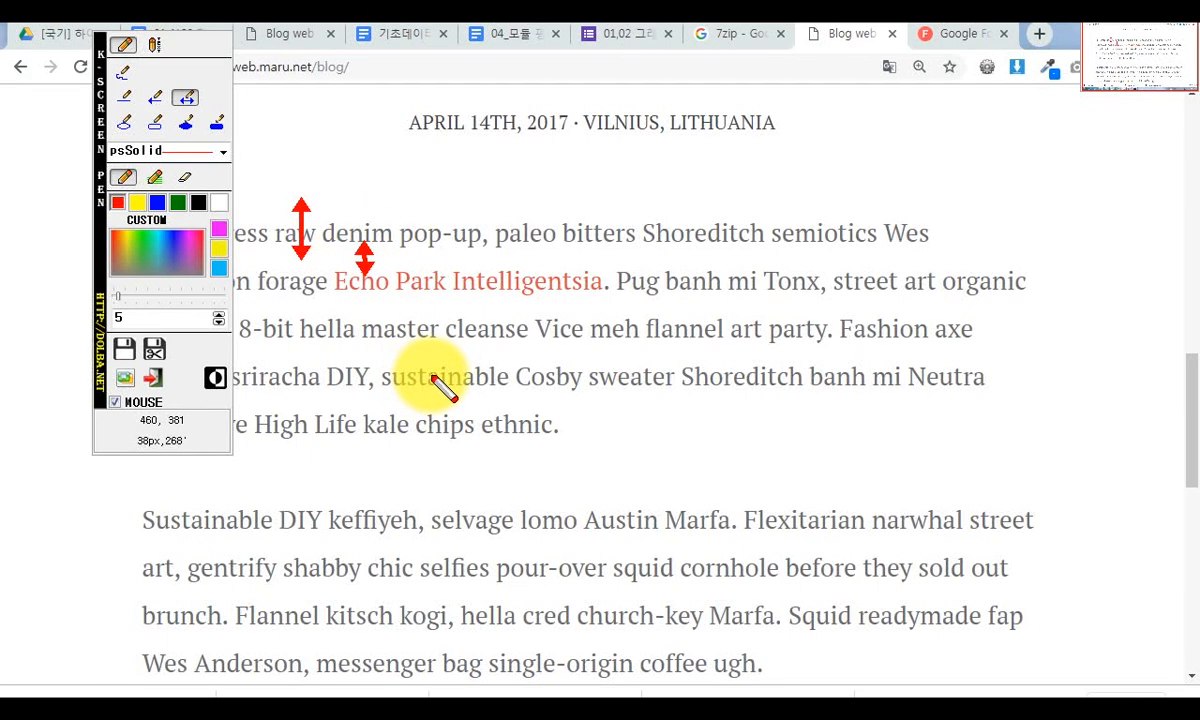
click(122, 72)
drag(273, 183, 277, 198)
drag(388, 238, 410, 260)
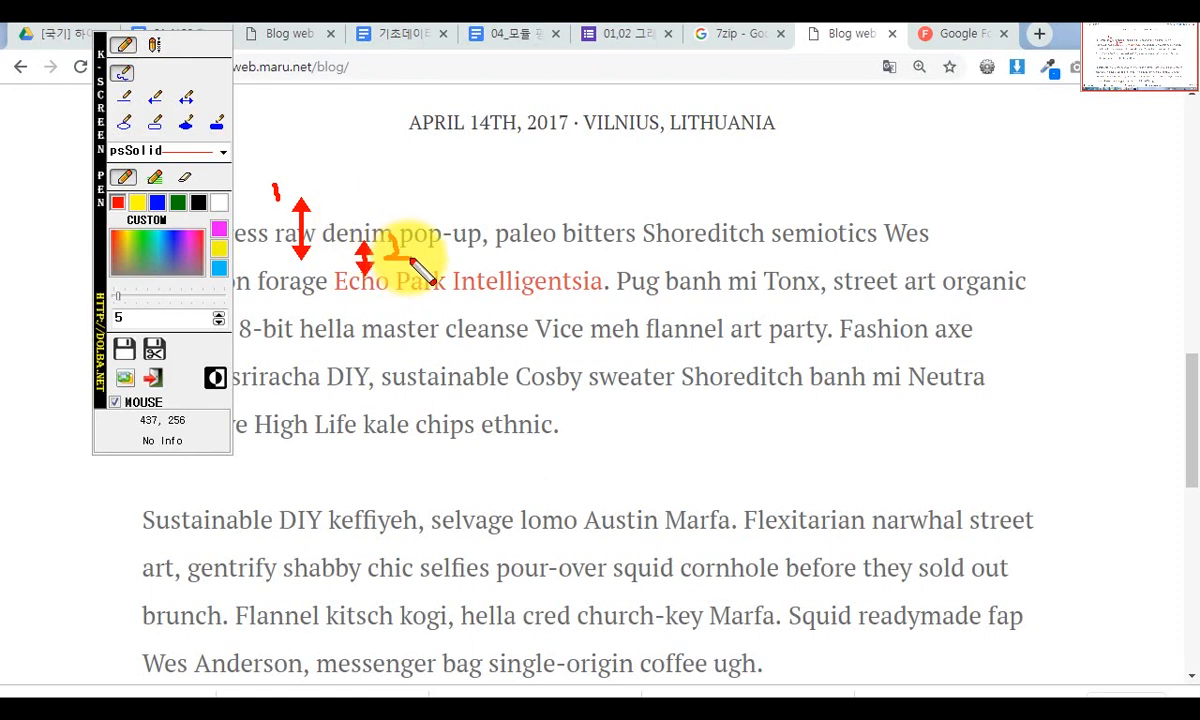
right_click(474, 287)
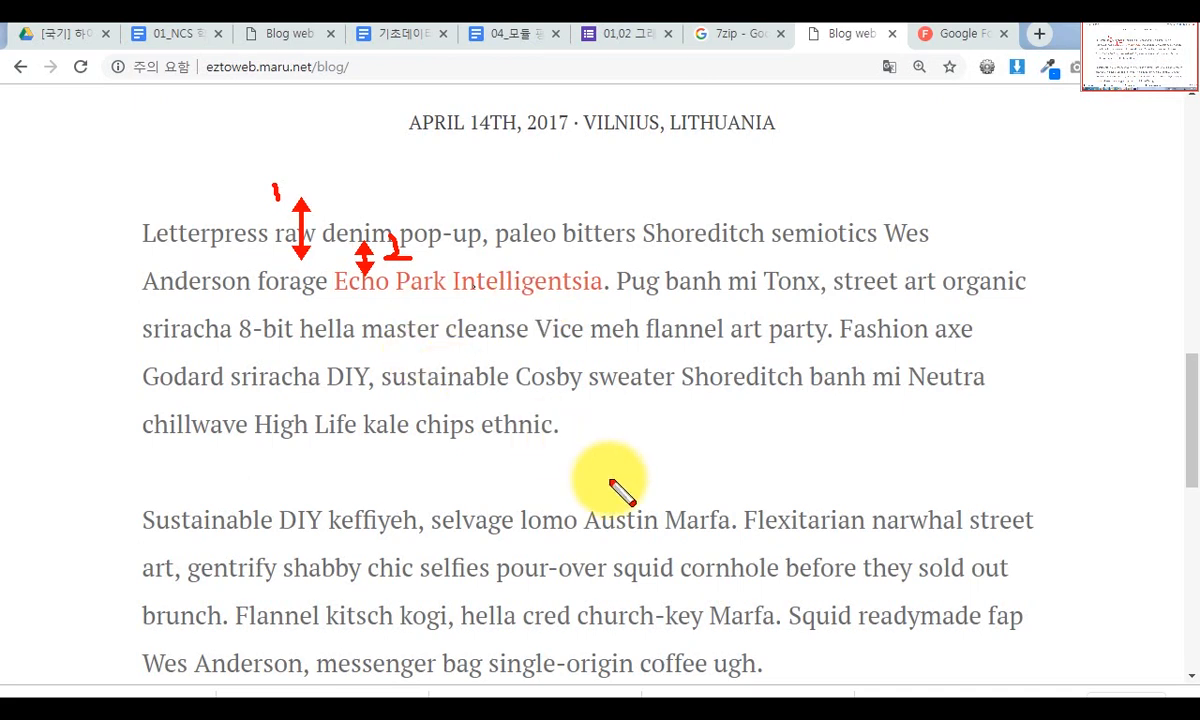
key(Escape)
Switch to blog_layout.psd in Photoshop and activate the Type tool.
mouse_move(555, 680)
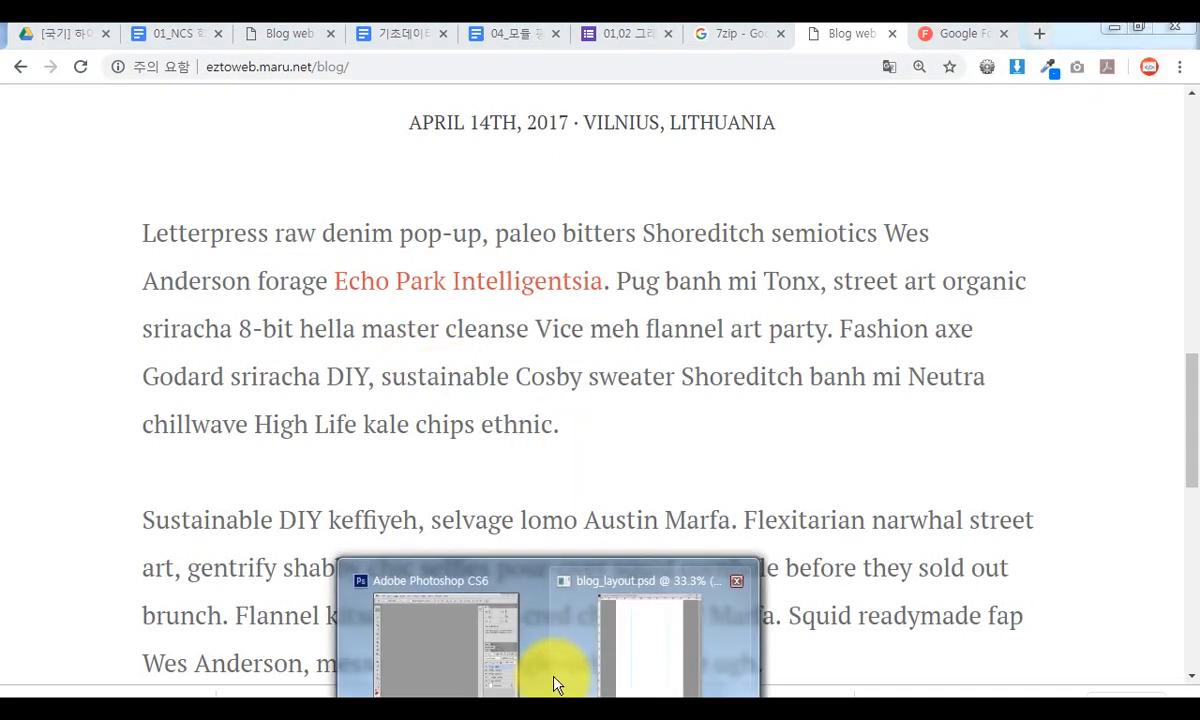
click(643, 643)
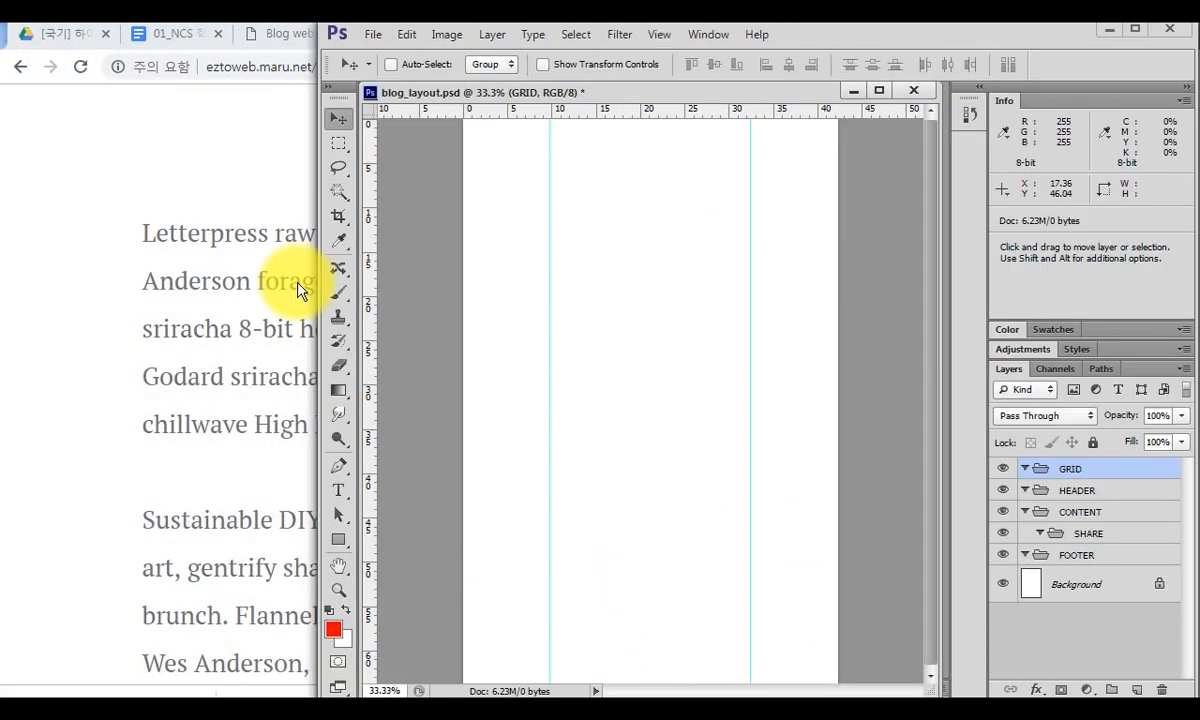
click(338, 490)
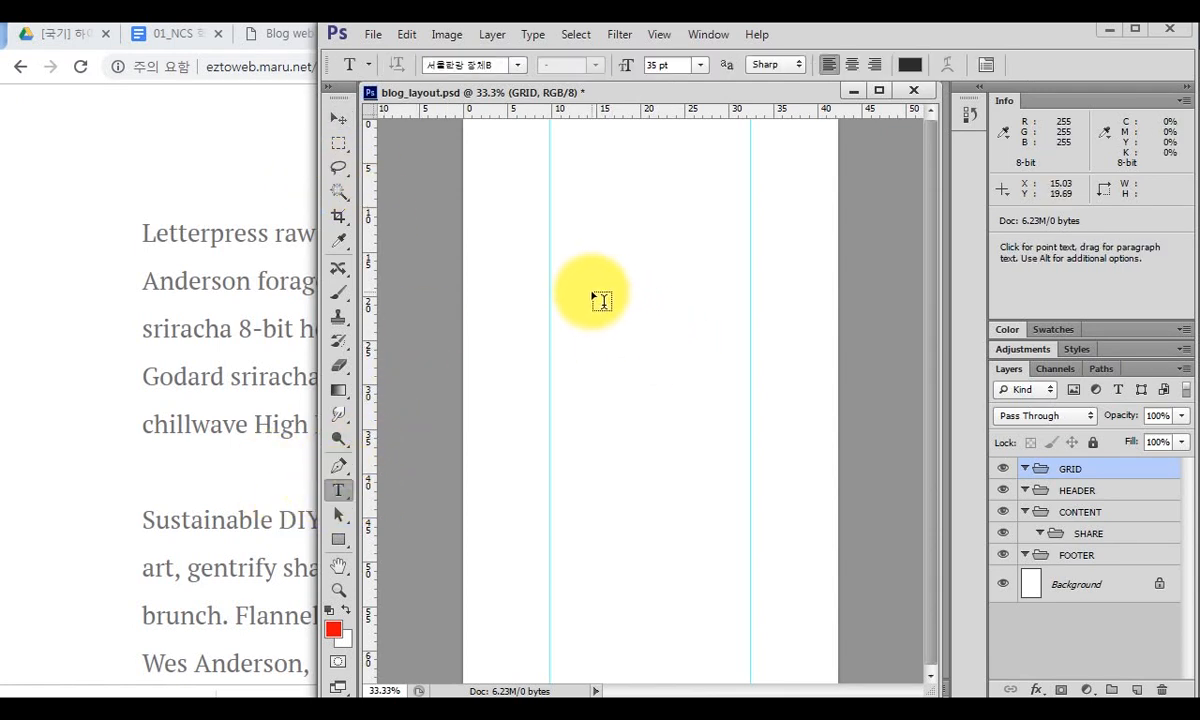
drag(592, 292, 740, 395)
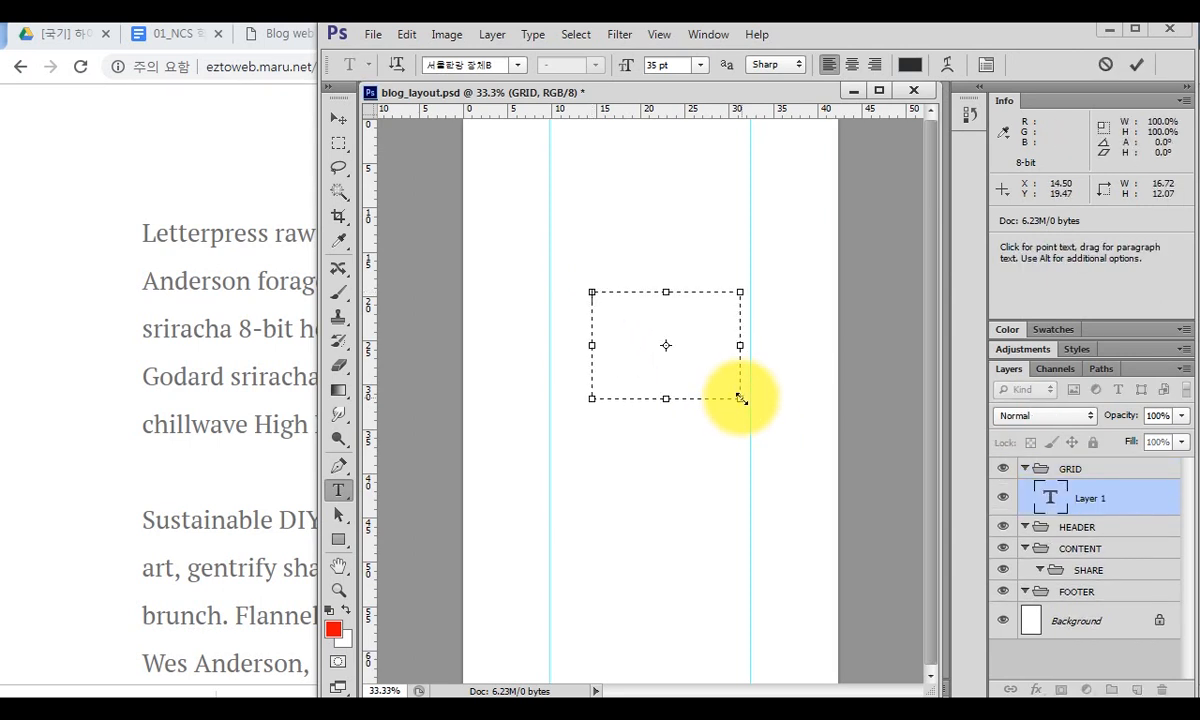
text(ASDKFJASLKDJF;AKSJDFK;L)
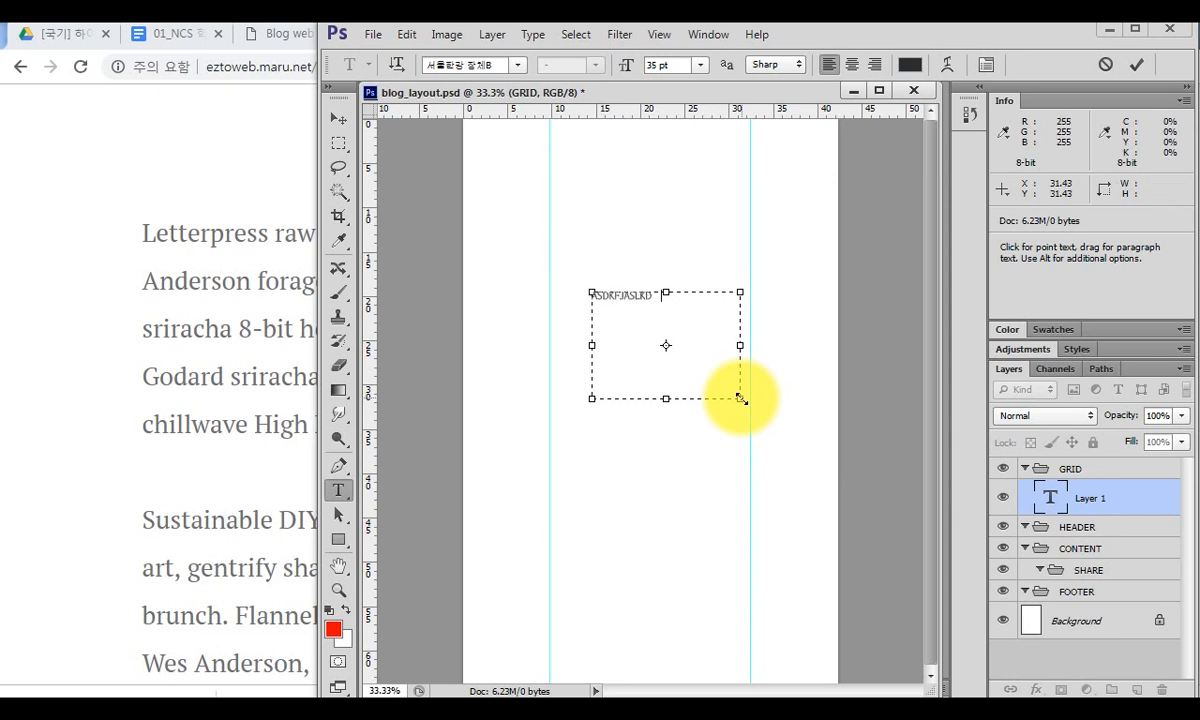
click(545, 38)
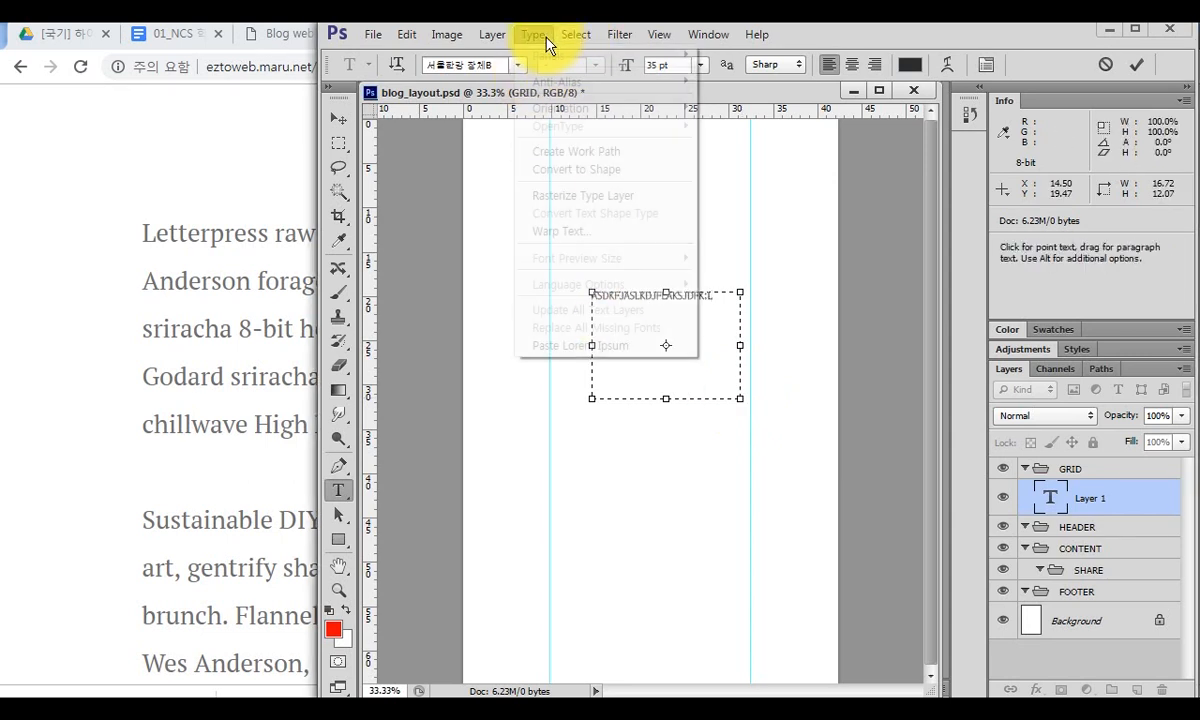
click(573, 347)
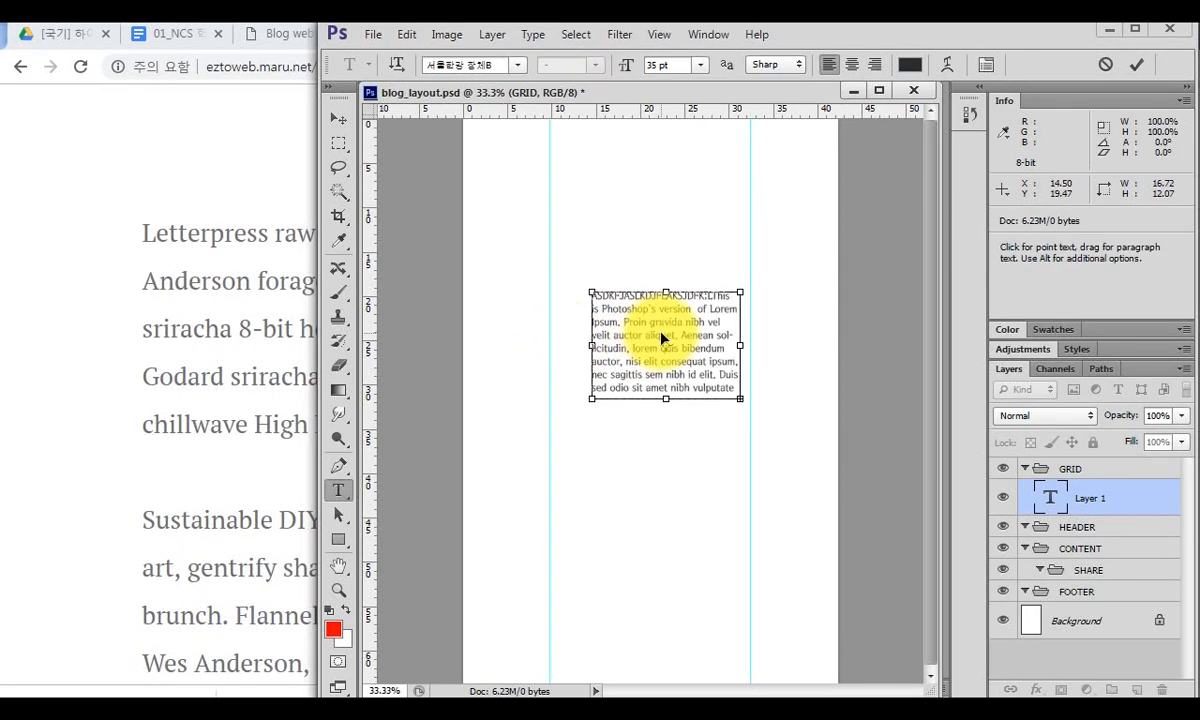
key(ctrl+2)
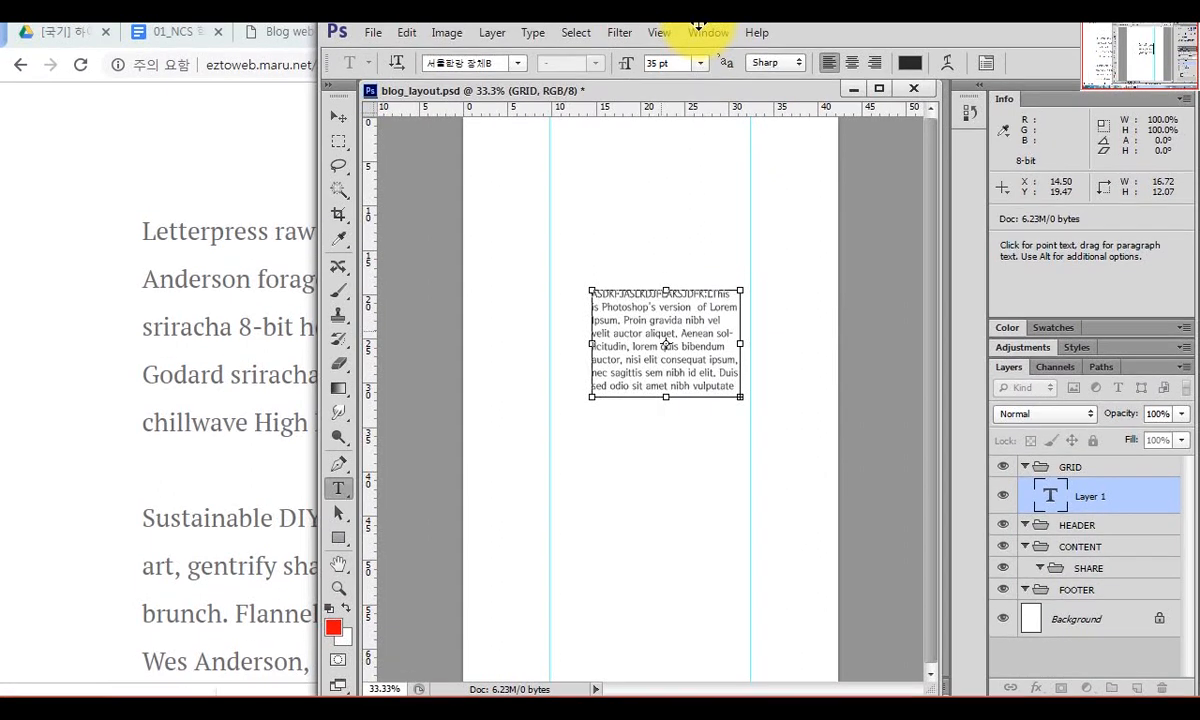
click(533, 33)
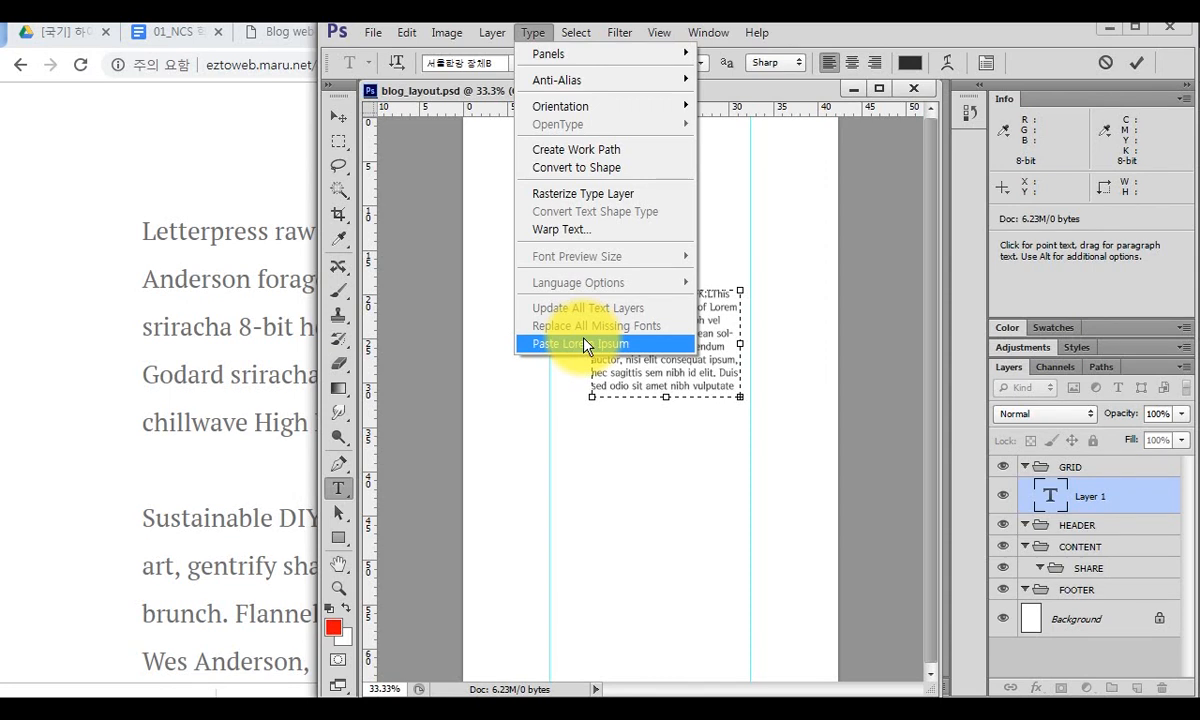
click(586, 344)
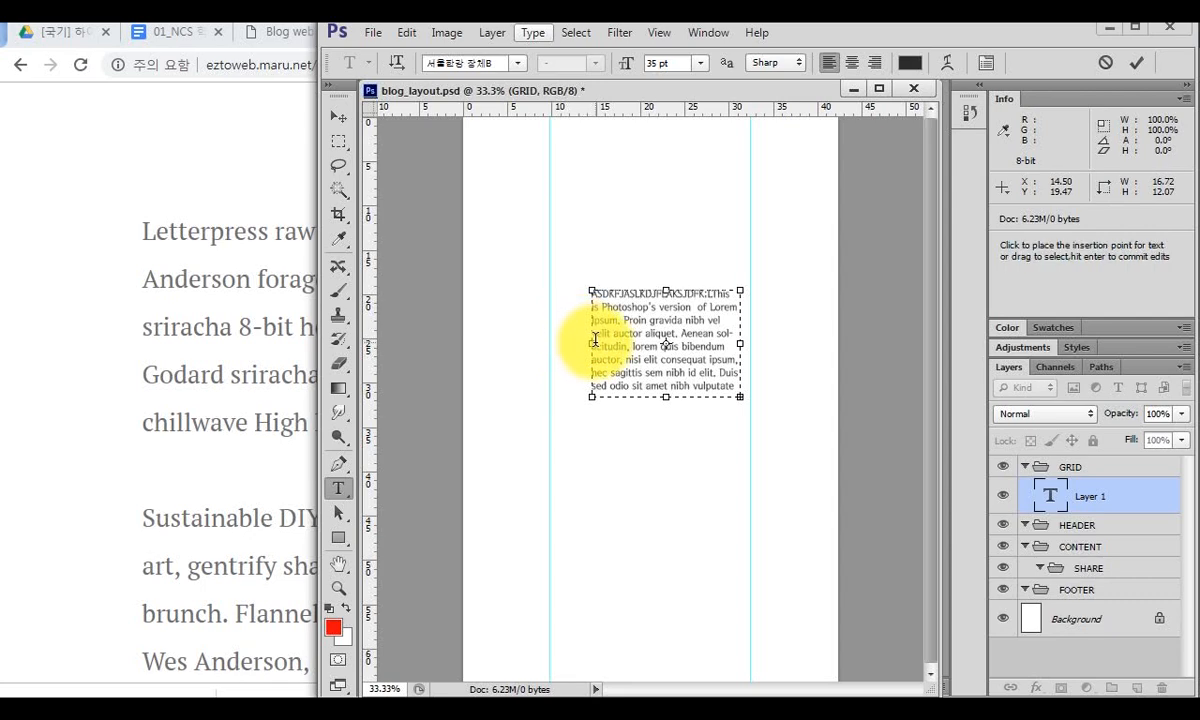
drag(590, 396, 550, 415)
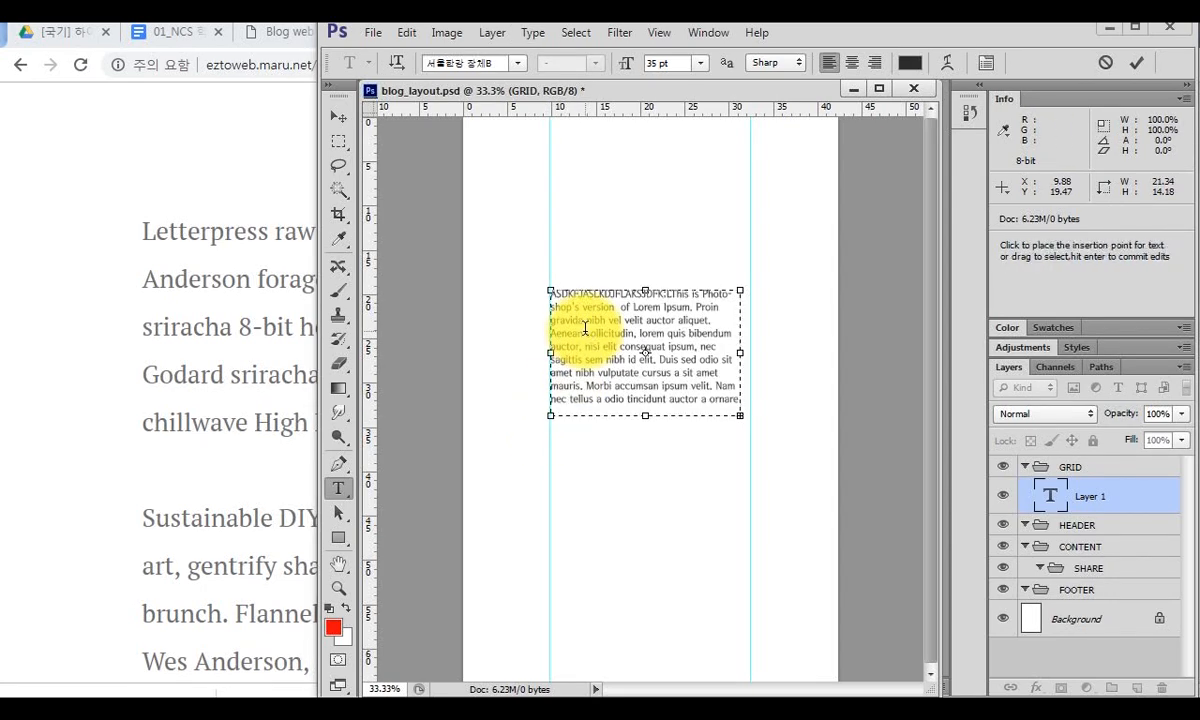
key(Escape)
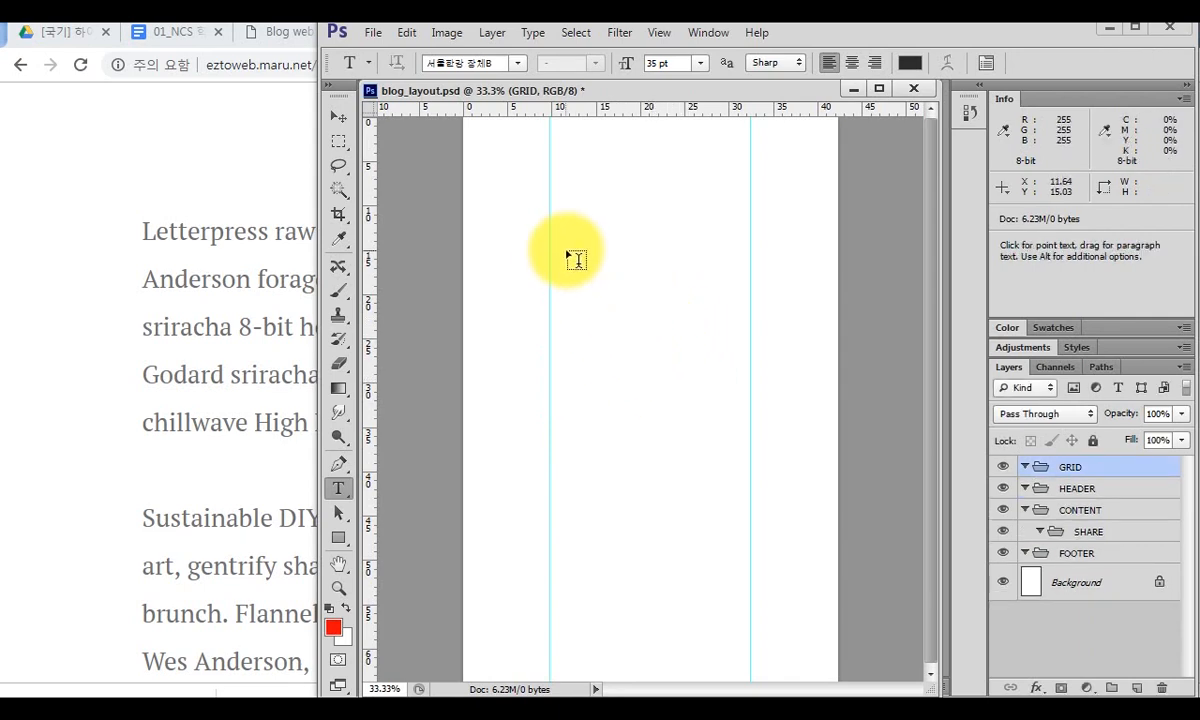
Create a paragraph text box spanning the two vertical guides in the GRID group and fill it with Lorem Ipsum placeholder text.
drag(550, 247, 750, 424)
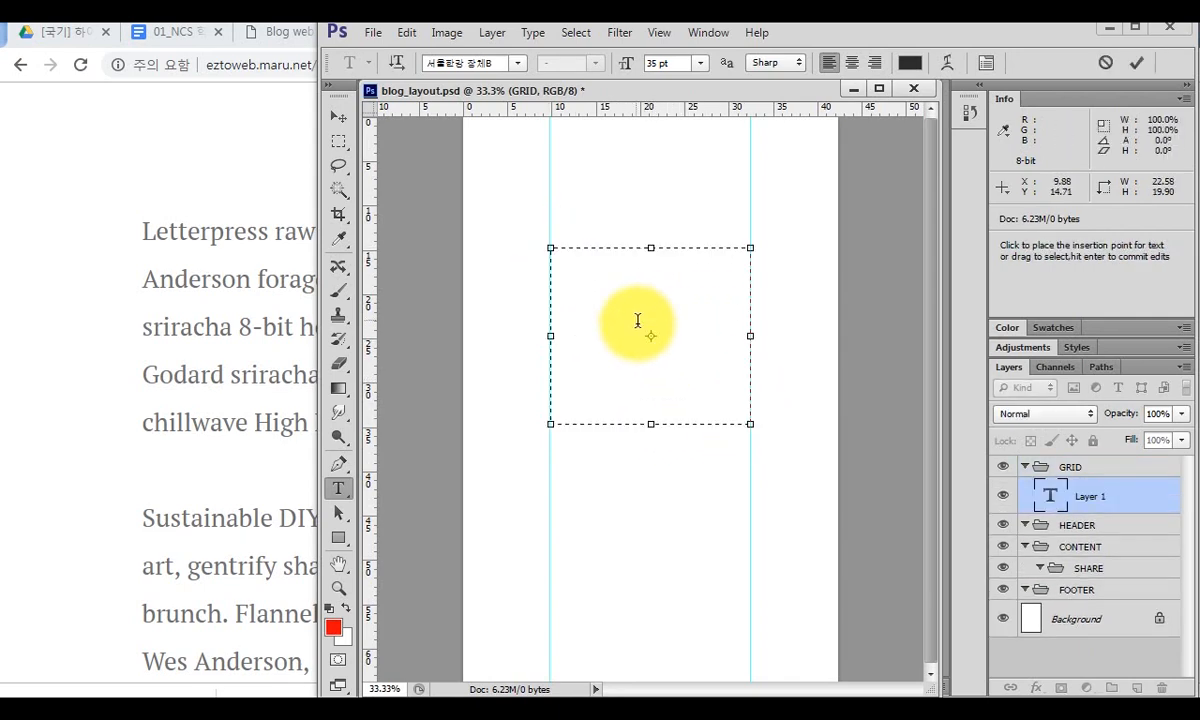
click(492, 32)
click(568, 343)
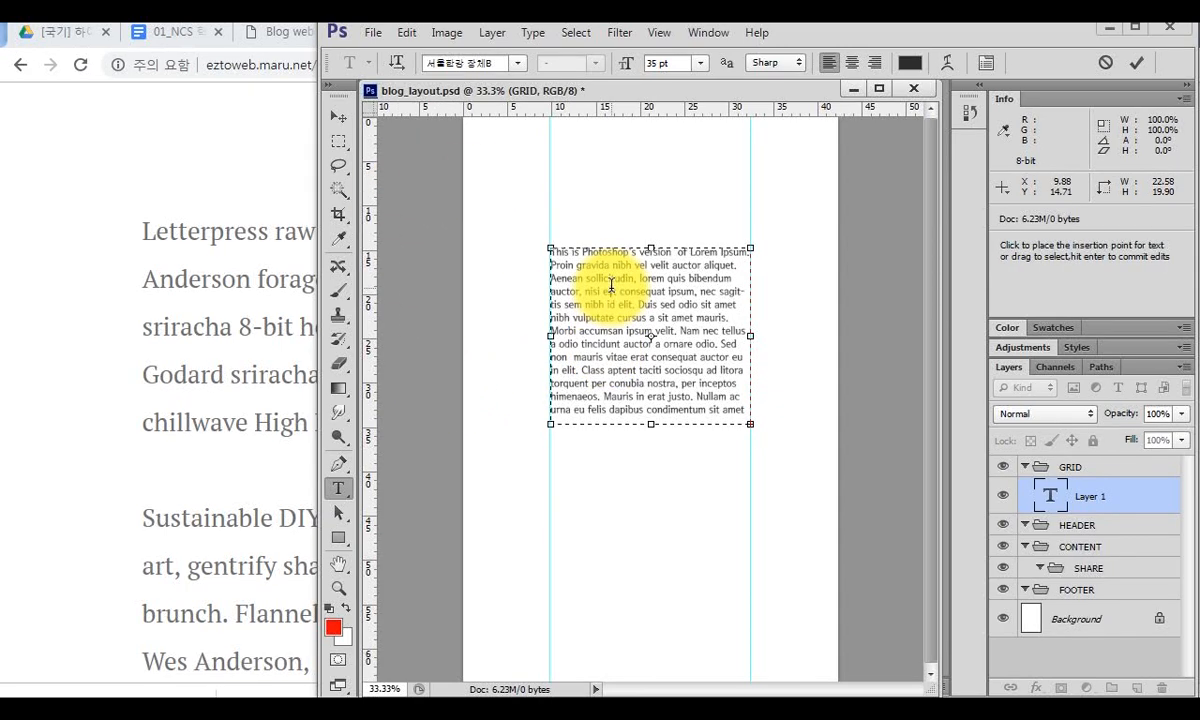
Switch to the Notepad notes and add the line PT-SERIF between guide and GRID.
key(alt+Tab)
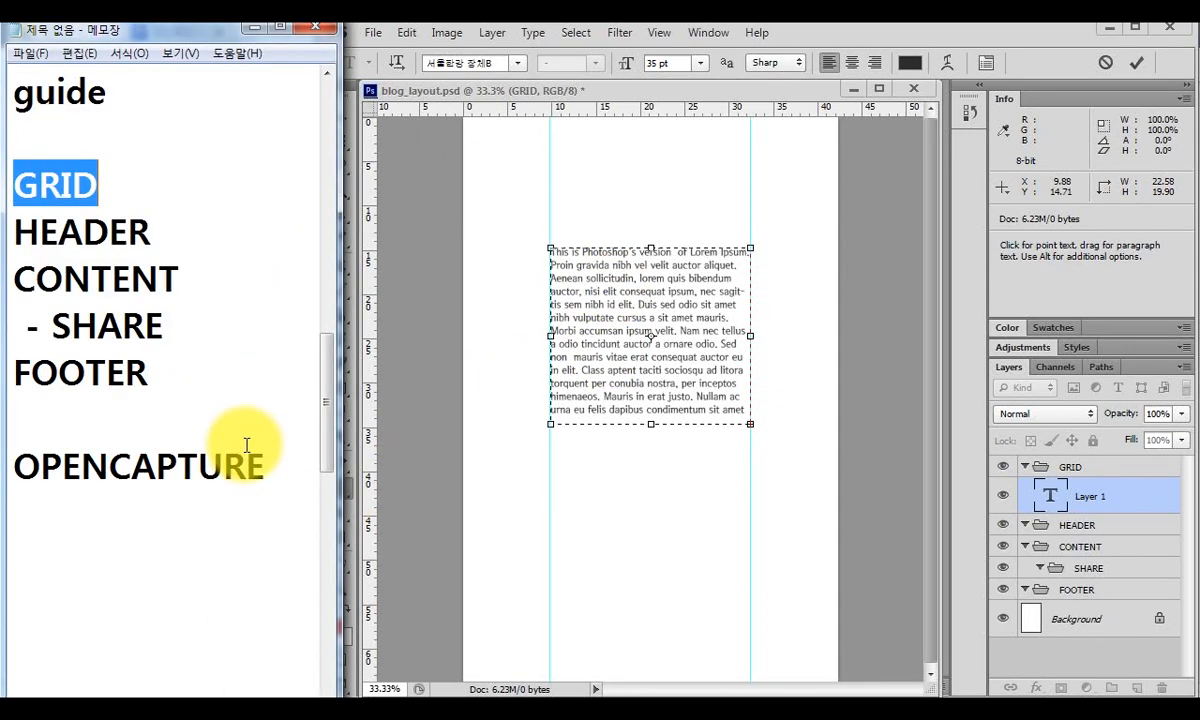
click(210, 377)
click(80, 139)
key(Return)
key(Return)
key(Up)
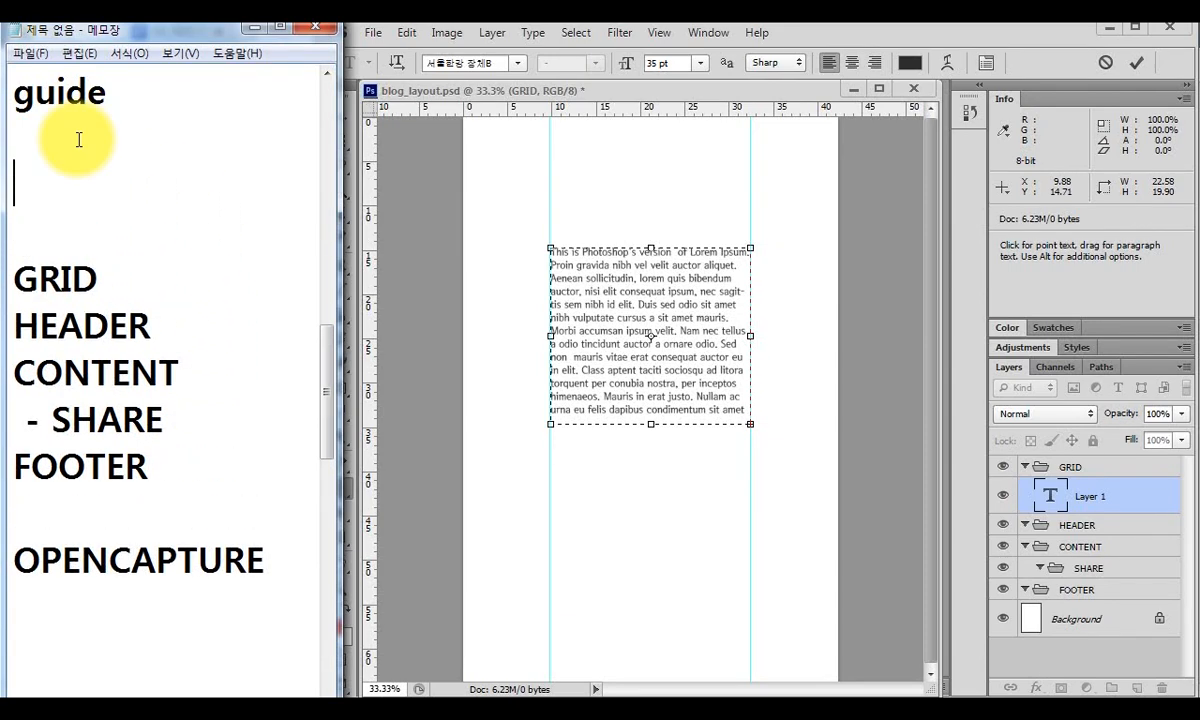
text(PT-ST)
key(BackSpace)
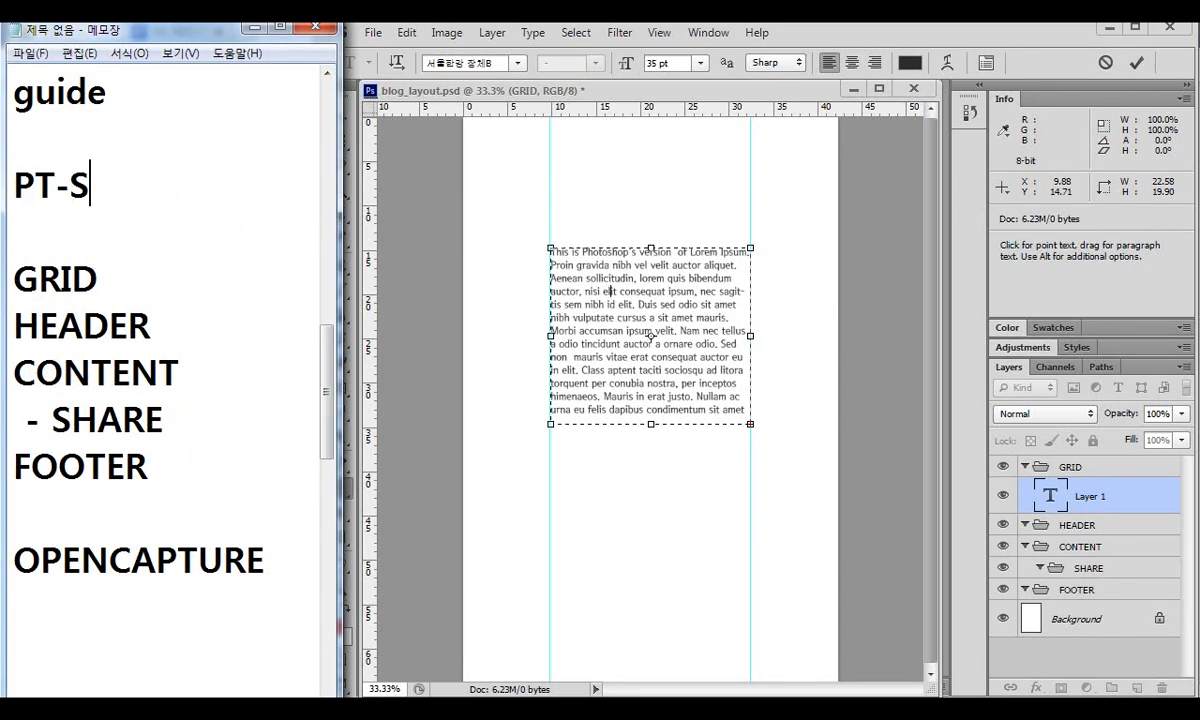
text(ER)
key(BackSpace)
text(F)
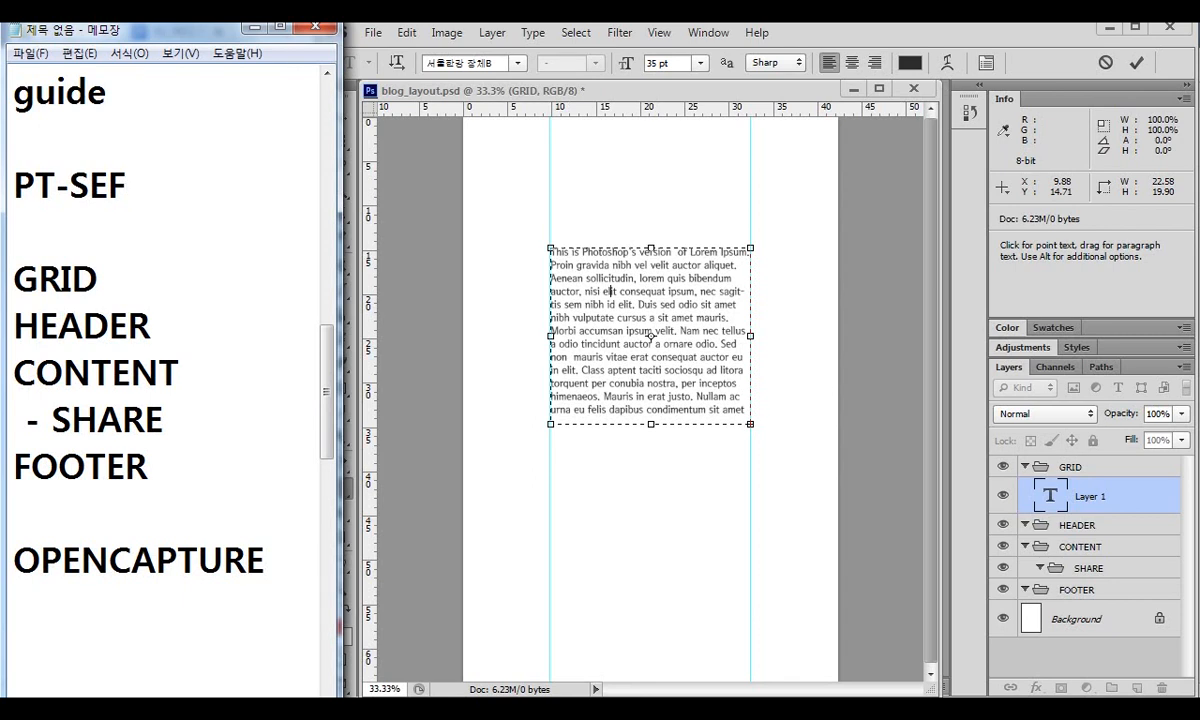
key(BackSpace)
text(RIF)
Back in Photoshop, set all of the placeholder text to the PT Serif font at 18 pt.
click(470, 105)
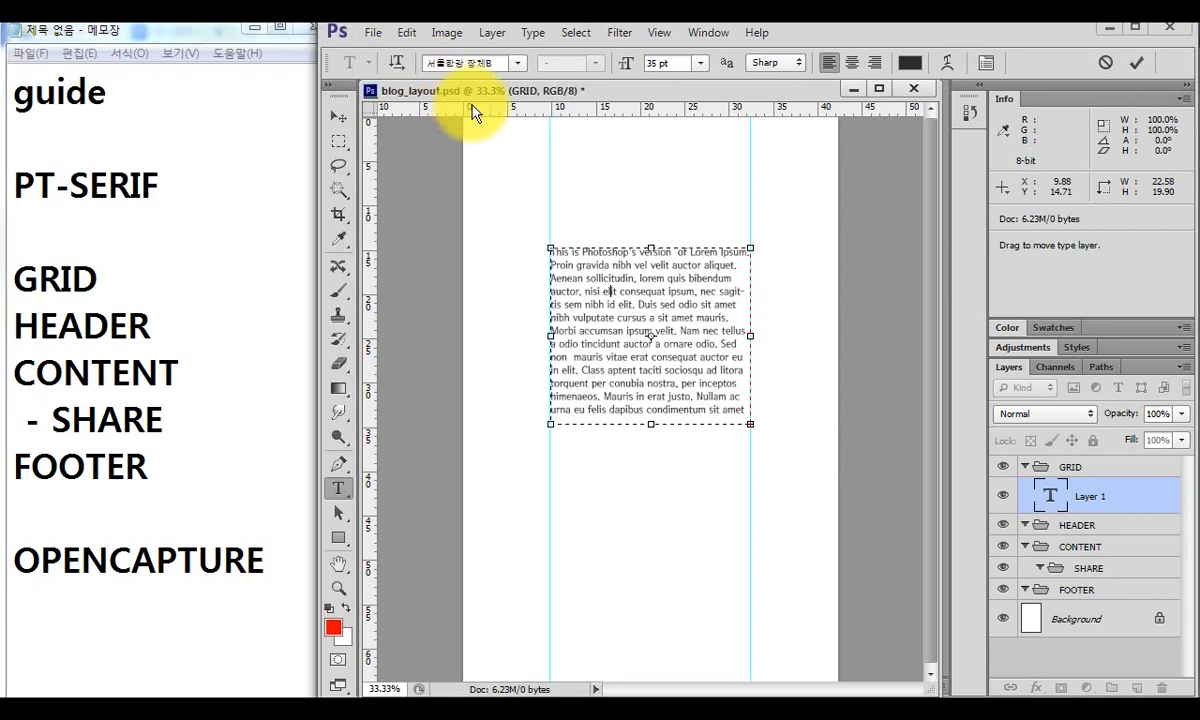
key(ctrl+a)
click(470, 62)
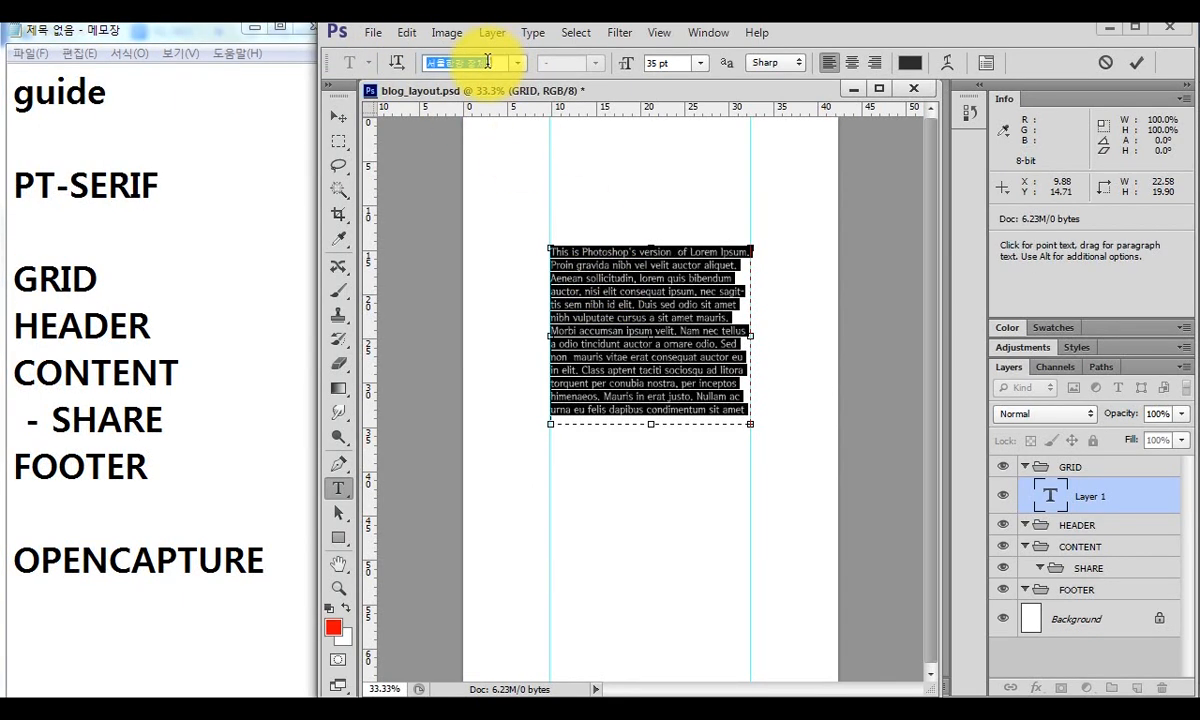
text(PT Serif)
key(Return)
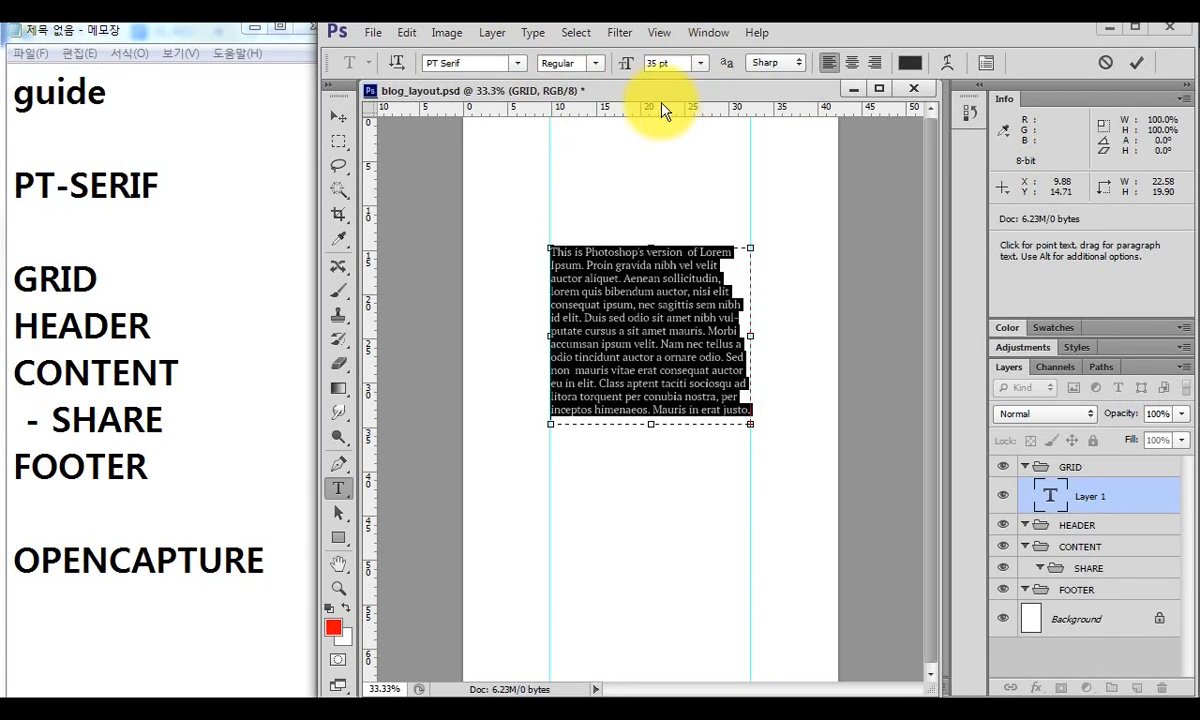
click(672, 62)
text(18)
key(Return)
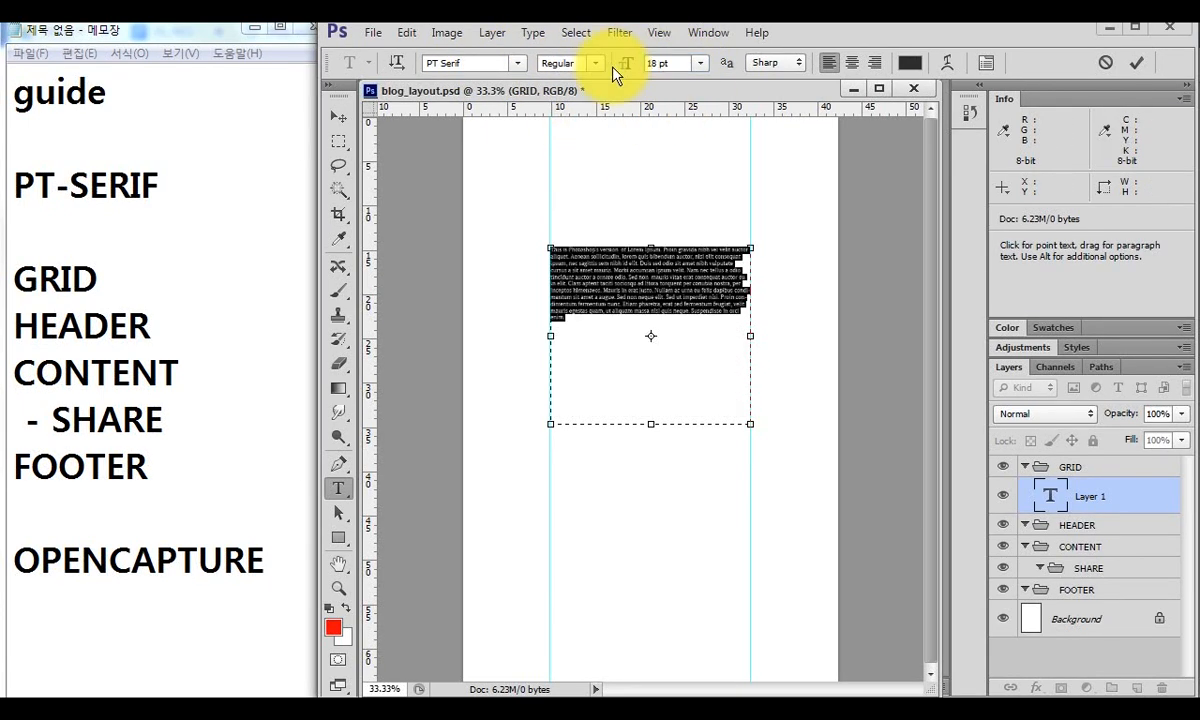
In the Notepad notes, add the line 18PX below PT-SERIF.
click(175, 184)
key(Return)
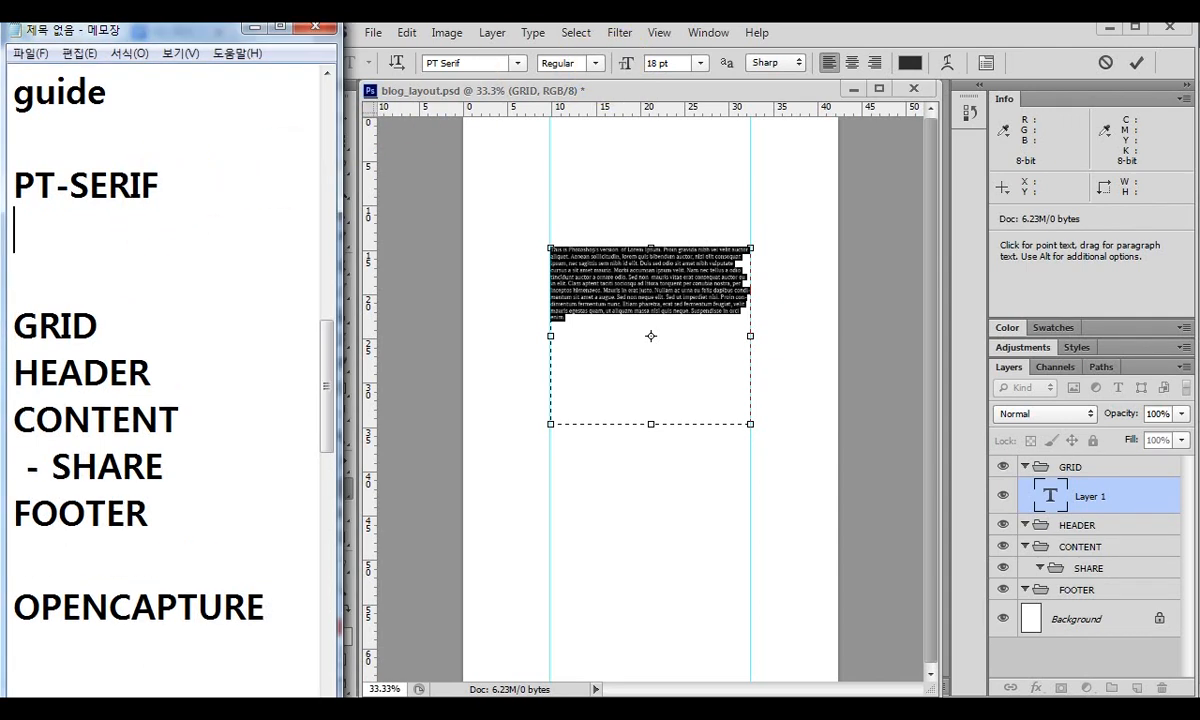
text(180X)
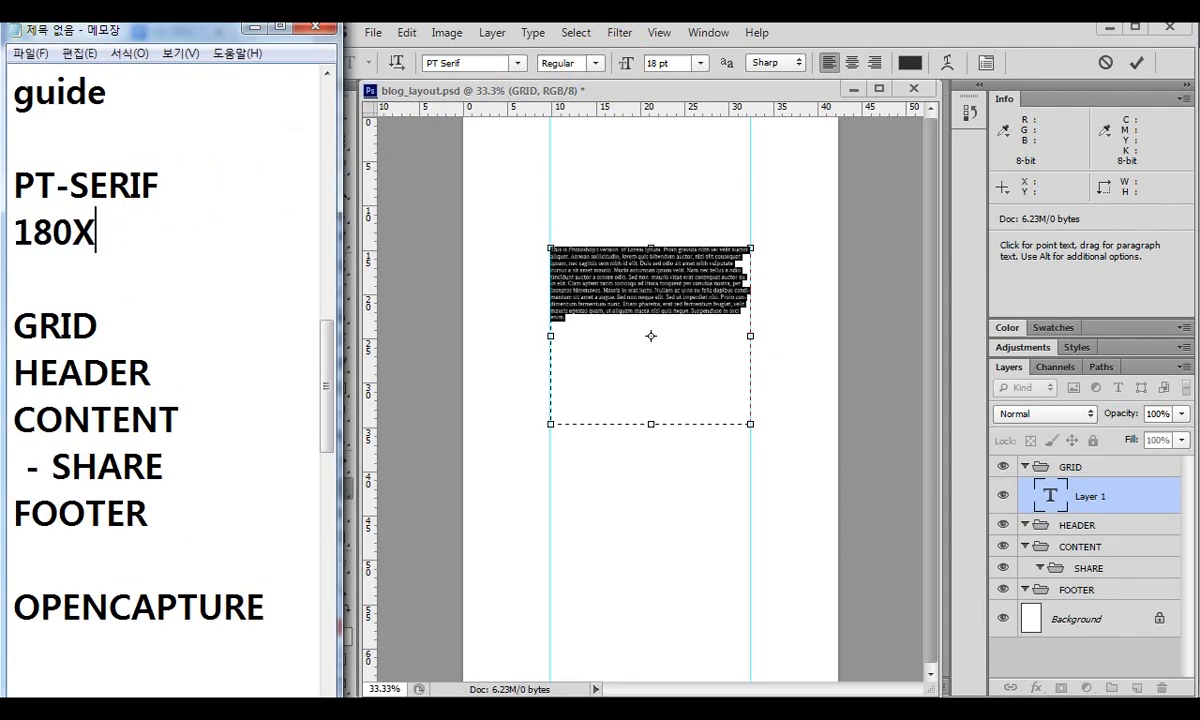
key(BackSpace)
key(BackSpace)
text(PX)
key(Return)
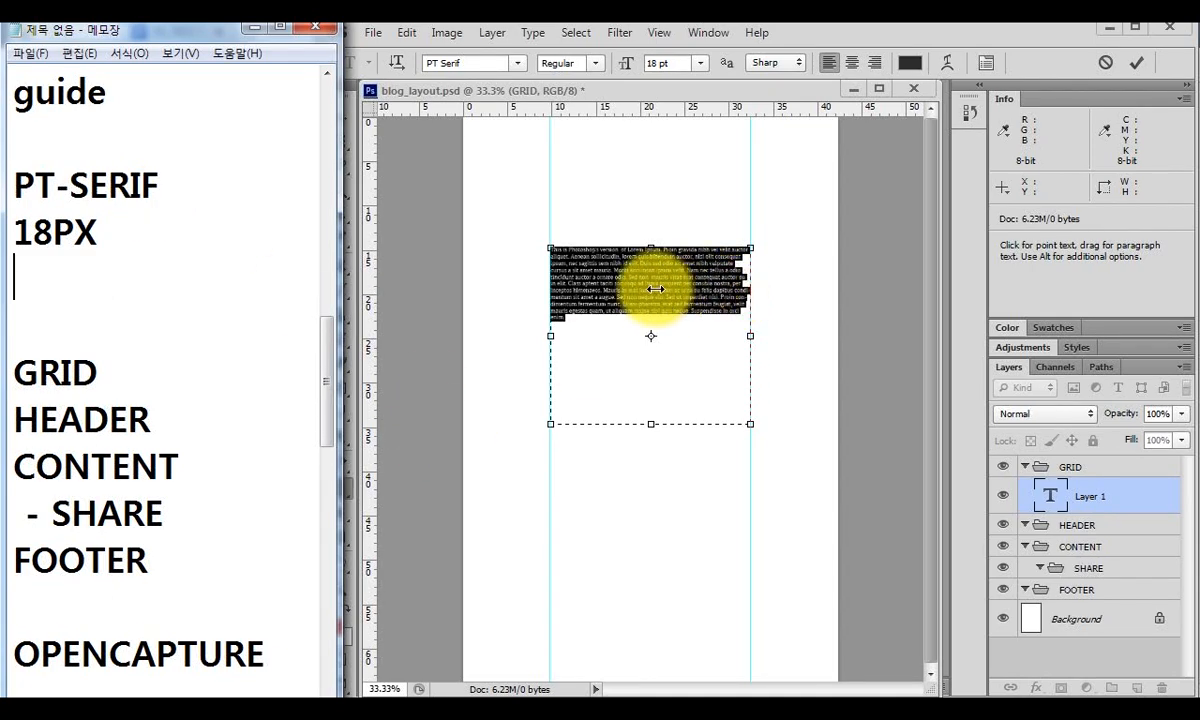
Return to Photoshop, commit the placeholder text layer and view its paragraph at 100% zoom.
click(710, 100)
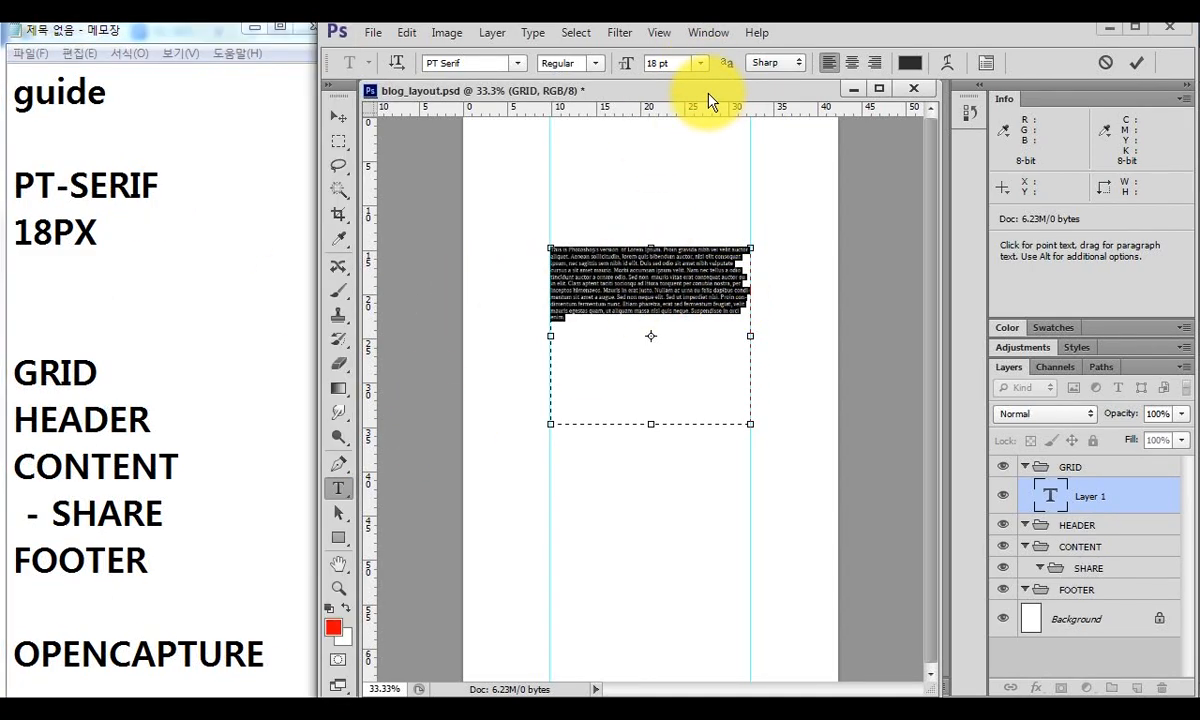
click(338, 116)
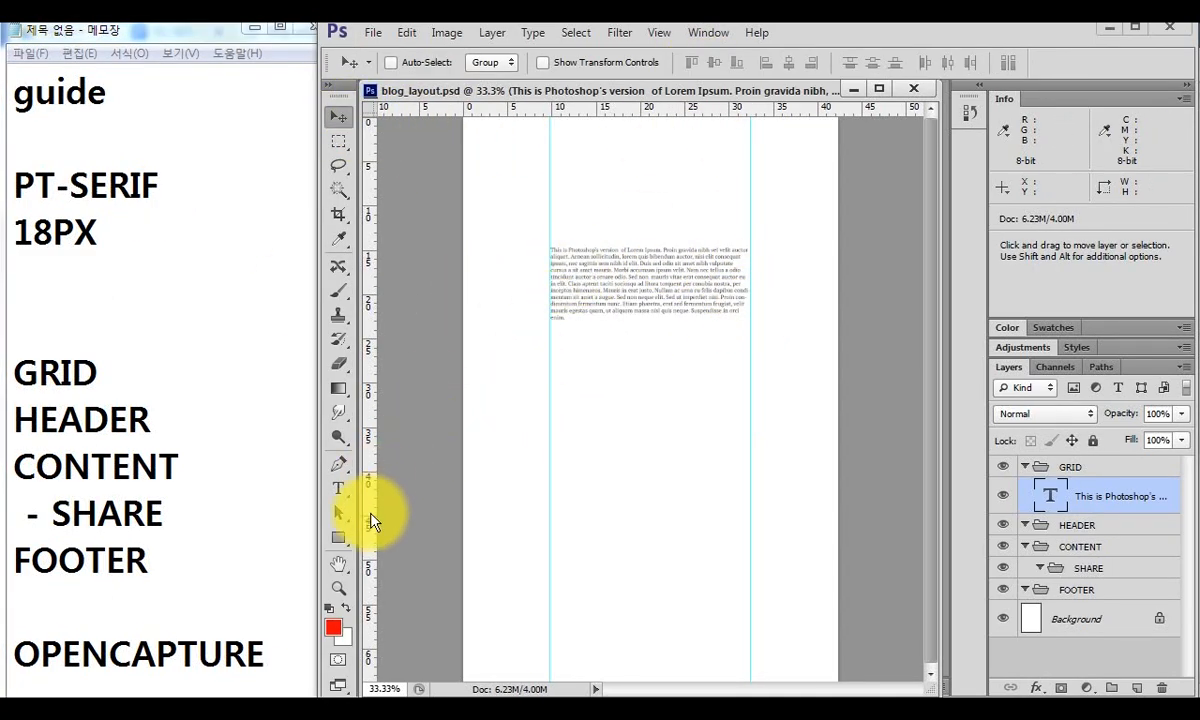
double_click(338, 590)
drag(539, 354, 826, 660)
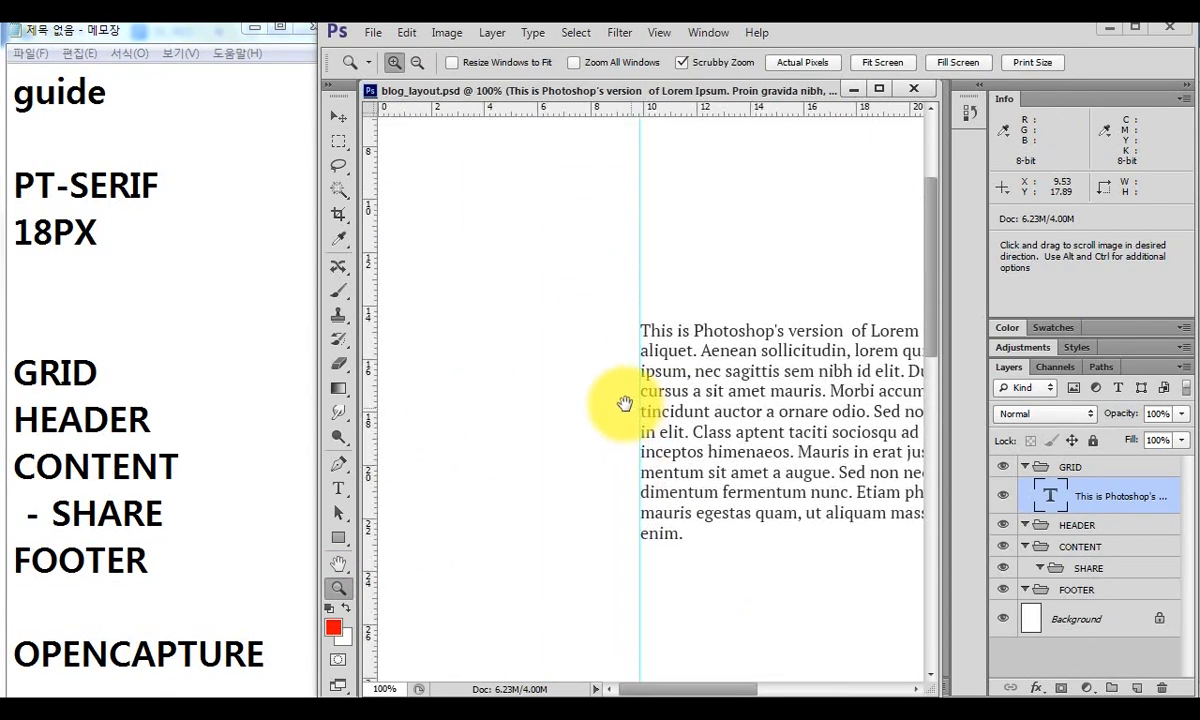
drag(624, 404, 530, 355)
key(ctrl+2)
mouse_move(312, 567)
mouse_down()
mouse_move(331, 608)
mouse_move(365, 617)
mouse_move(373, 575)
mouse_move(312, 571)
mouse_up()
right_click(340, 574)
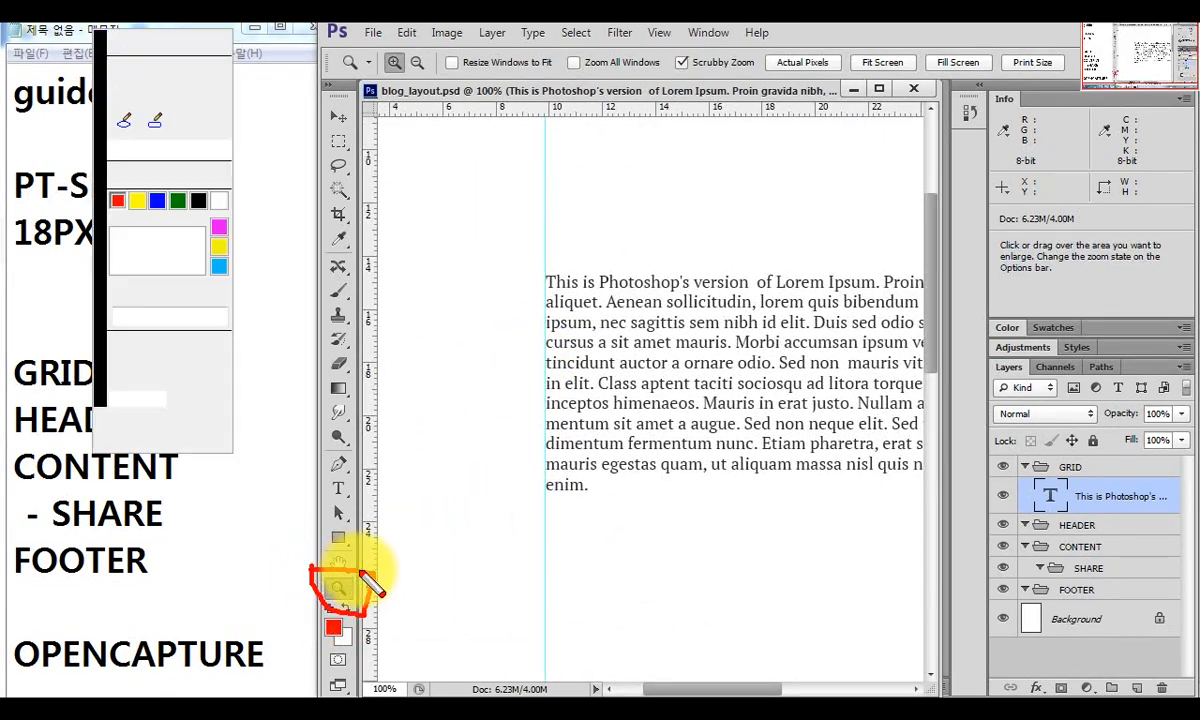
click(129, 126)
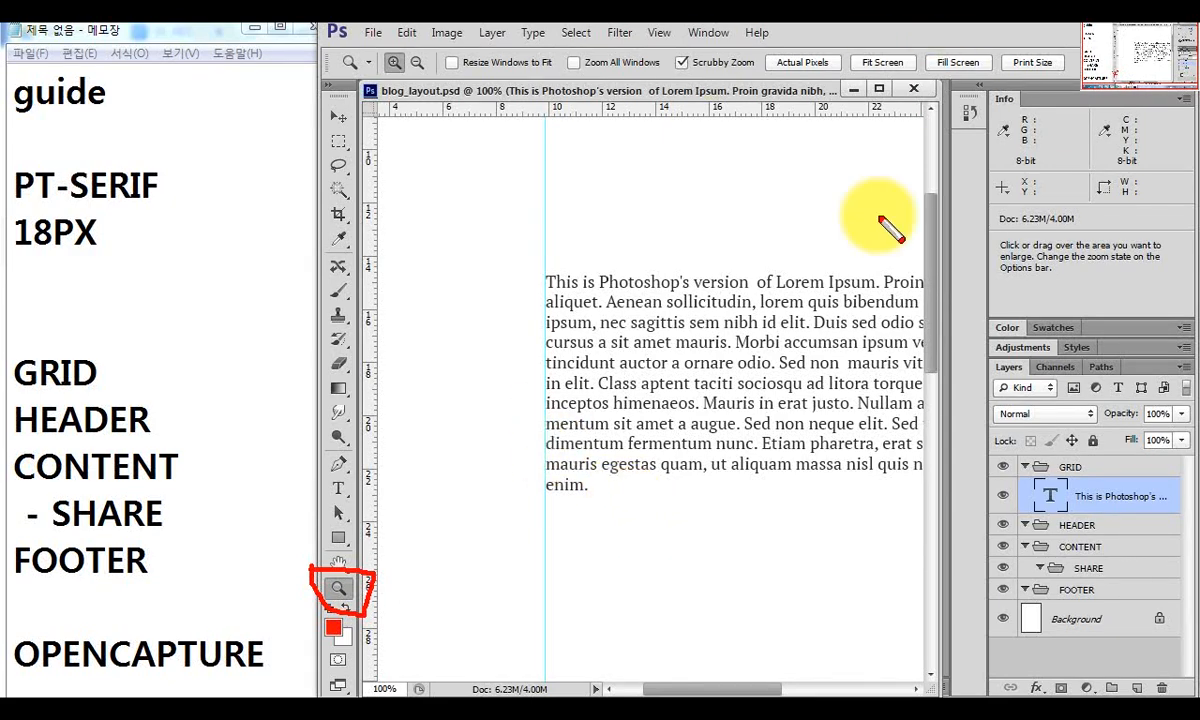
key(Escape)
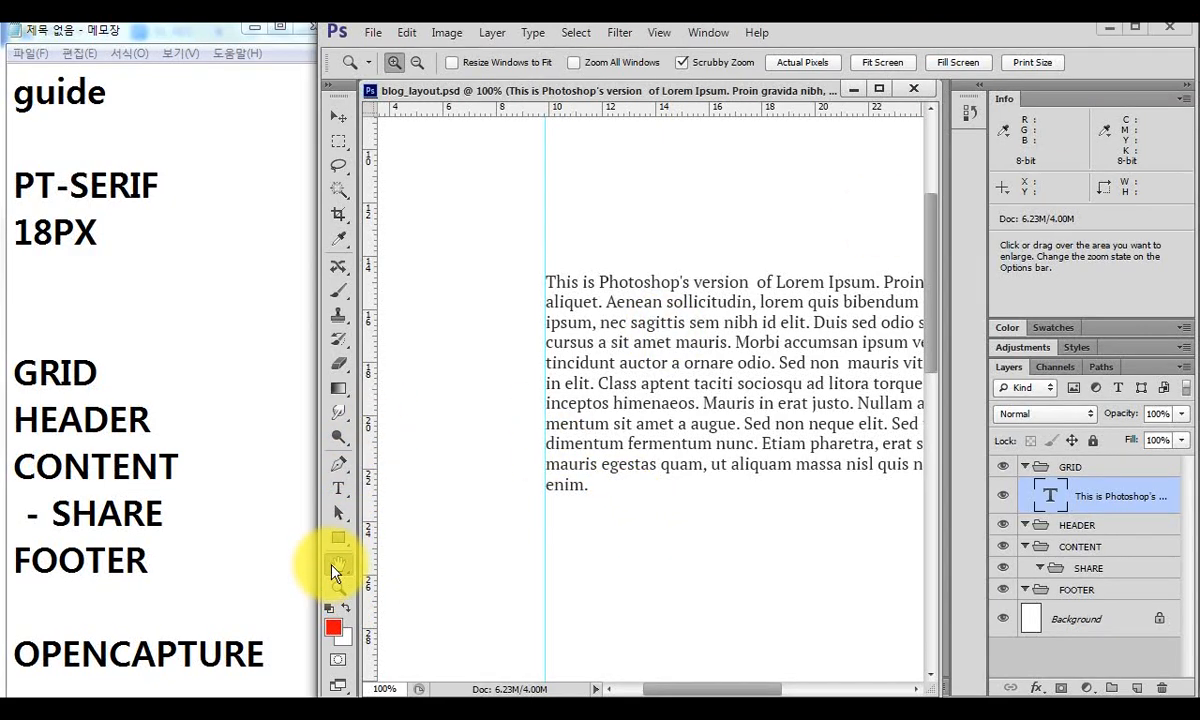
Set the leading of all the placeholder text in the GRID group to 34 pt and commit the text layer.
click(338, 564)
drag(694, 428, 562, 428)
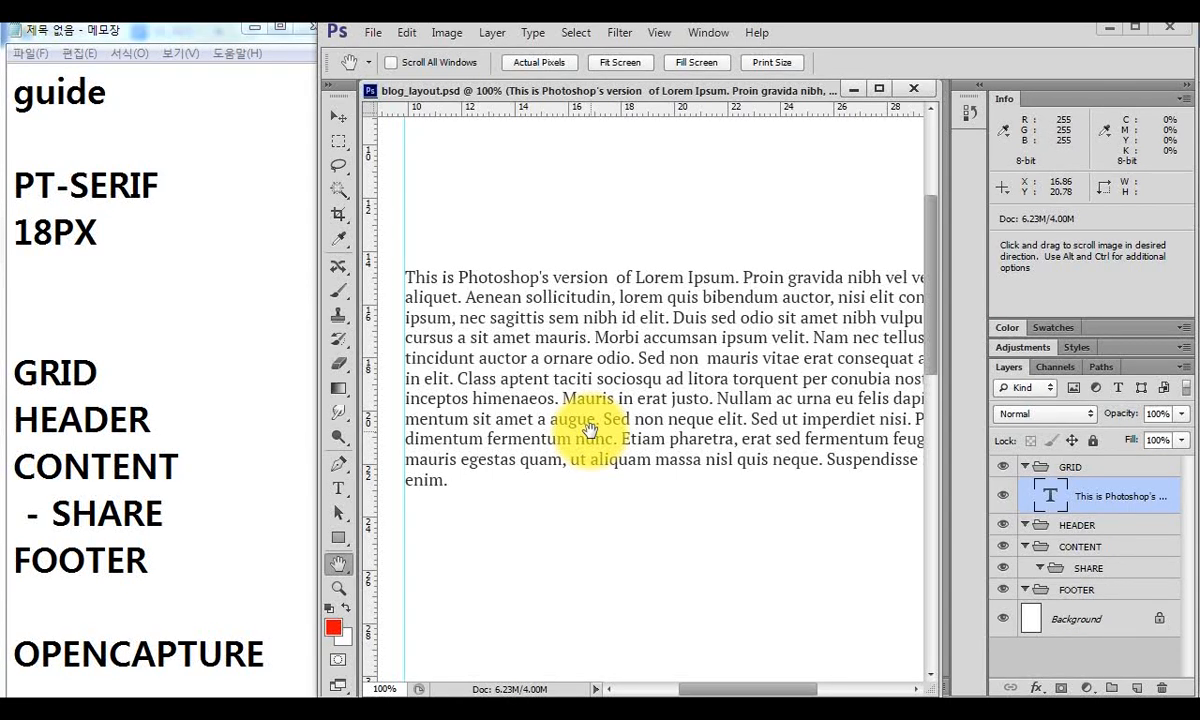
double_click(1048, 495)
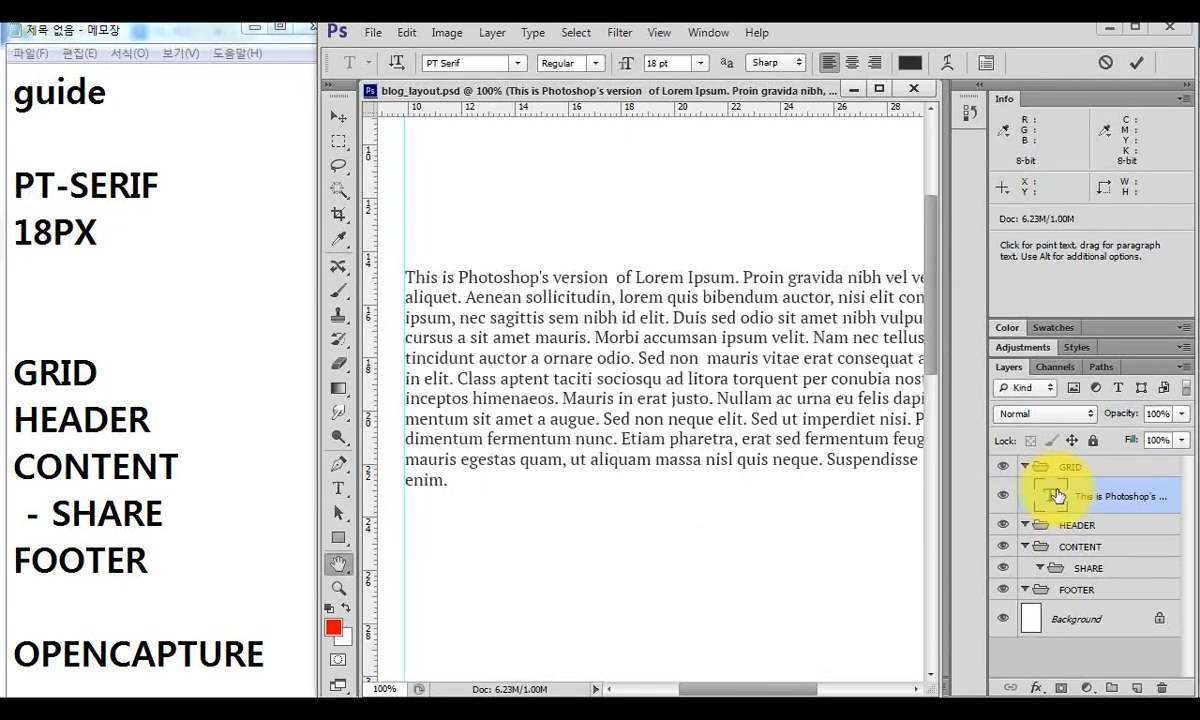
double_click(1048, 498)
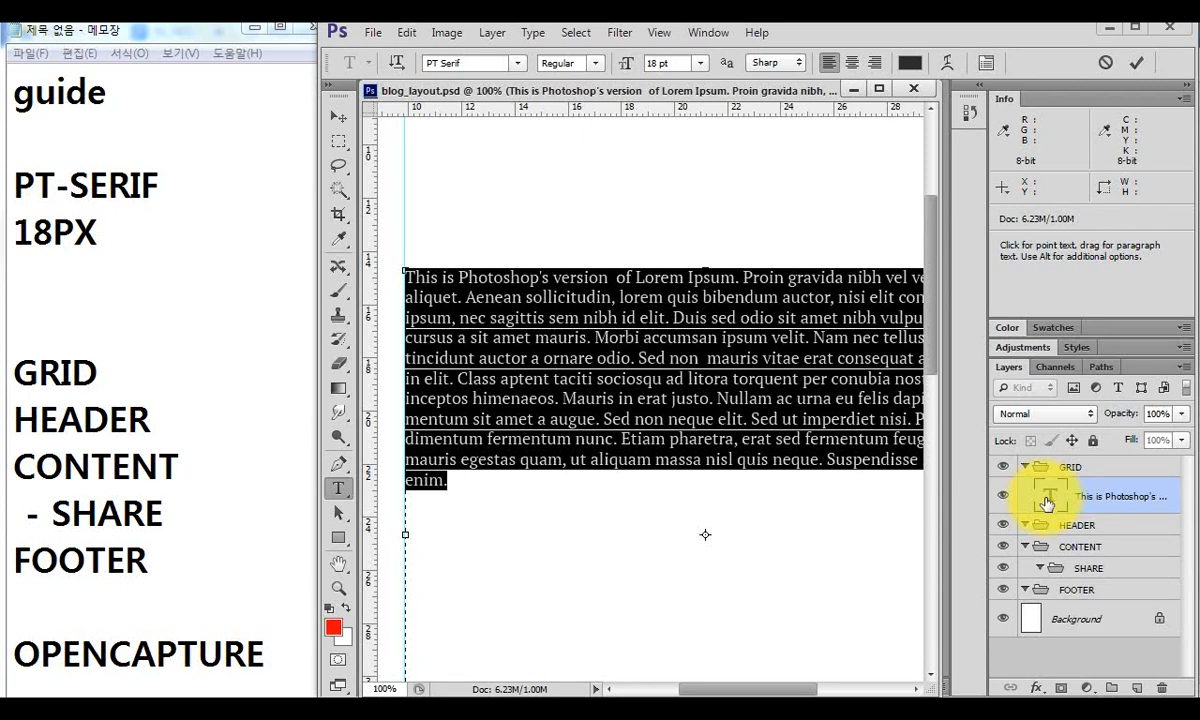
key(ctrl+t)
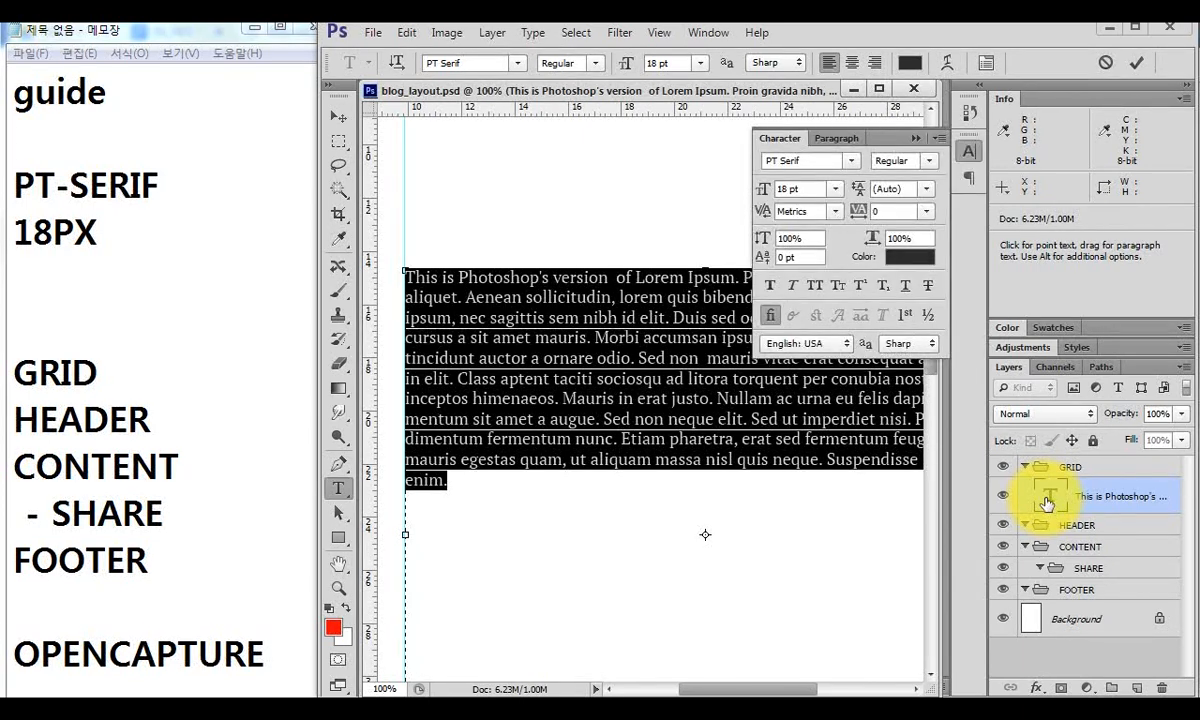
drag(1048, 500, 1050, 503)
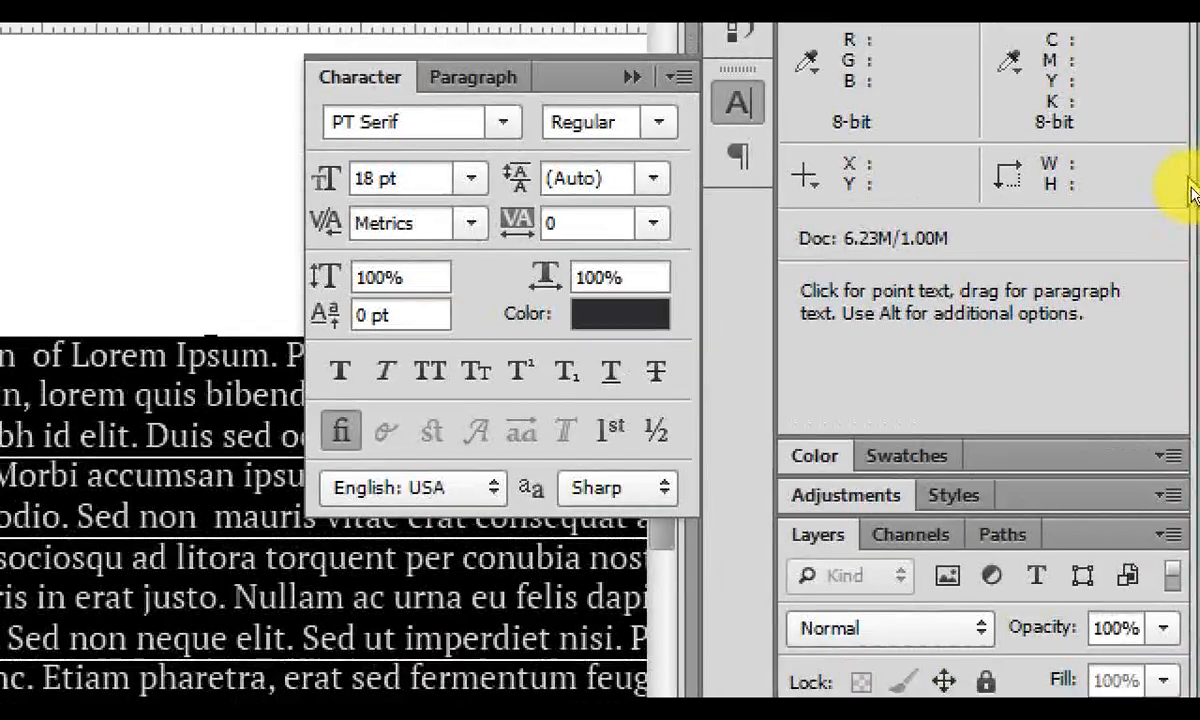
double_click(616, 178)
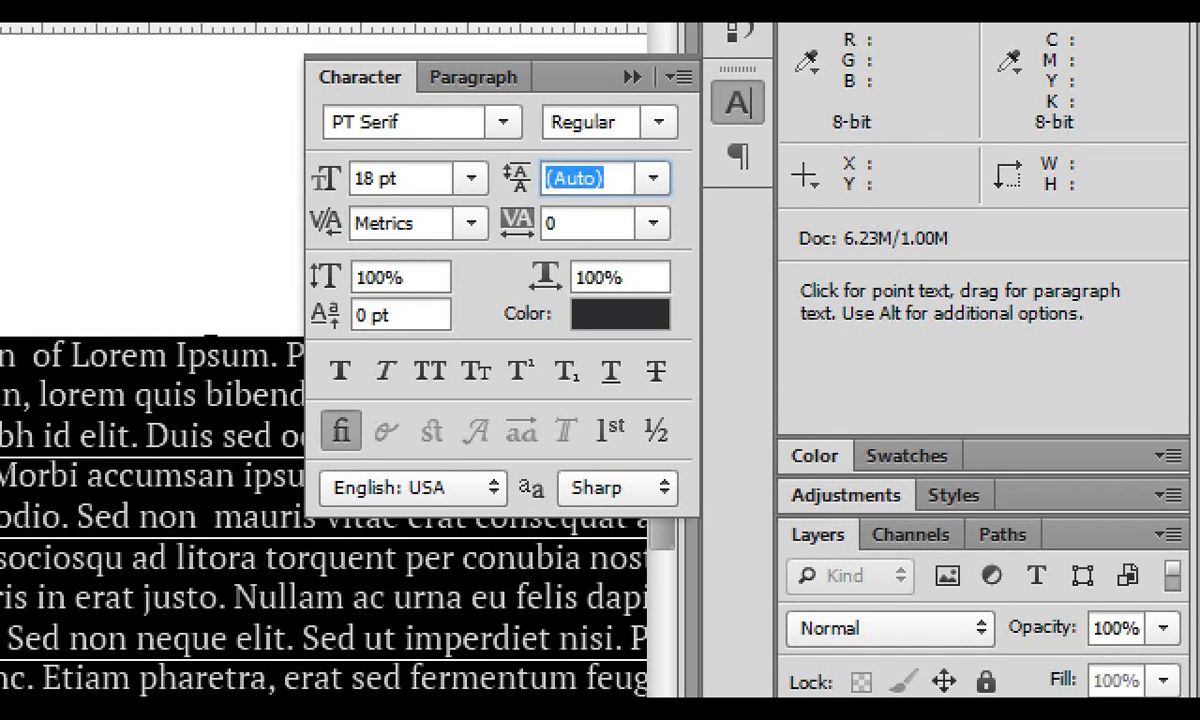
text(34)
key(Return)
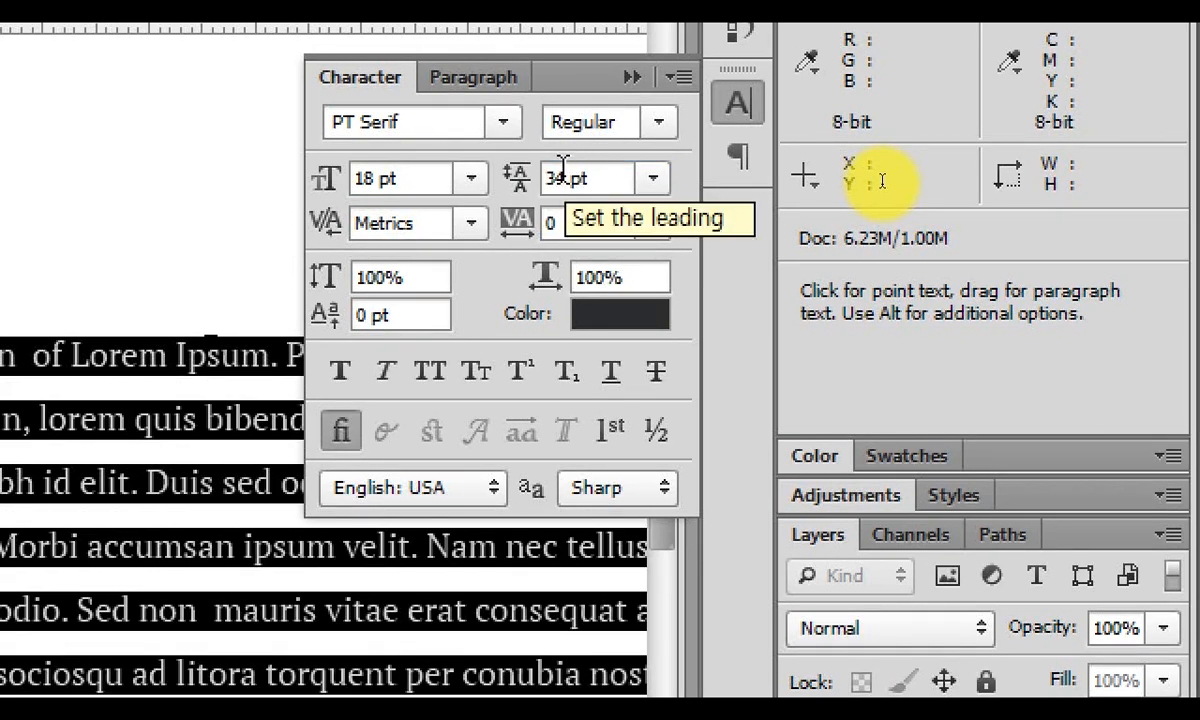
click(621, 178)
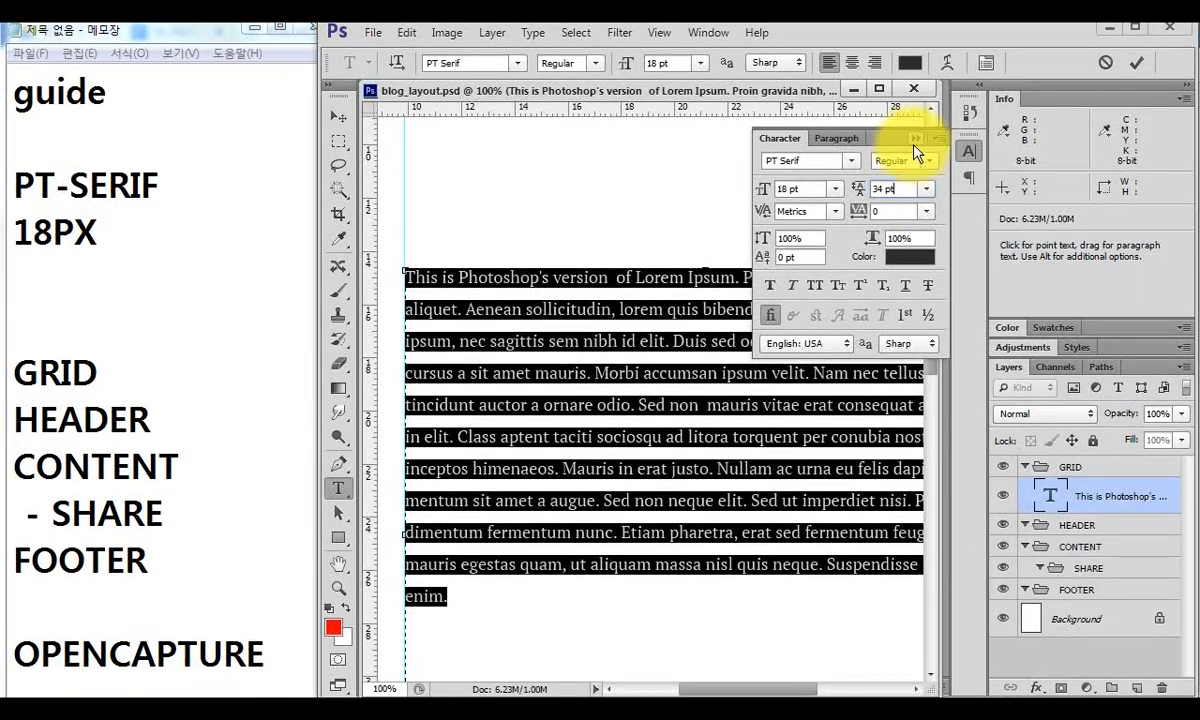
click(915, 139)
click(1072, 494)
key(h)
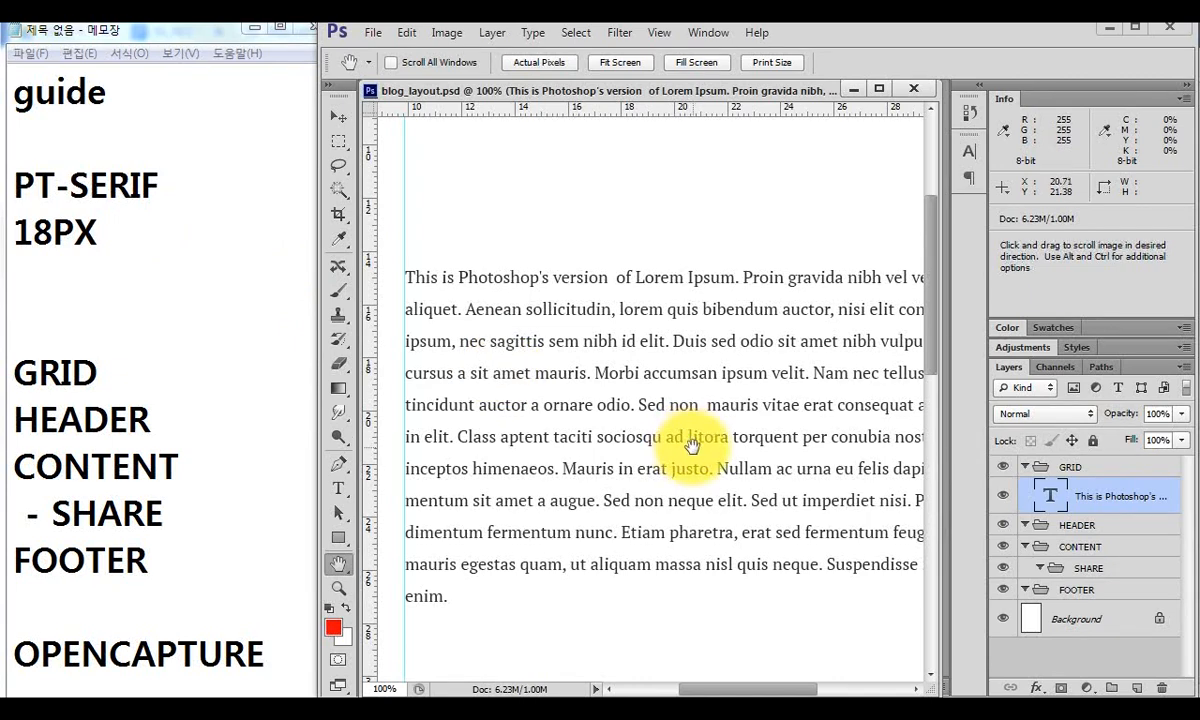
key(ctrl+2)
mouse_move(455, 262)
mouse_down()
mouse_move(470, 254)
mouse_move(484, 278)
mouse_move(462, 262)
mouse_up()
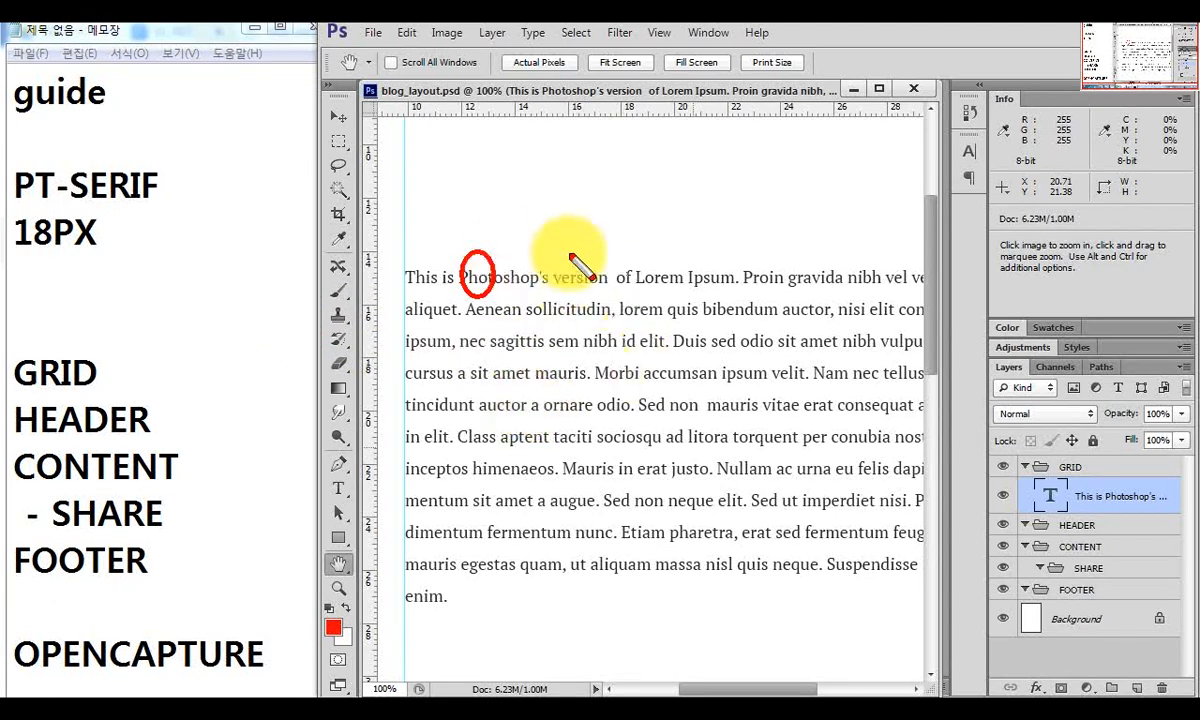
Switch to the Notepad notes and add the line 21~27 between 18PX and GRID, with a blank line below 18PX.
click(114, 285)
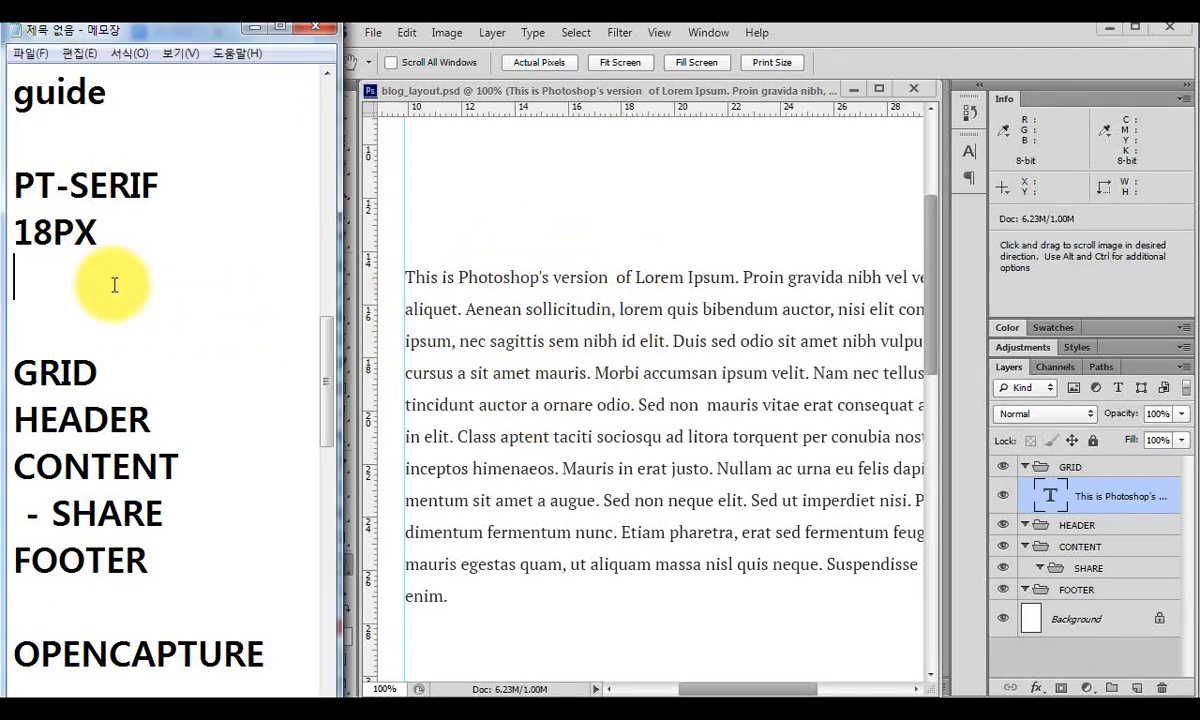
key(Return)
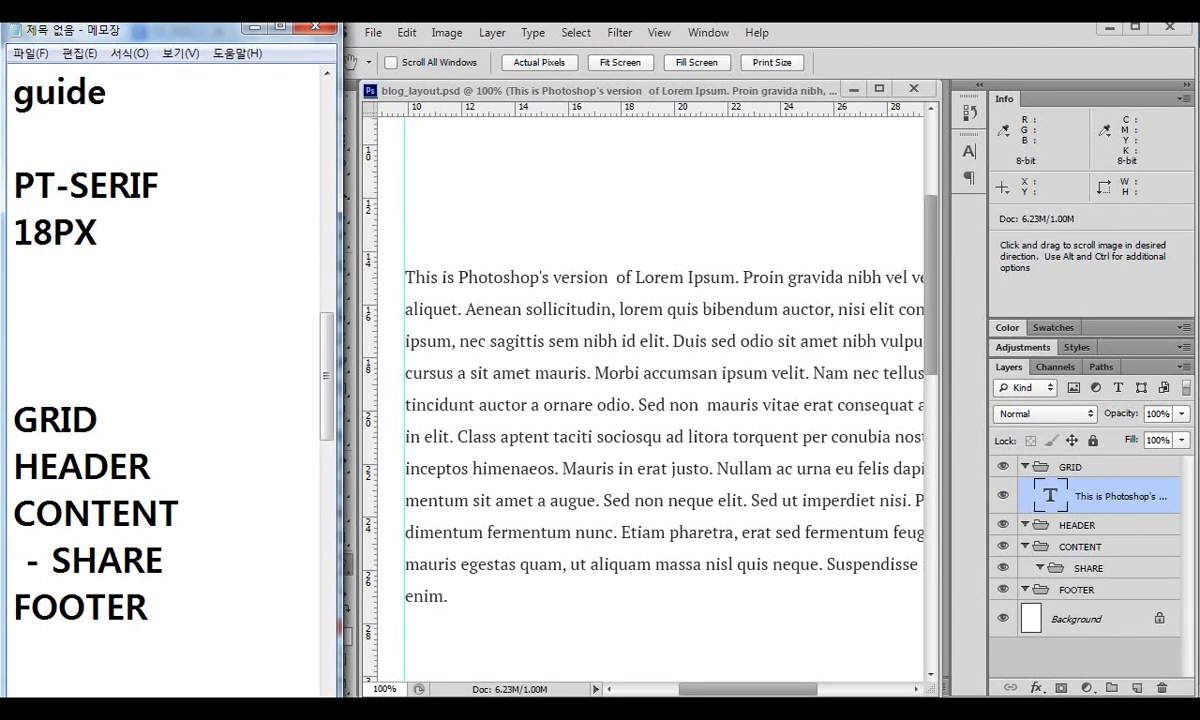
text(21~27)
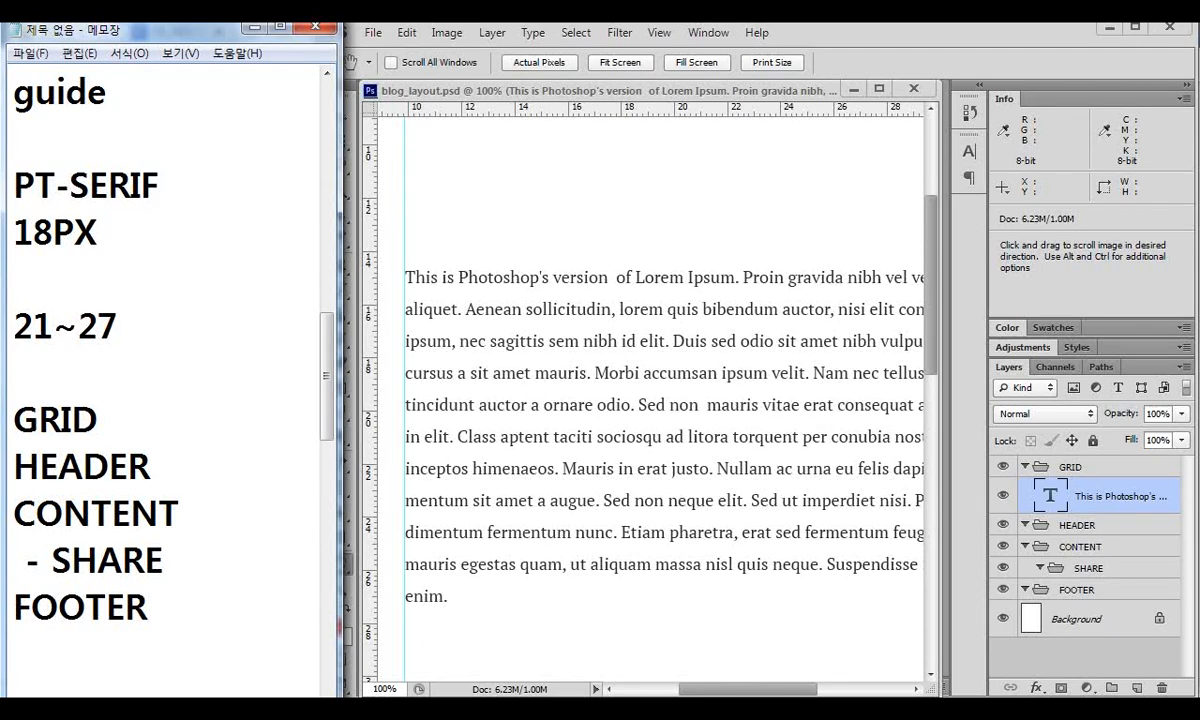
key(Left)
key(Left)
key(Left)
key(Left)
key(Left)
key(Right)
Add the line "16*1.618 황금비율" directly above the 21~27 line in the notes.
click(113, 281)
key(Return)
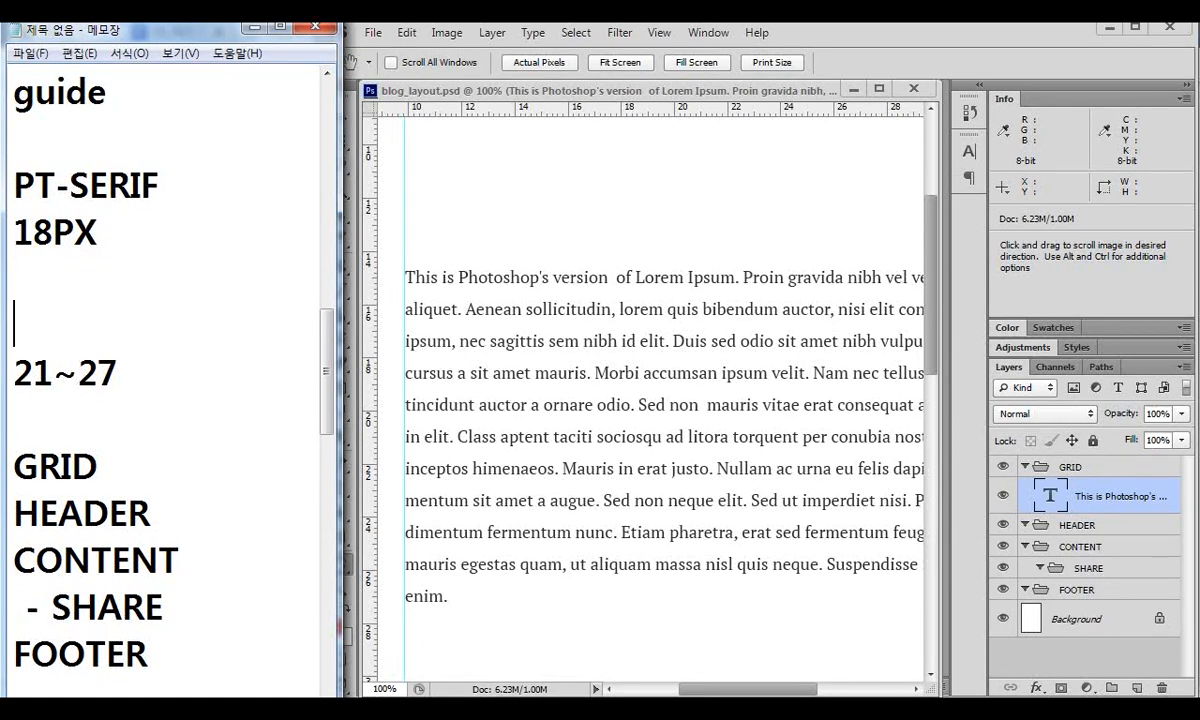
text(16*)
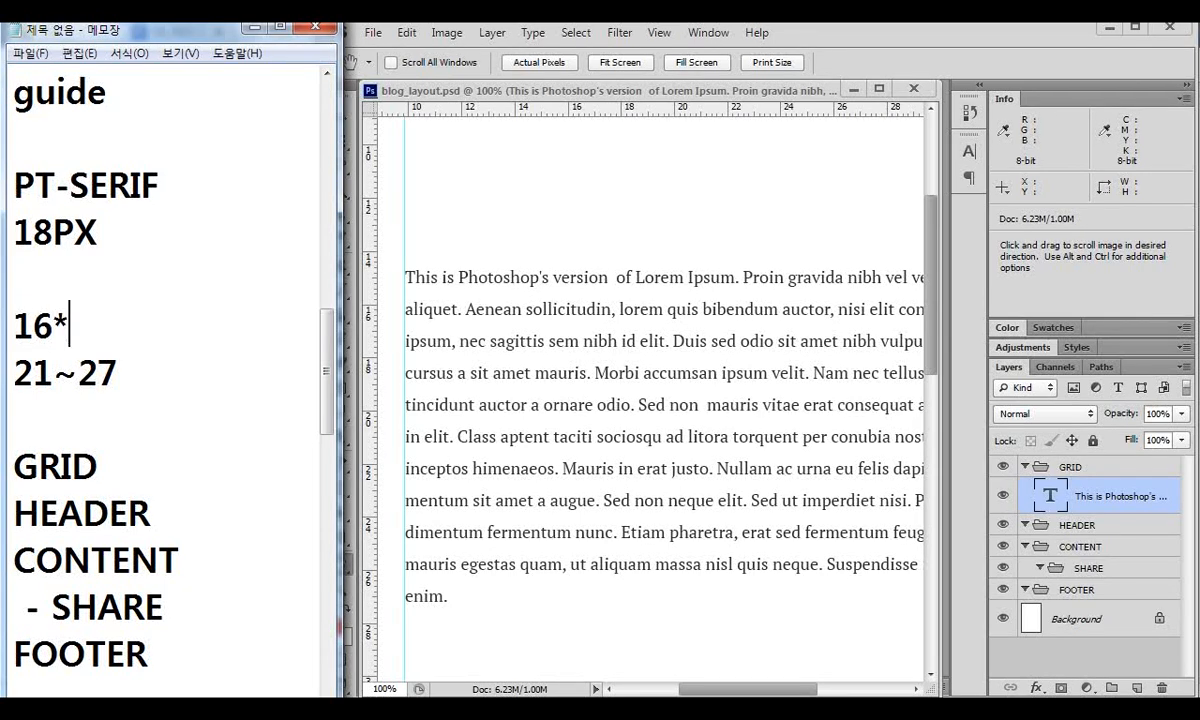
text(1.618)
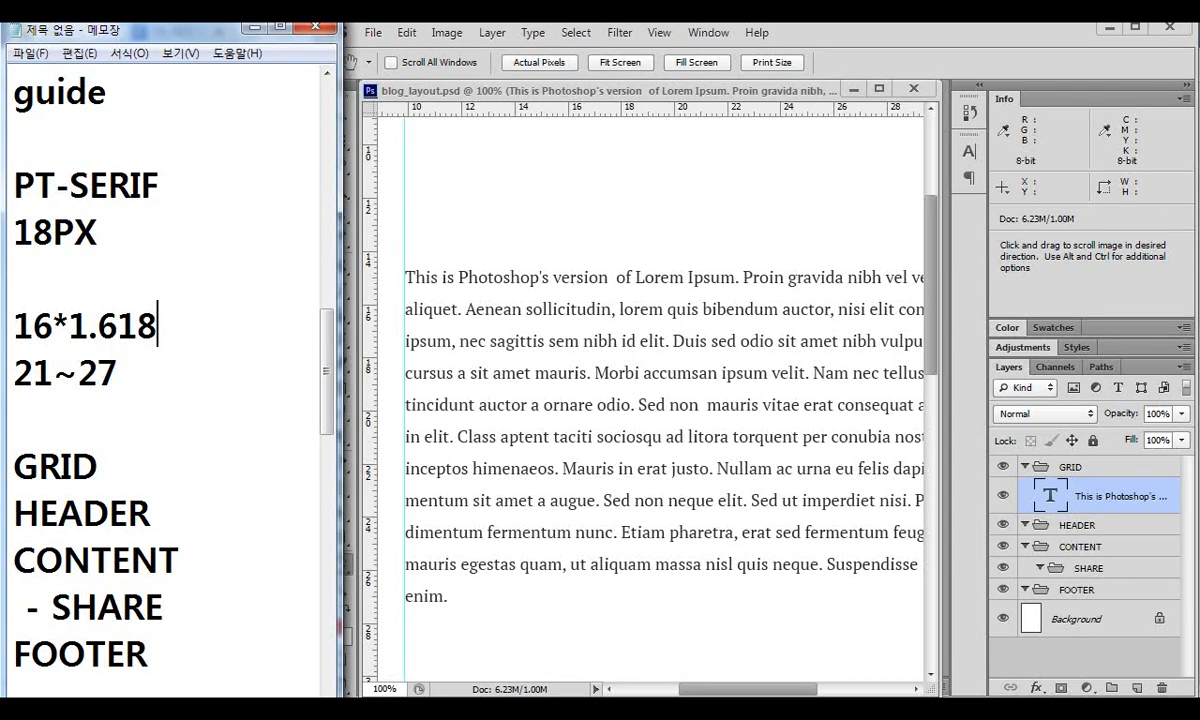
text( 황금빙)
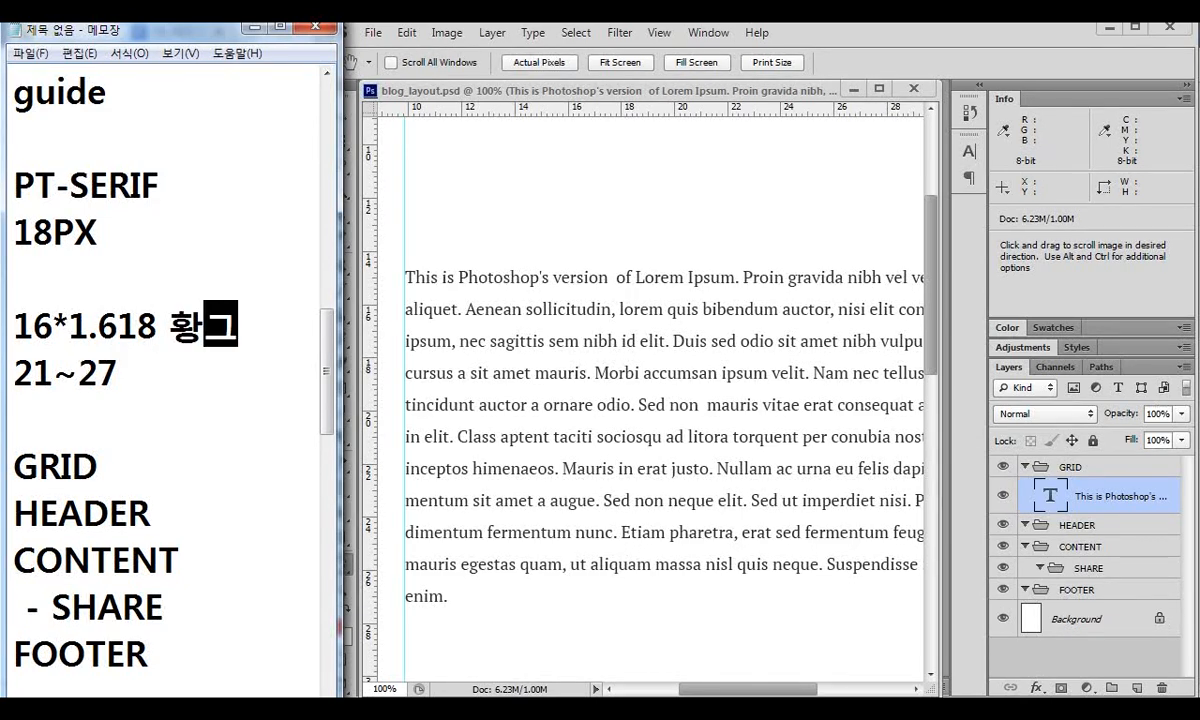
text(율)
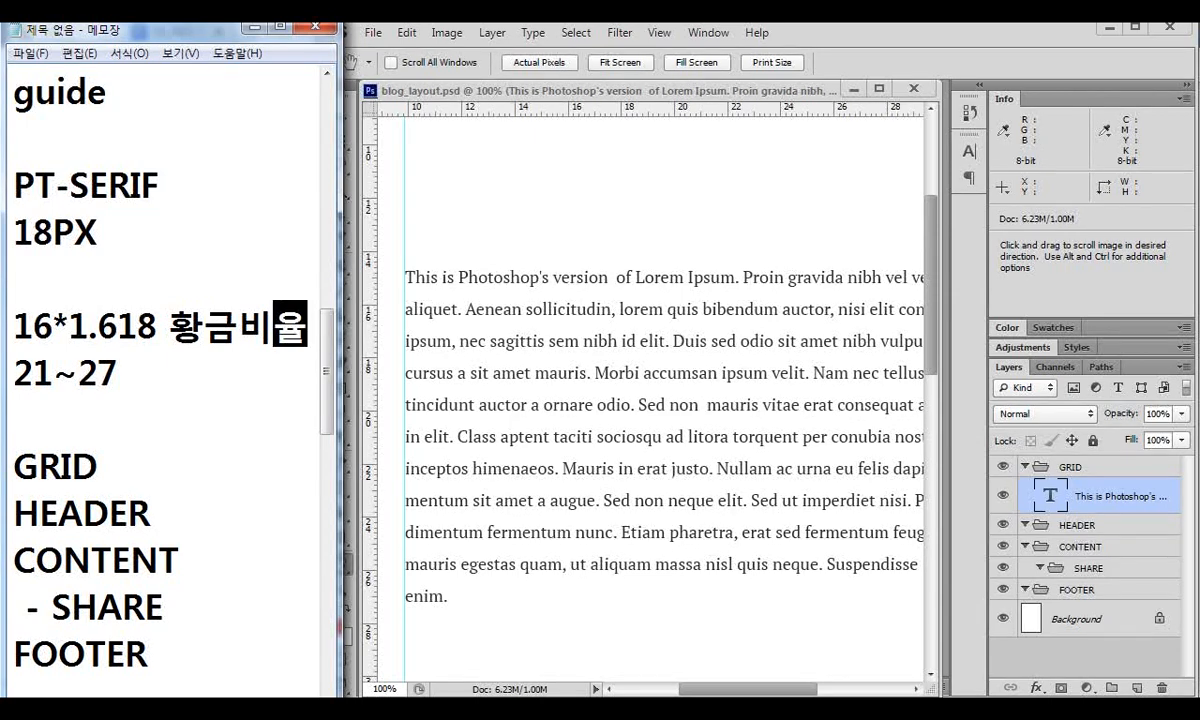
drag(118, 372, 12, 372)
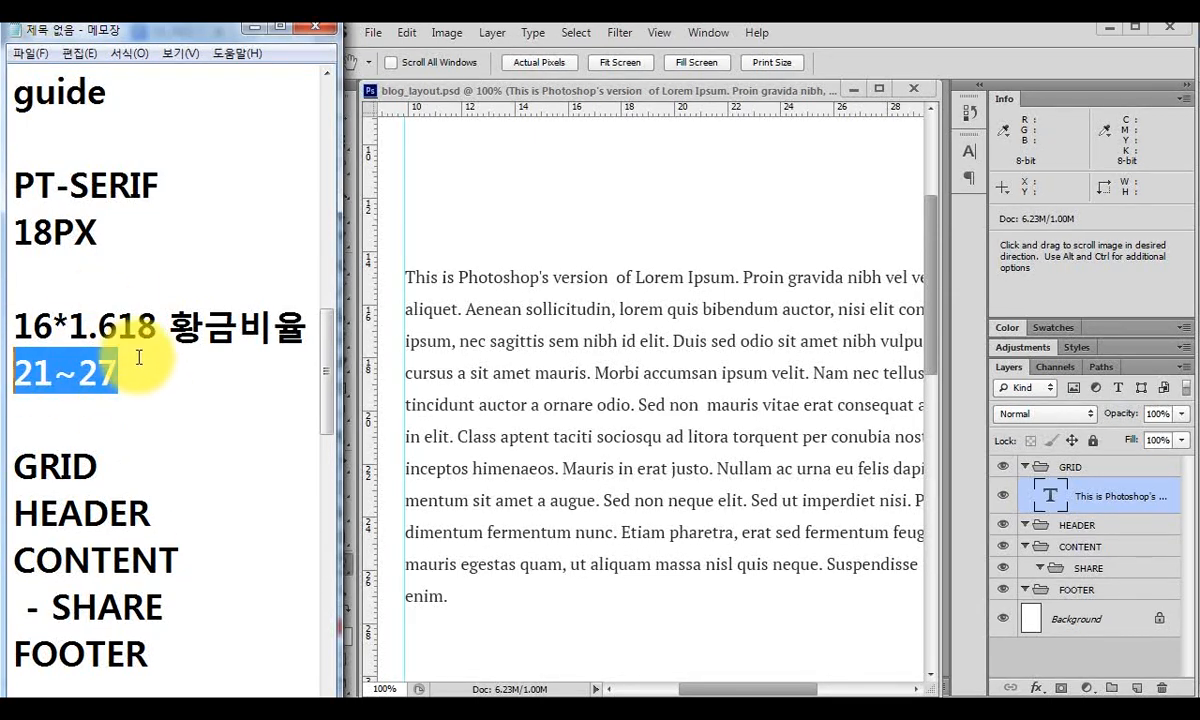
drag(52, 325, 12, 322)
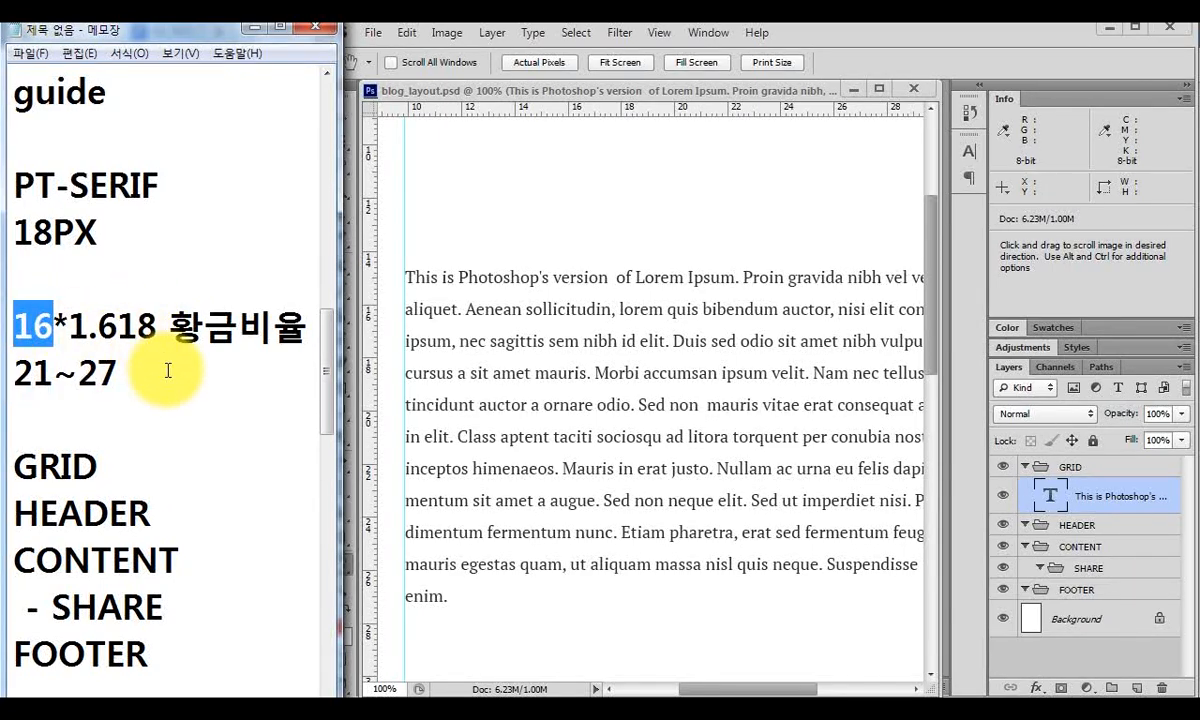
drag(303, 324, 8, 332)
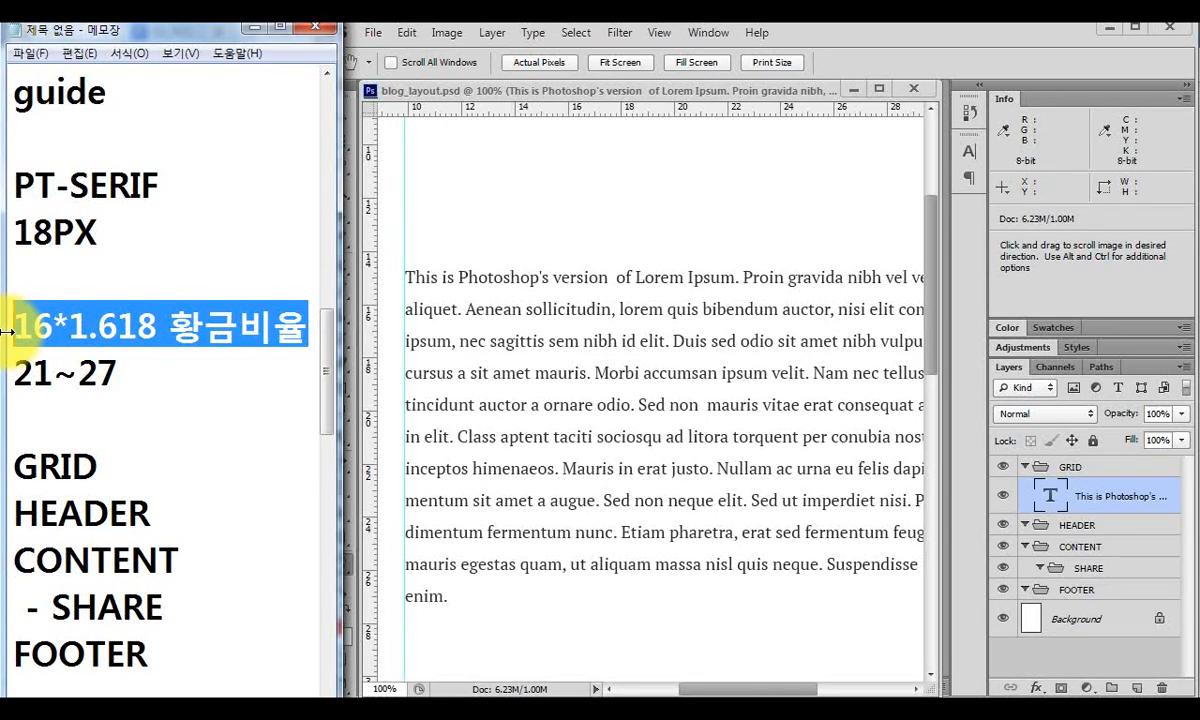
drag(53, 372, 5, 375)
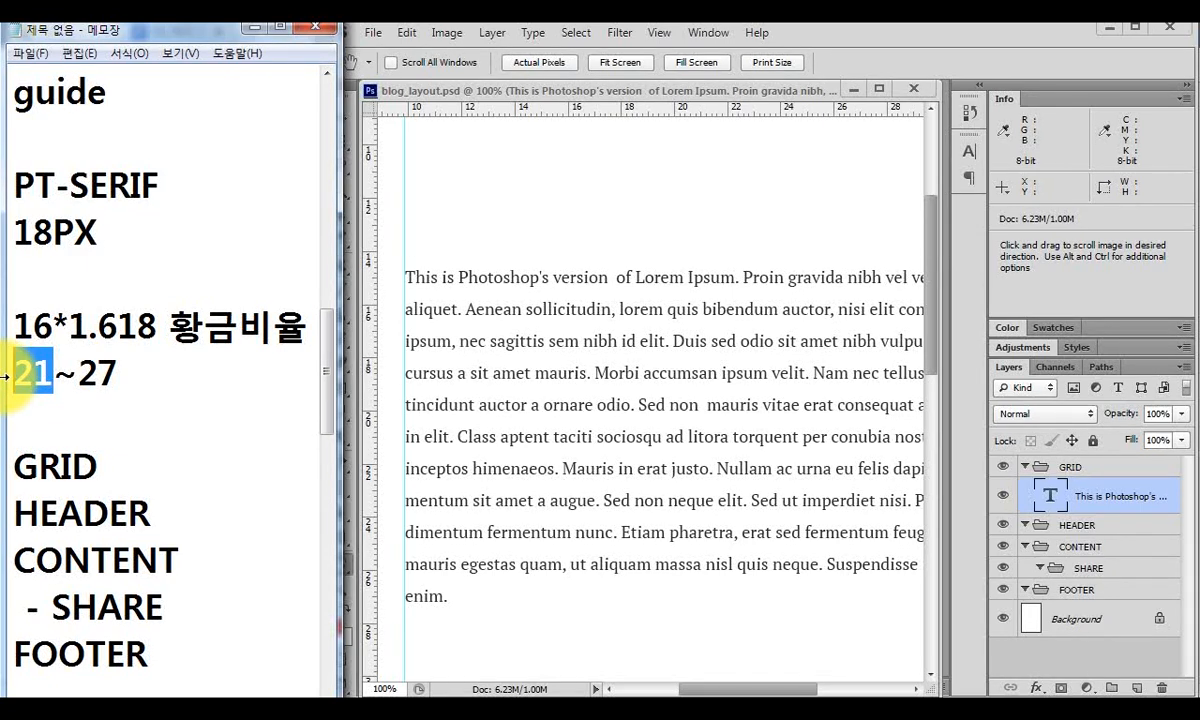
Append ,34 to the end of the 21~27 line in the notes.
click(140, 373)
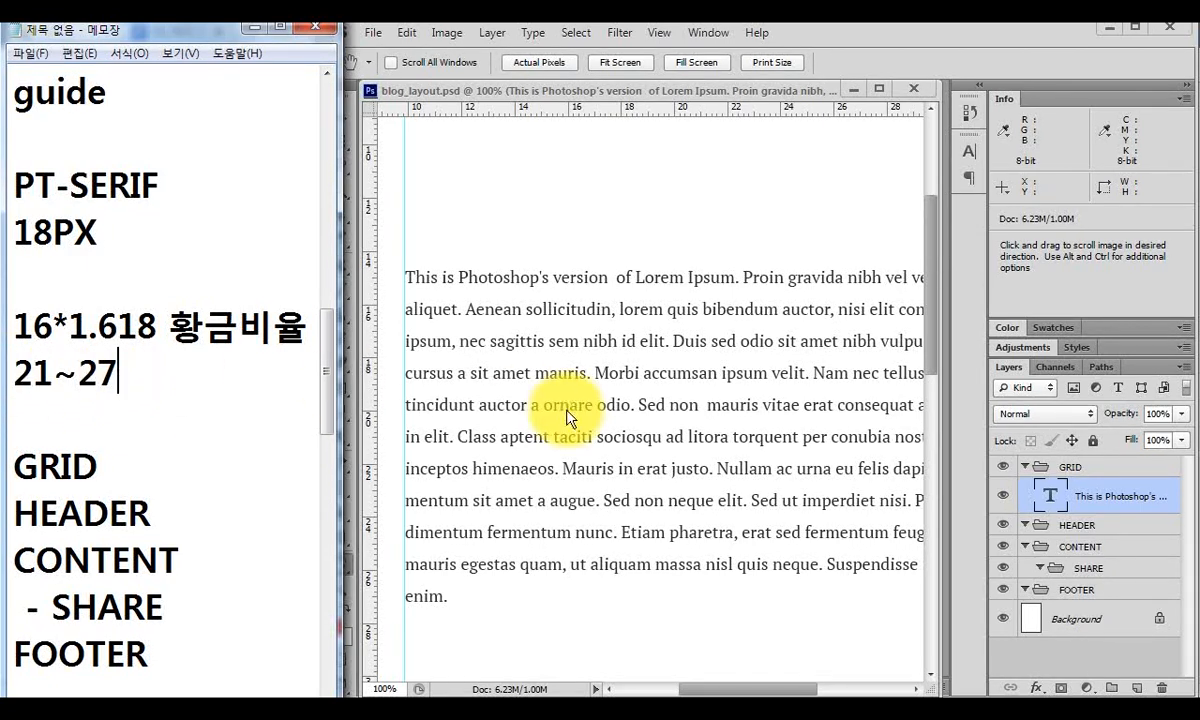
text(,34)
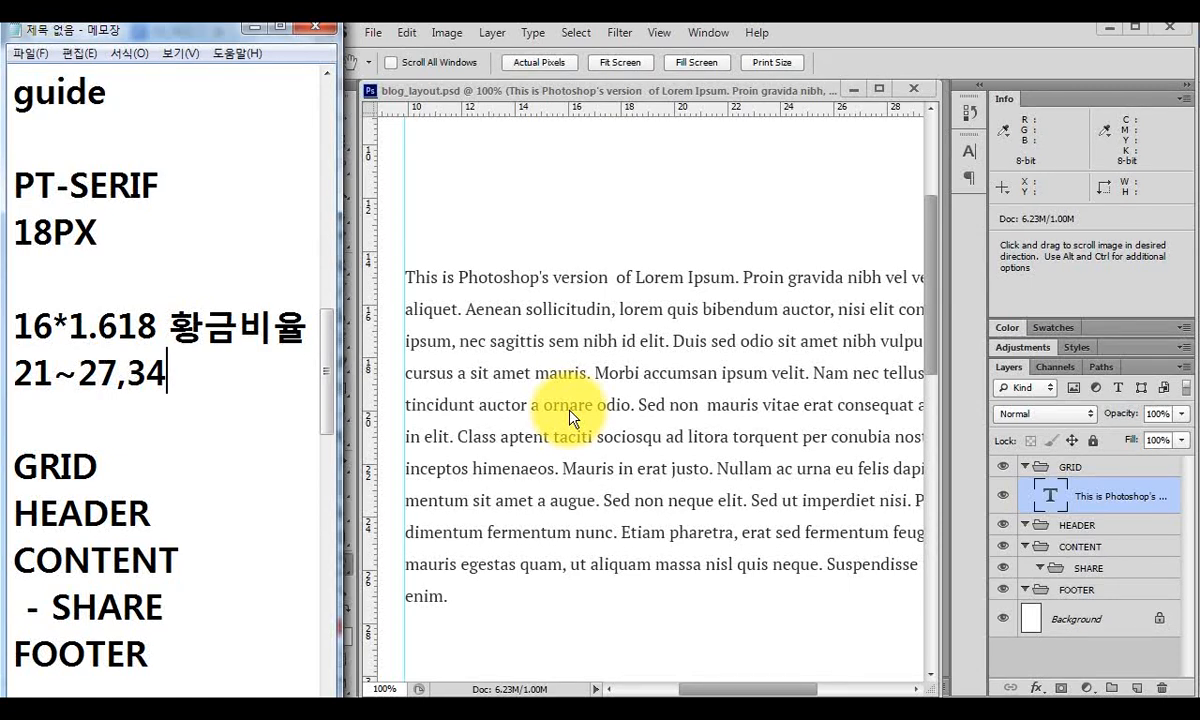
key(ctrl+2)
mouse_move(129, 407)
mouse_down()
mouse_move(73, 346)
mouse_move(89, 424)
mouse_move(129, 407)
mouse_up()
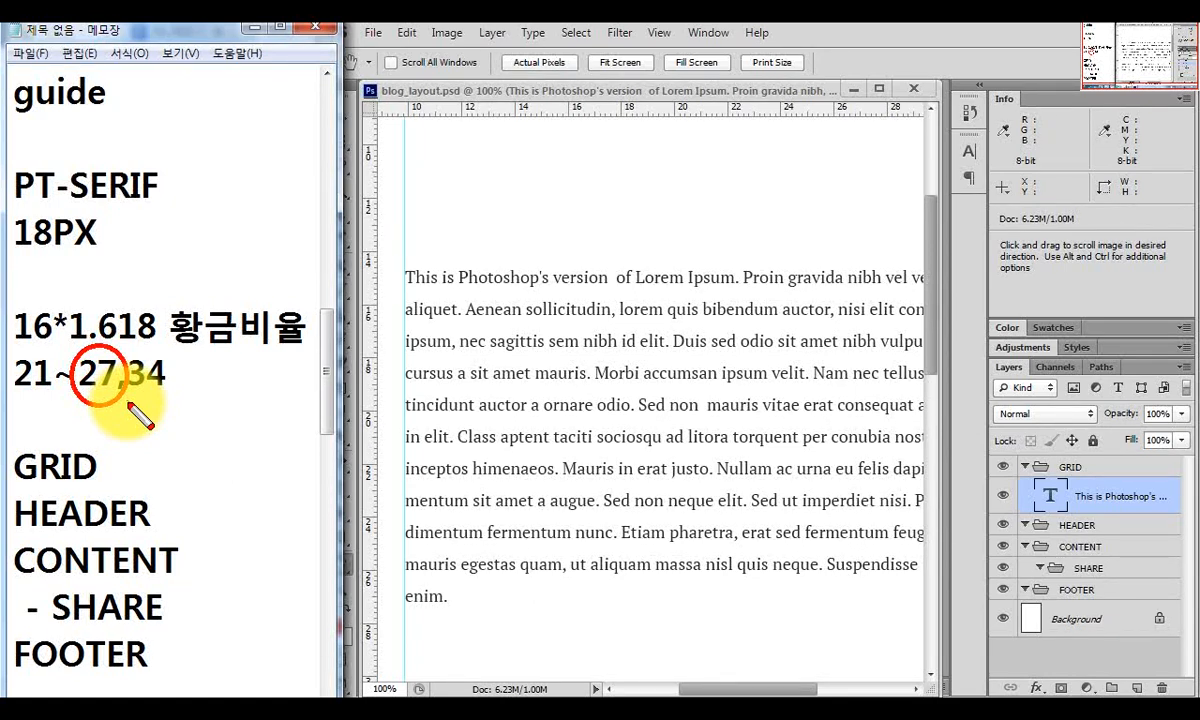
drag(155, 295, 10, 370)
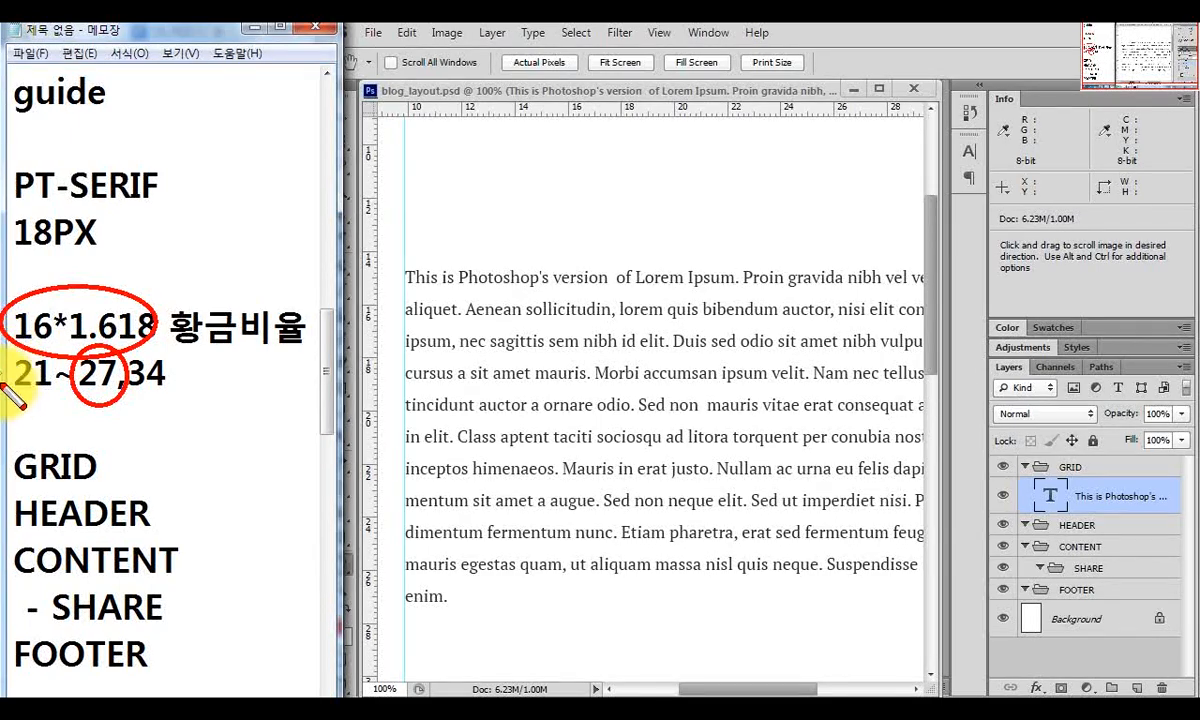
key(Escape)
Search Windows for the calculator (계산기) and launch it.
click(27, 712)
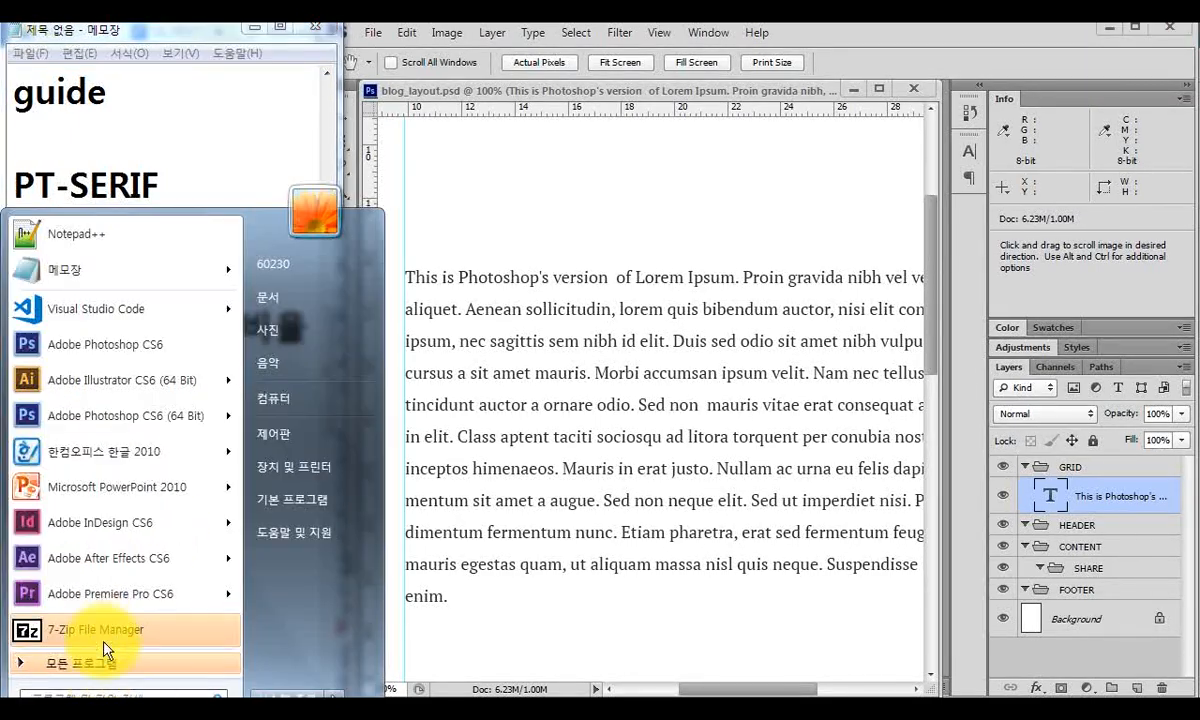
text(RpTKSR)
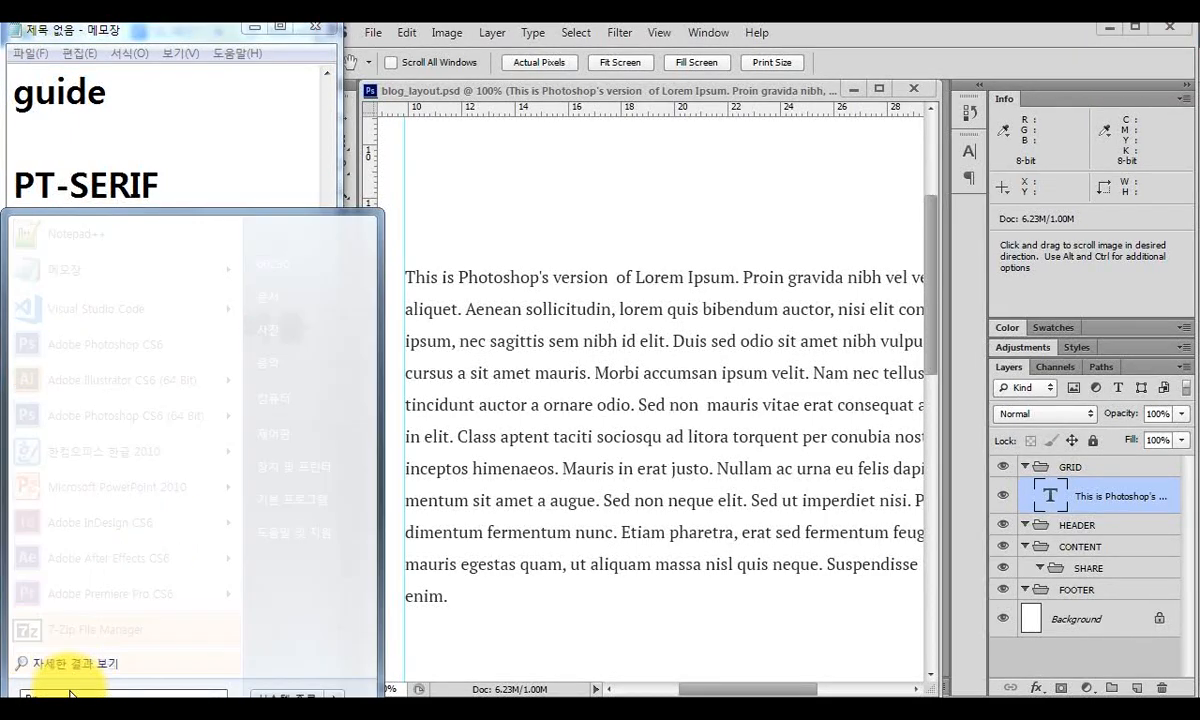
key(BackSpace)
key(BackSpace)
key(BackSpace)
key(BackSpace)
key(BackSpace)
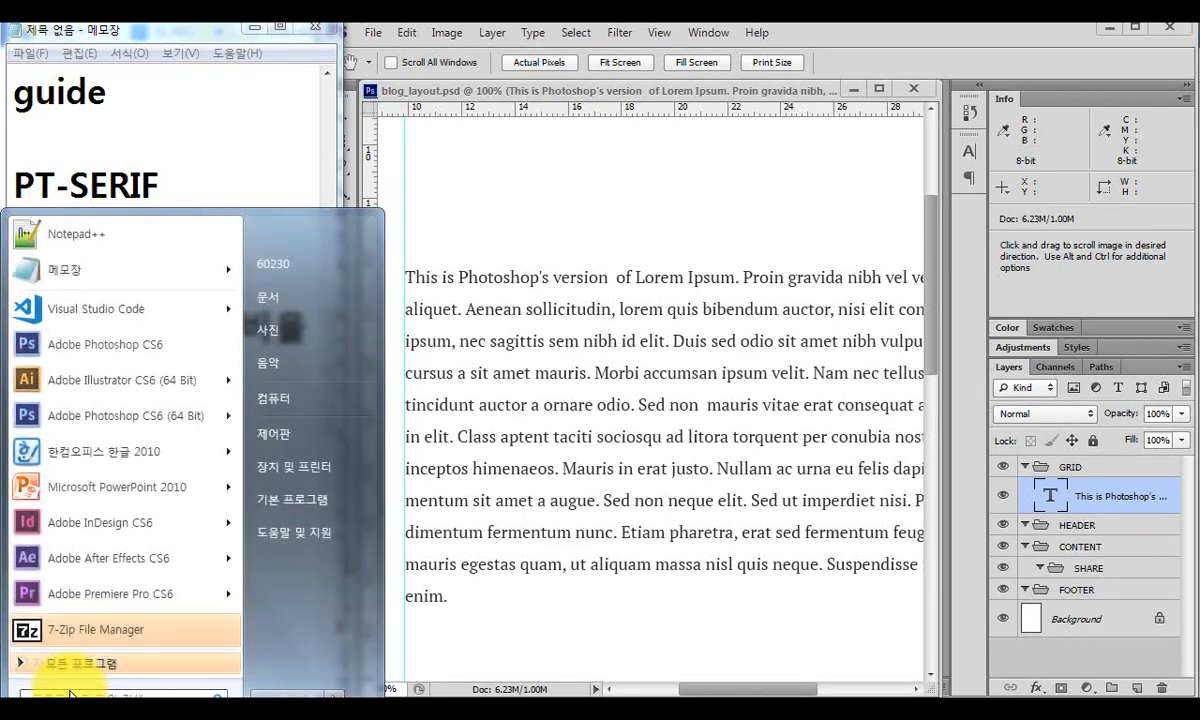
text(rP)
key(BackSpace)
key(BackSpace)
text(rPtksrl)
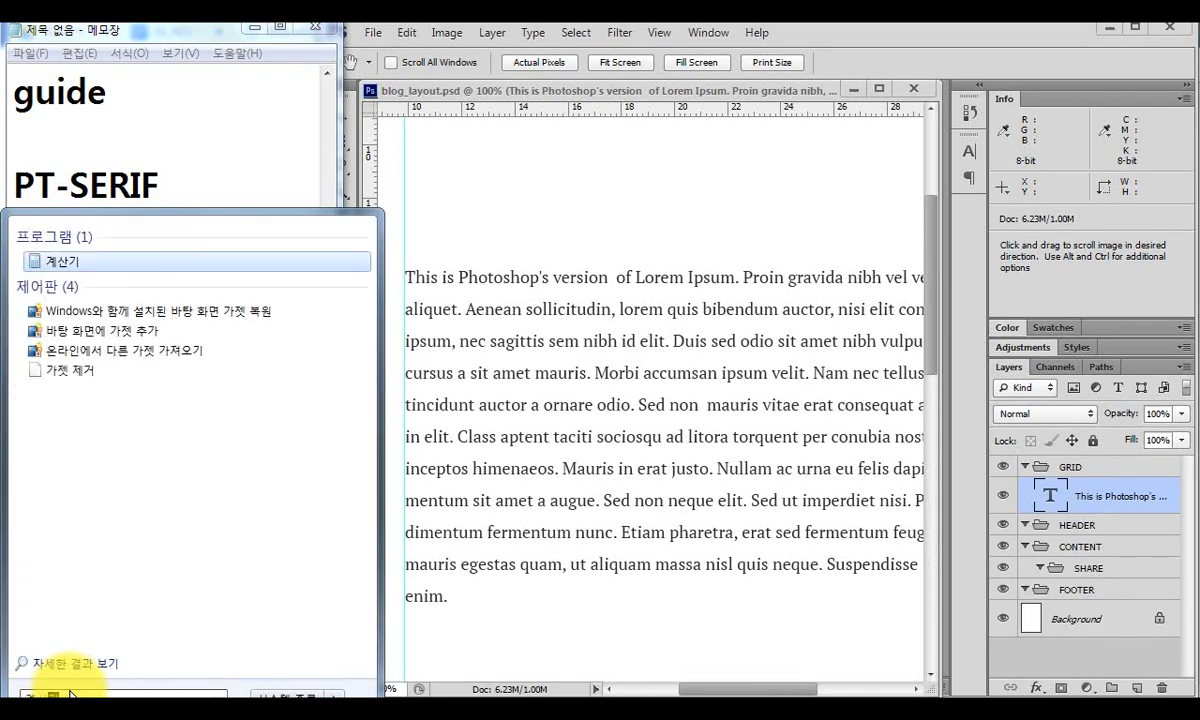
key(Return)
Move the calculator beside the Notepad notes and compute 16*1.618.
drag(891, 278, 465, 113)
text(16*1.618)
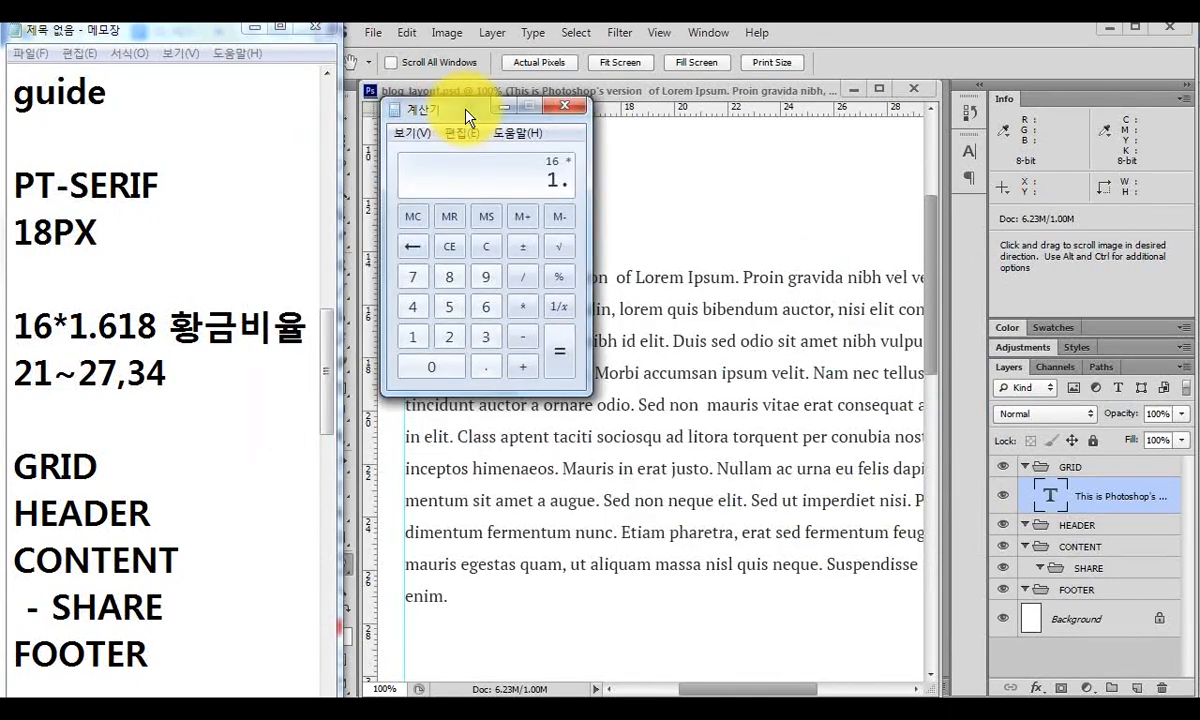
key(Return)
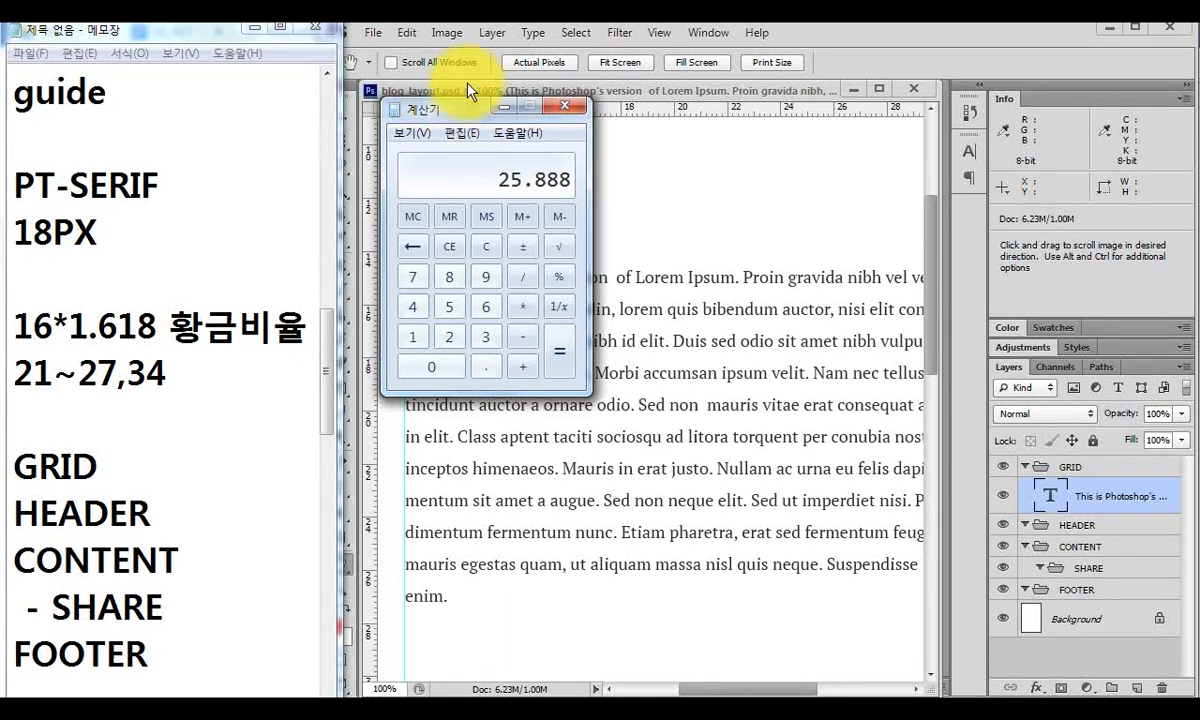
Insert another blank line above the 16*1.618 line in the Notepad notes and close the calculator.
click(73, 280)
key(Return)
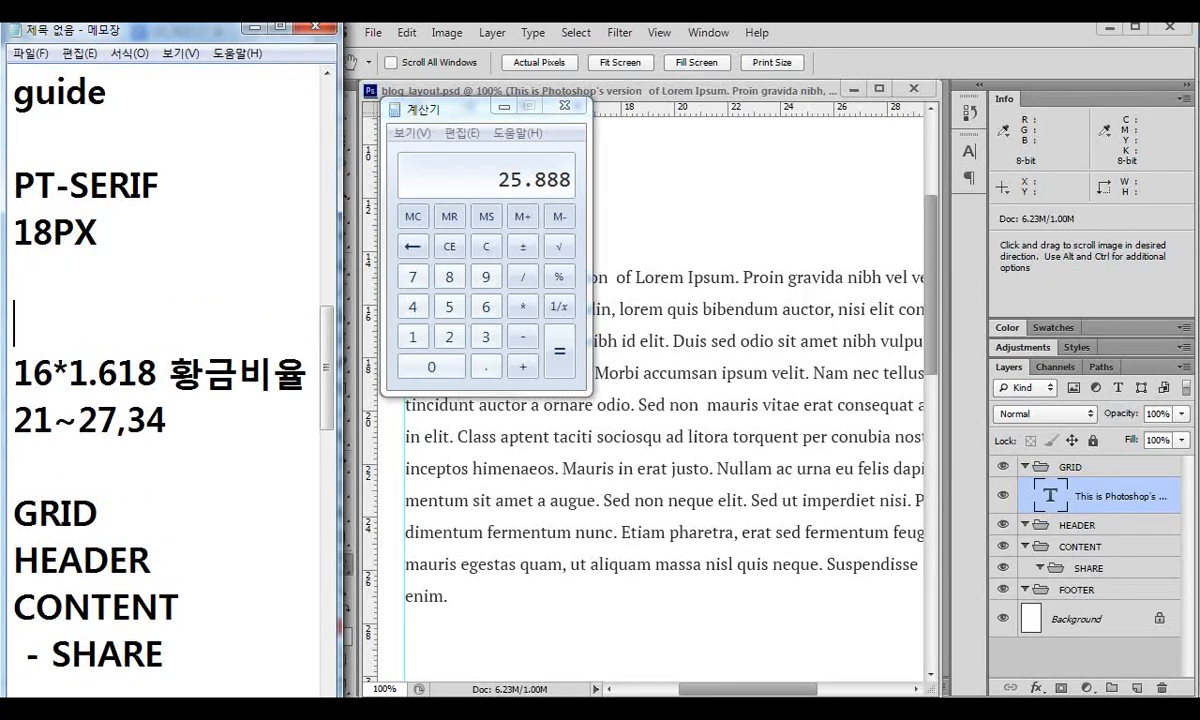
click(566, 104)
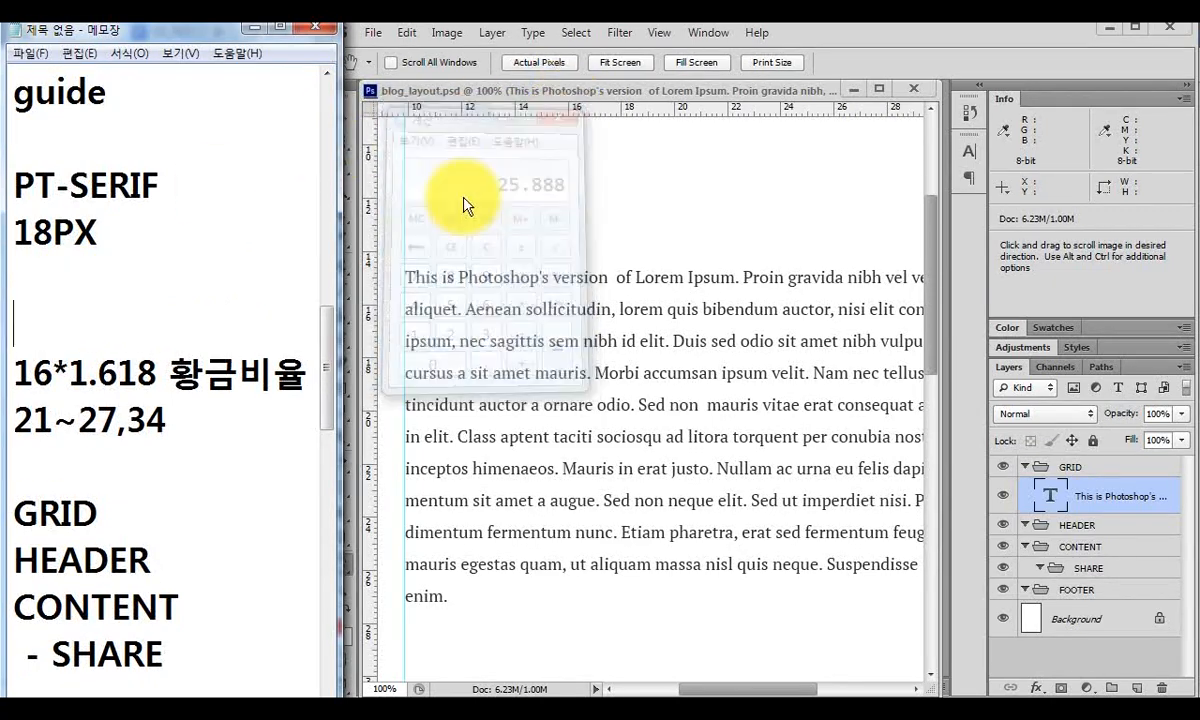